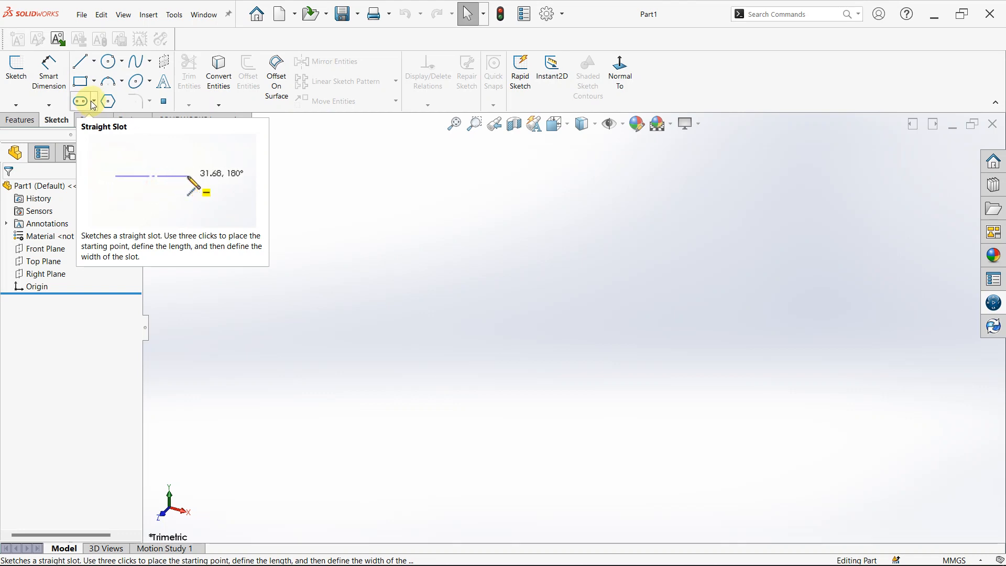
Start a new sketch on the Top Plane.
left_click(55, 266)
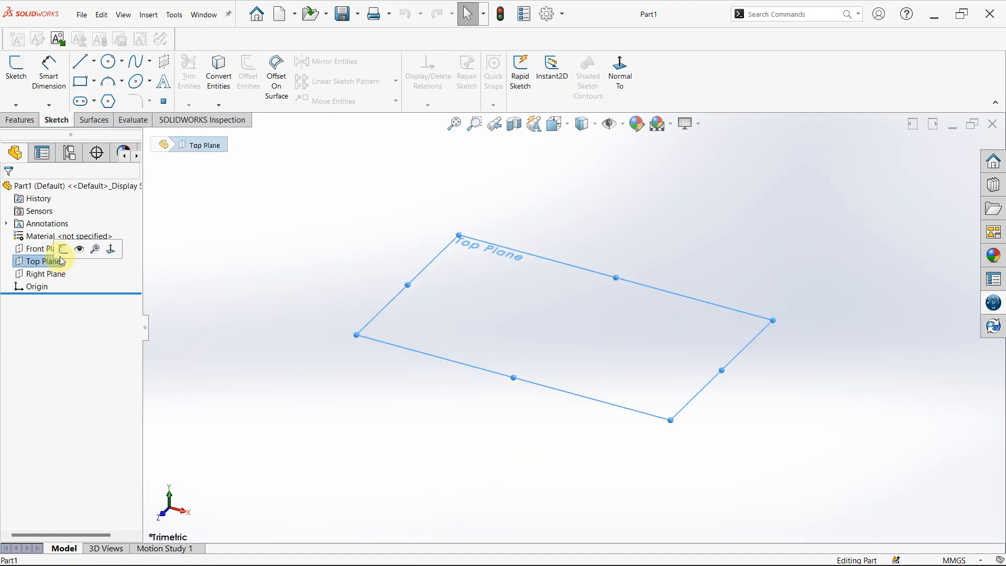
left_click(63, 249)
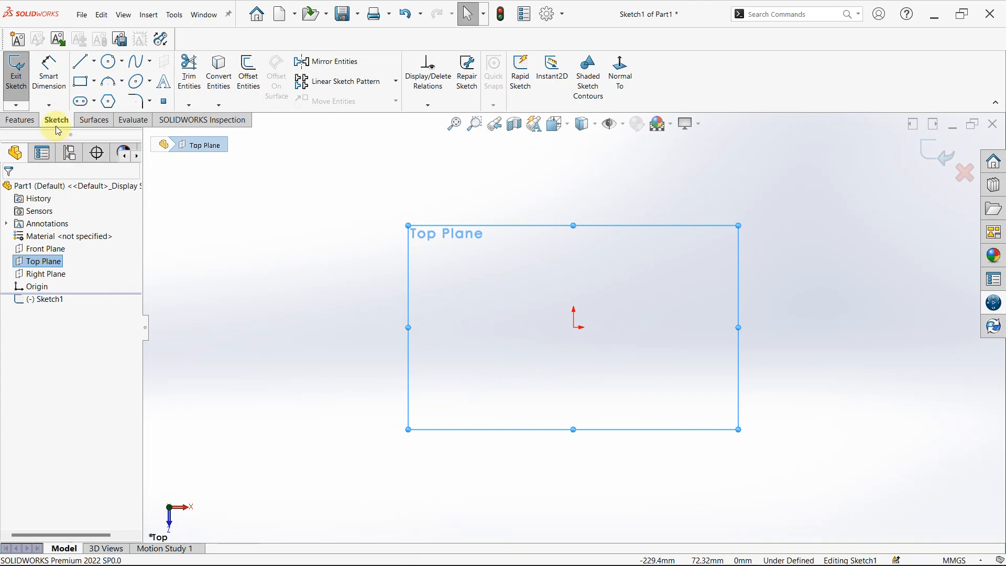
Sketch a horizontal straight slot starting at the origin, about 134 mm between arc centres and 77 mm wide.
left_click(87, 102)
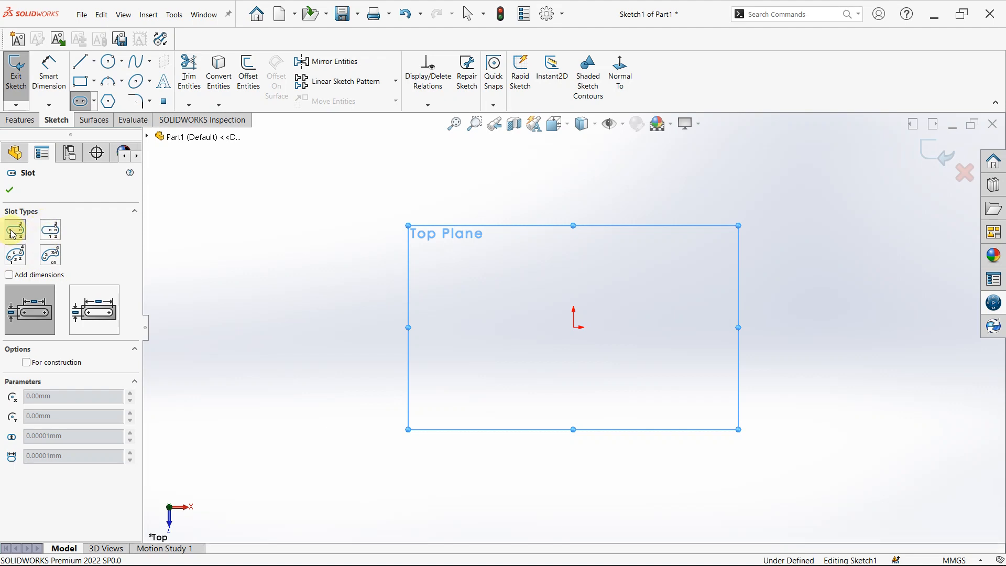
left_click(96, 102)
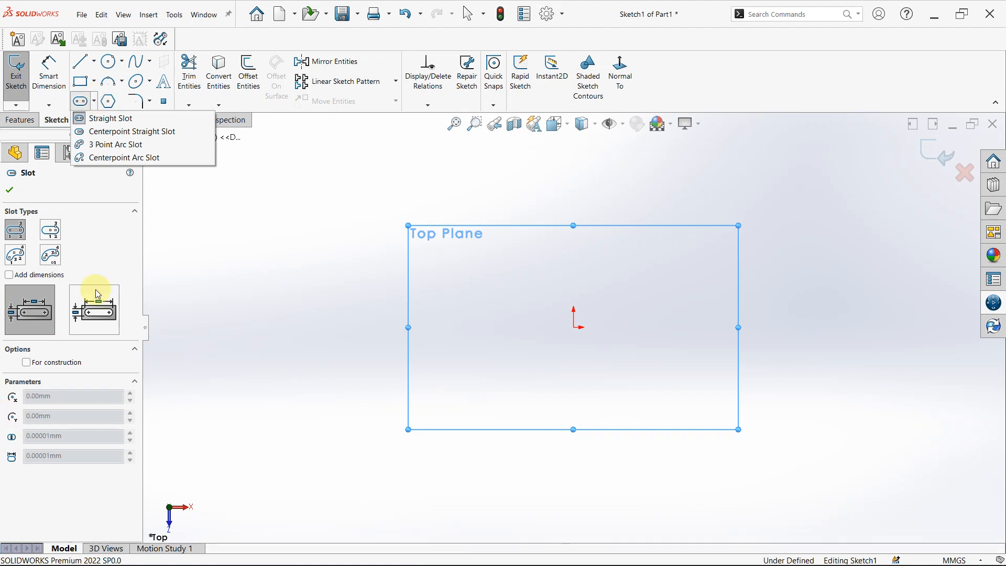
left_click(11, 231)
left_click(574, 328)
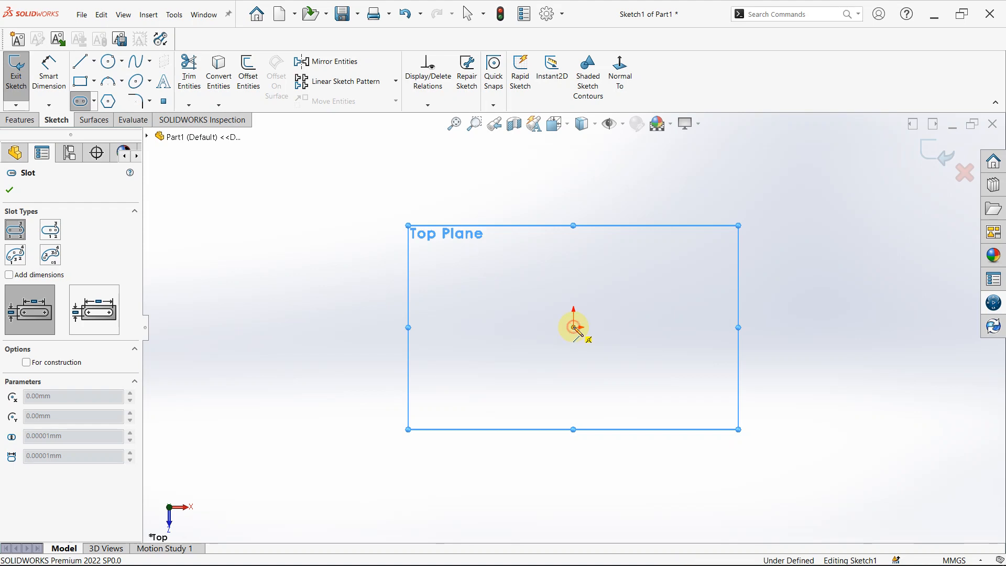
left_click(574, 327)
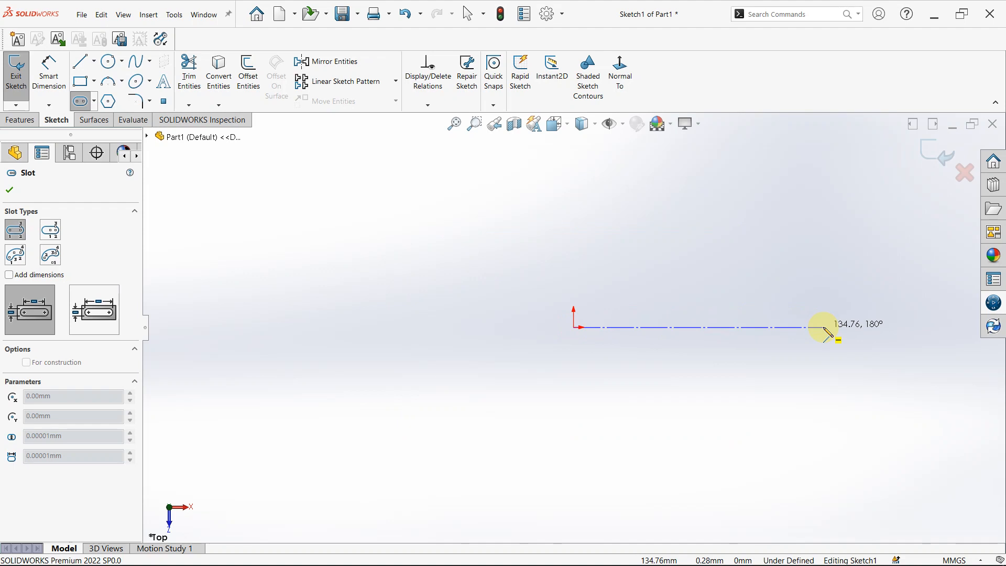
left_click(822, 329)
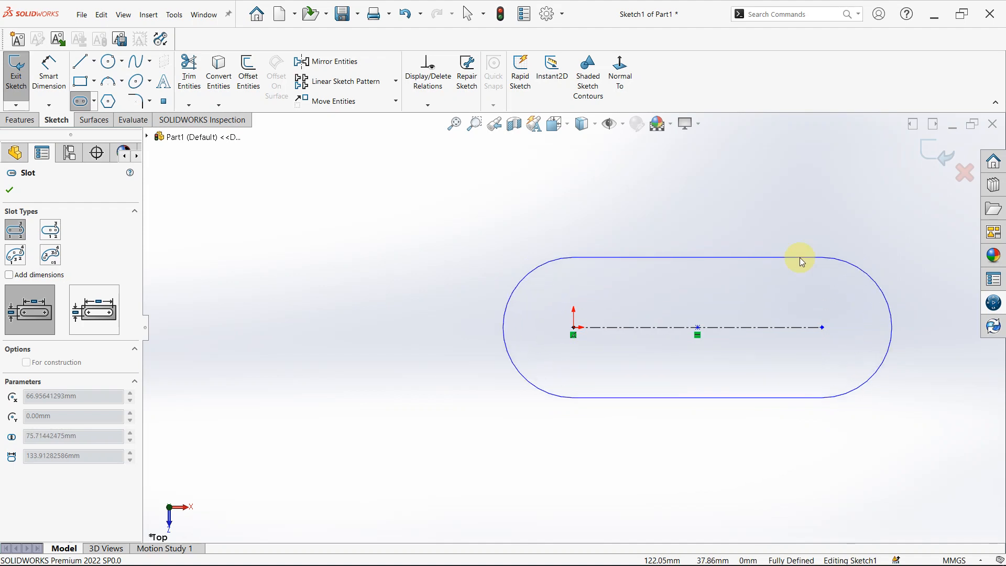
left_click(802, 257)
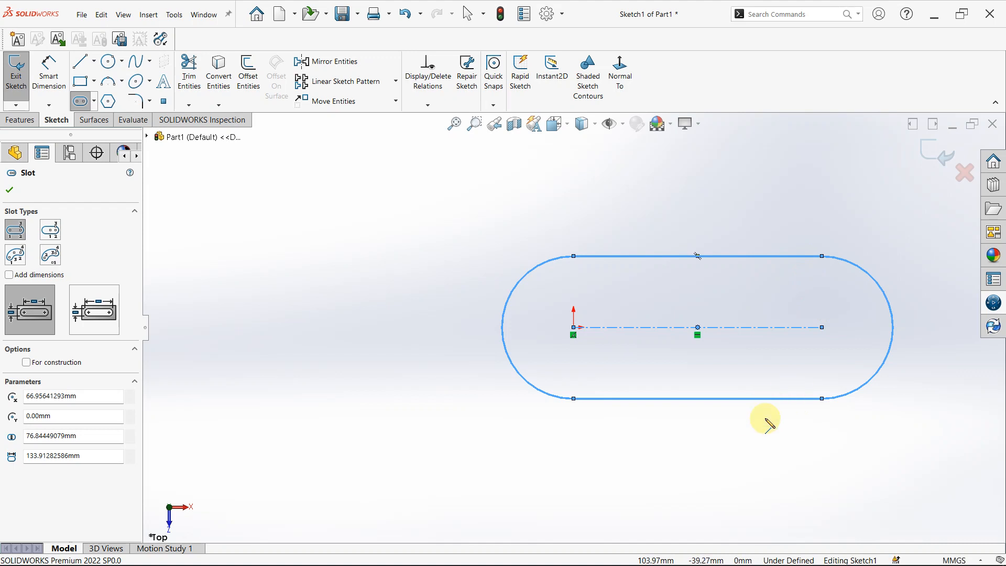
Sketch a horizontal centerpoint straight slot below the first slot, about 309 mm between arc centres and 79 mm wide.
scroll(813, 379, "down", 3)
scroll(794, 391, "up", 7)
scroll(620, 435, "down", 2)
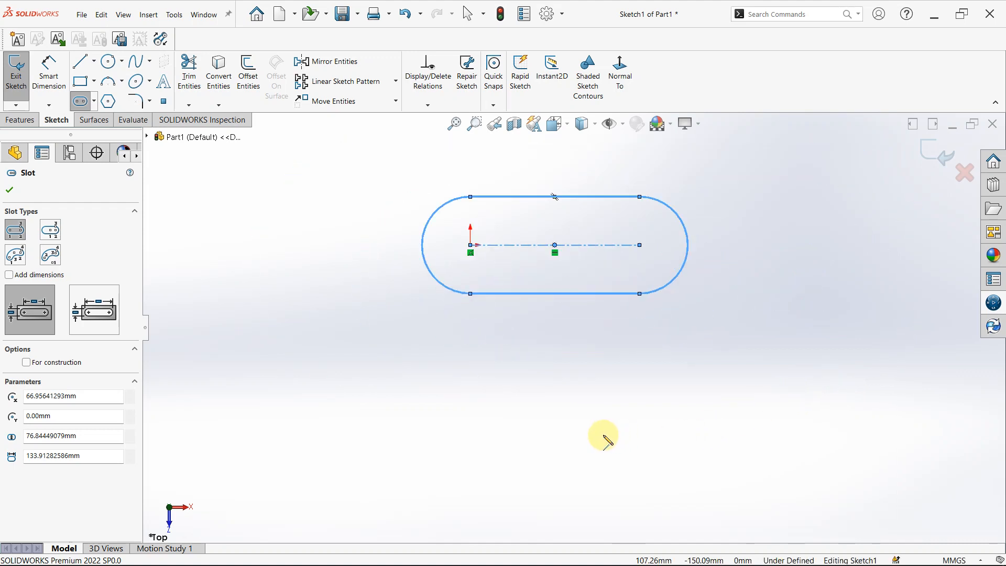
left_click(51, 231)
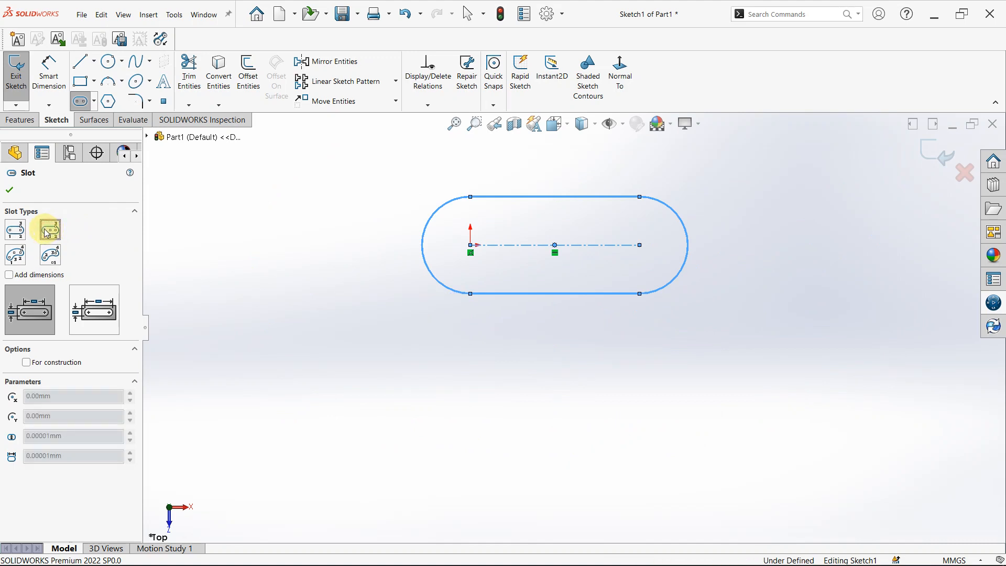
left_click(688, 245)
left_click(475, 403)
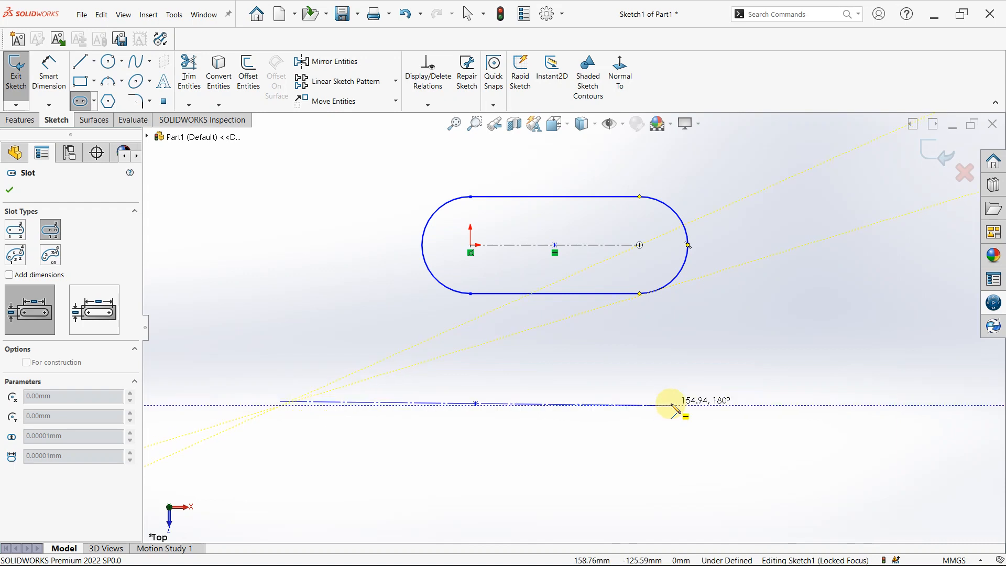
left_click(672, 403)
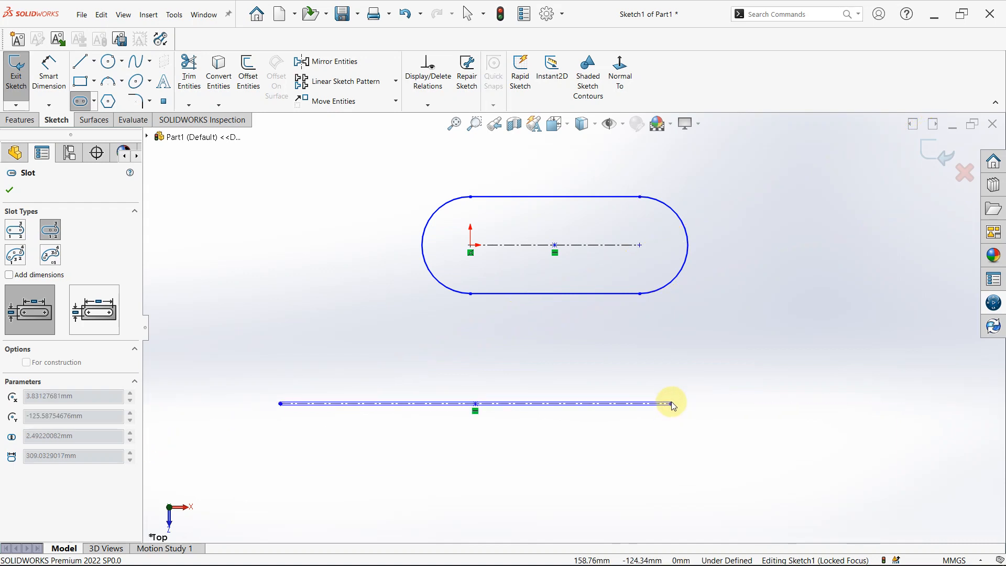
left_click(630, 353)
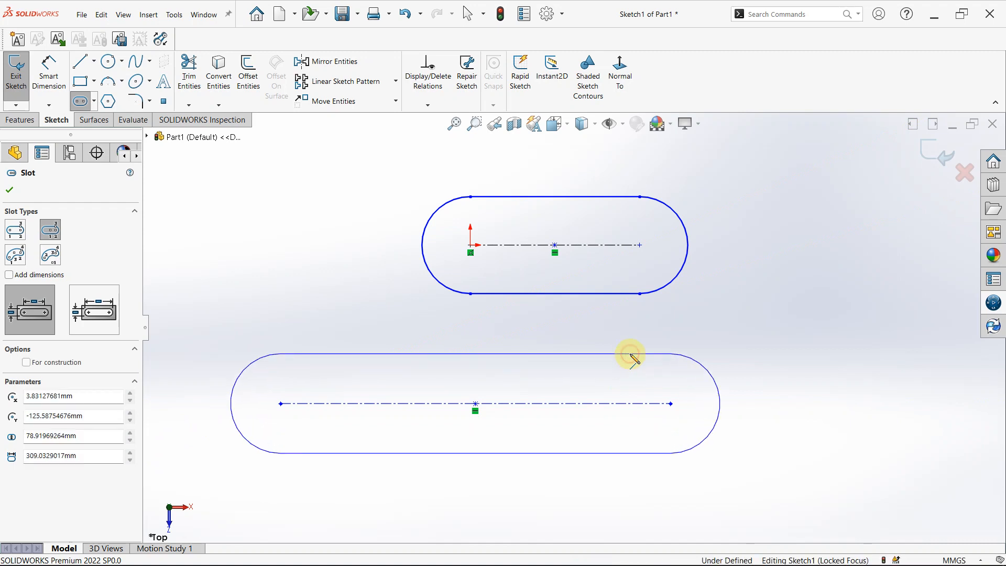
Sketch a 3 point arc slot above and left of the straight slots, about 197 mm radius, 111° and 92 mm wide.
key("f")
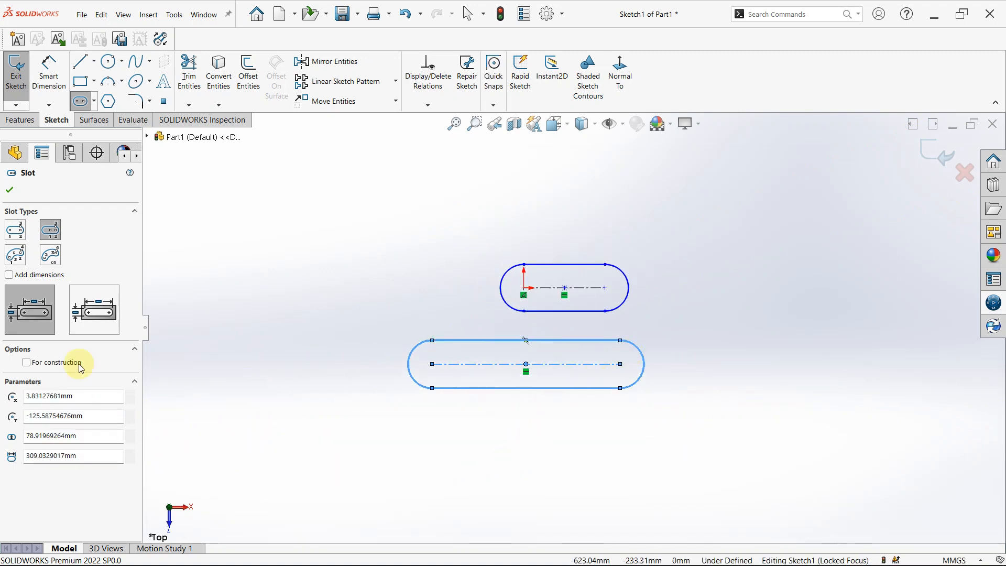
left_click(18, 256)
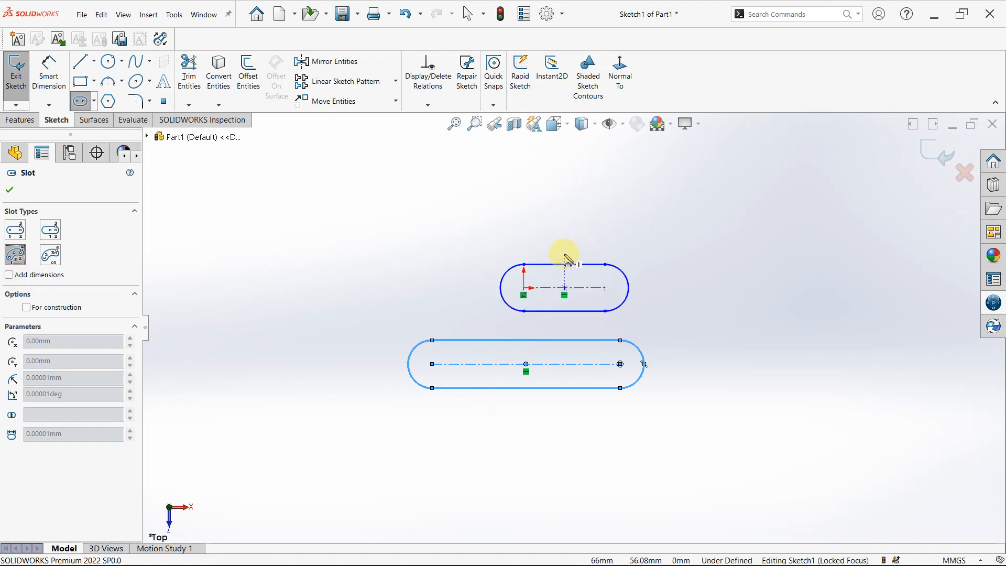
scroll(561, 265, "up", 1)
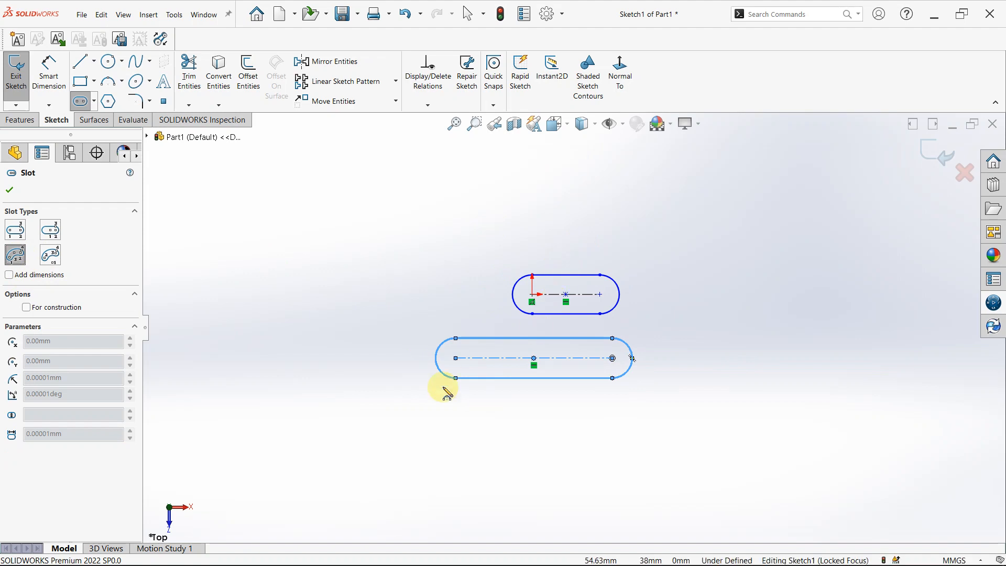
left_click(364, 282)
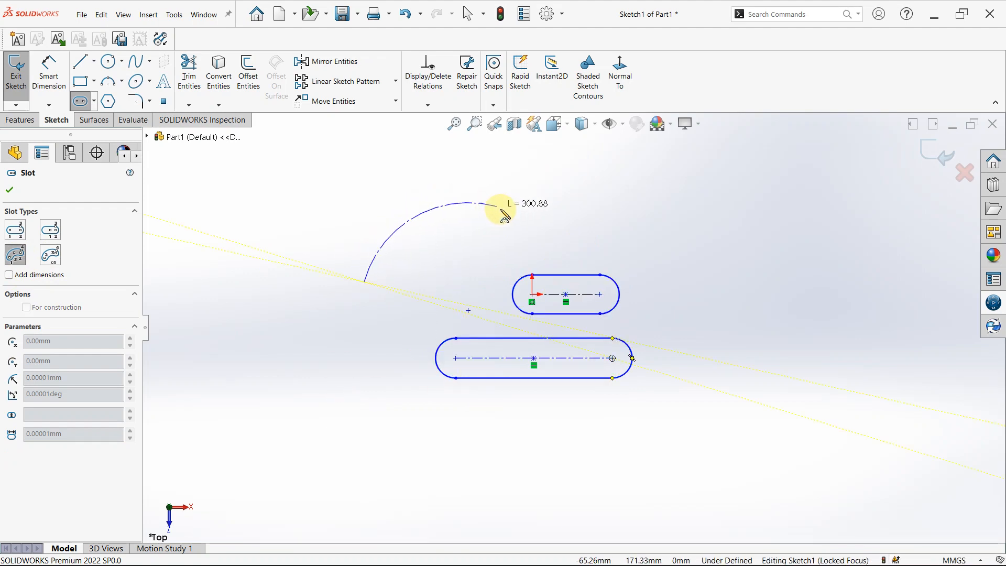
left_click(519, 223)
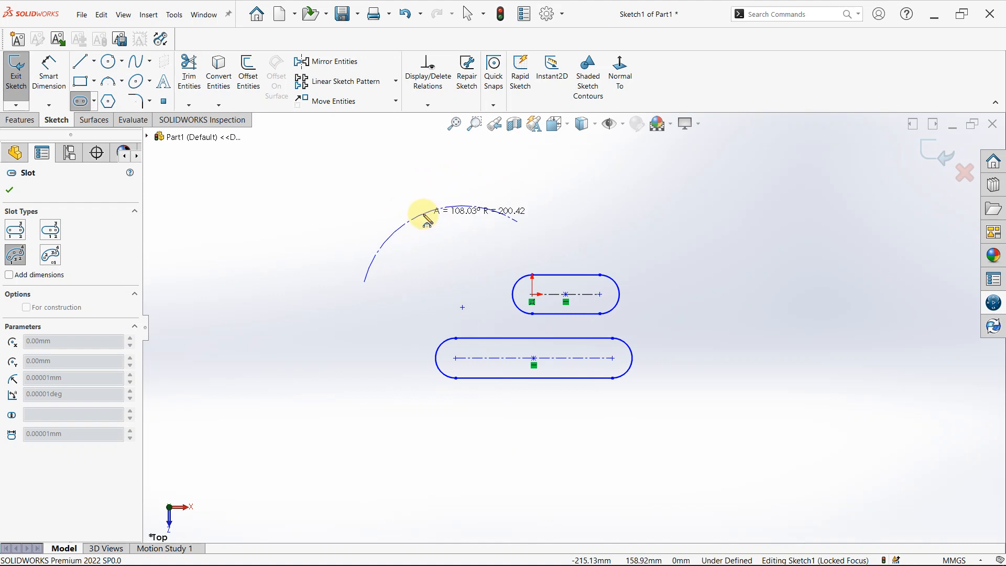
left_click(425, 218)
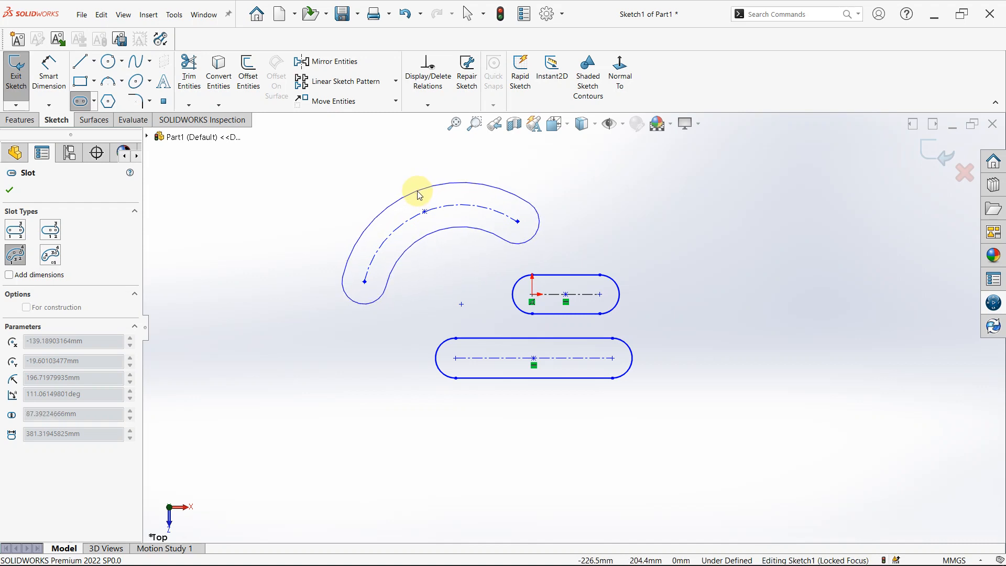
left_click(420, 194)
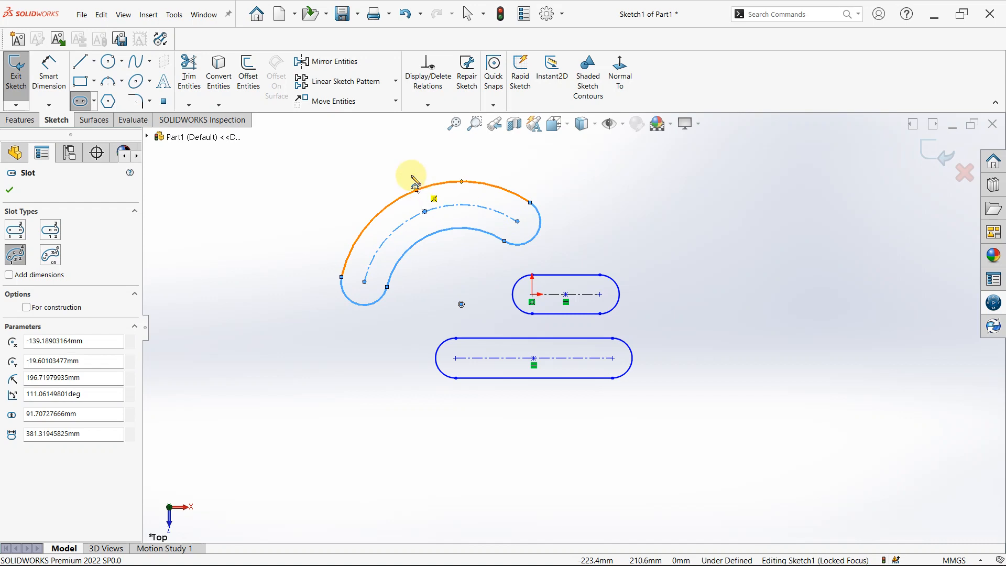
Sketch a centerpoint arc slot to the right of the other slots, about 209 mm radius, 106° and 86 mm wide.
left_click(51, 255)
left_click(51, 256)
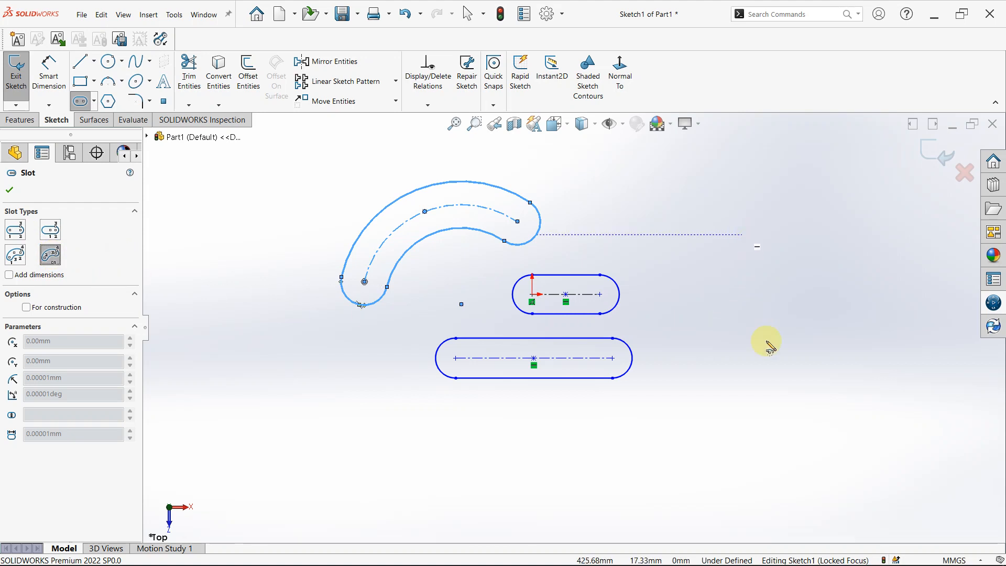
left_click(785, 328)
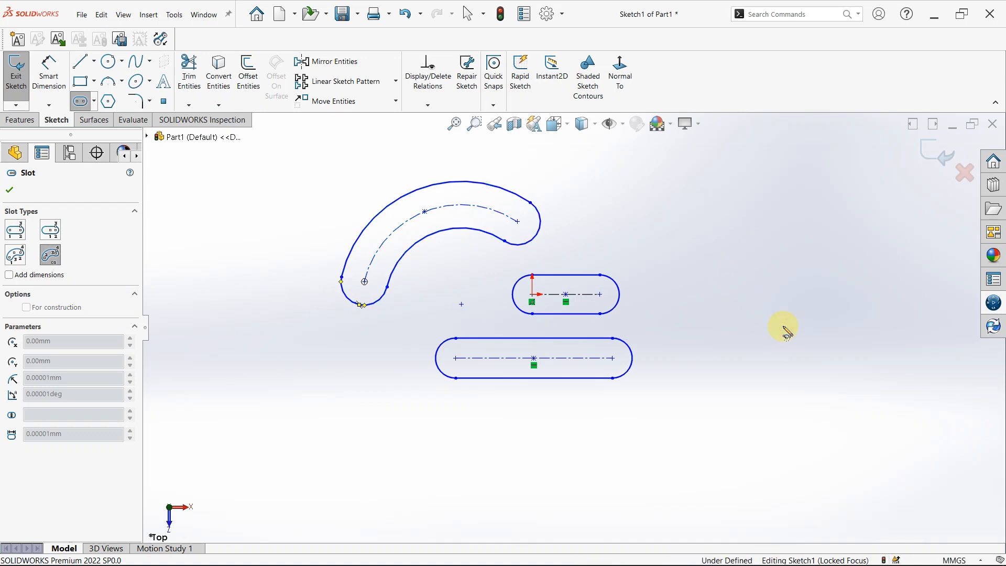
left_click(784, 325)
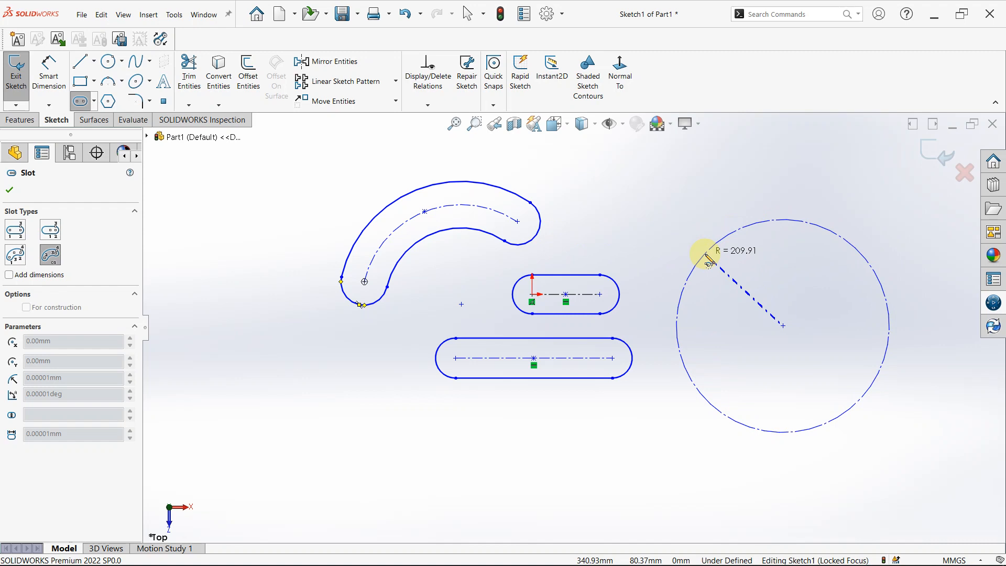
left_click(706, 255)
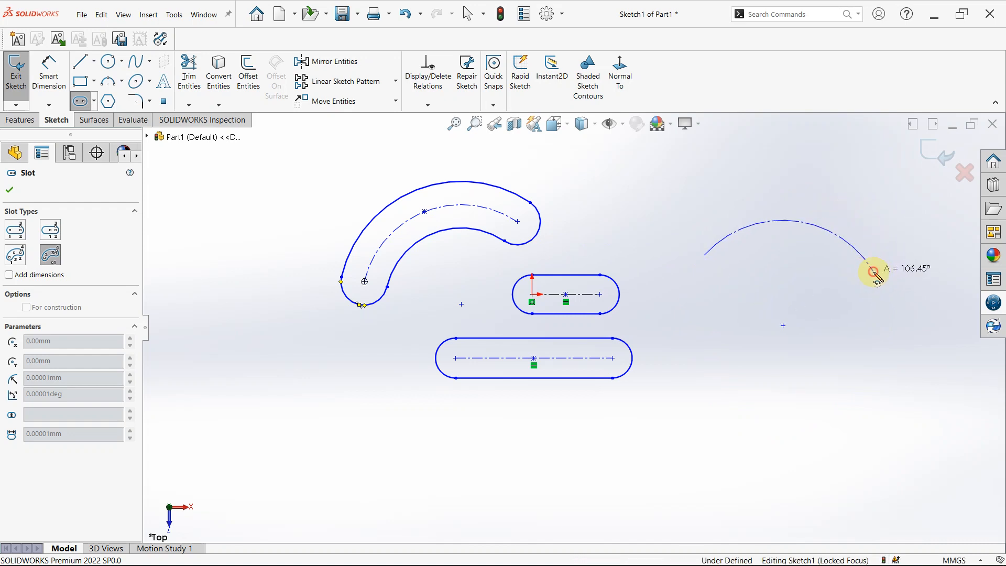
left_click(873, 272)
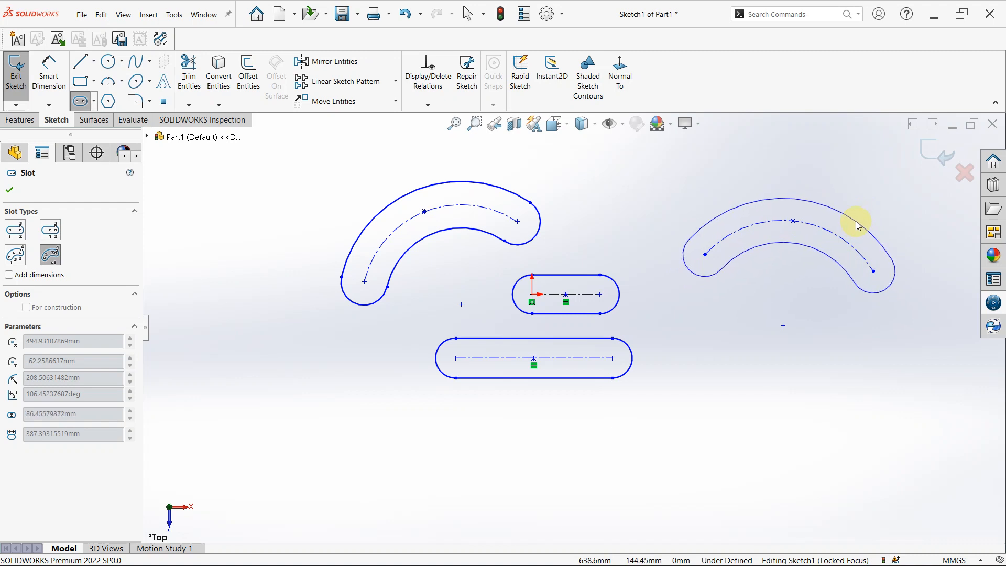
left_click(858, 226)
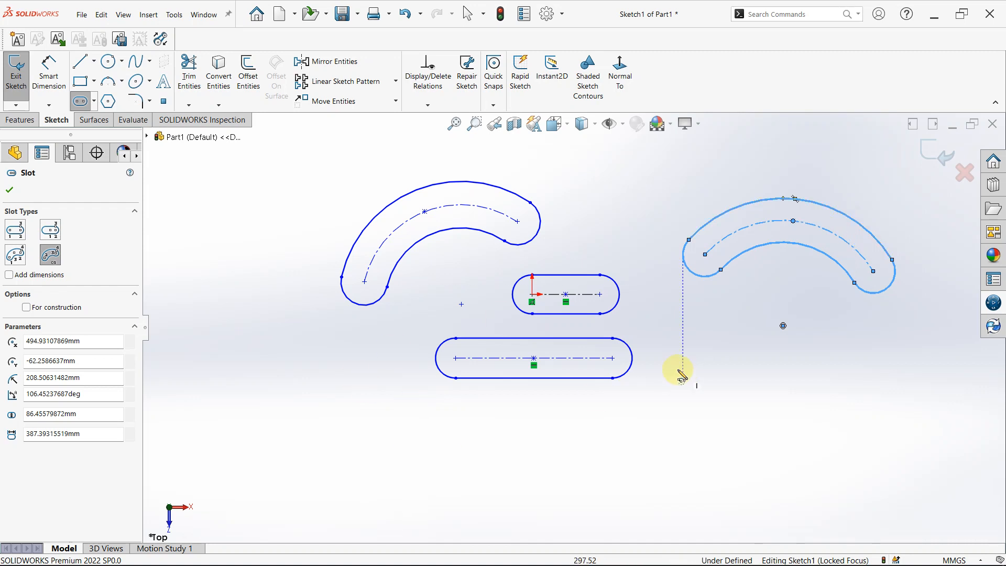
Leave the Slot command and delete all four slots from the sketch.
scroll(634, 274, "down", 2)
scroll(624, 270, "up", 4)
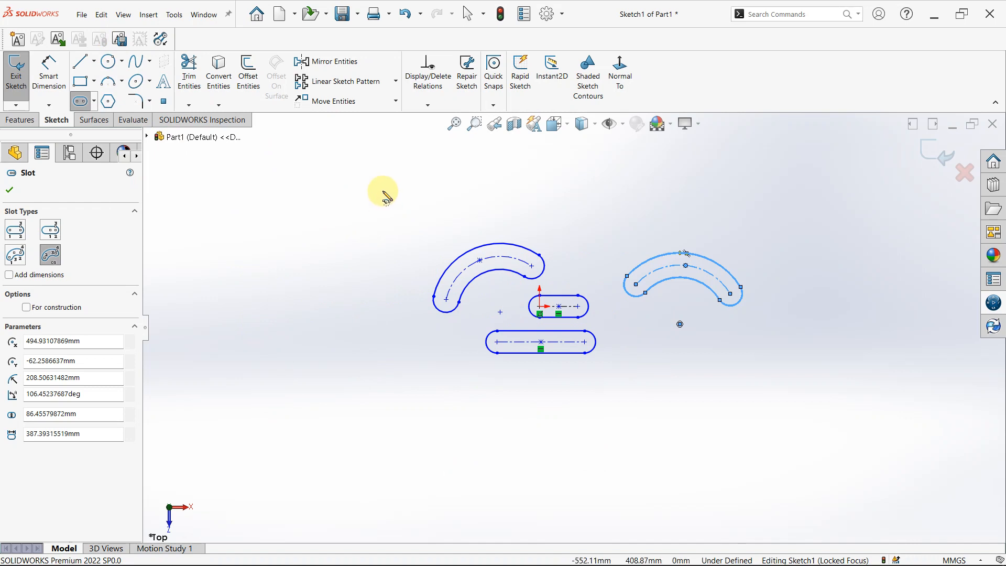
key("Escape")
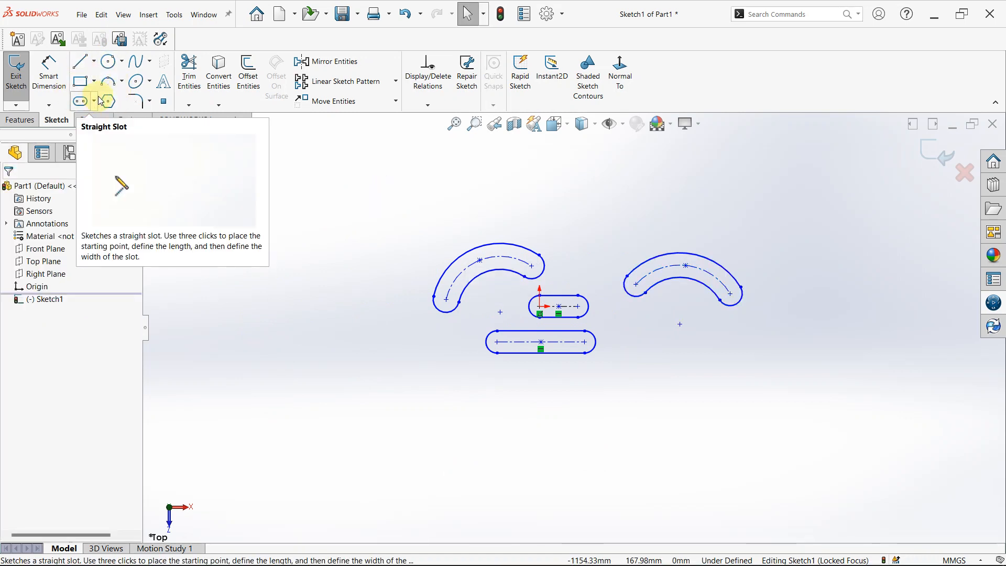
left_click(363, 190)
mouse_move(362, 190)
left_mouse_down()
mouse_move(393, 335)
mouse_move(580, 470)
mouse_move(806, 485)
left_mouse_up()
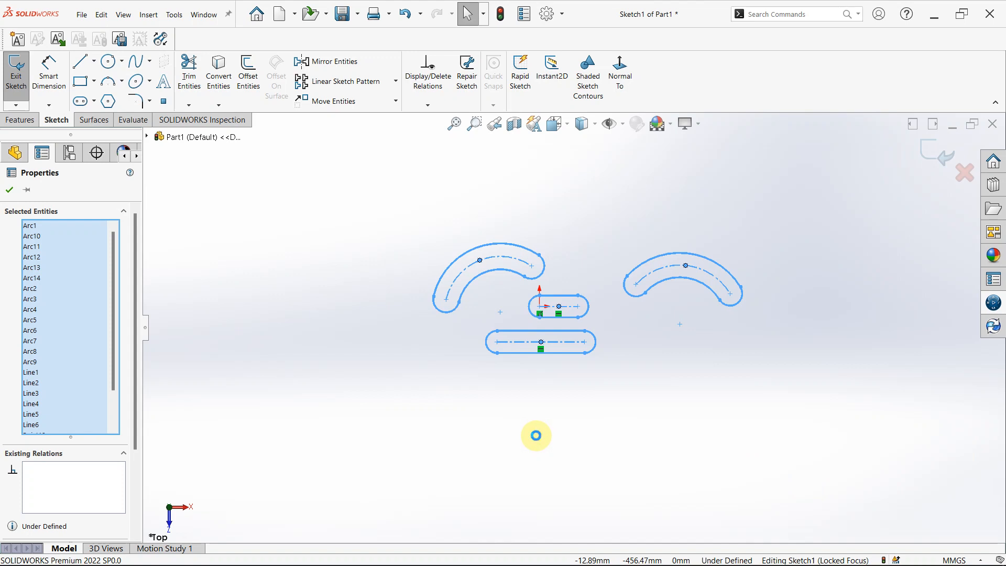
key("Delete")
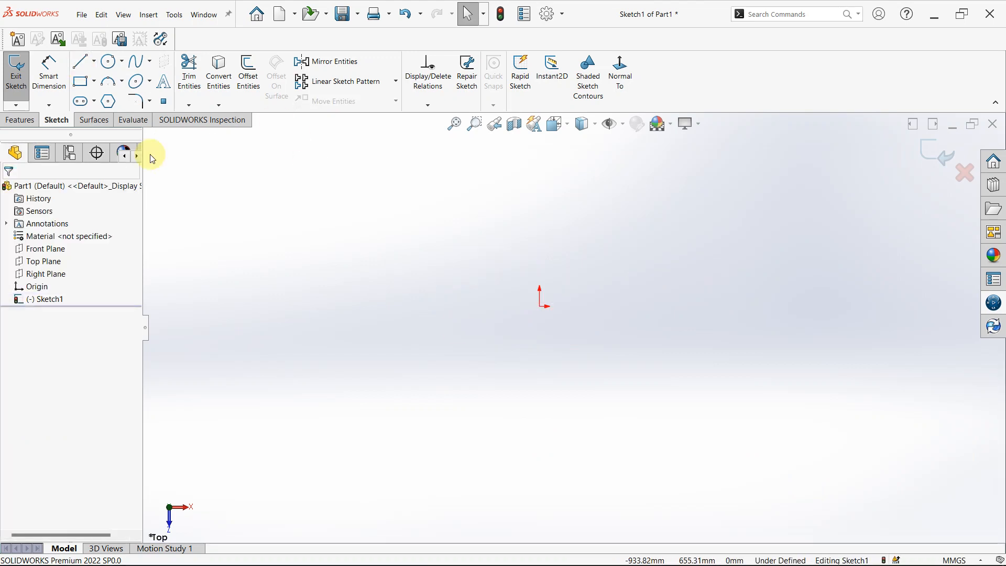
Sketch a centerpoint arc centred on the origin and arching above it, about 380 mm radius and 112°.
left_click(111, 86)
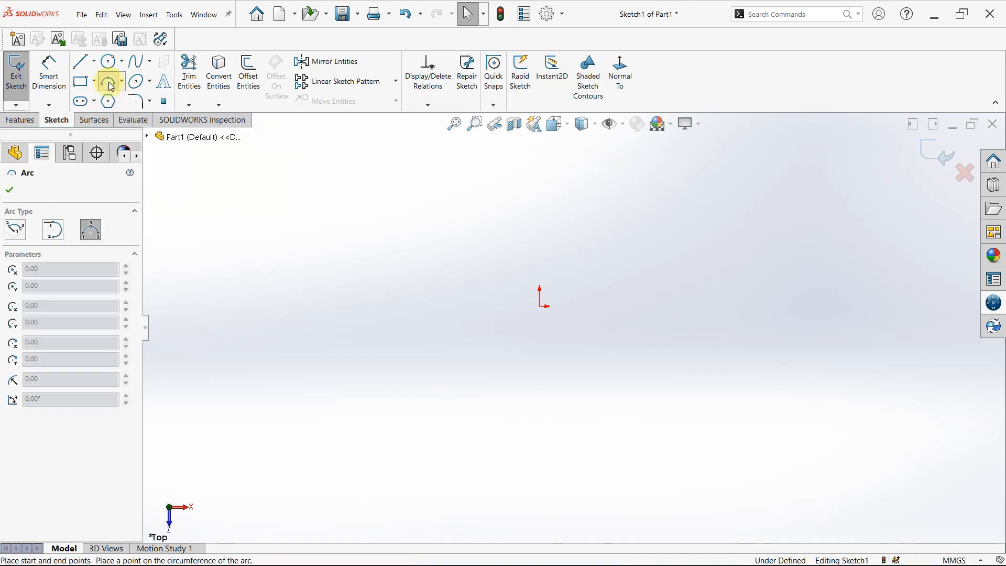
left_click(15, 233)
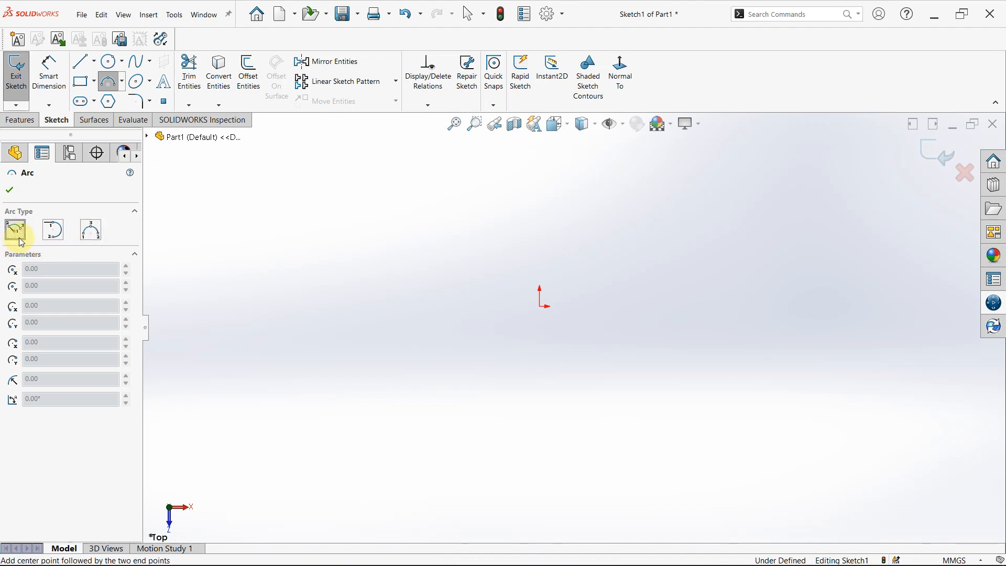
left_click(122, 83)
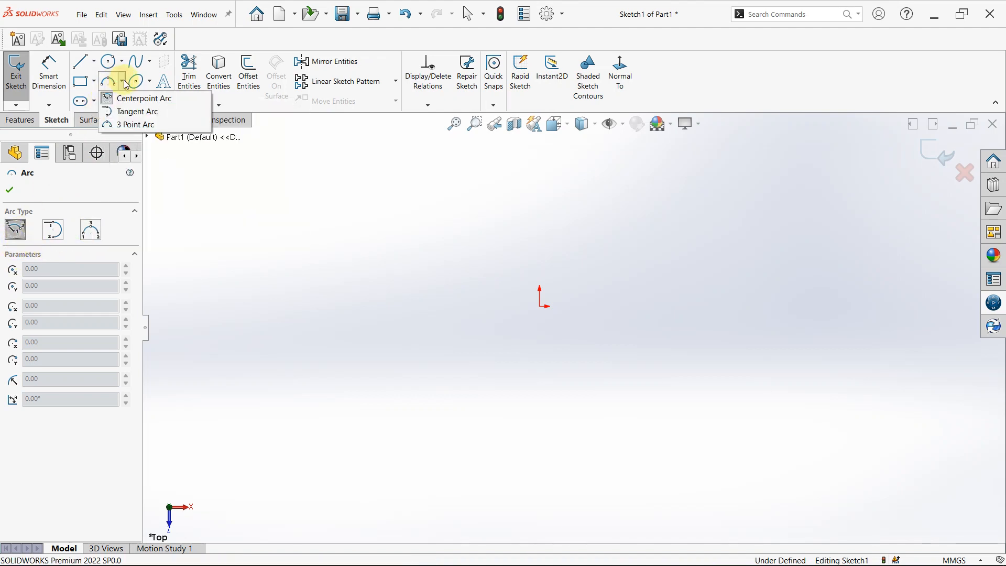
mouse_move(131, 91)
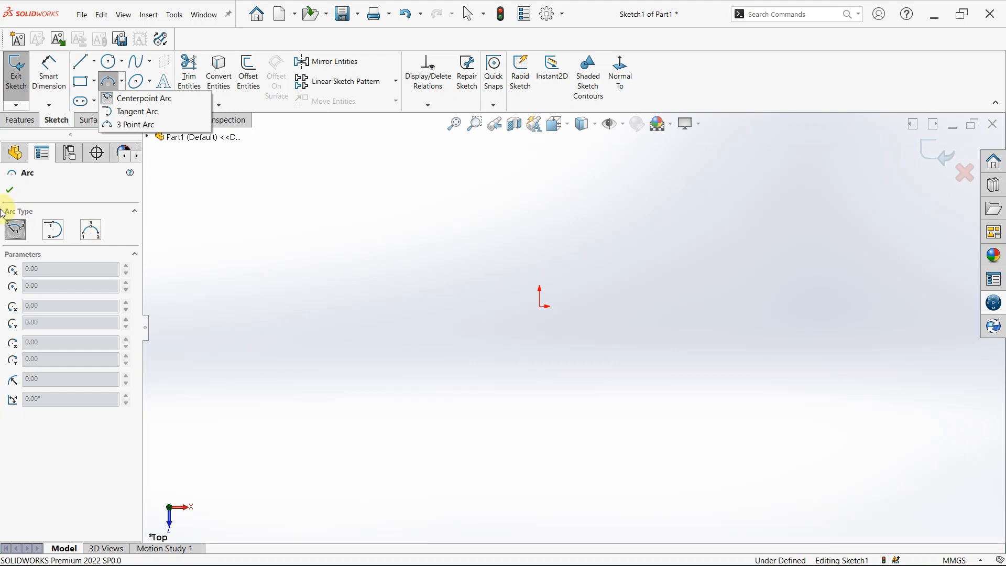
left_click(19, 235)
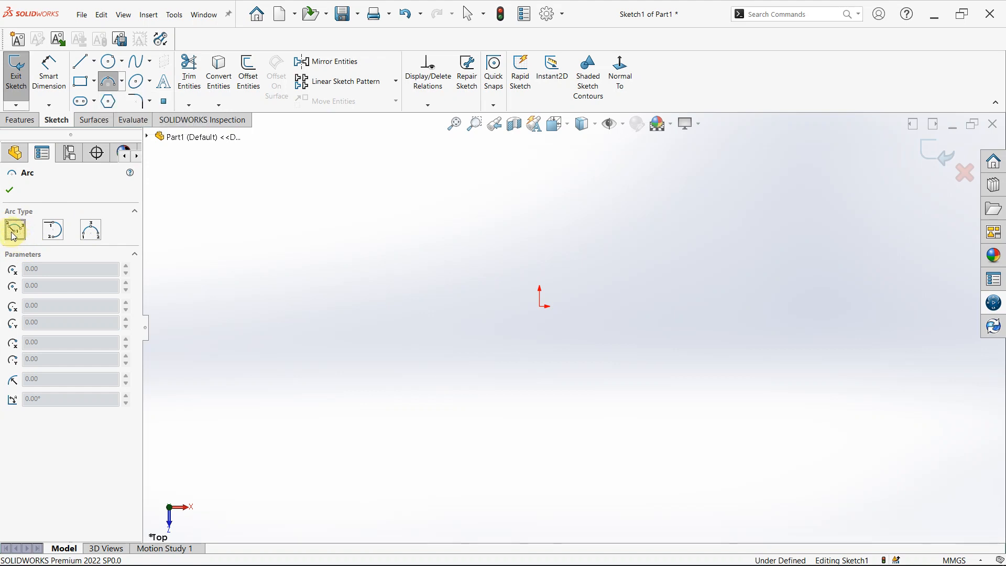
left_click(541, 309)
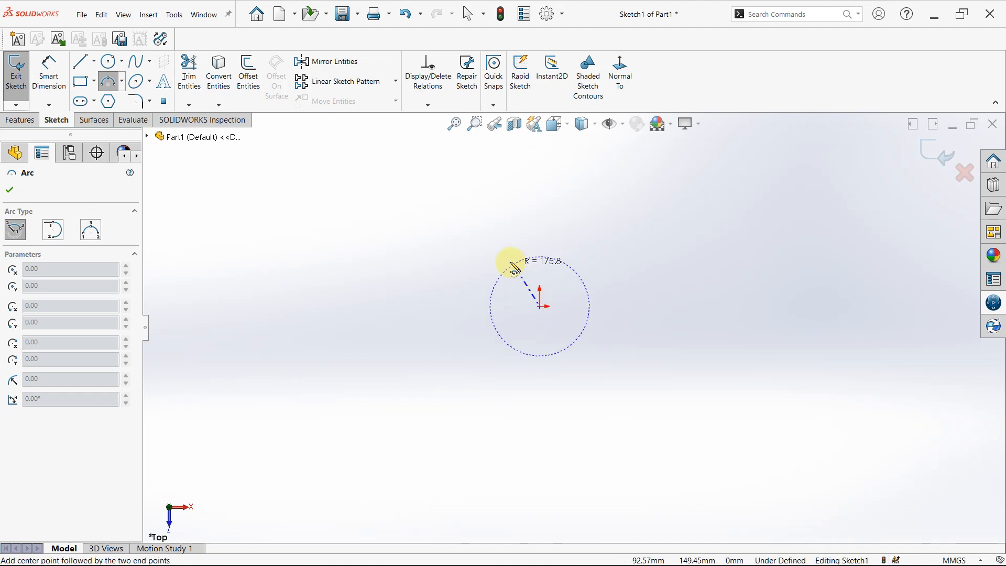
left_click(450, 250)
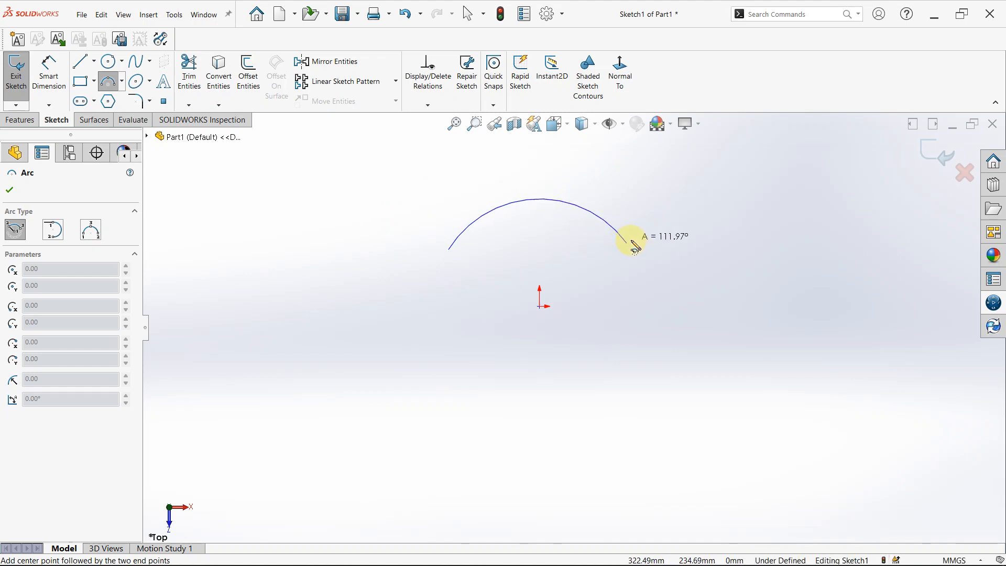
left_click(634, 245)
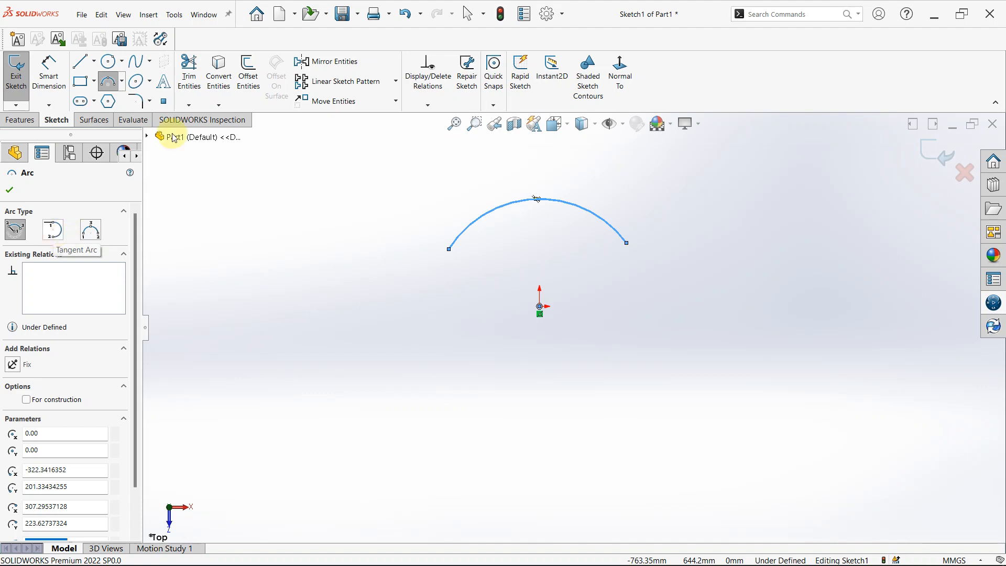
Sketch a horizontal line about 743 mm long below the origin, starting well to its left and ending slightly to its right.
left_click(83, 68)
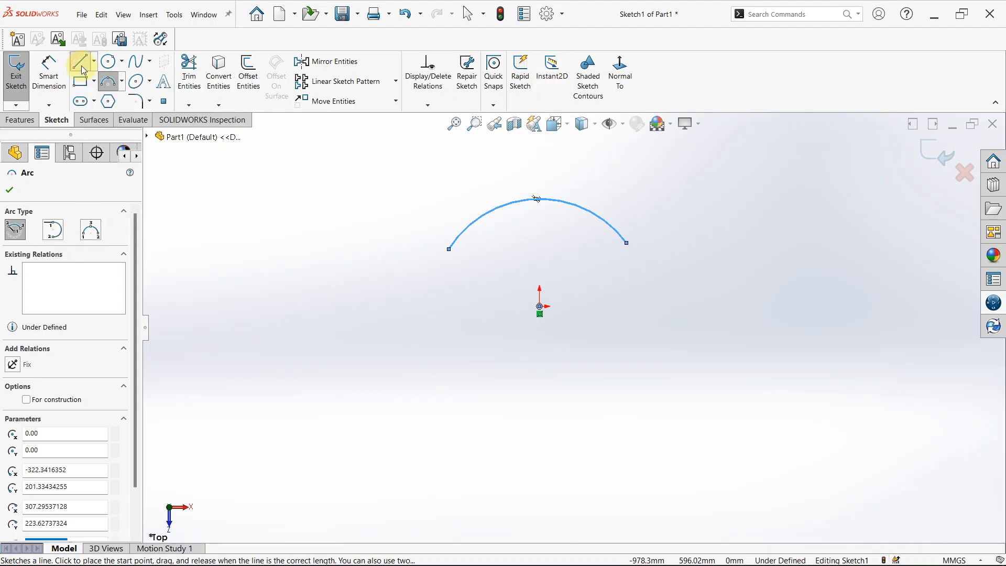
left_click(356, 379)
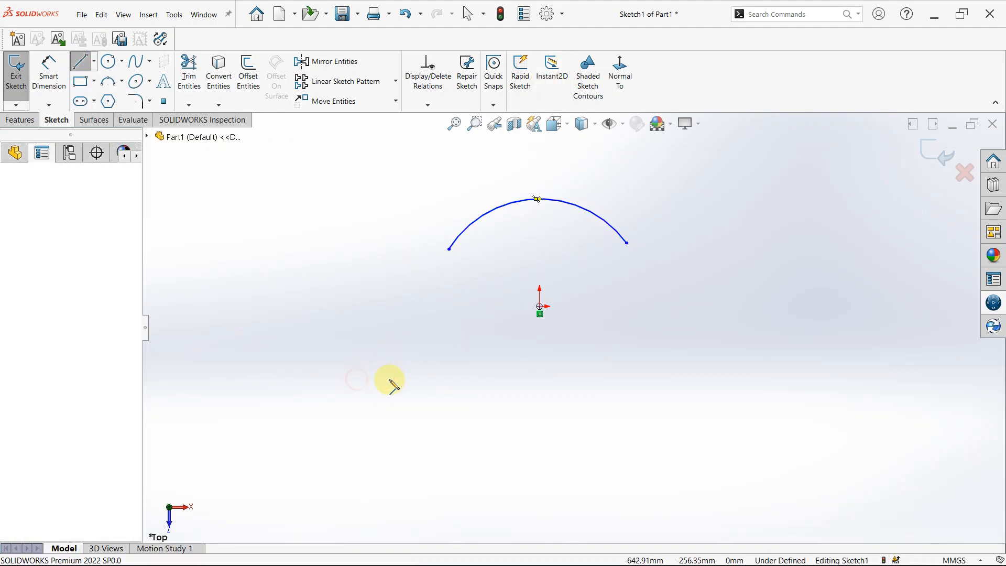
left_click(568, 378)
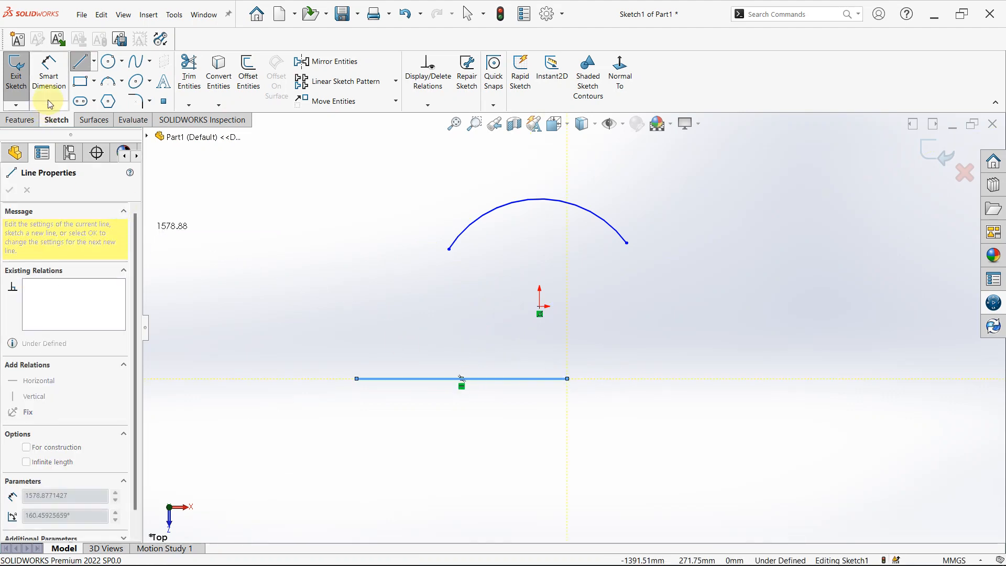
Sketch a tangent arc from the line's right end, curving down into a half circle of about 278 mm radius, and leave the Arc command.
left_click(108, 81)
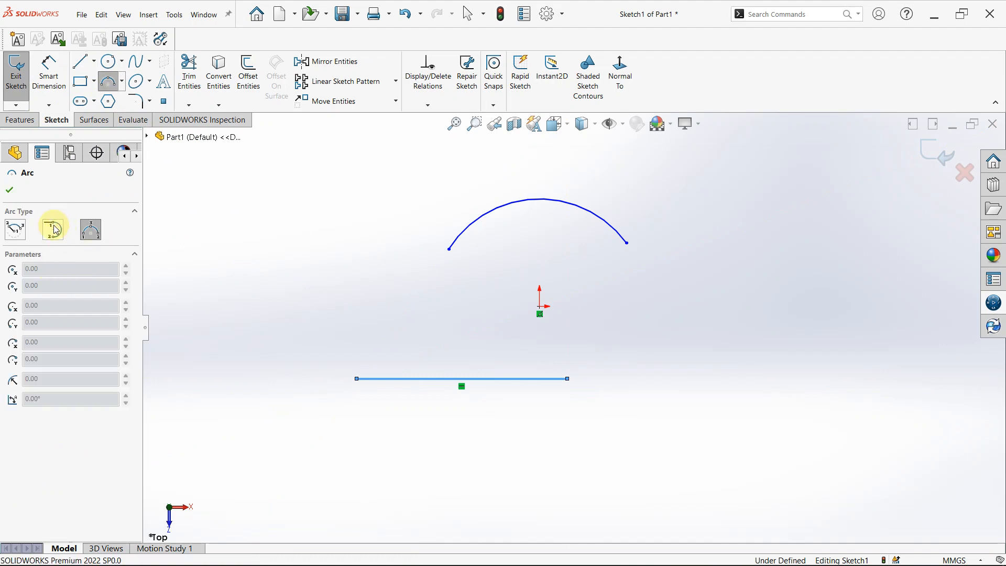
left_click(56, 230)
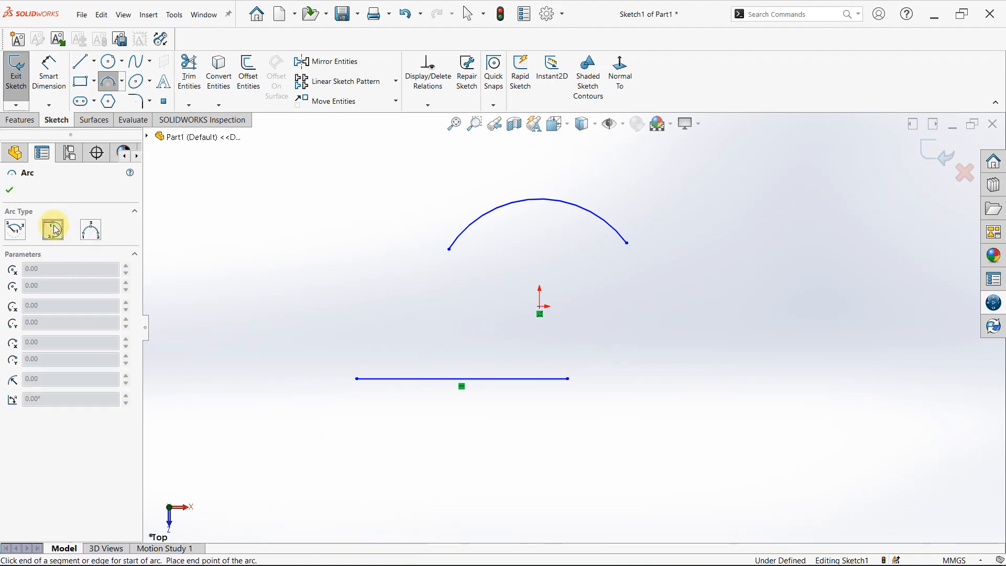
left_click(569, 378)
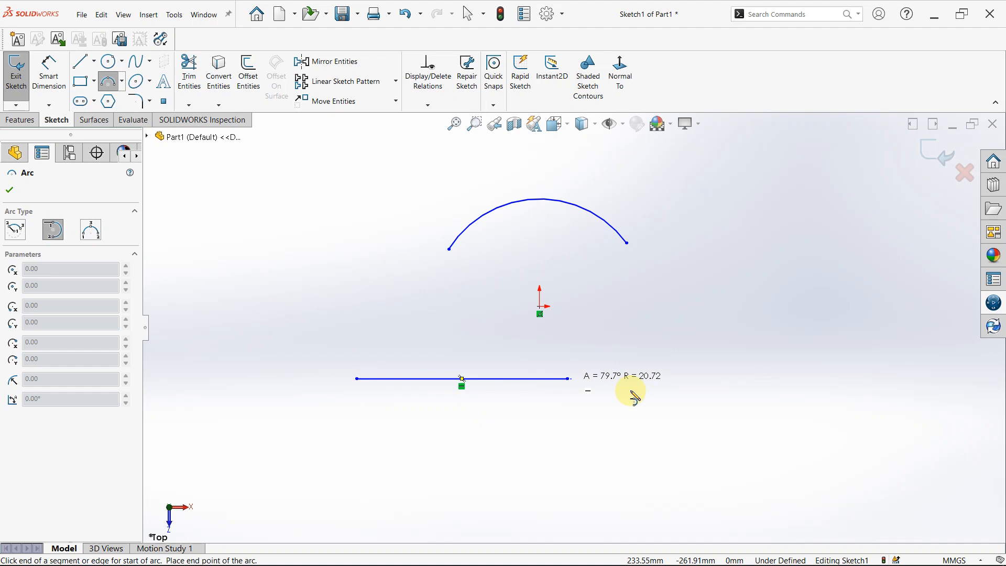
left_click(566, 536)
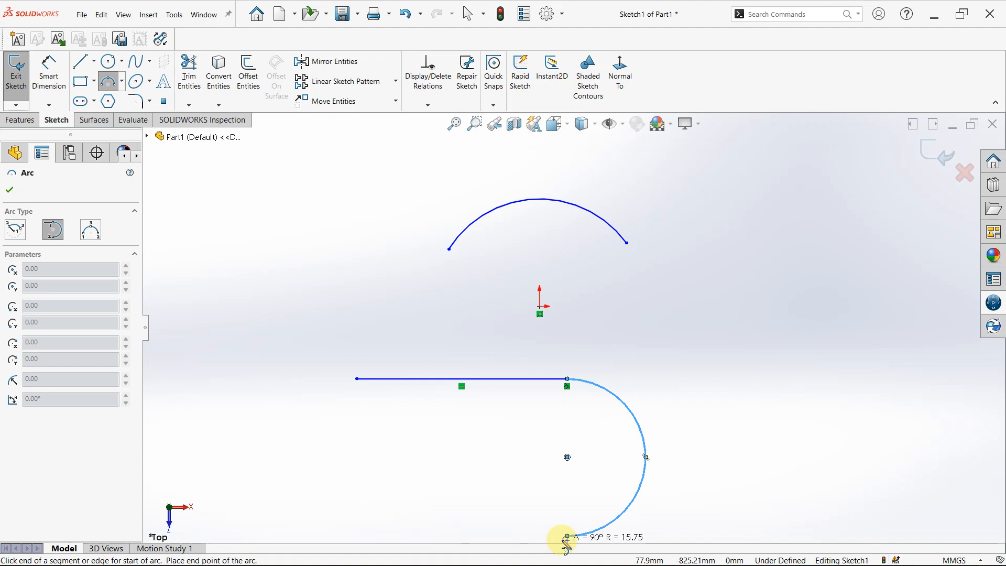
key("Escape")
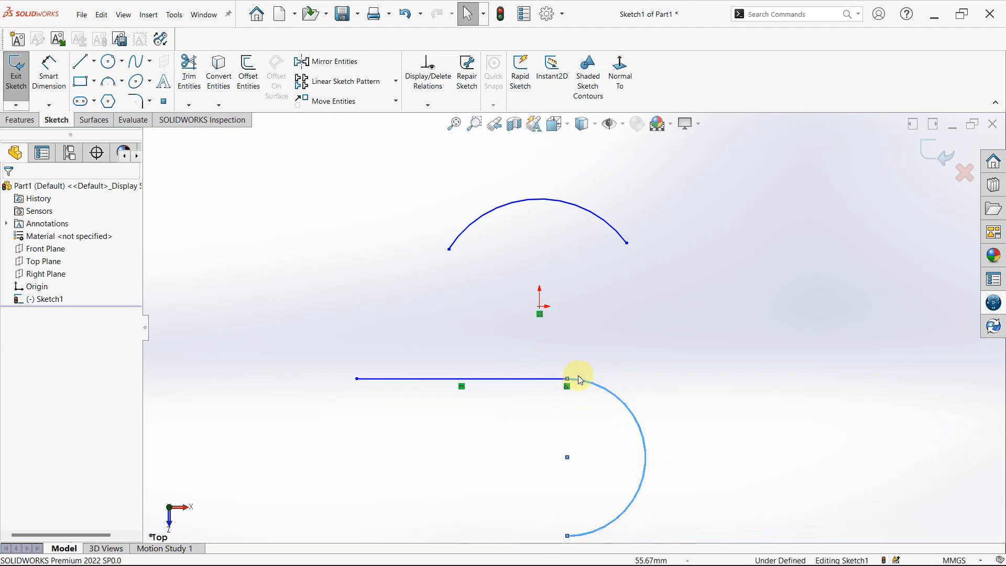
left_click(622, 345)
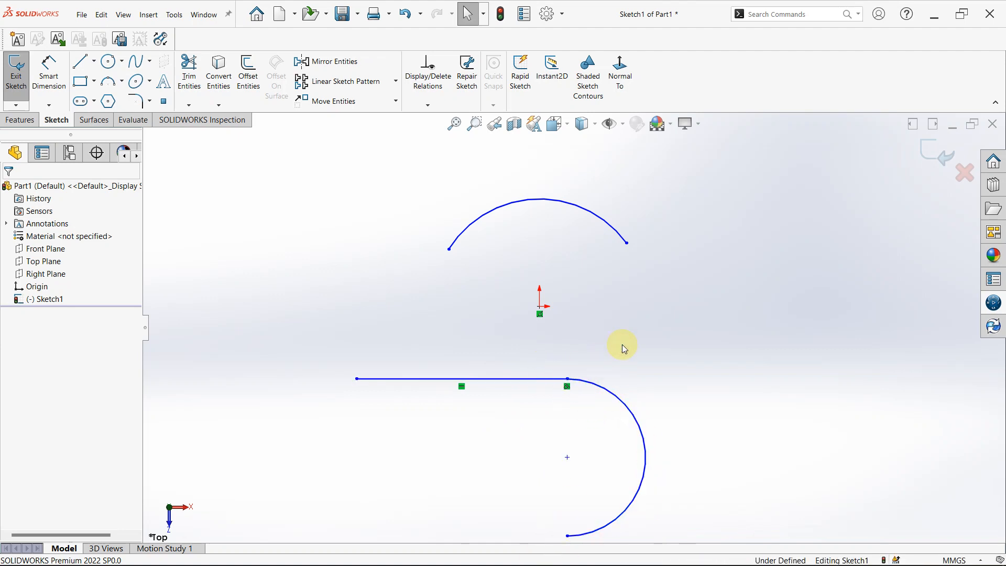
Sketch an upward-bulging 3 point arc to the right of the origin, its end points level with the origin and about 773 mm apart.
left_click(114, 86)
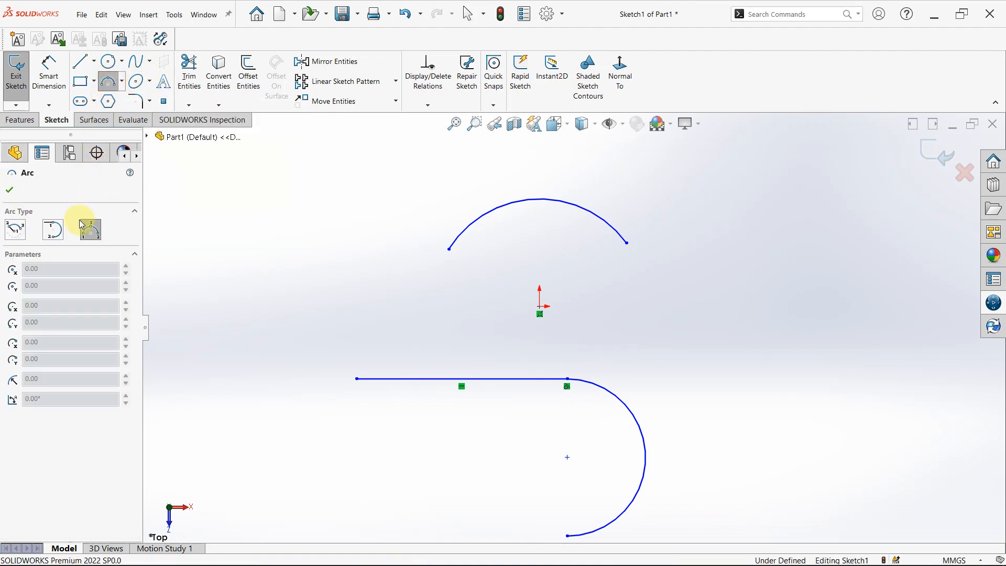
left_click(122, 75)
left_click(122, 75)
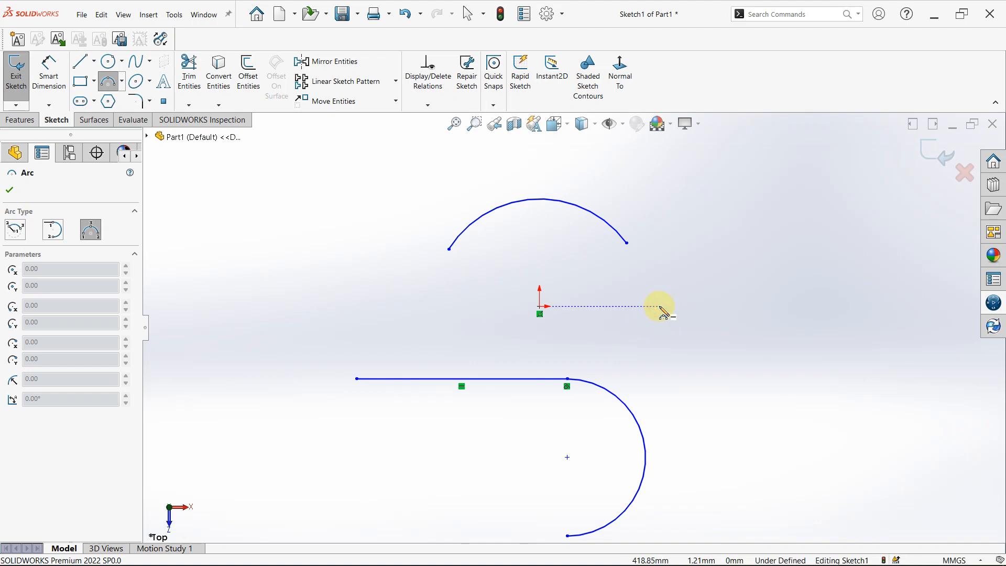
left_click_drag(660, 307, 882, 316)
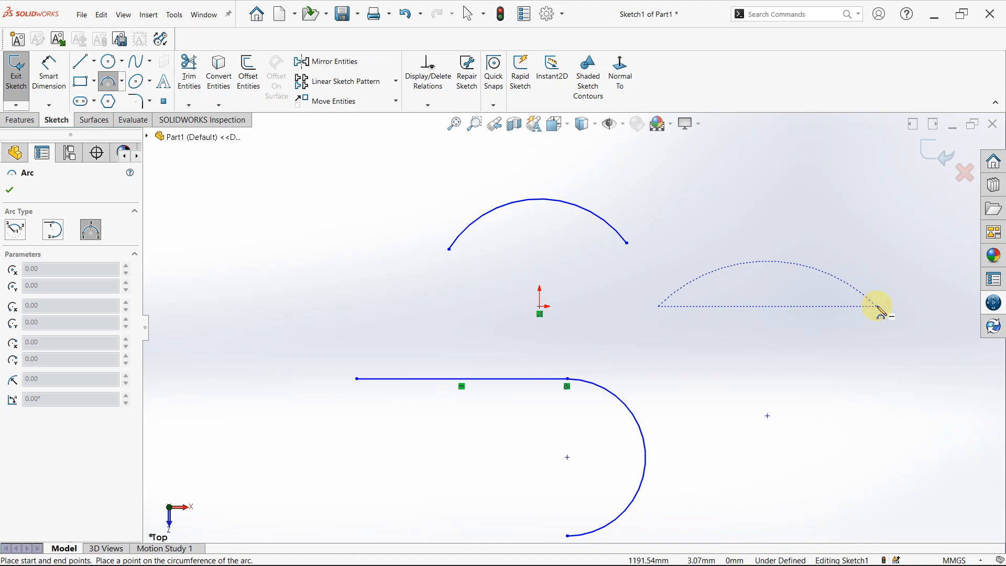
left_click(881, 308)
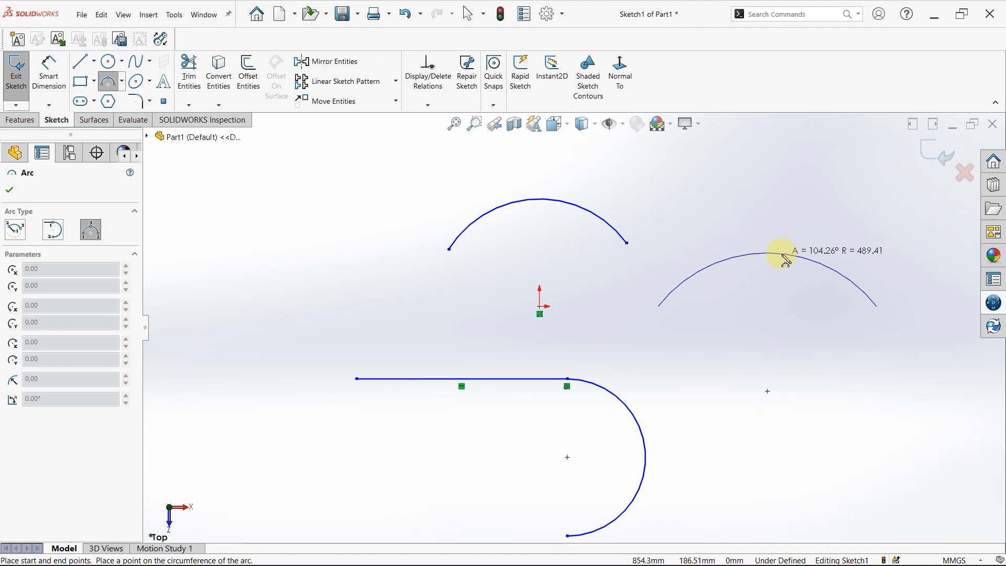
left_click(788, 242)
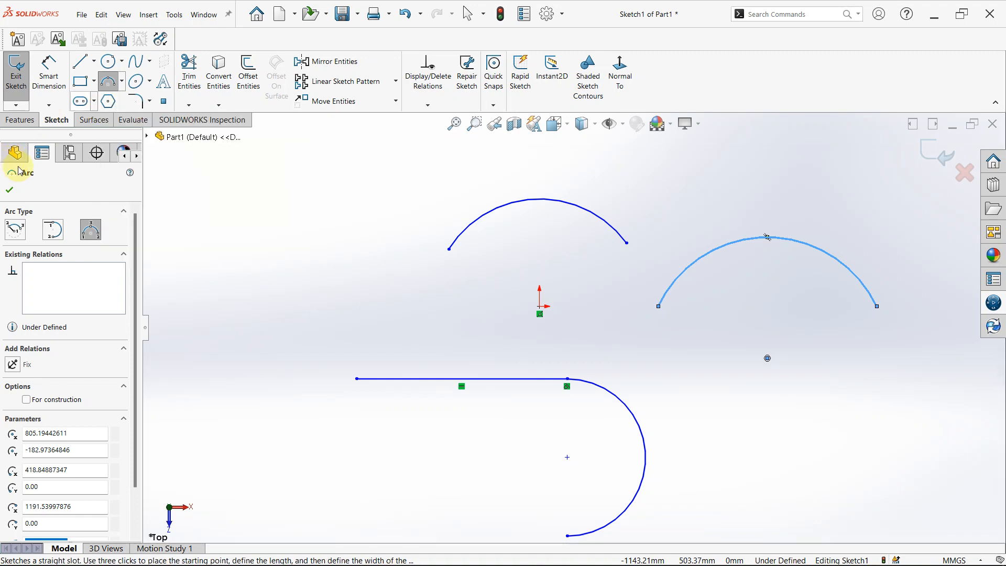
Leave the Arc command and delete the three arcs and the line from the sketch.
key("Escape")
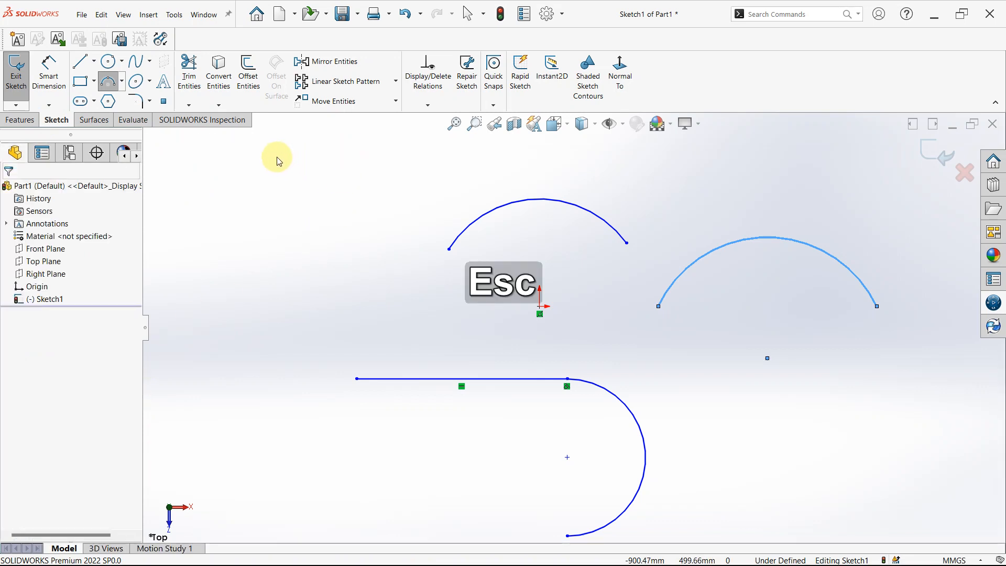
left_click_drag(275, 156, 981, 549)
key("Delete")
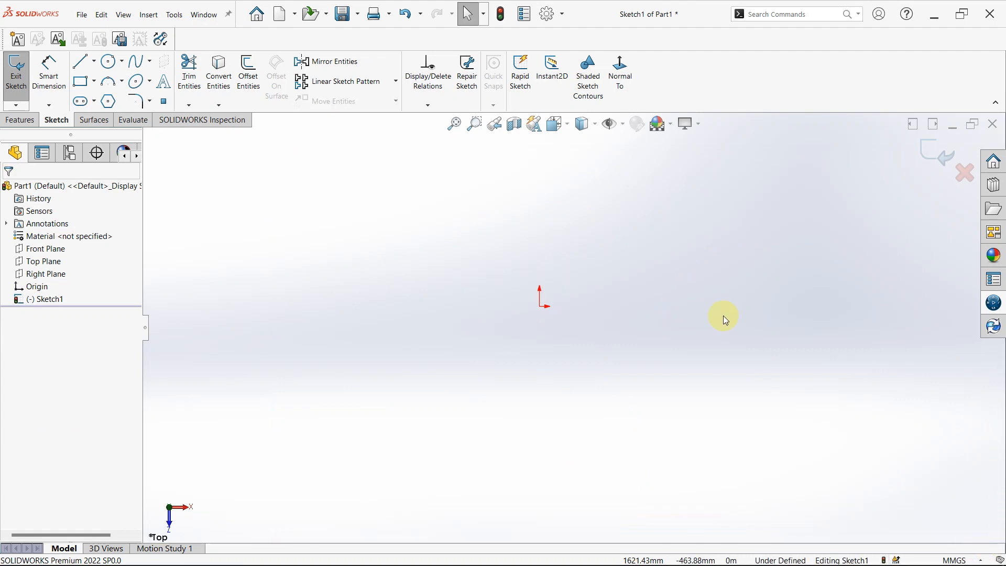
Sketch a 5-sided inscribed-circle polygon centred on the origin with a vertex straight above it, circle diameter about 701 mm.
left_click(110, 103)
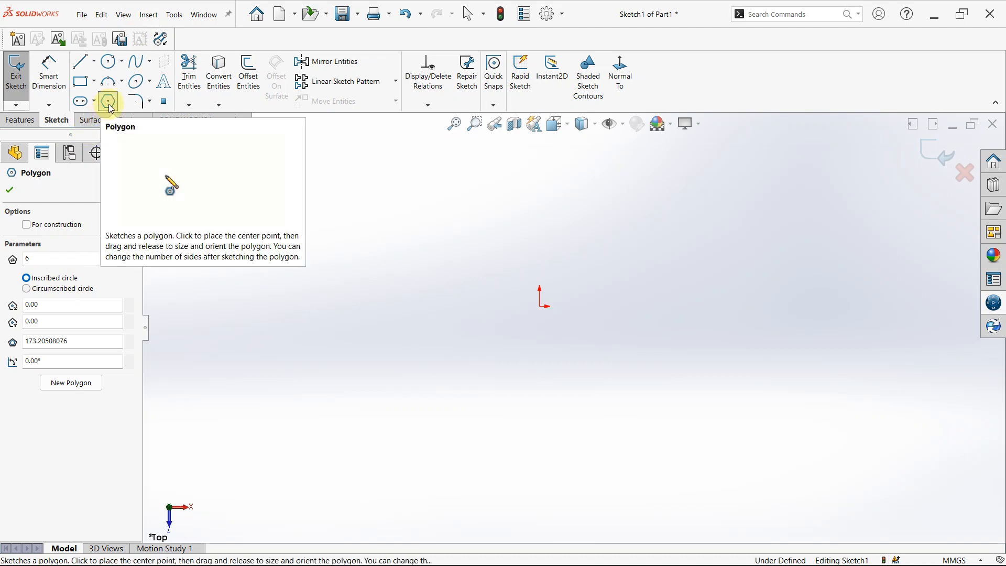
left_click(40, 261)
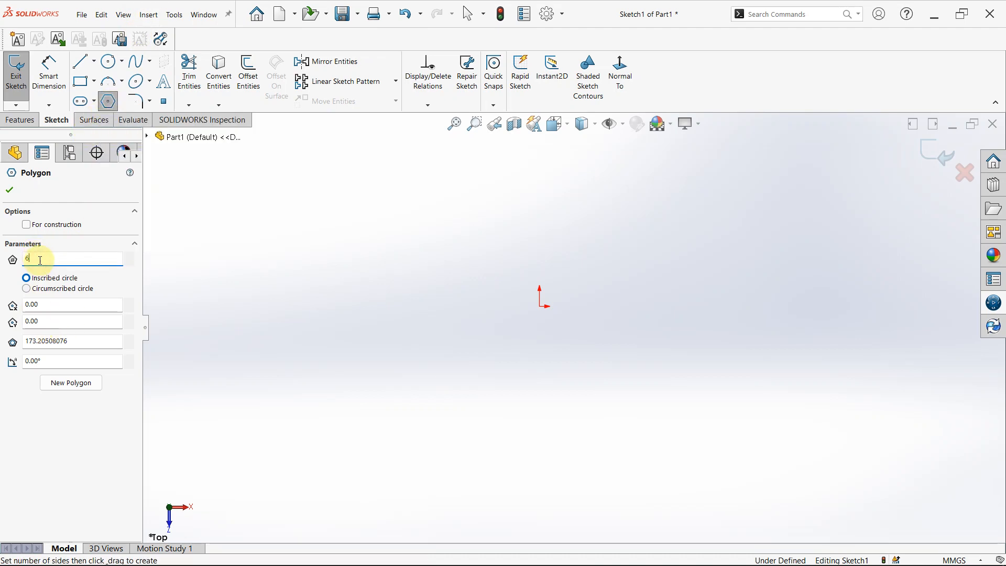
left_click_drag(40, 261, 2, 258)
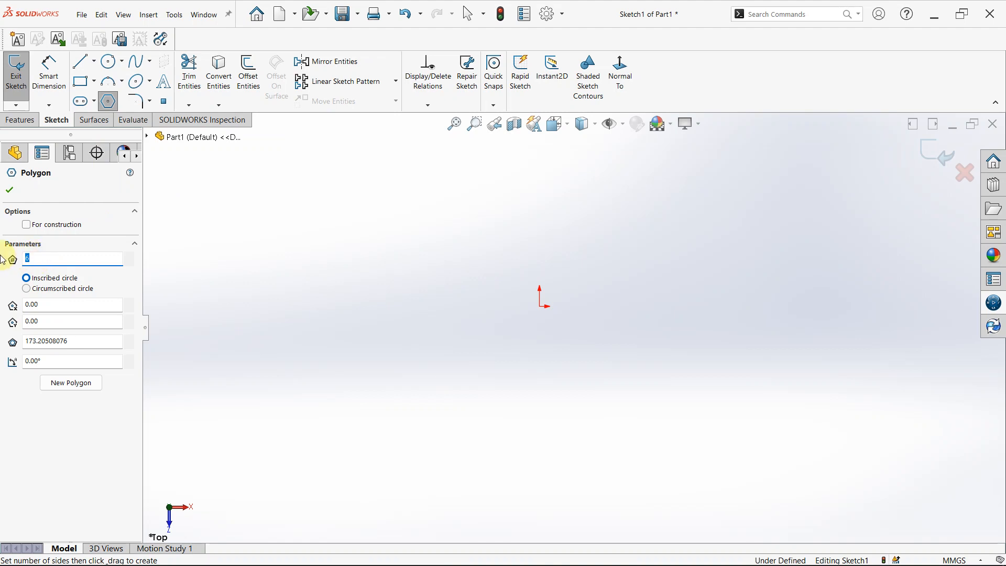
type("5")
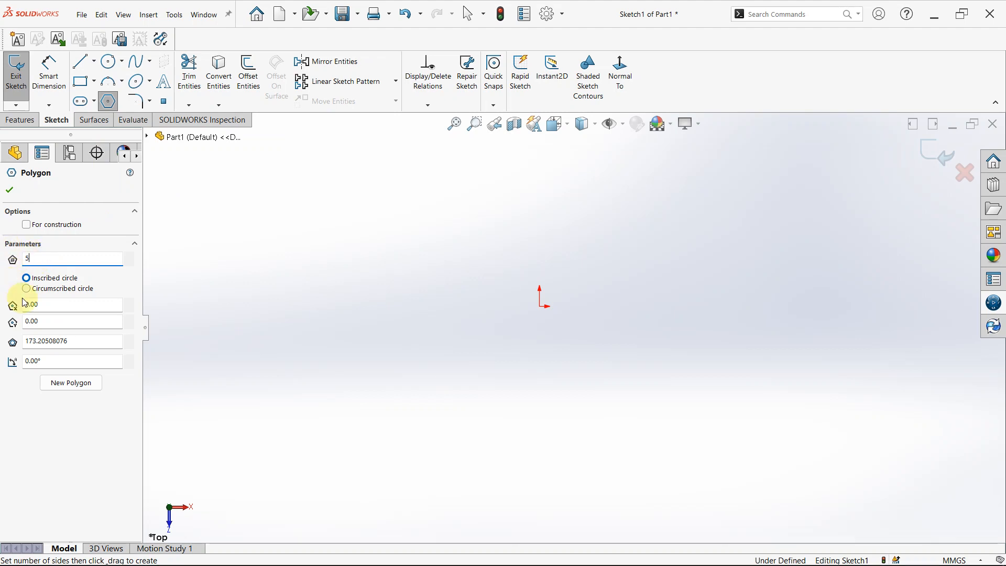
left_click(540, 306)
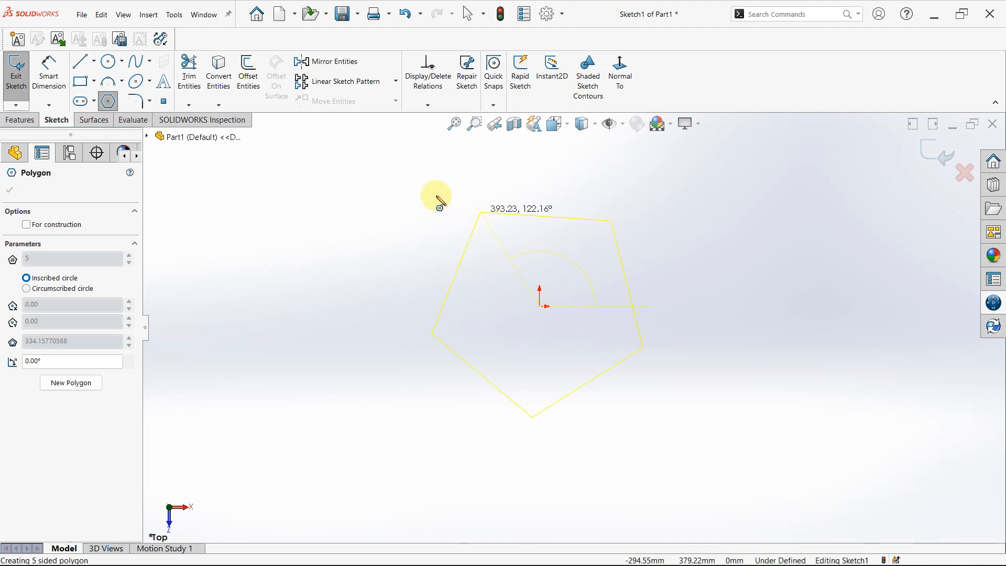
left_click(540, 185)
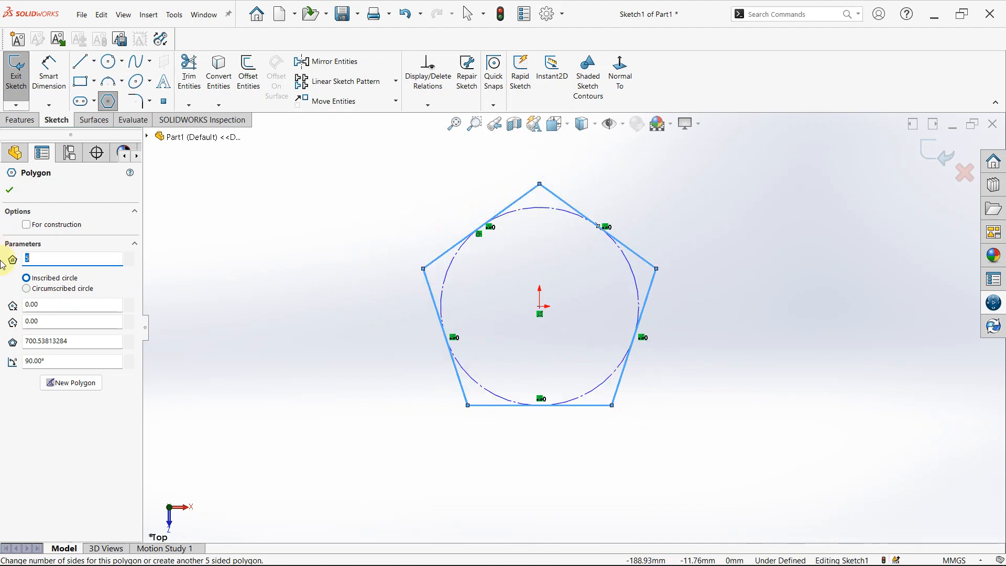
Switch the polygon to a circumscribed circle and set its number of sides to 7.
left_click(27, 289)
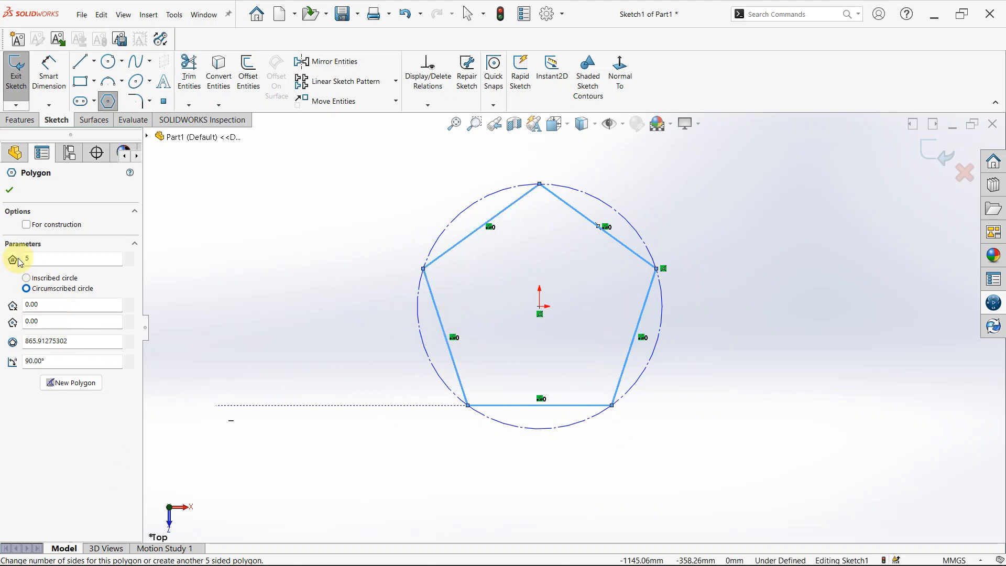
left_click(54, 256)
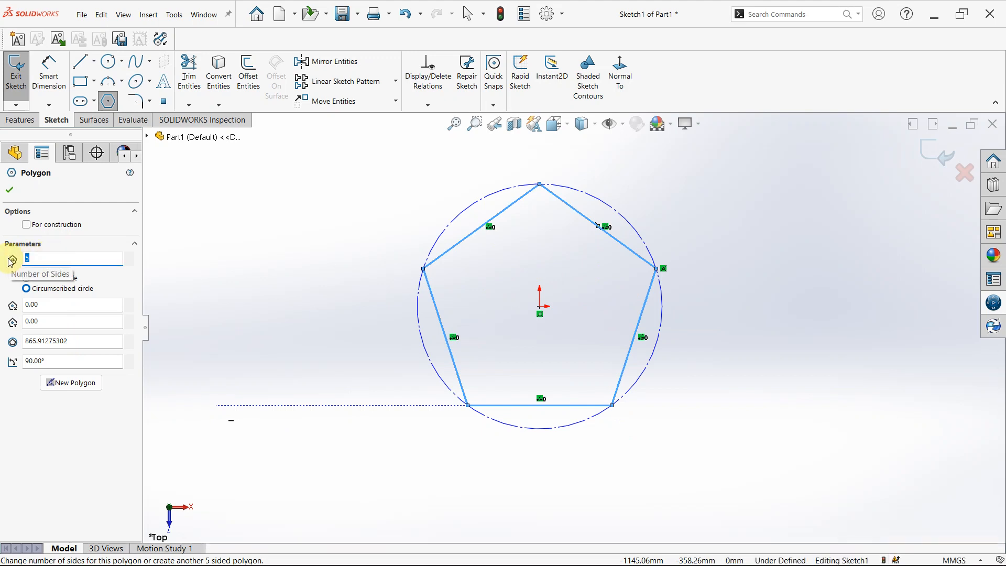
type("7")
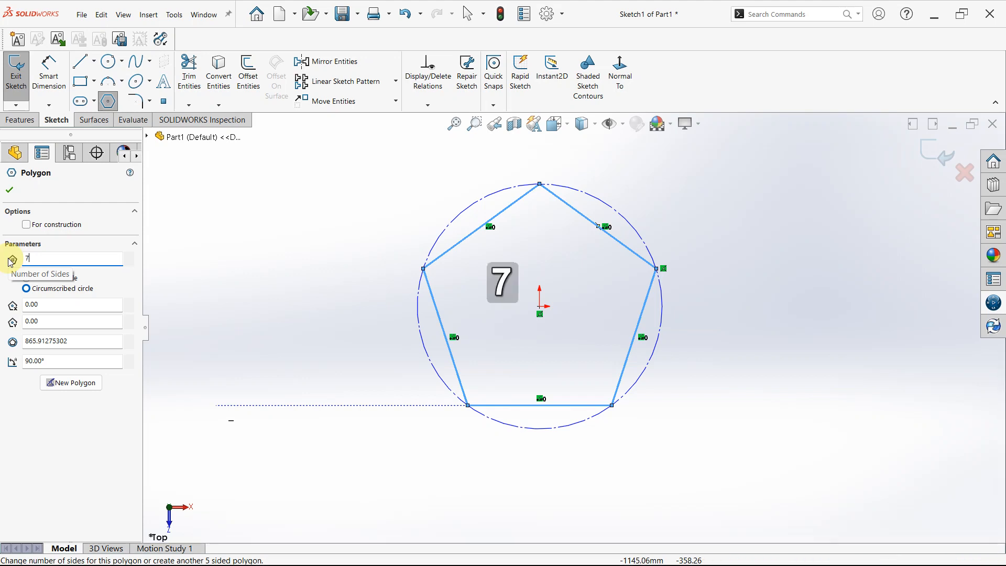
key("Return")
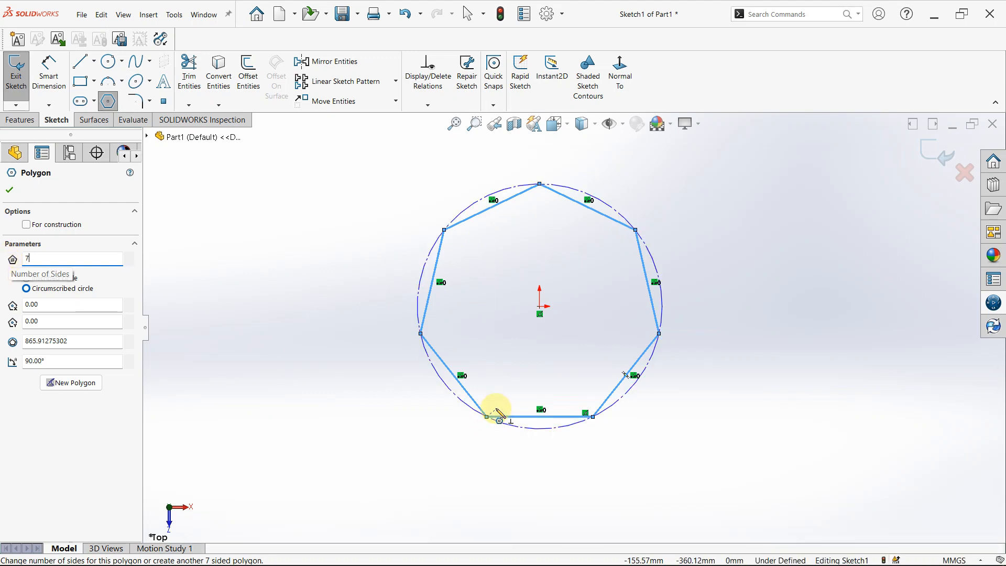
scroll(646, 276, "up", 1)
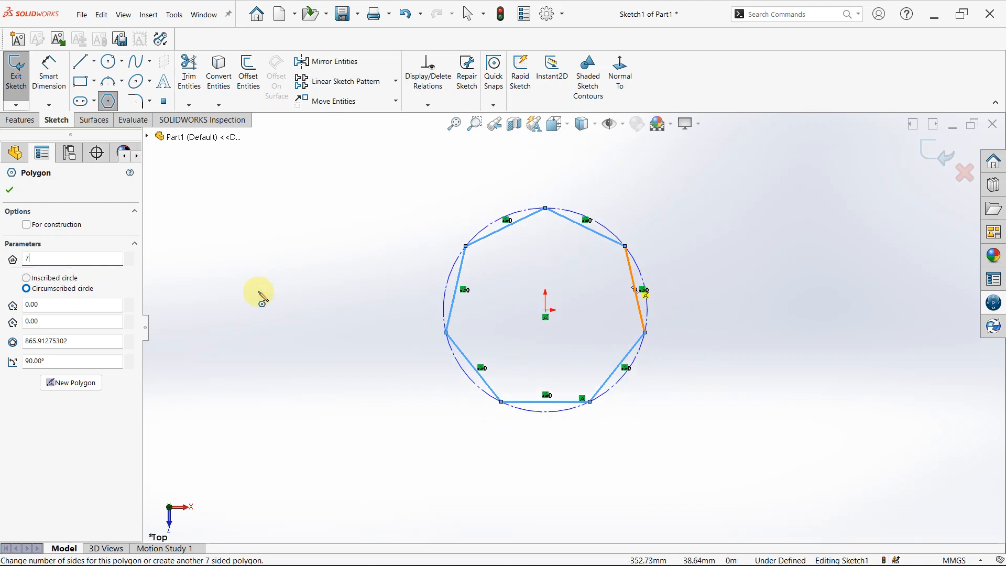
Accept the seven-sided polygon's settings.
left_click(11, 193)
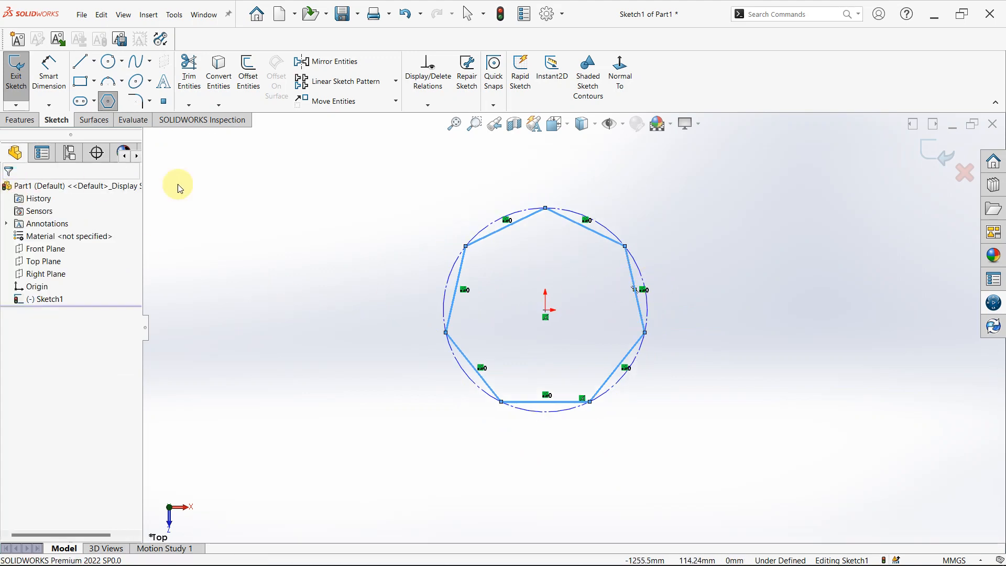
scroll(585, 340, "up", 2)
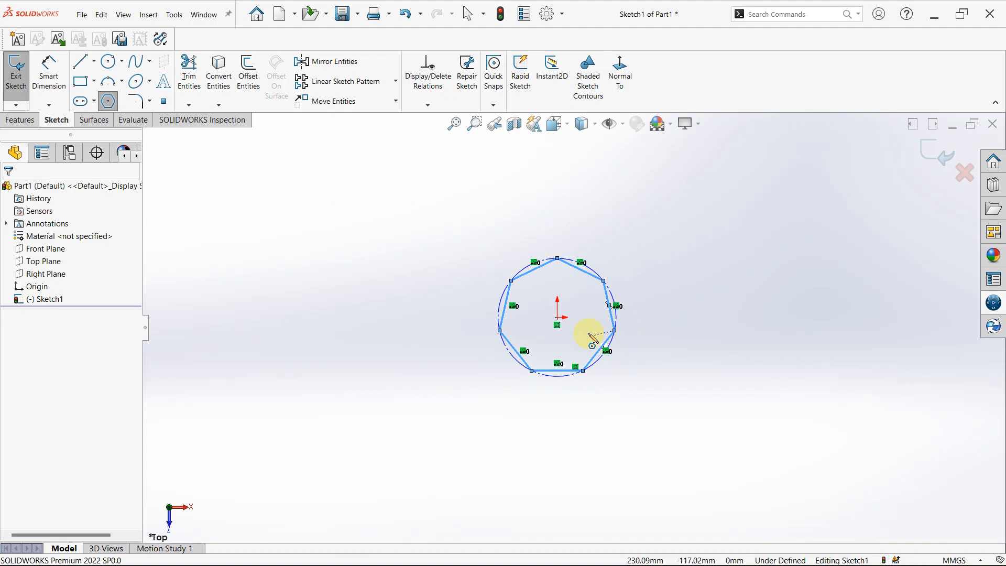
Sketch a wavy six-point spline with two crests above the polygon, with an arc length of about 3243 mm.
left_click(150, 66)
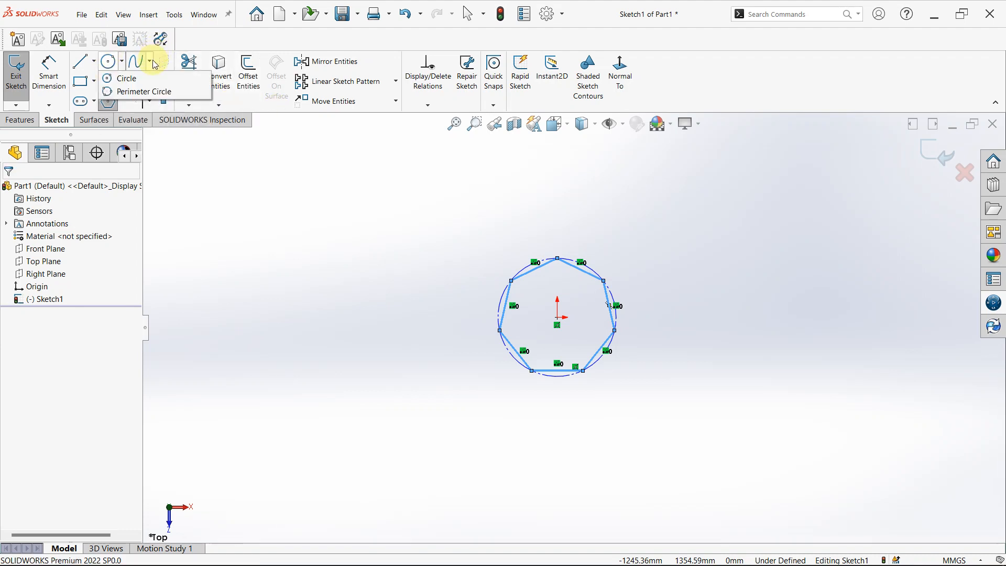
left_click(151, 63)
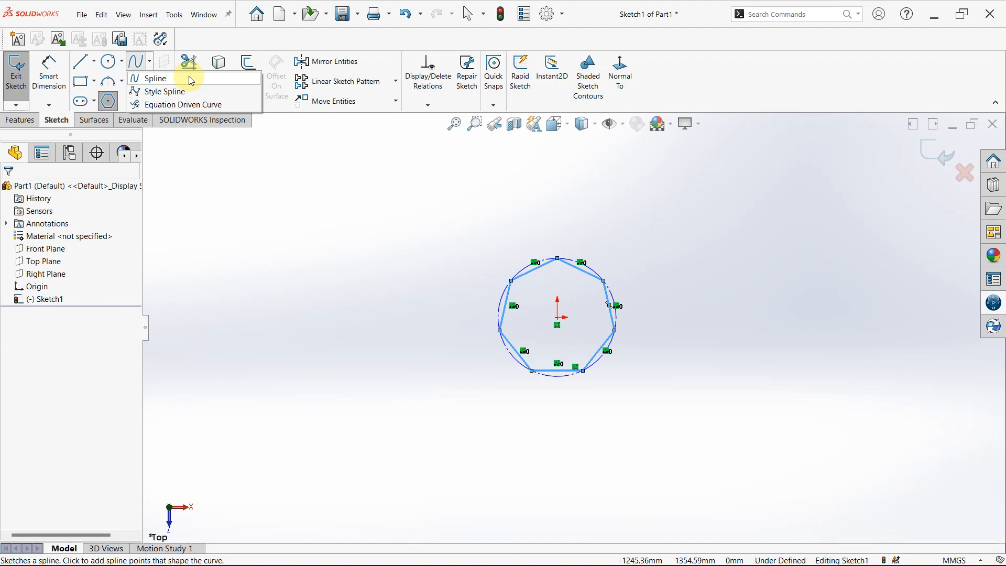
mouse_move(183, 87)
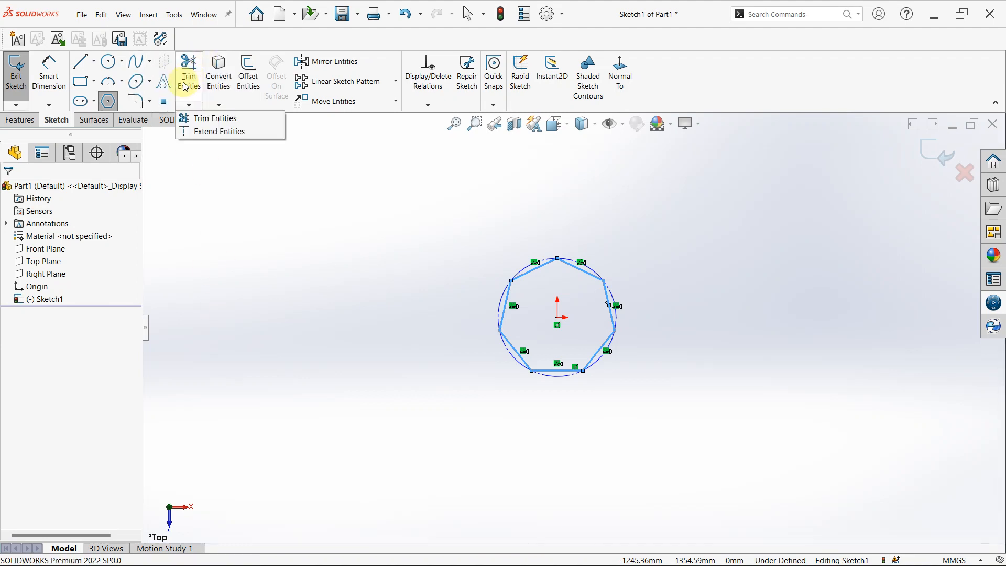
mouse_move(149, 62)
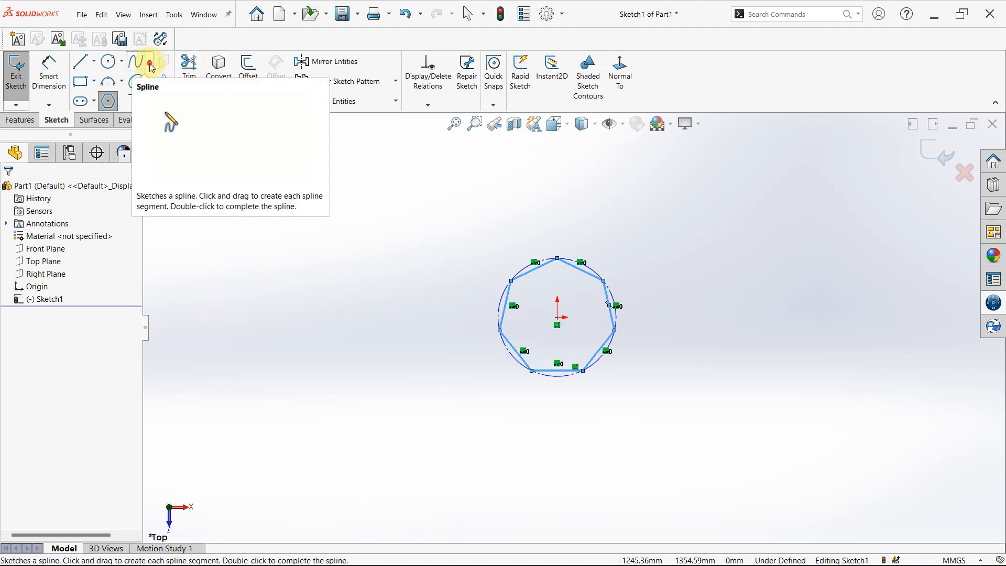
left_click(153, 78)
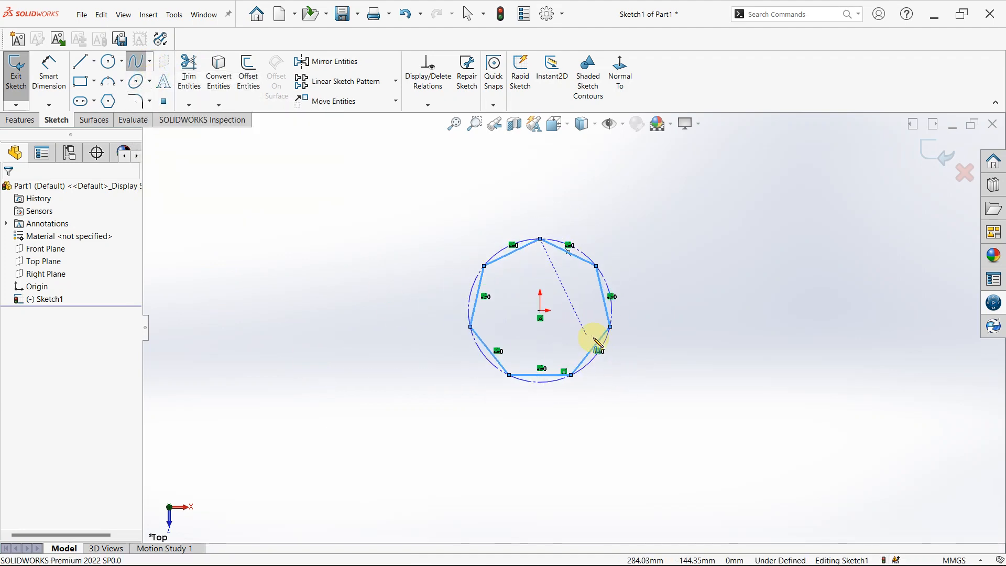
scroll(592, 337, "up", 3)
scroll(575, 222, "down", 3)
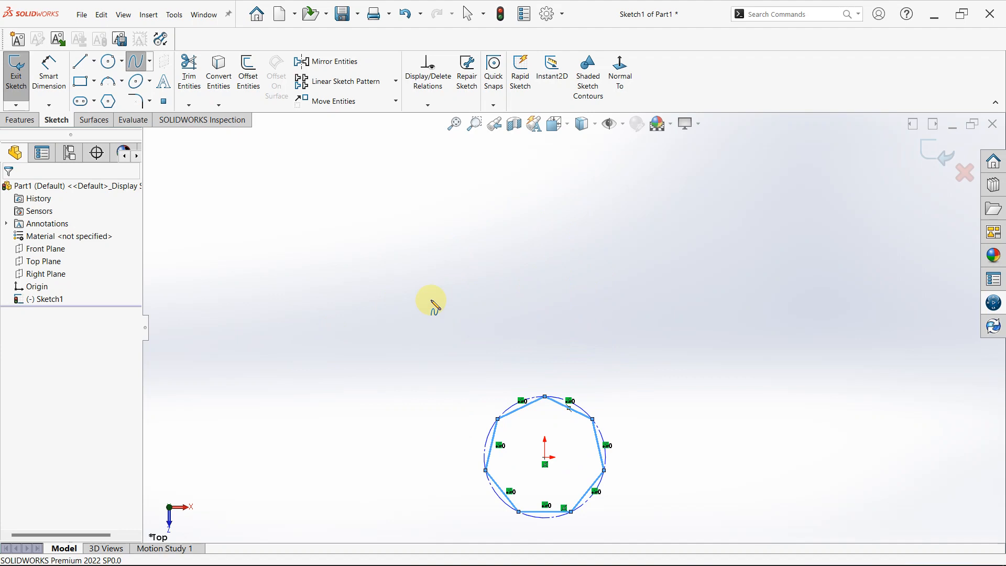
left_click(328, 251)
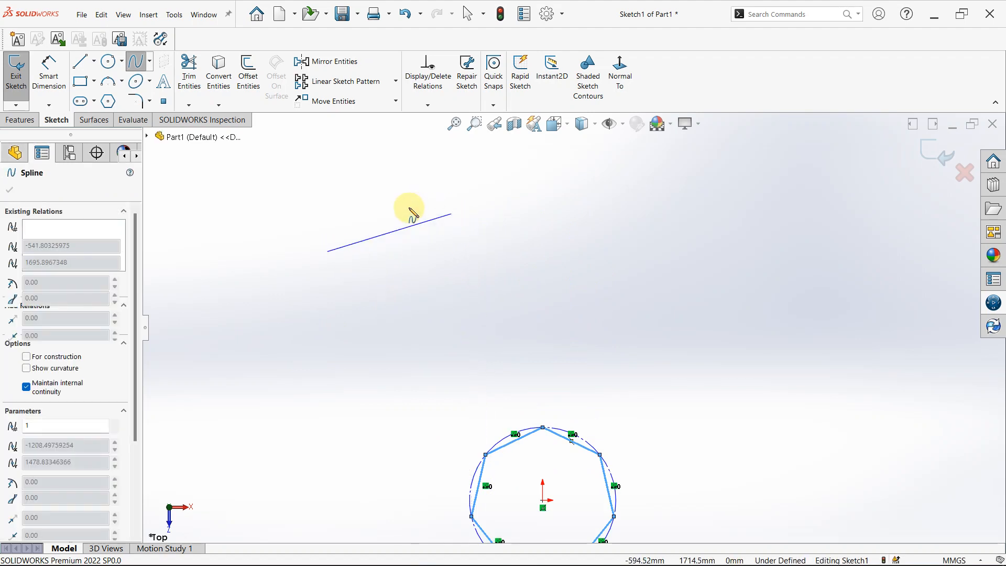
left_click(414, 208)
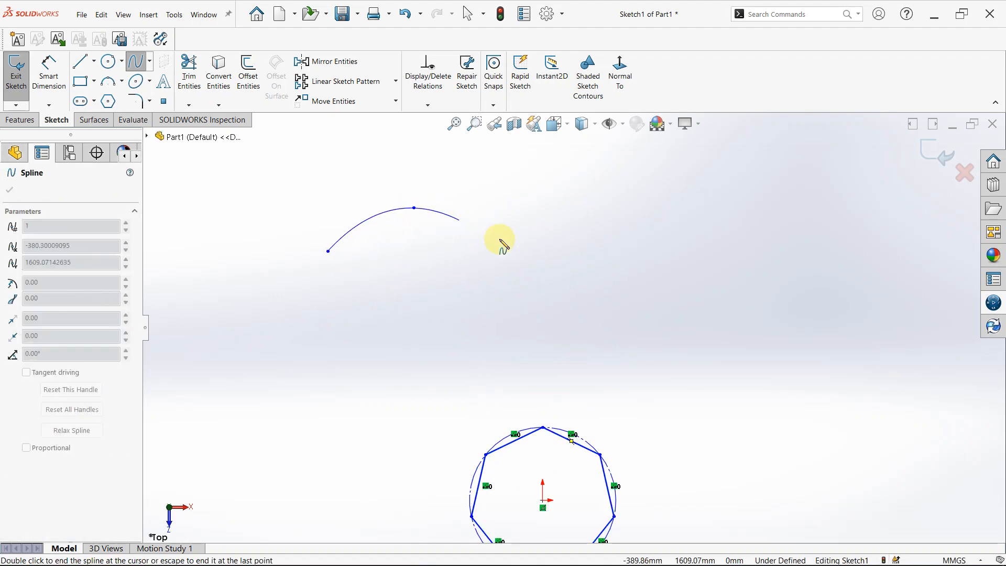
left_click(530, 255)
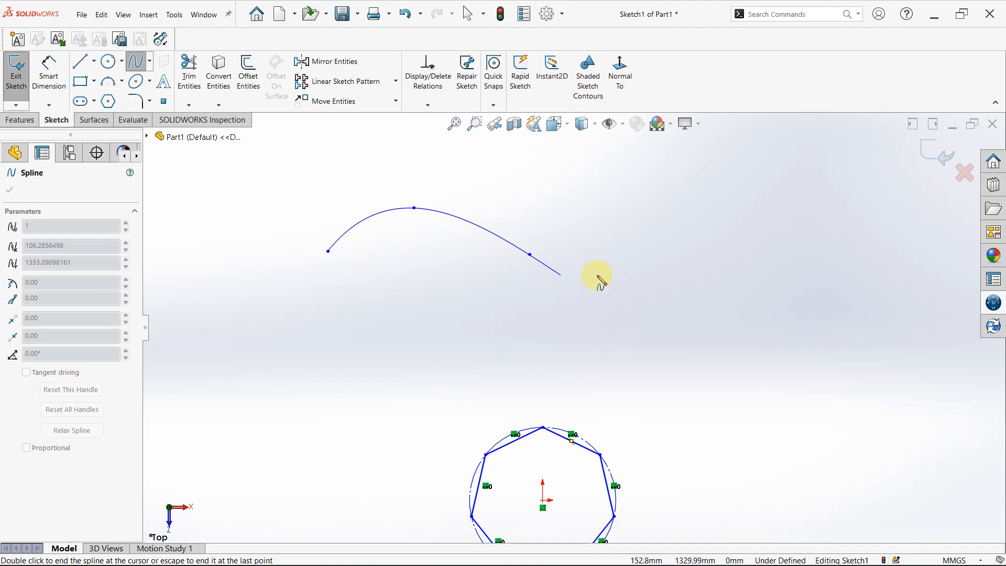
left_click(679, 252)
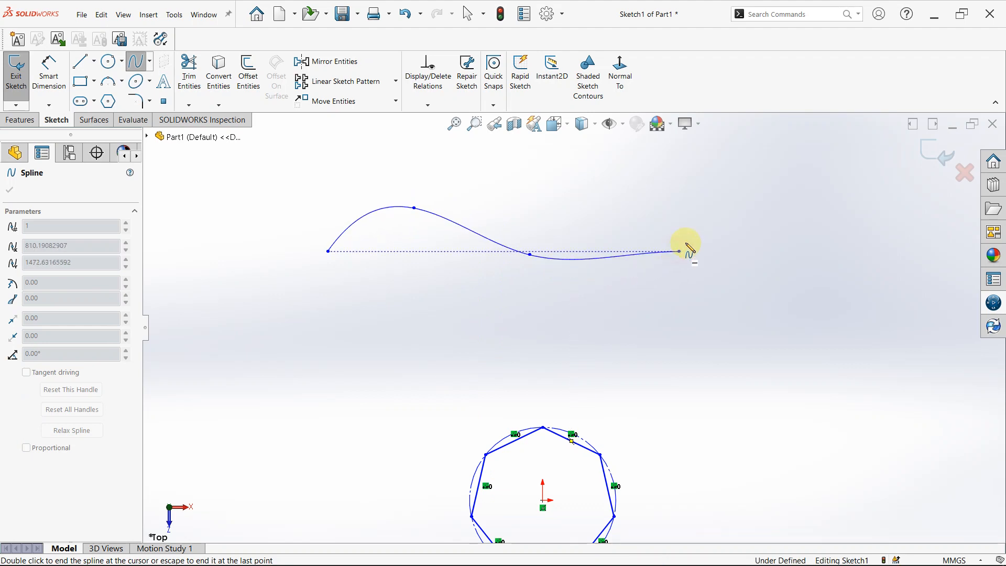
left_click(732, 218)
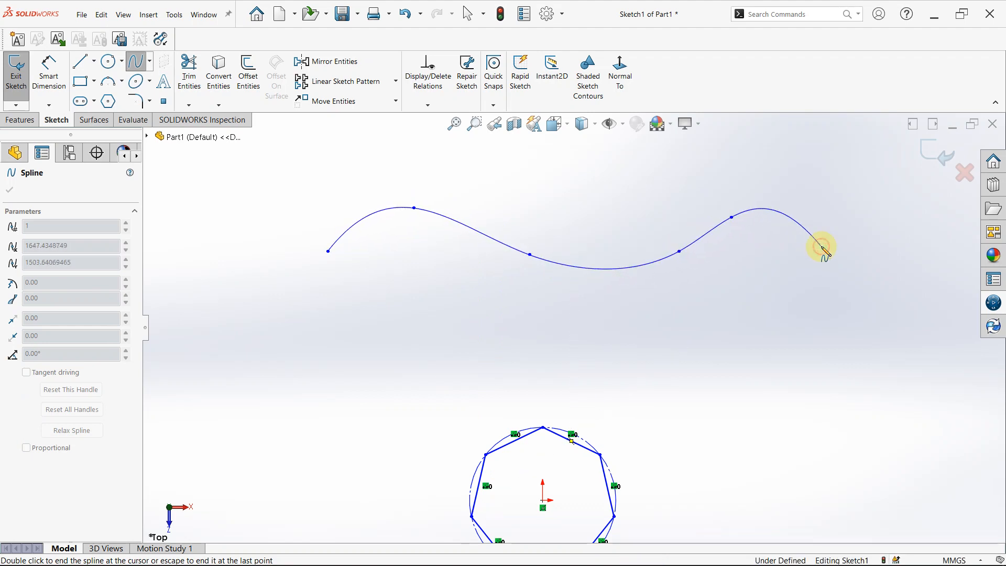
left_click(822, 247)
key("Escape")
key("Escape")
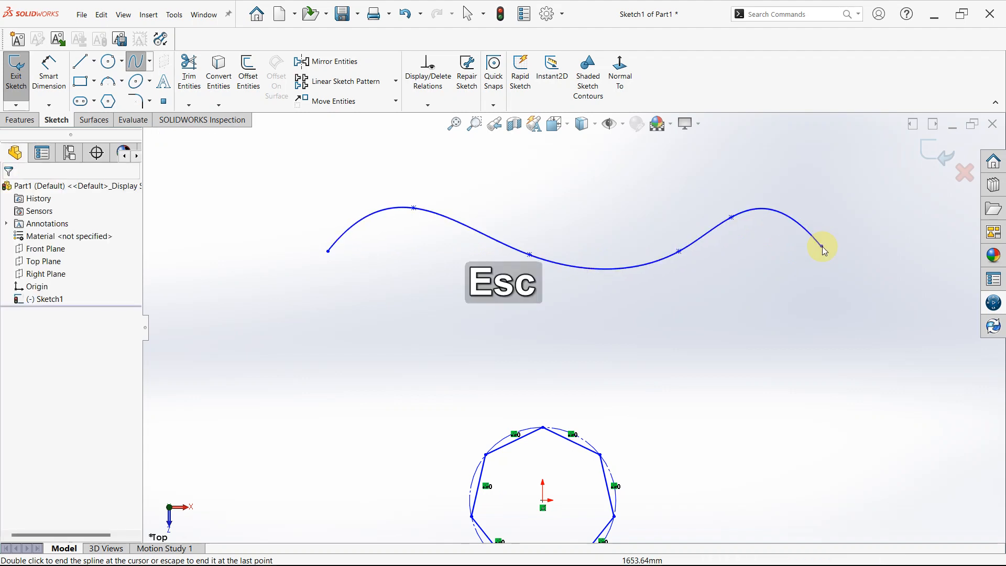
Move the spline's second point slightly down and to the right to flatten the first crest.
left_click(370, 221)
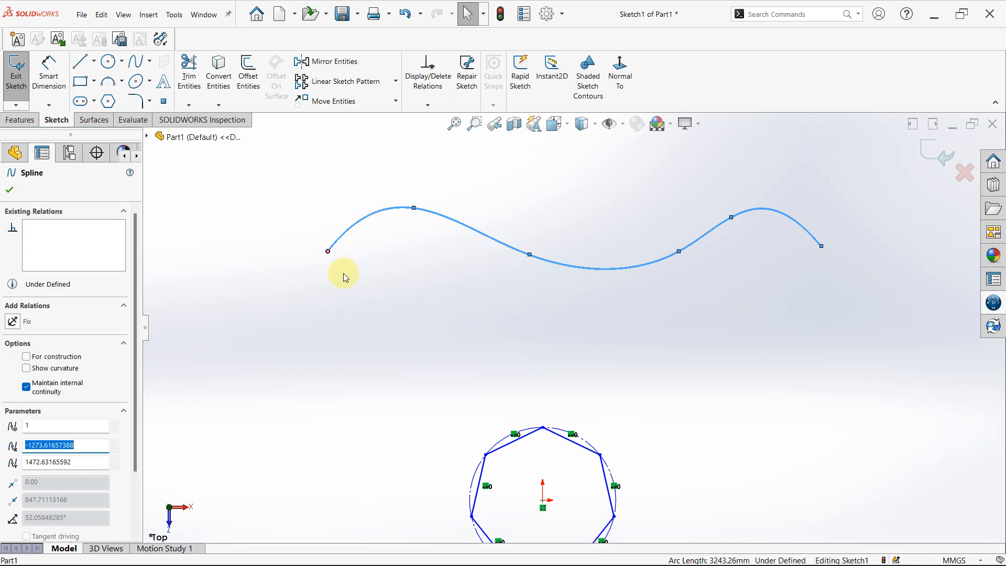
left_click(328, 252)
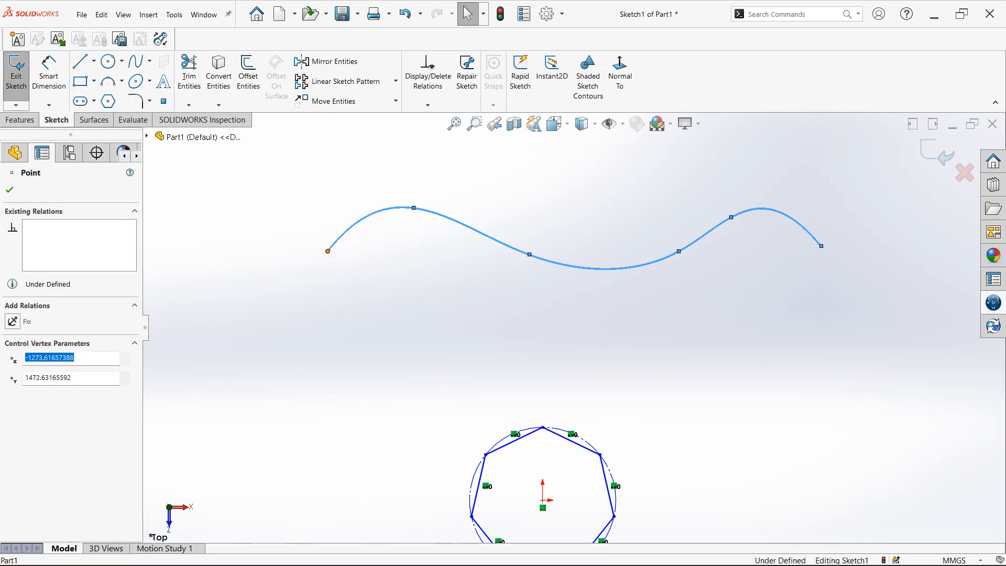
left_click(423, 283)
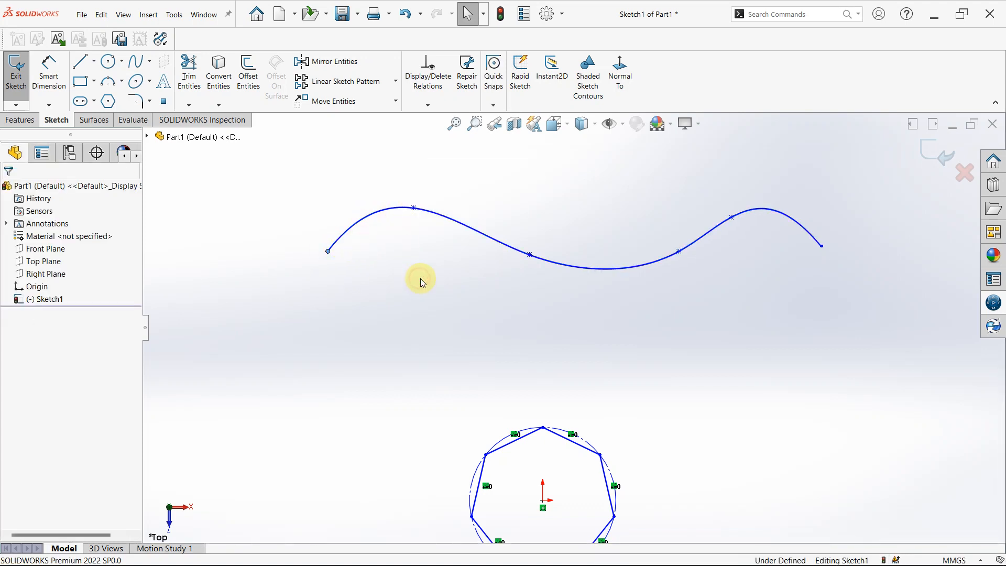
left_click(415, 213)
left_click_drag(416, 214, 439, 237)
left_click(440, 251)
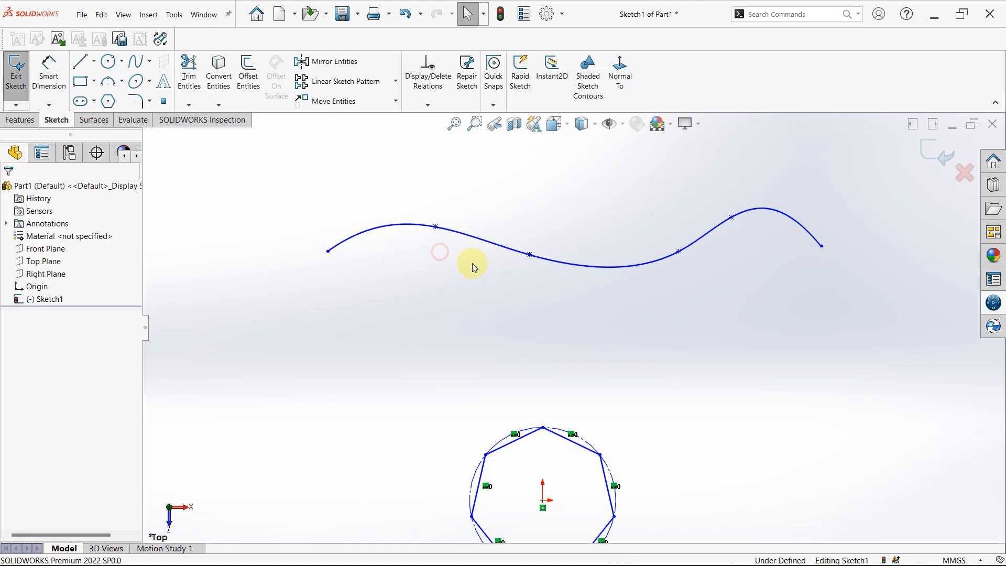
Examine the spline's third point and the whole spline's parameters, leaving both unchanged.
left_click(536, 260)
left_click(530, 256)
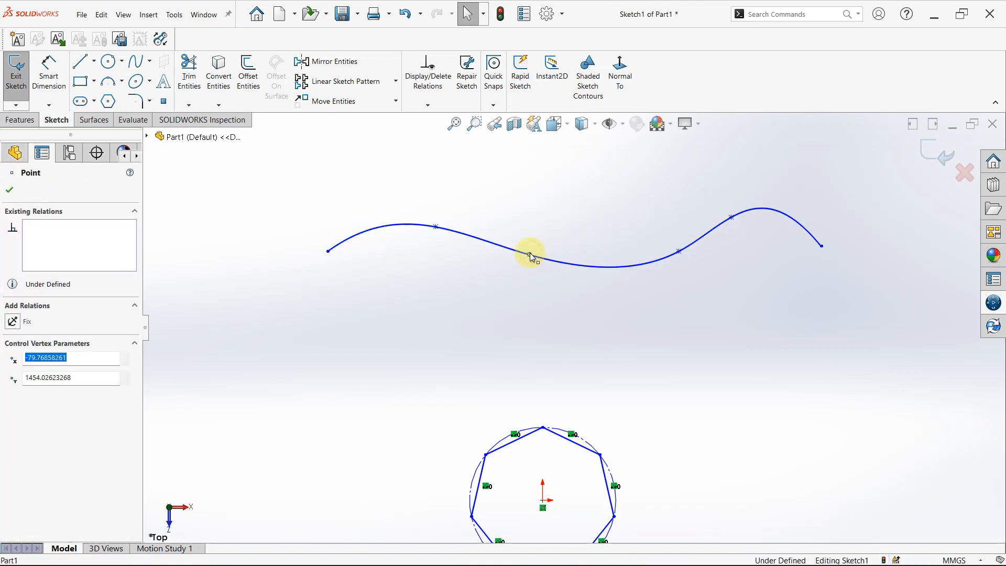
left_click(374, 230)
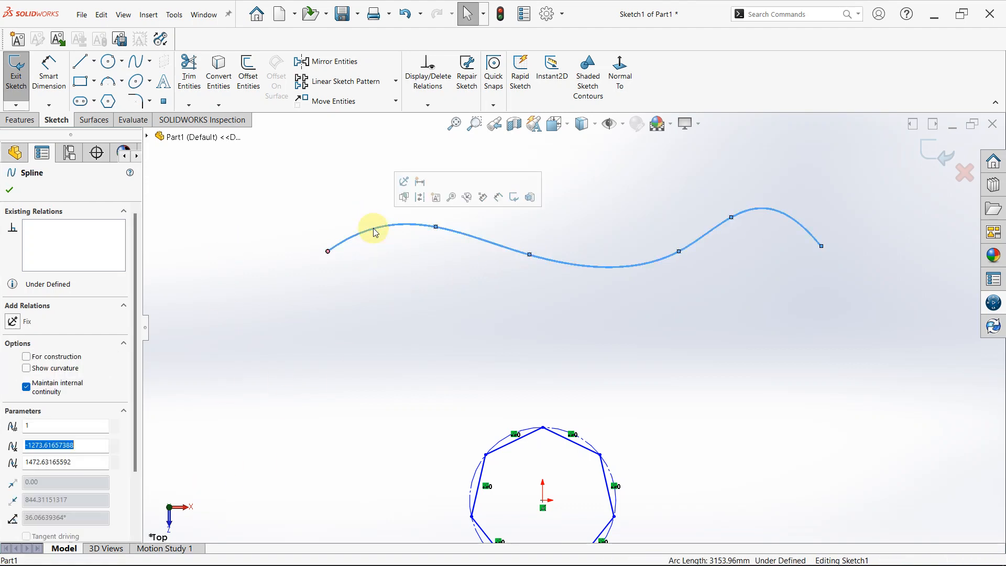
left_click(49, 445)
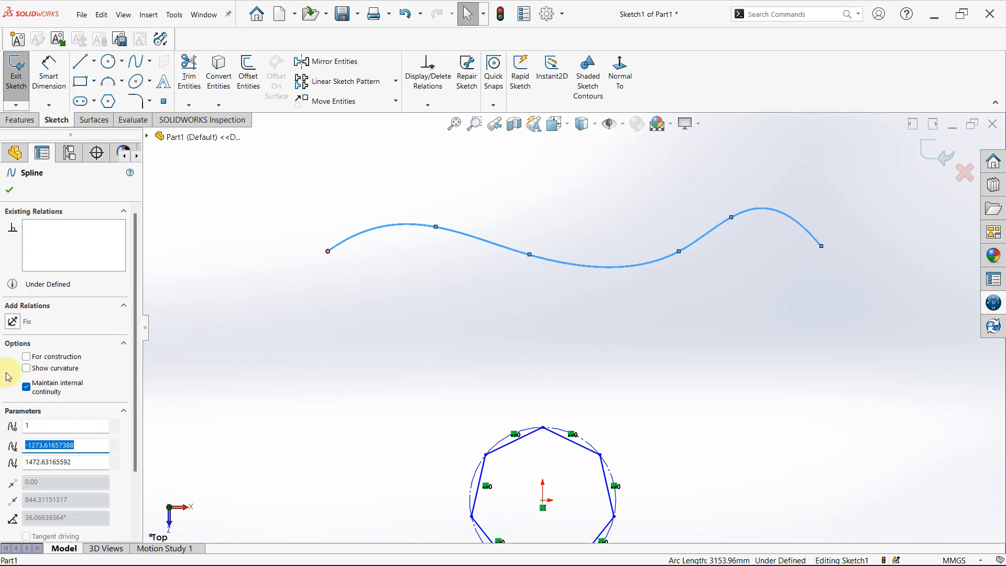
left_click(12, 190)
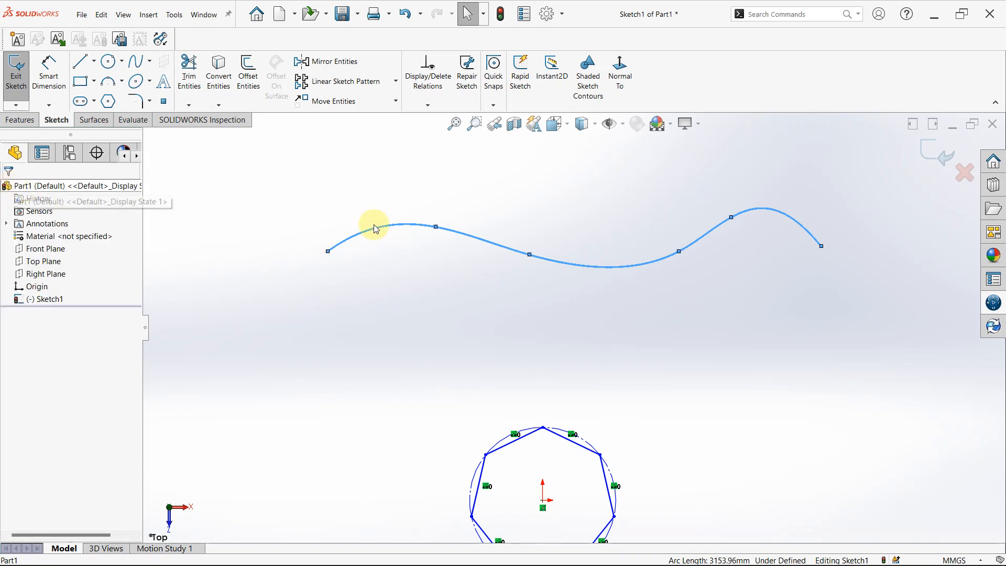
Dimension the horizontal distance between the spline's start point and its third point at 2000 mm.
key("z")
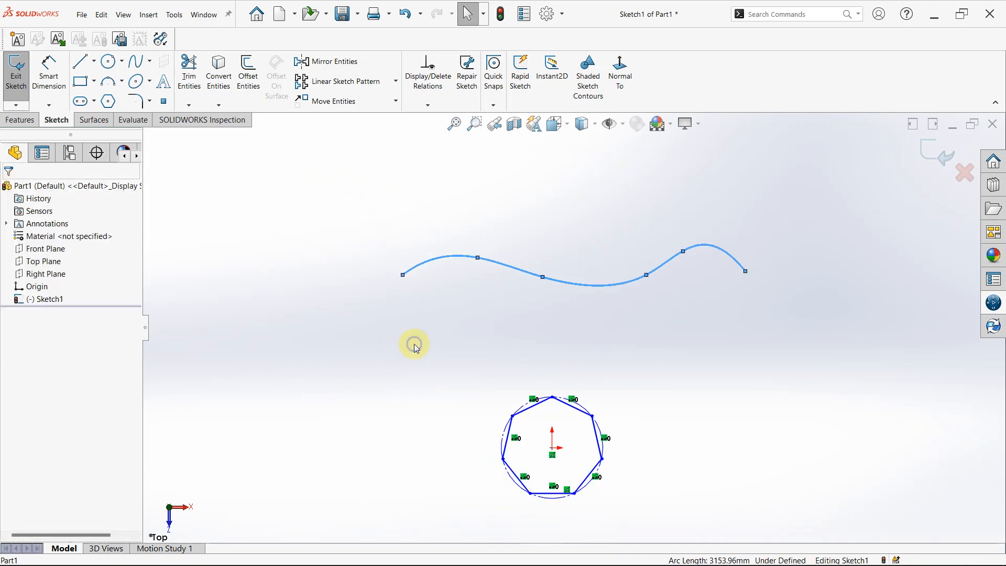
right_click(415, 348)
left_click(49, 73)
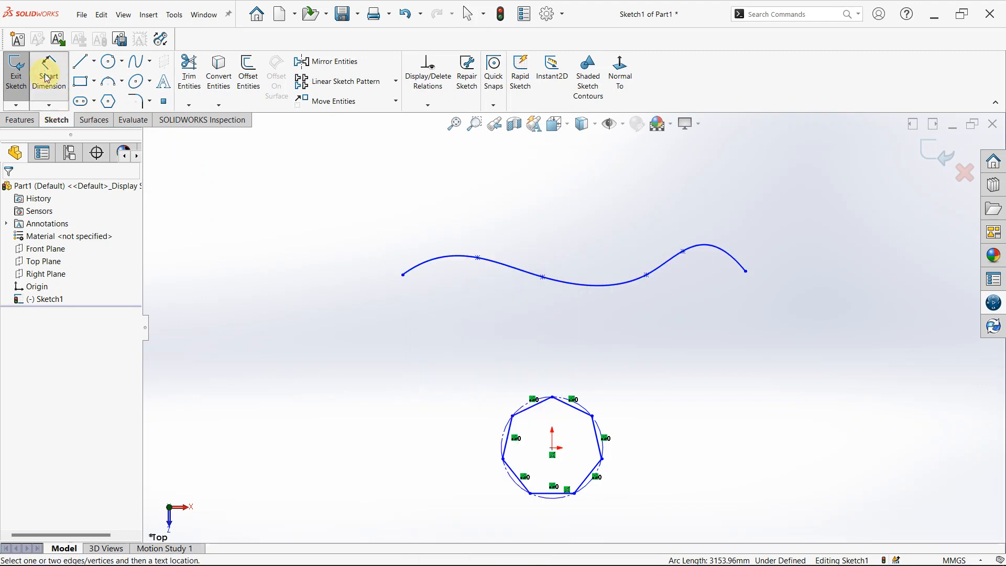
left_click(402, 275)
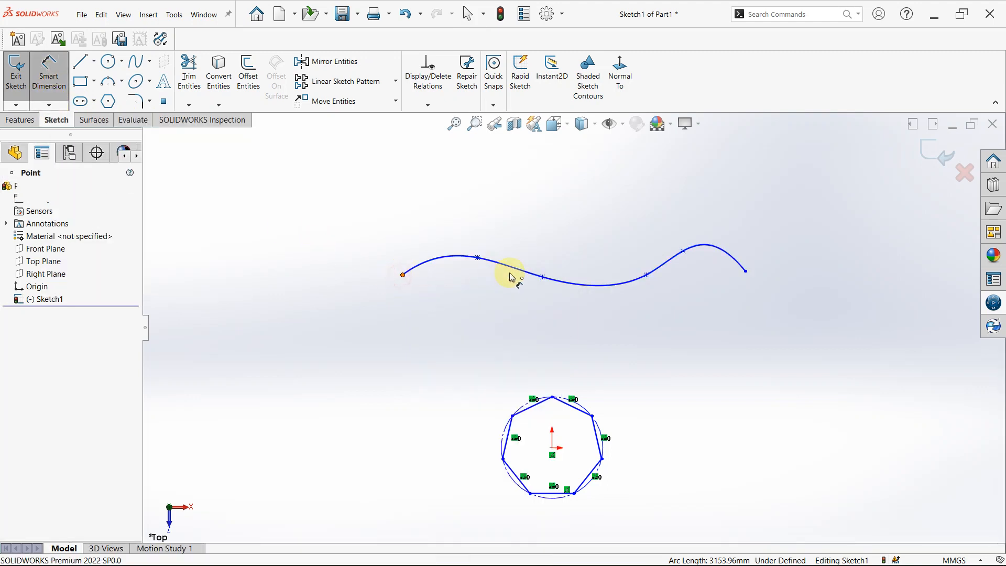
left_click(542, 276)
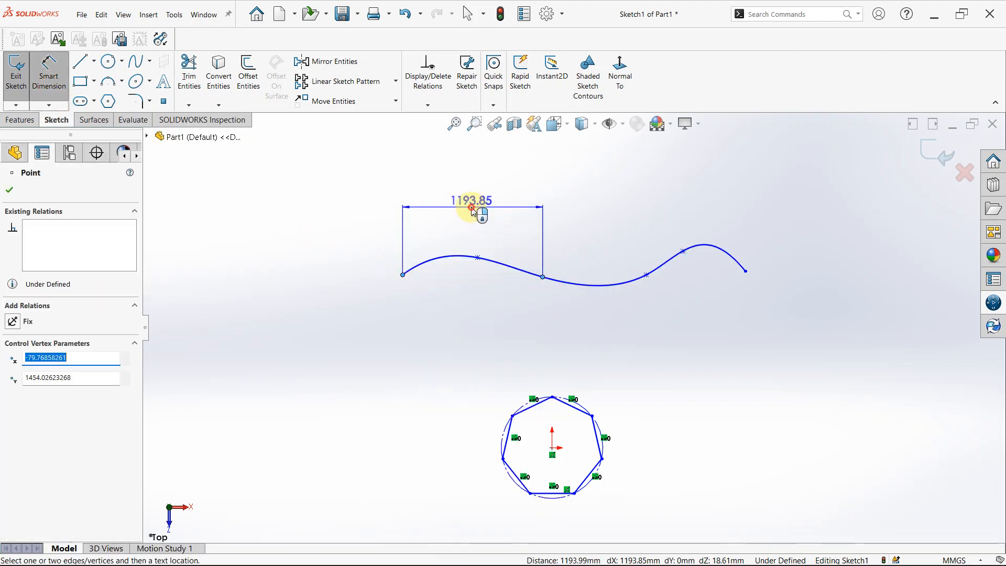
left_click(474, 212)
double_click(474, 211)
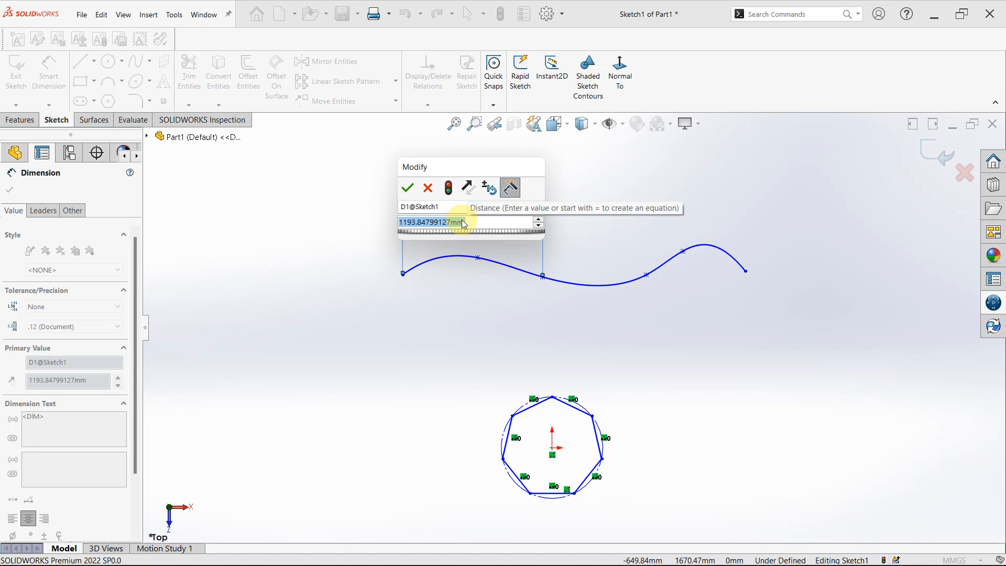
type("2000")
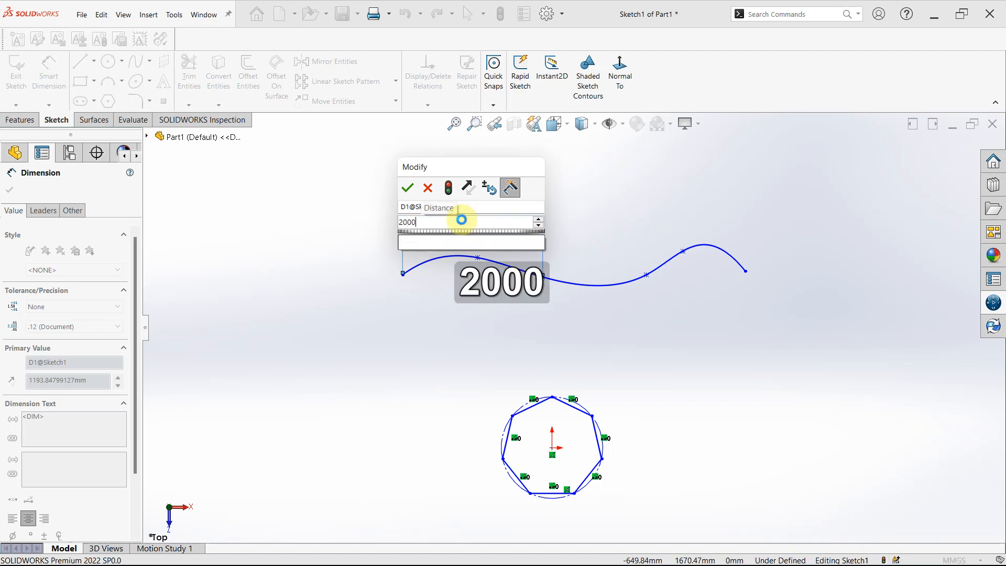
key("Return")
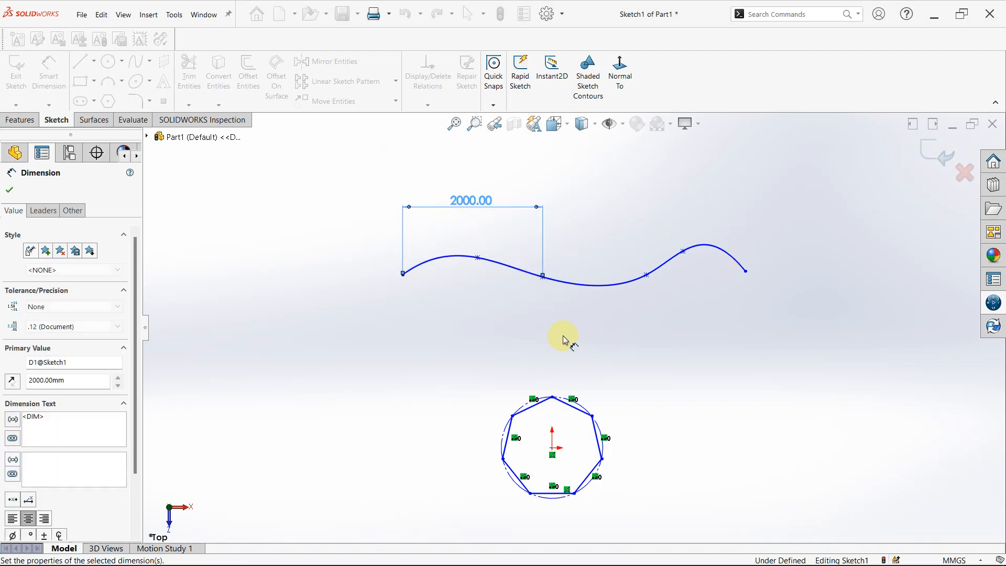
key("Escape")
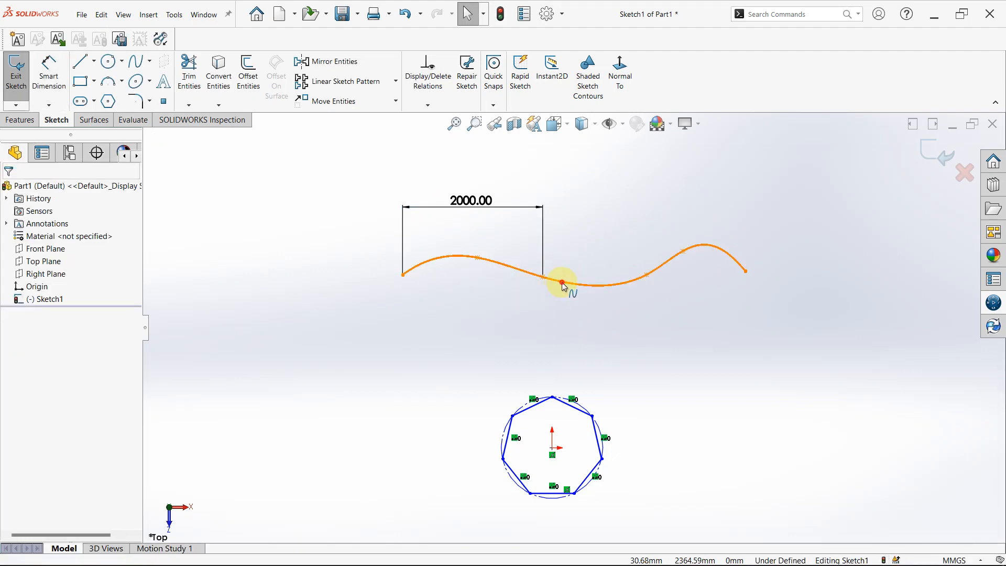
Move the spline's fifth point slightly to the right so it sits on the second crest.
left_click(564, 287)
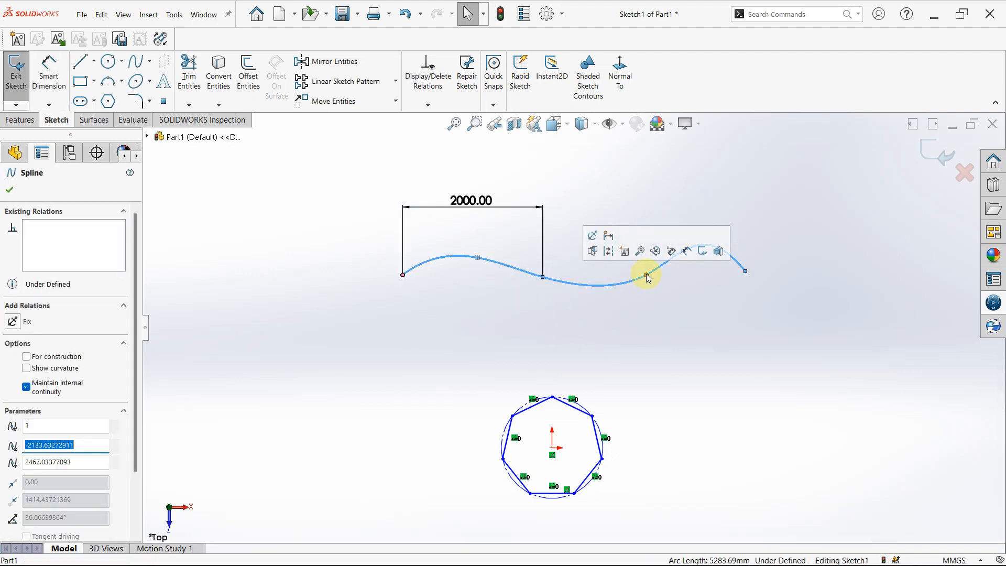
left_click(687, 314)
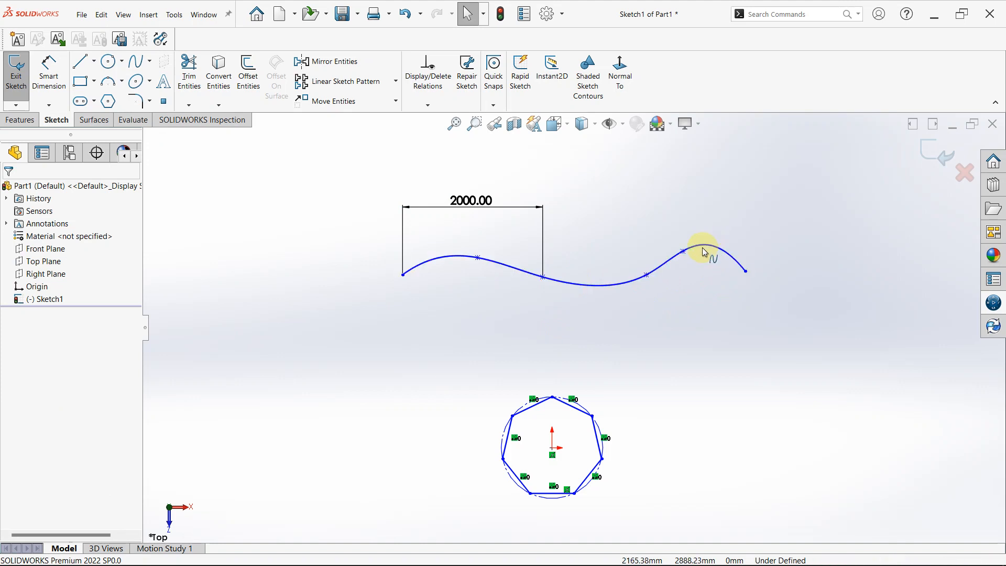
left_click(704, 247)
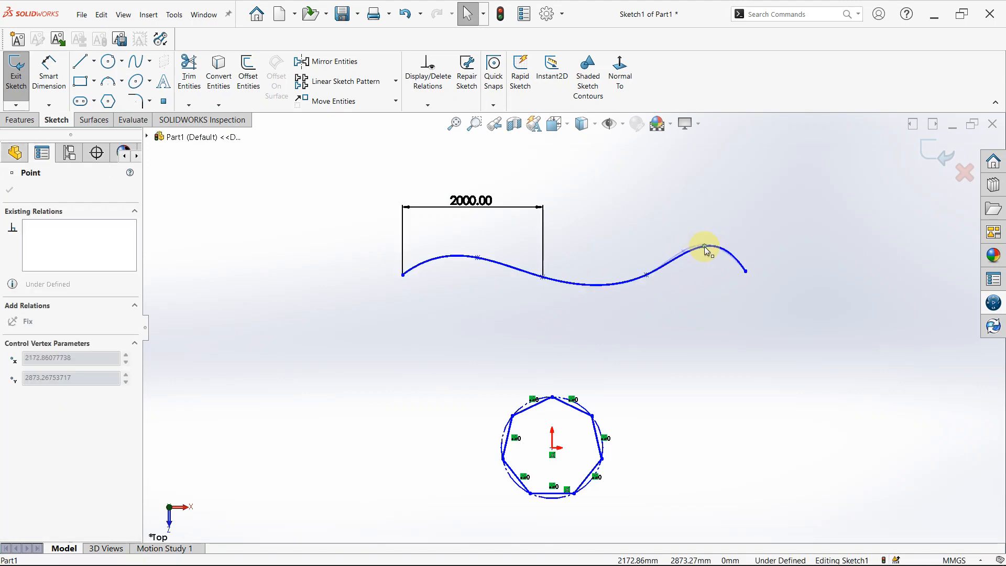
left_click_drag(704, 246, 708, 251)
left_click(701, 295)
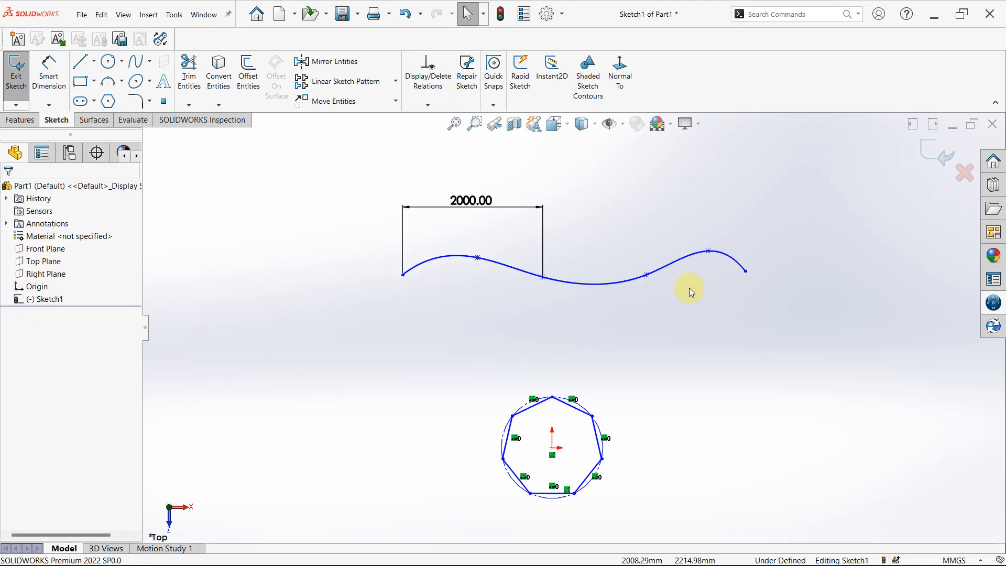
Insert a spline point in the spline's trough, between its third and fourth points.
left_click(603, 286)
right_click(603, 286)
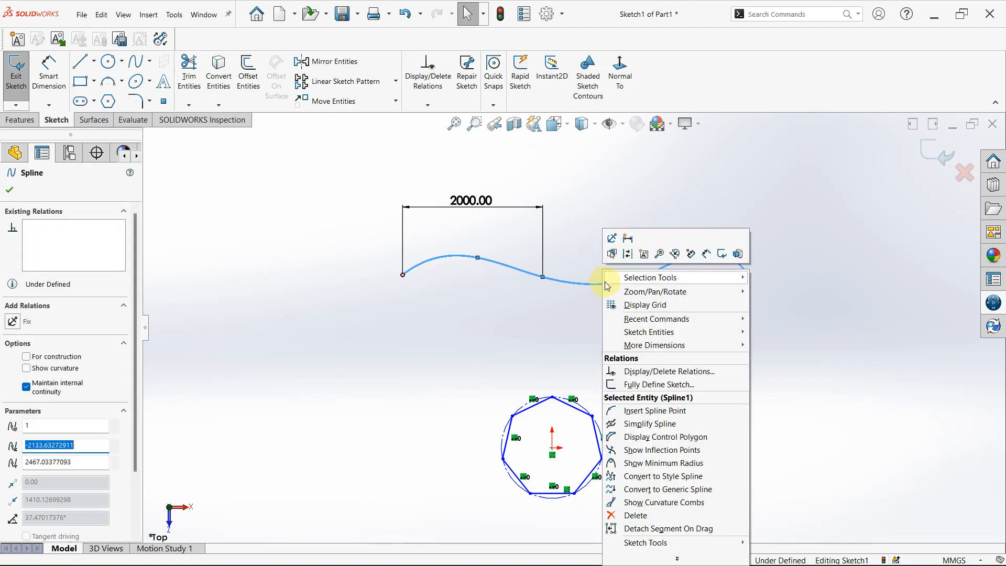
mouse_move(605, 283)
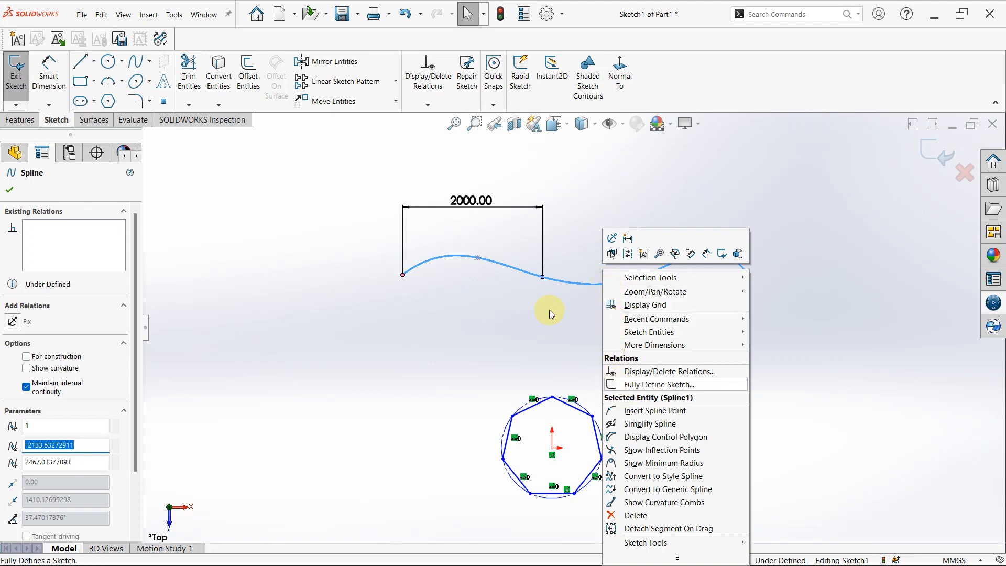
left_click(675, 411)
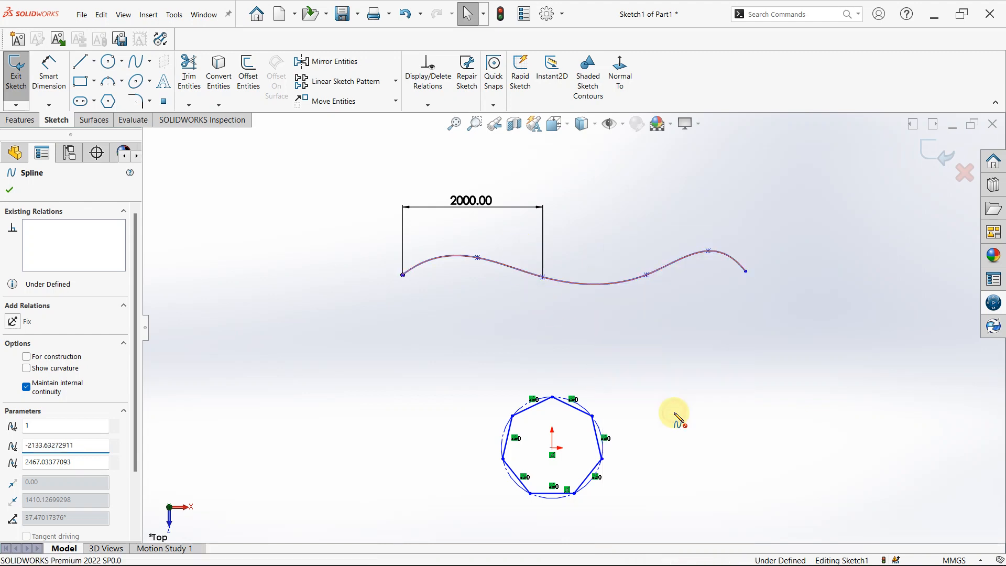
left_click(589, 285)
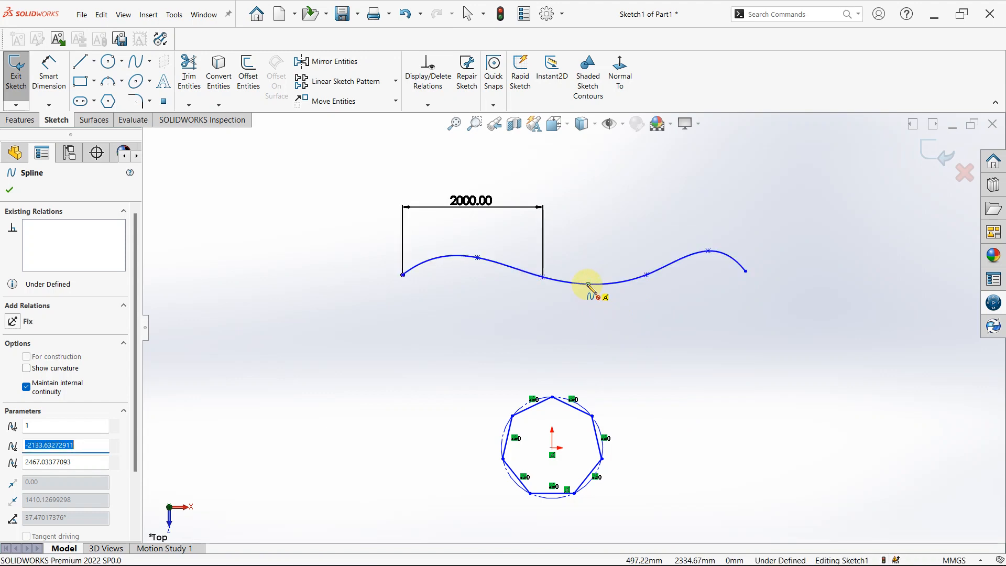
Insert another spline point on the rising section between the spline's start point and its first crest.
scroll(592, 288, "down", 5)
scroll(593, 322, "down", 3)
scroll(608, 278, "up", 8)
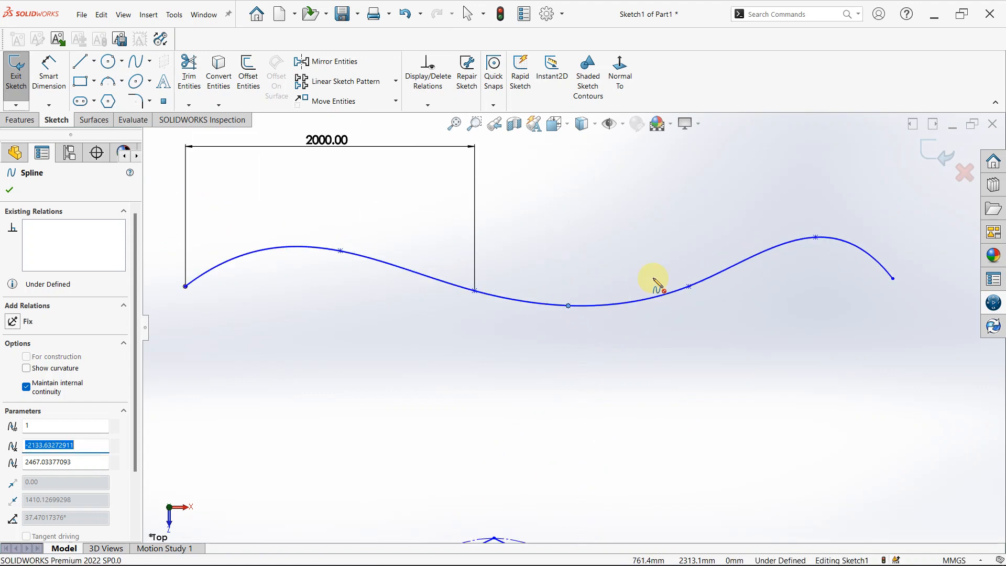
scroll(396, 293, "down", 6)
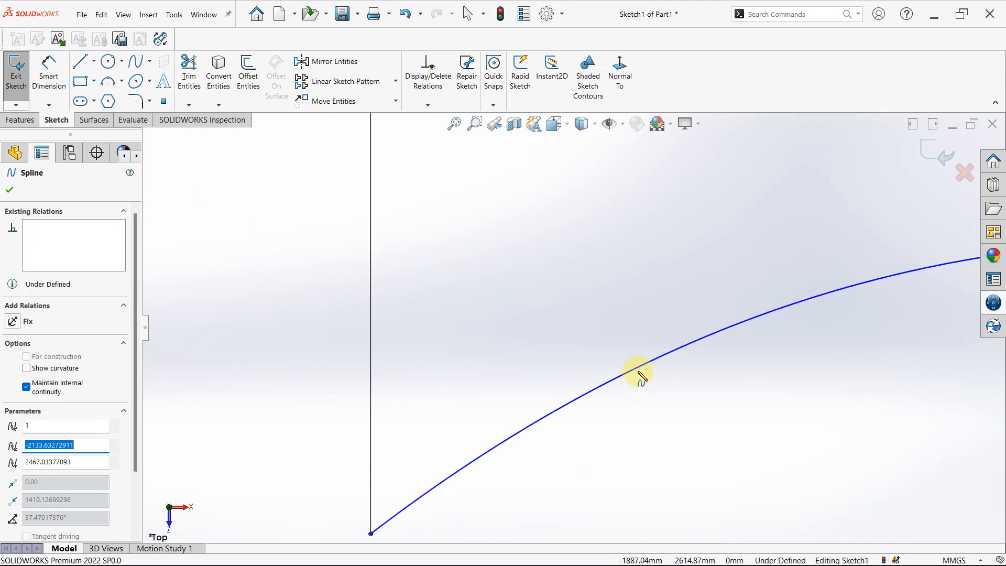
left_click(643, 372)
scroll(731, 367, "up", 5)
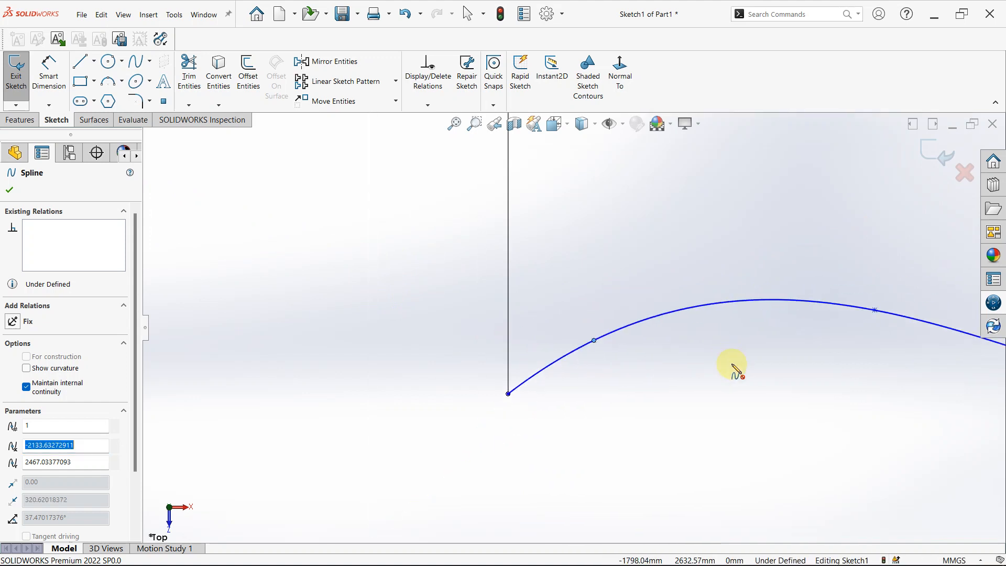
scroll(738, 370, "up", 2)
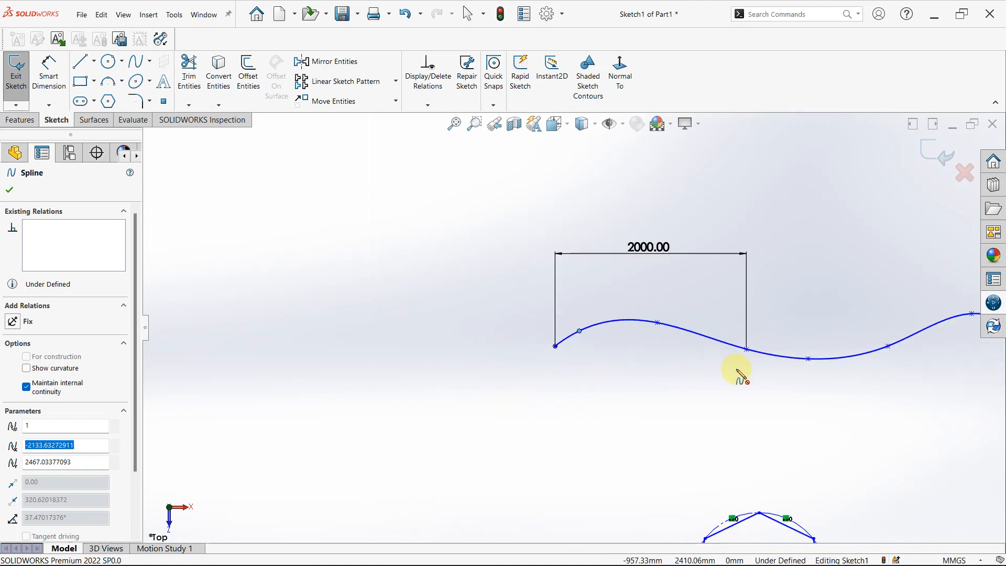
scroll(755, 409, "up", 6)
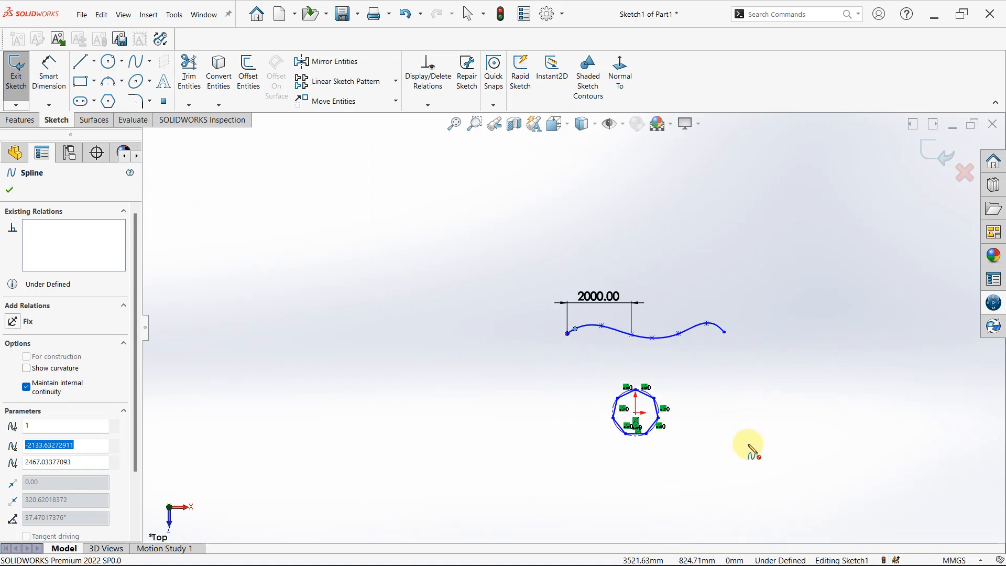
scroll(543, 315, "down", 4)
scroll(771, 403, "up", 2)
scroll(768, 396, "down", 1)
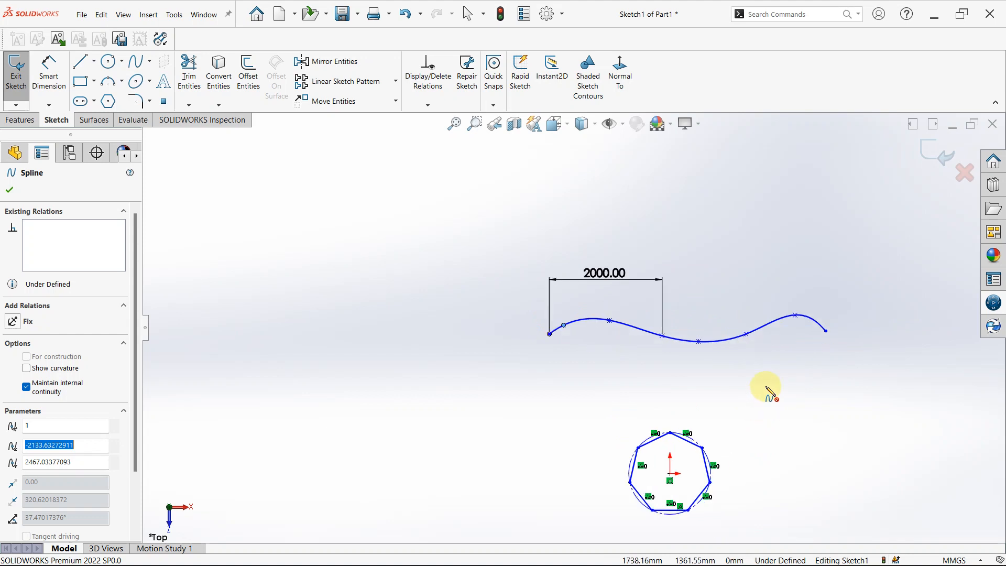
scroll(723, 292, "down", 2)
scroll(690, 344, "up", 4)
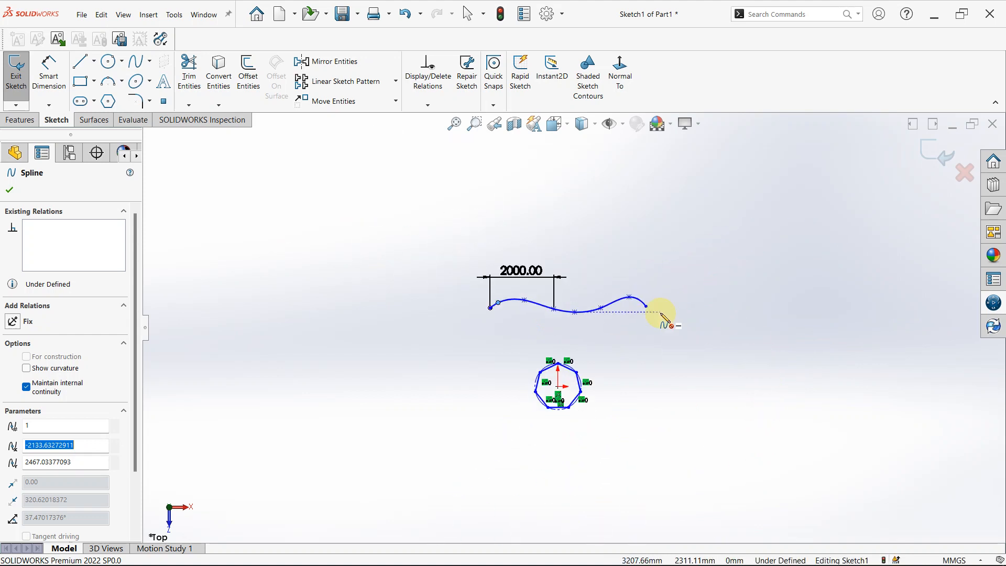
key("Escape")
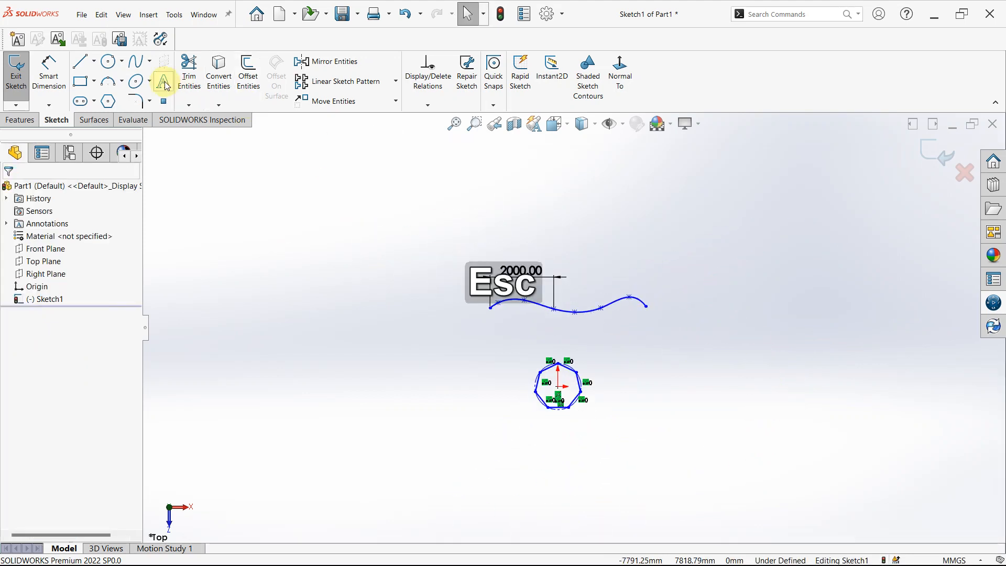
Delete the spline, its 2000 mm dimension and the polygon to clear the sketch.
left_click(150, 82)
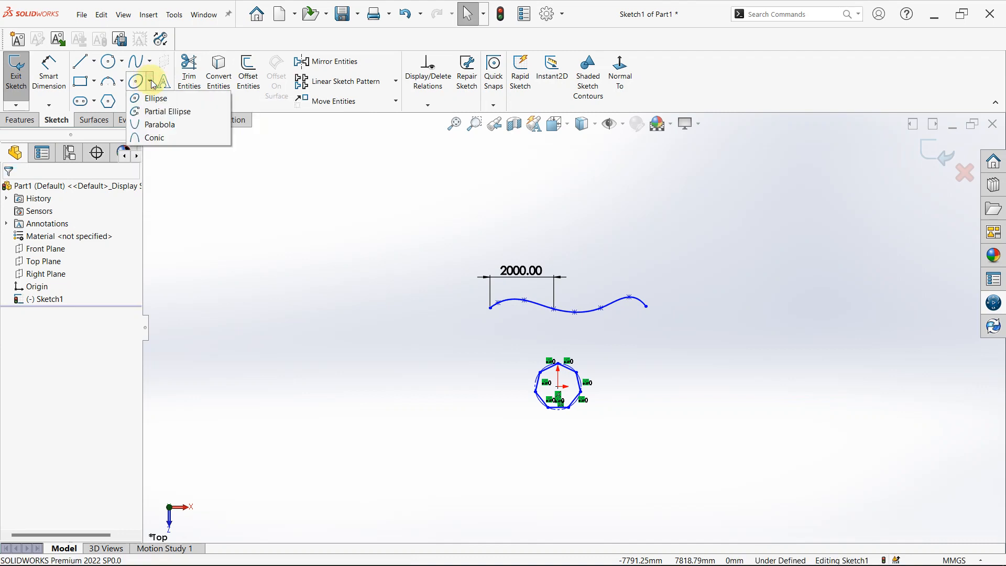
left_click(151, 83)
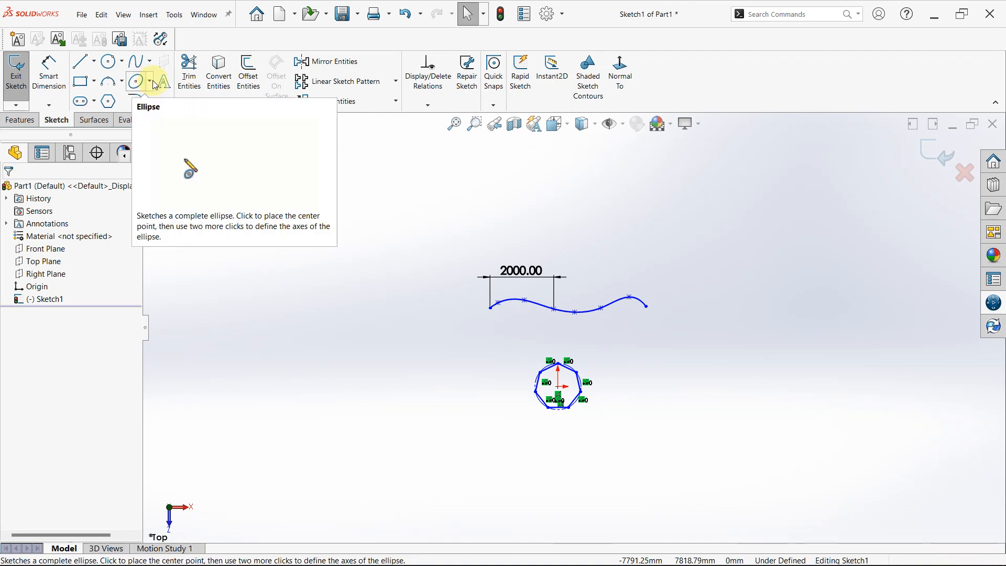
left_click_drag(350, 172, 771, 511)
key("Delete")
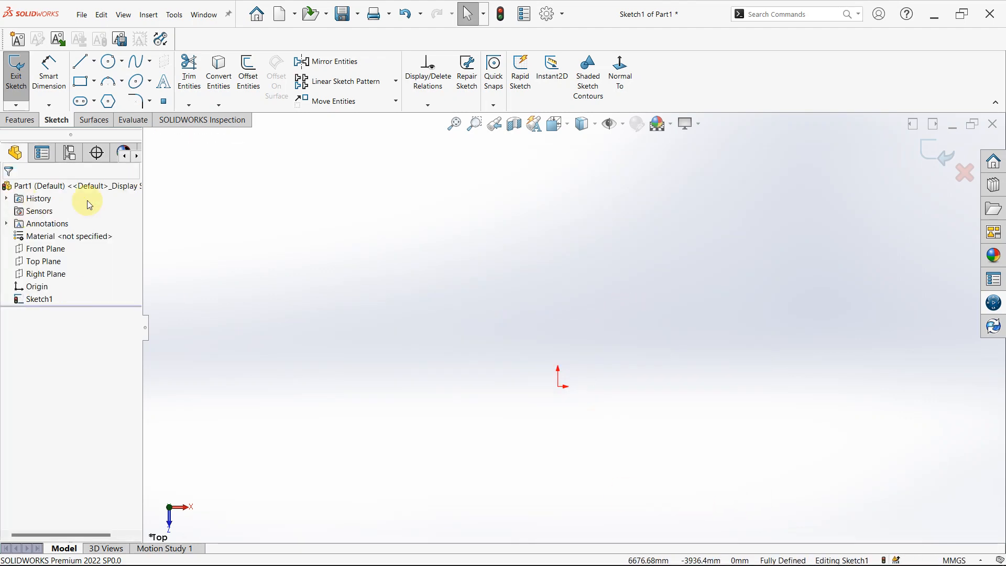
Sketch a full ellipse centred on the origin, radii about 3857 mm and 2803 mm, with its long axis tilted clockwise from vertical.
left_click(150, 85)
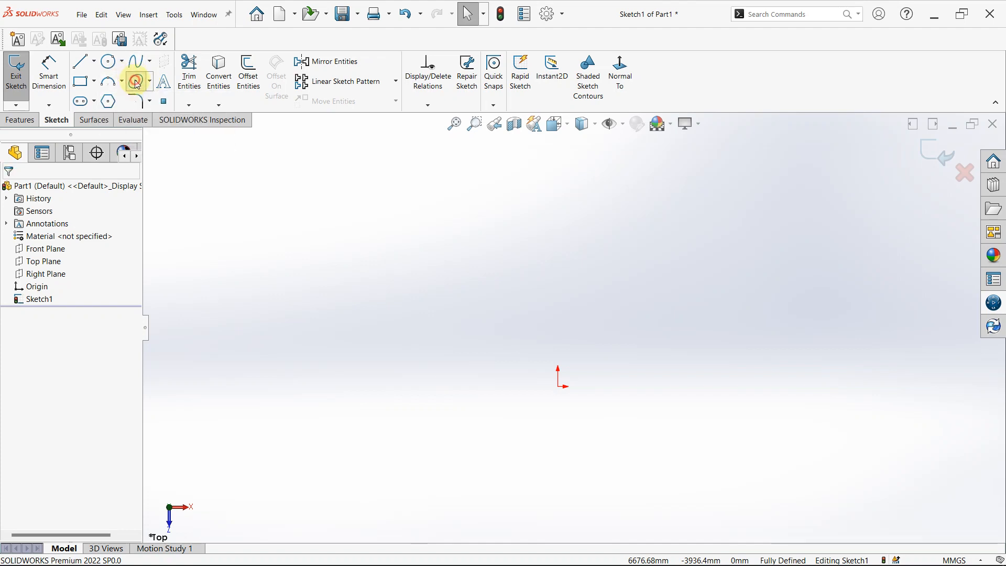
left_click(136, 82)
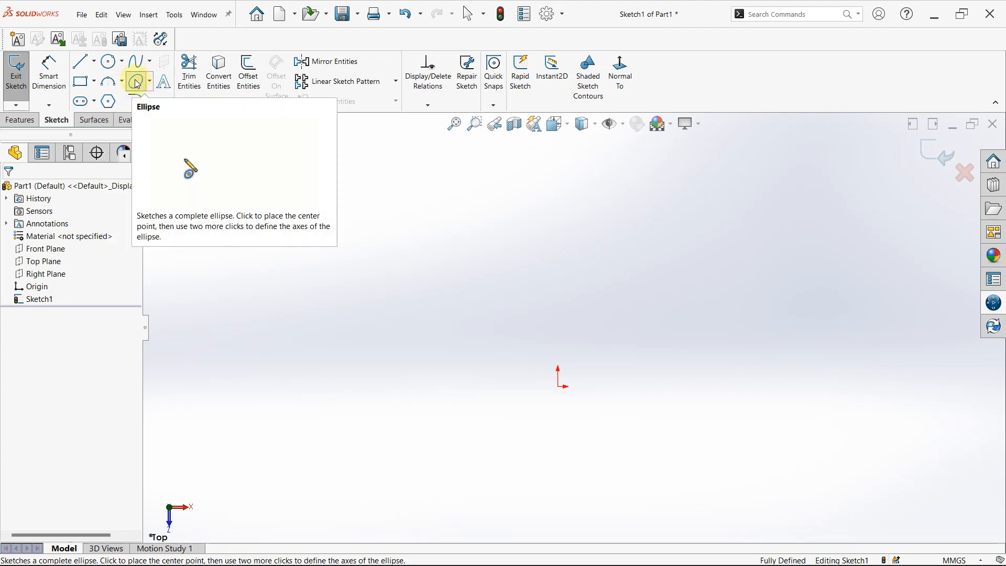
left_click(135, 80)
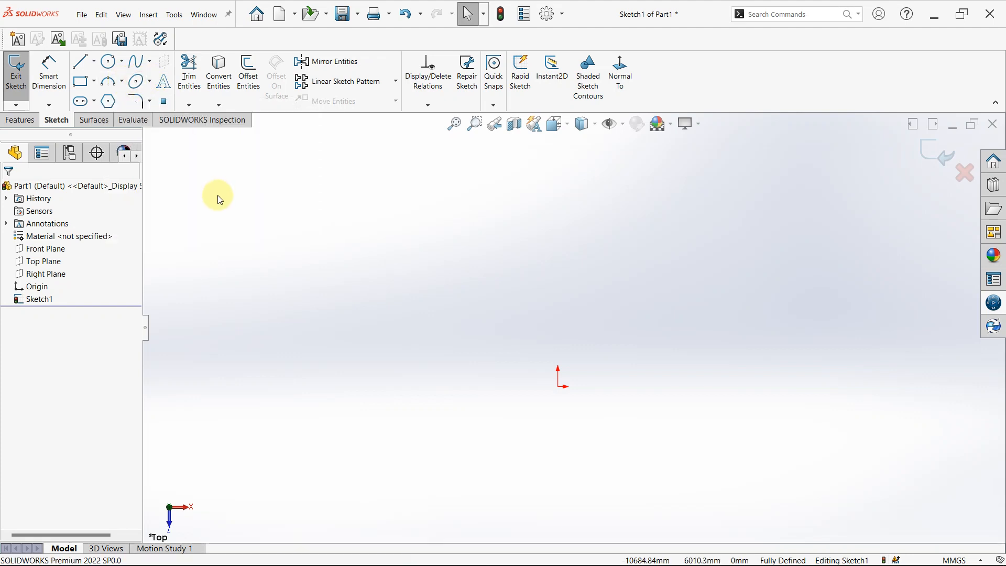
left_click(142, 86)
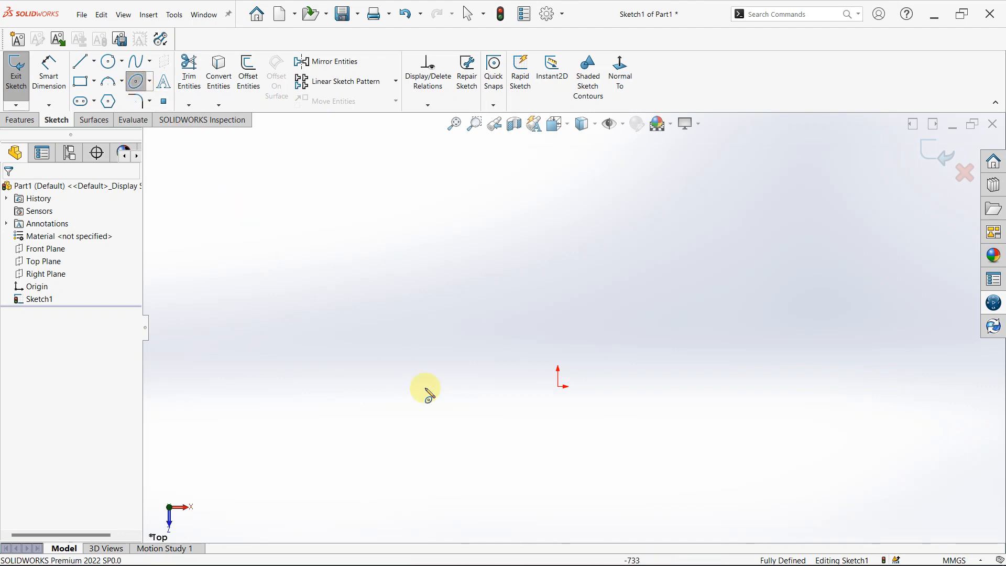
left_click(558, 387)
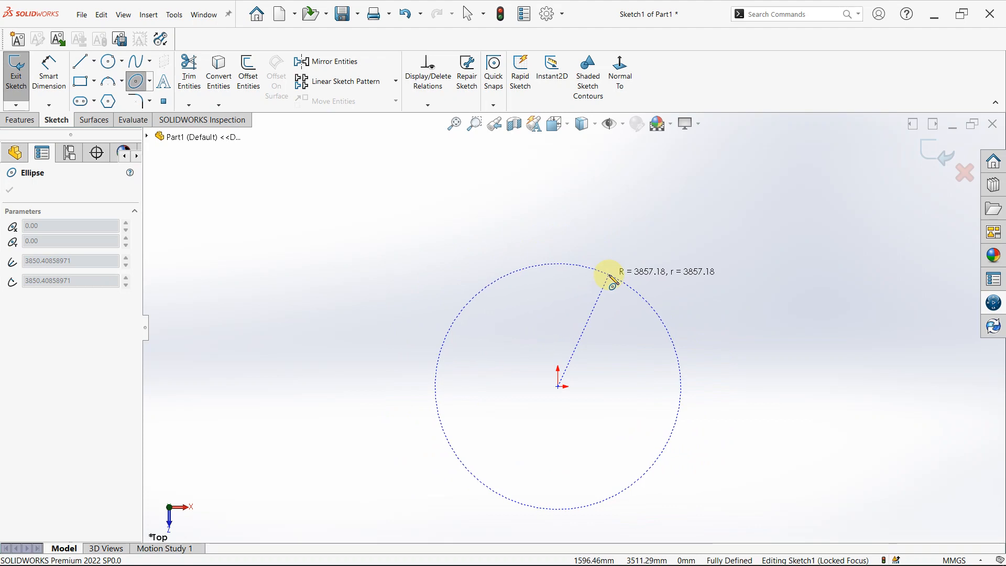
left_click(610, 277)
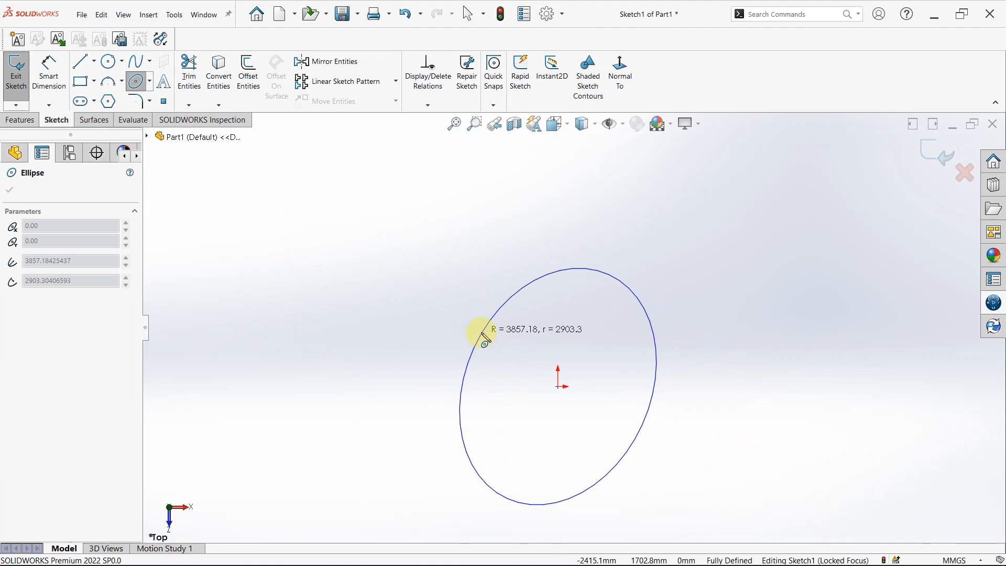
left_click(483, 338)
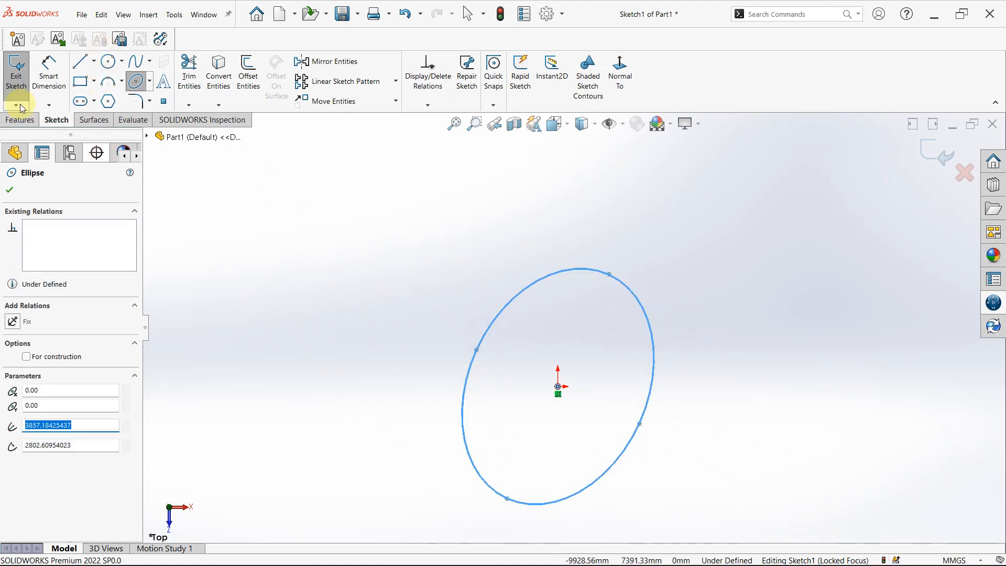
Dimension the ellipse's major axis between its two end points, aligned with the axis, at 800 mm.
left_click(47, 72)
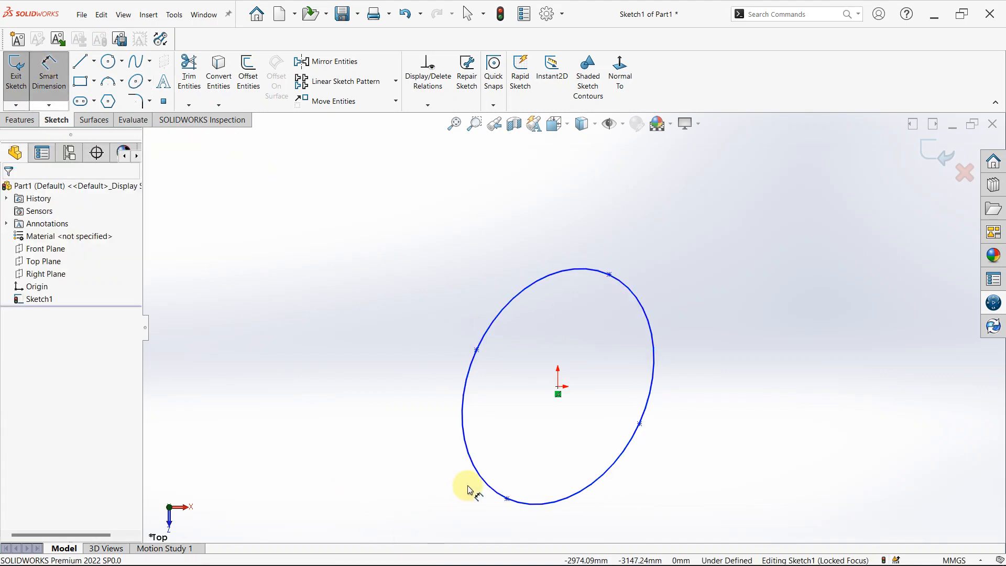
left_click(508, 499)
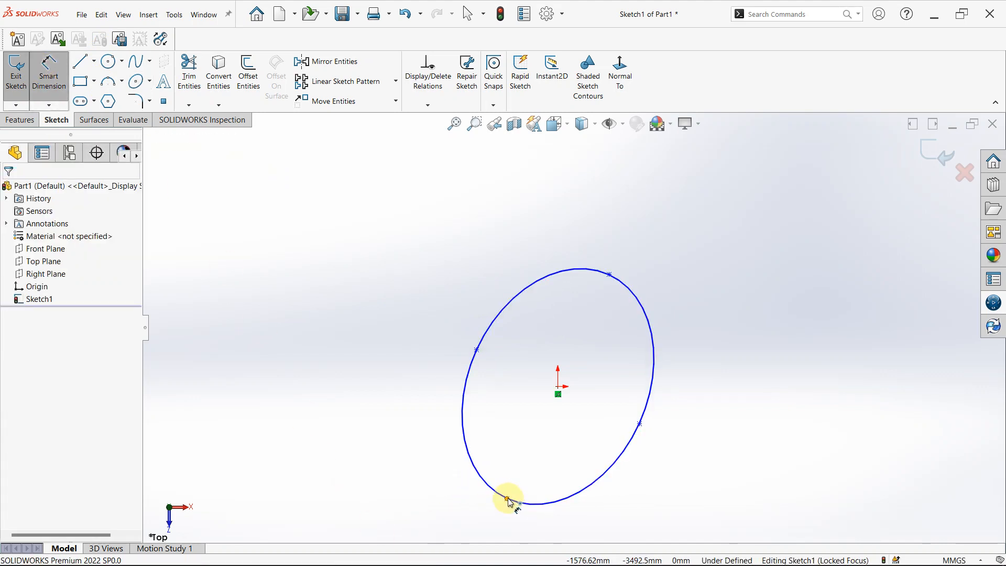
left_click(611, 275)
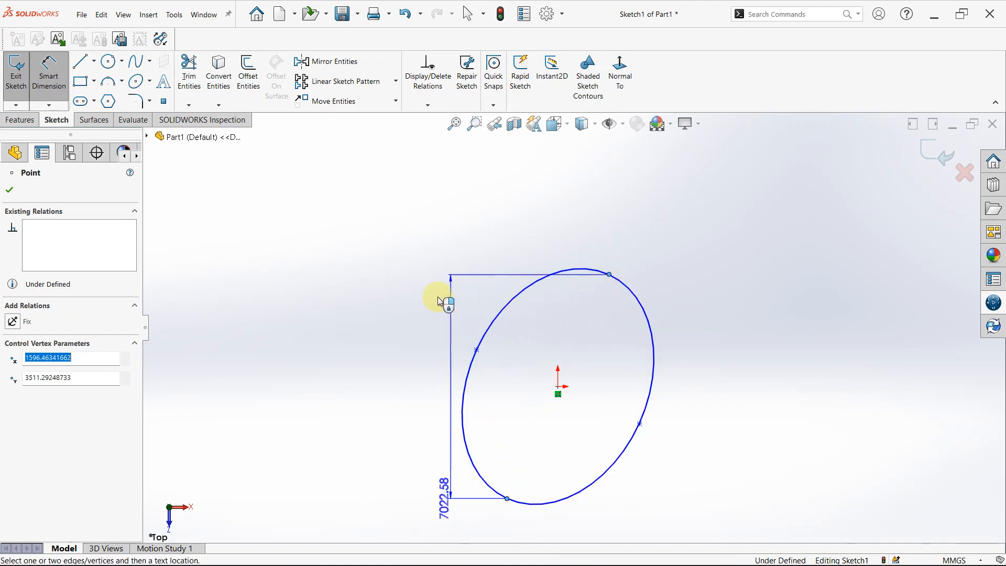
left_click(393, 266)
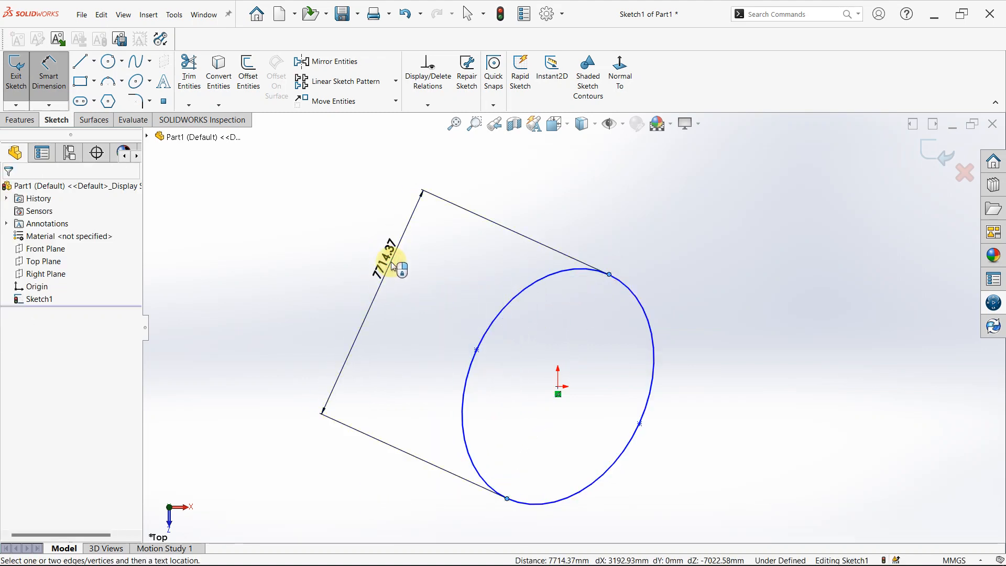
type("800")
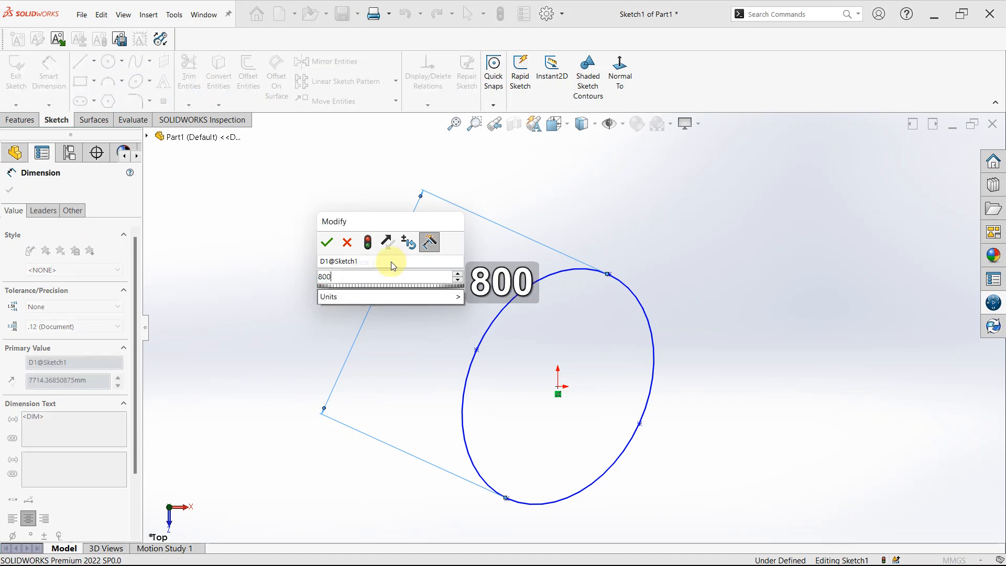
key("Return")
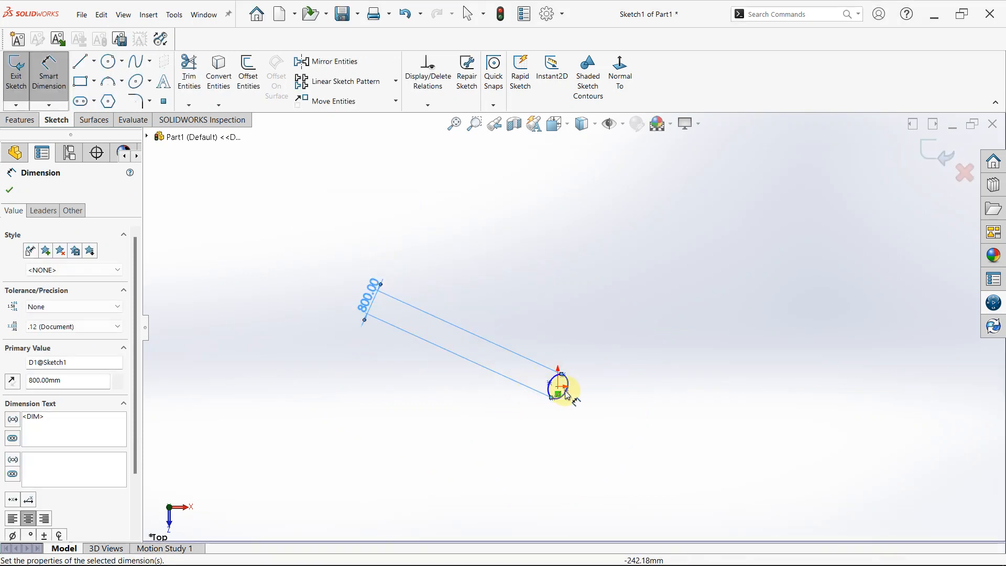
Dimension the ellipse's minor axis between its two side points, aligned with the axis, at 500 mm.
scroll(560, 386, "down", 5)
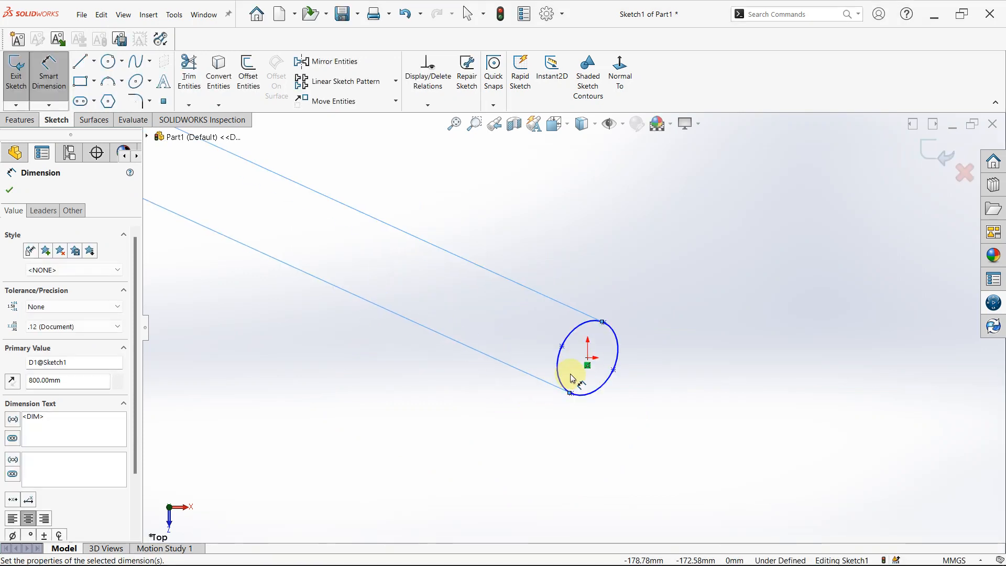
left_click(613, 371)
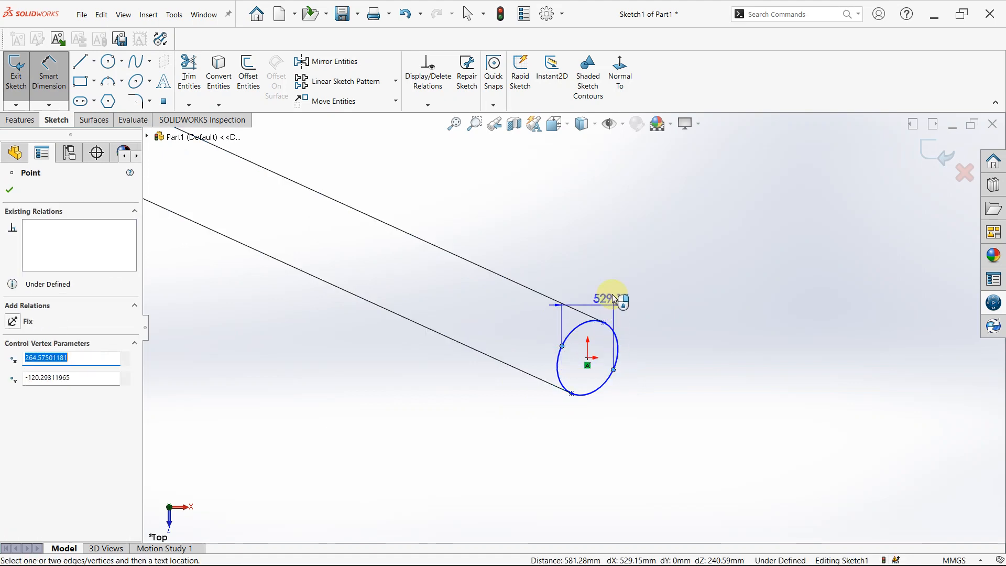
left_click(627, 288)
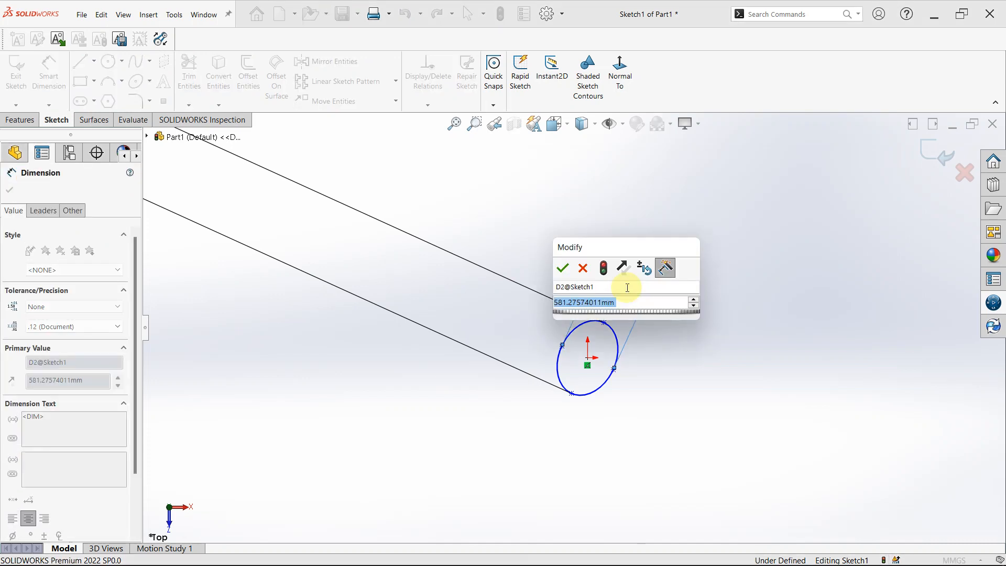
type("500")
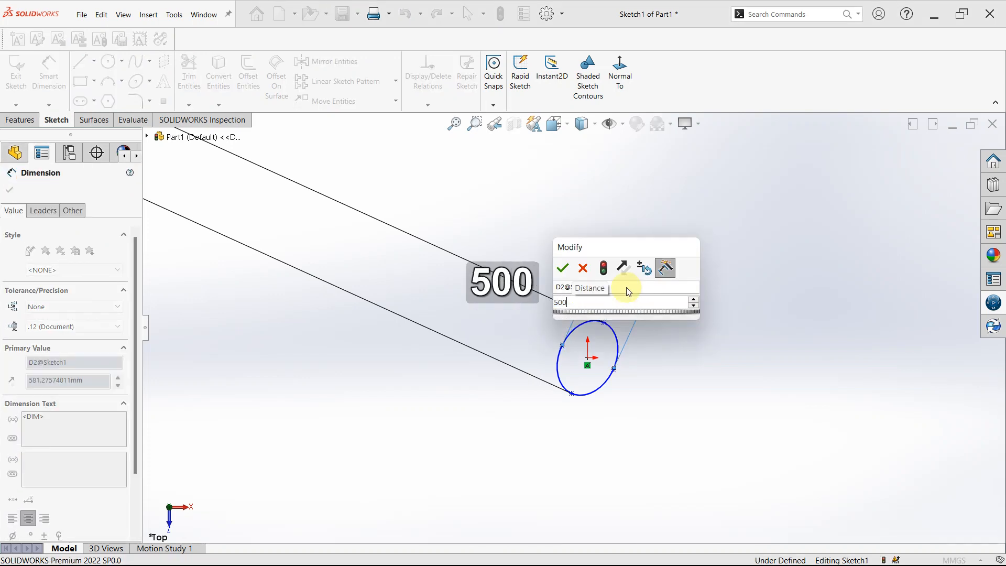
key("Return")
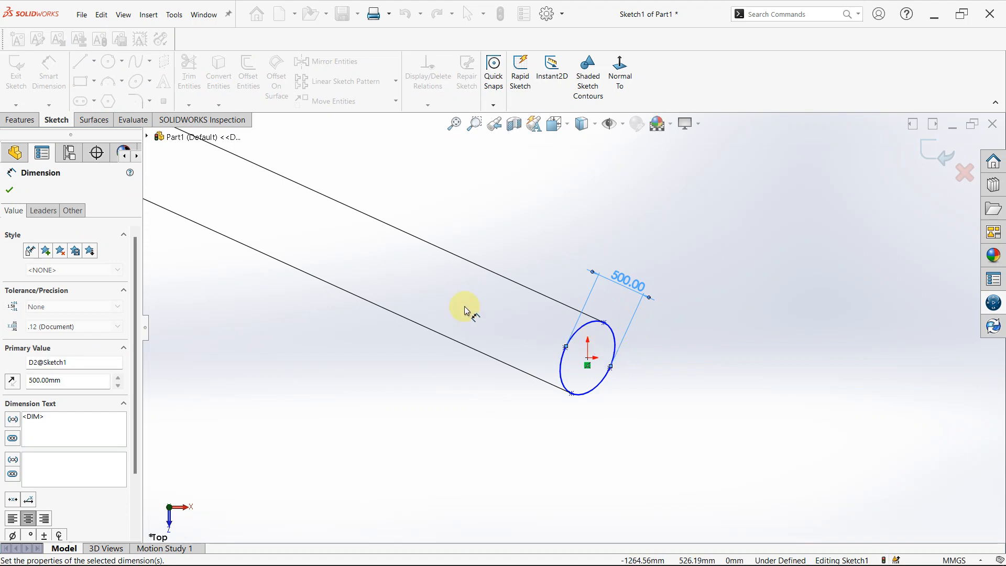
Move the 800 mm major-axis dimension close to the ellipse.
scroll(463, 307, "up", 6)
left_click_drag(362, 245, 571, 319)
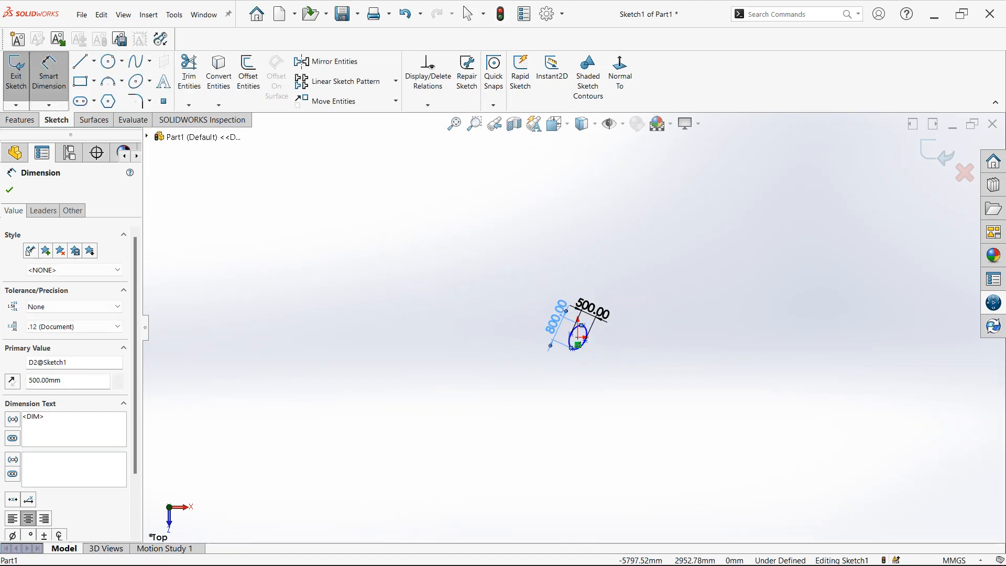
scroll(576, 323, "down", 8)
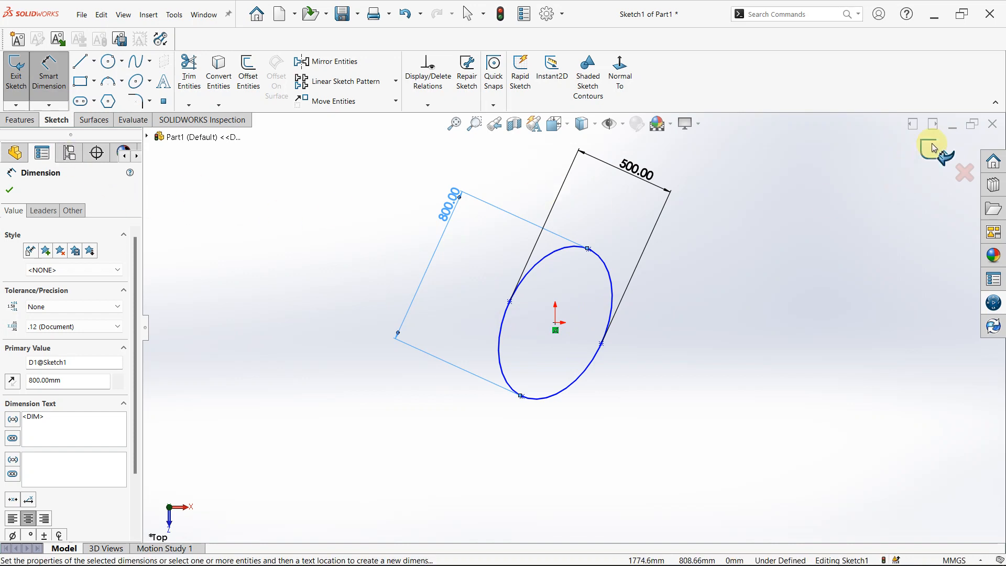
Sketch a partial ellipse to the right of the dimensioned ellipse, radii about 431 mm and 274 mm, leaving a gap on its left side.
left_click(11, 194)
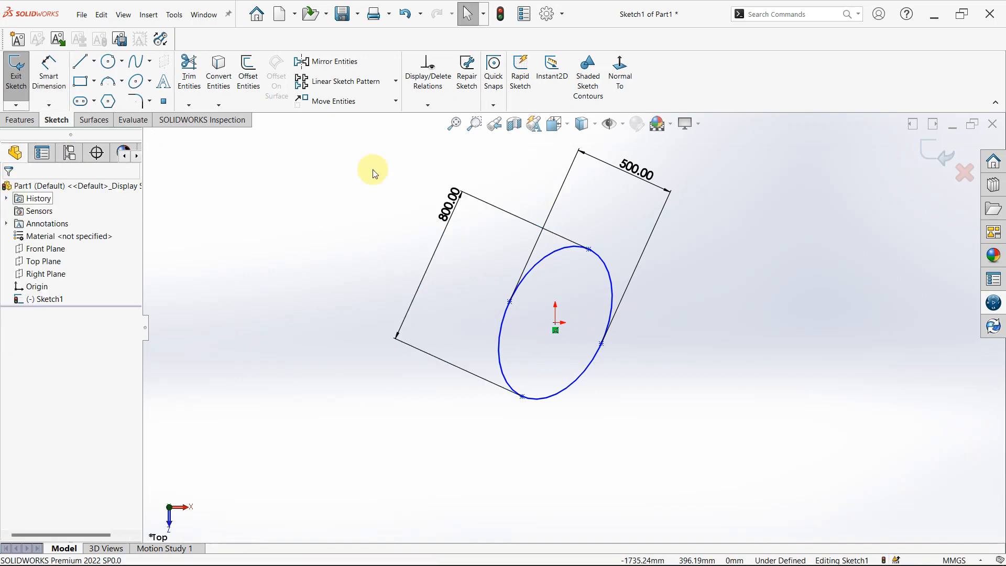
left_click(152, 81)
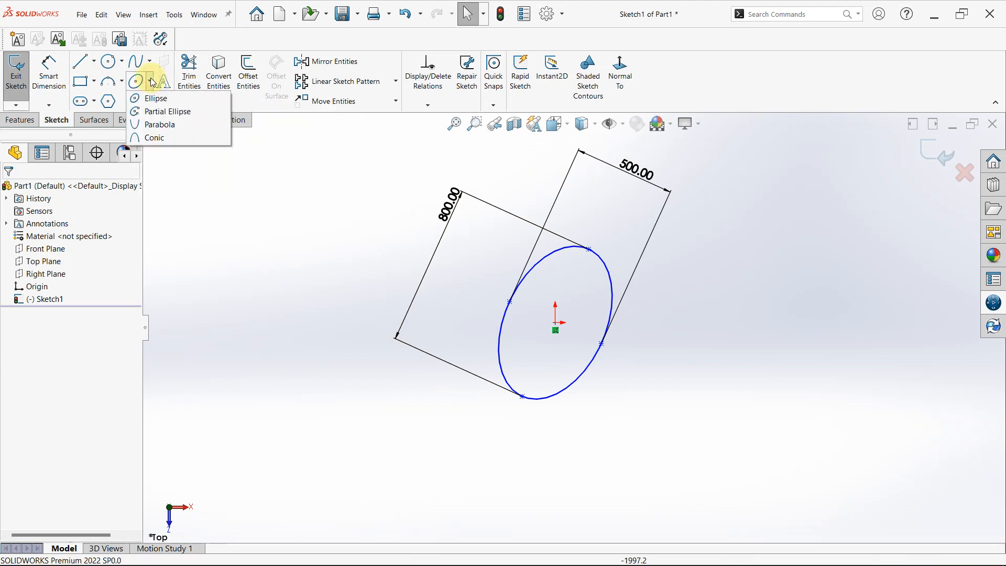
left_click(163, 111)
scroll(603, 310, "down", 2)
scroll(681, 328, "down", 1)
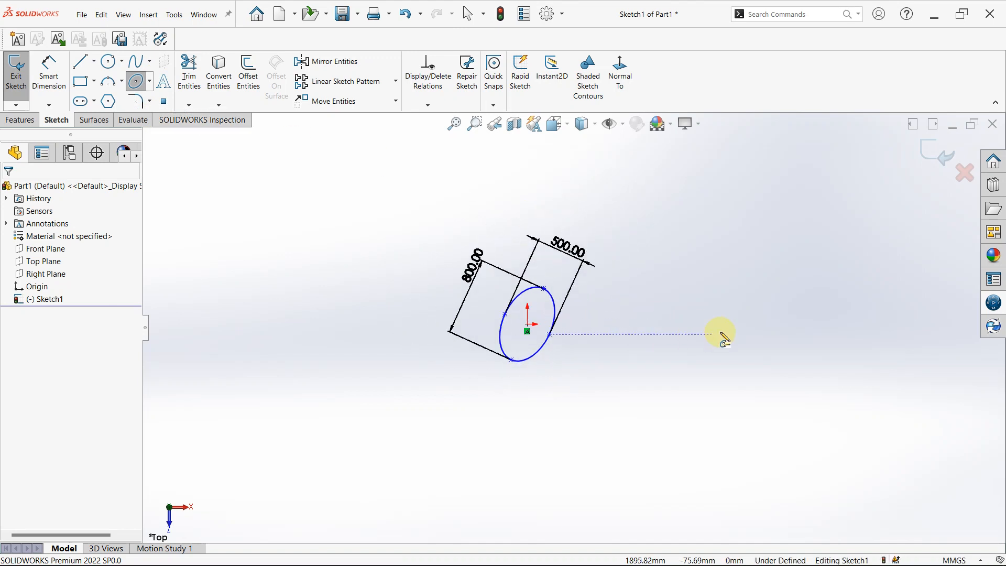
scroll(719, 335, "up", 5)
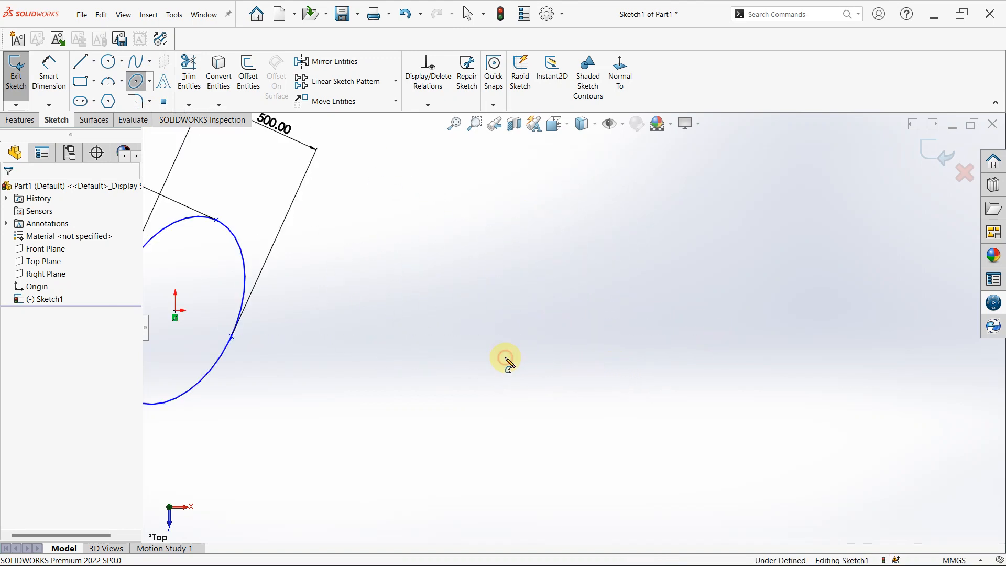
left_click(506, 356)
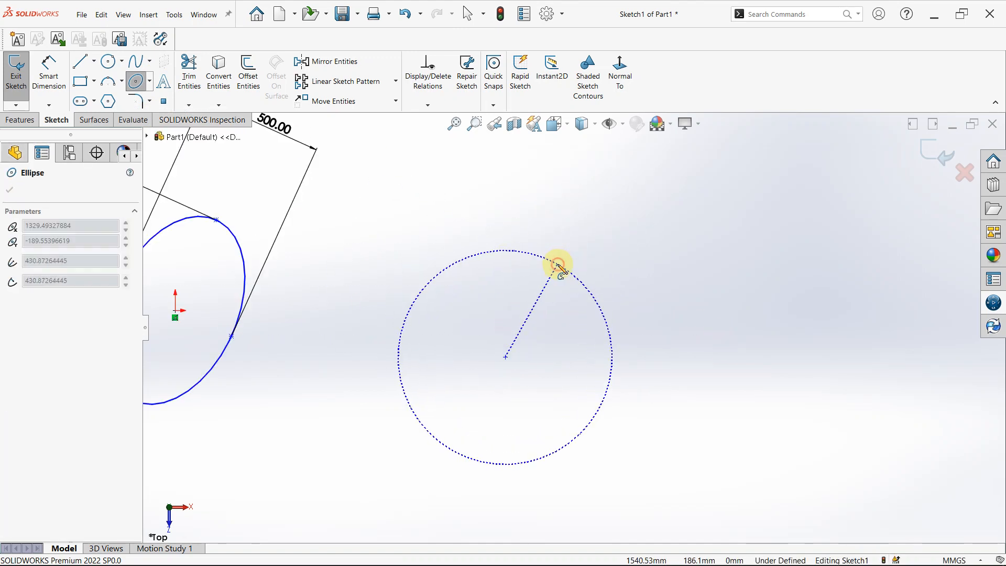
left_click(558, 266)
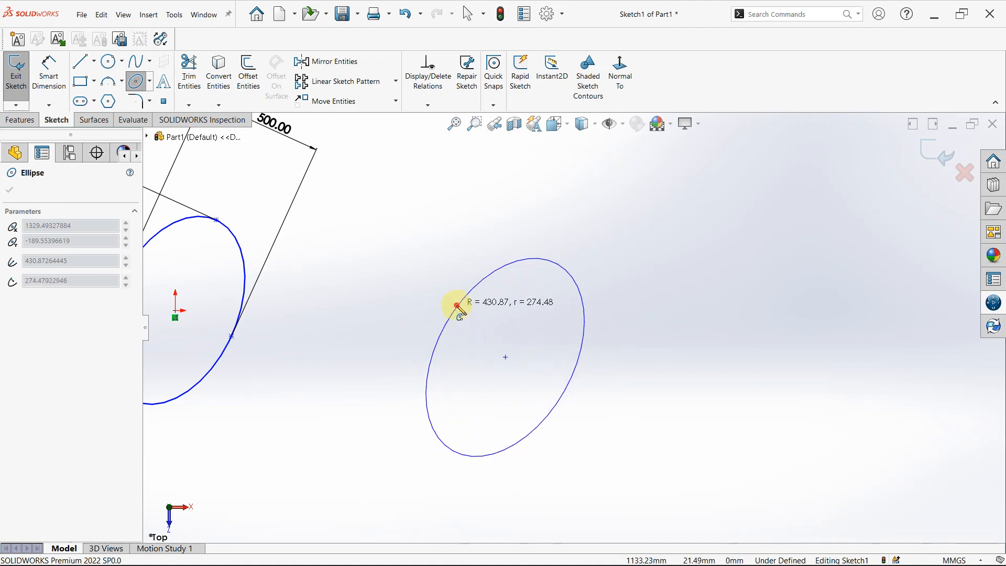
left_click(457, 306)
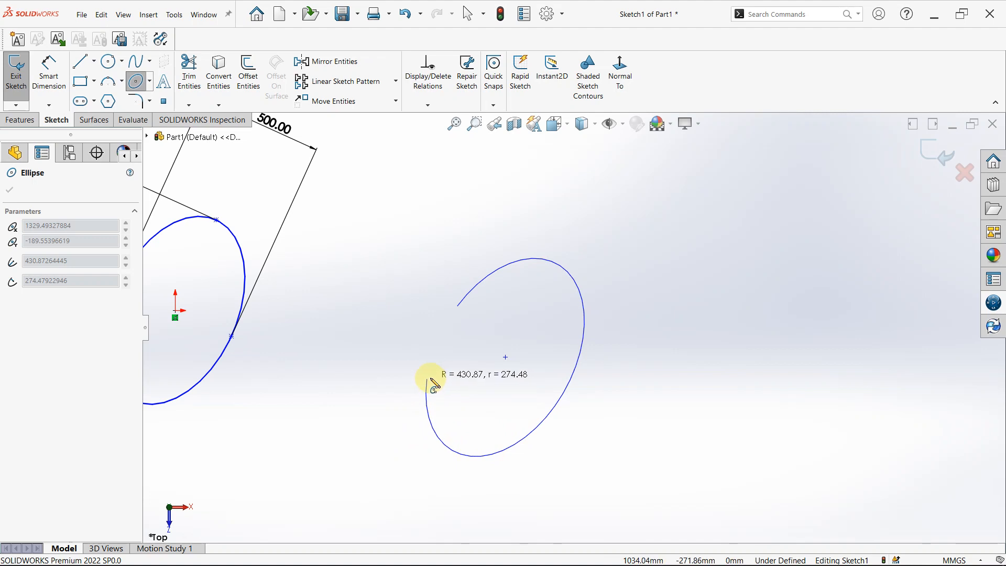
left_click(426, 400)
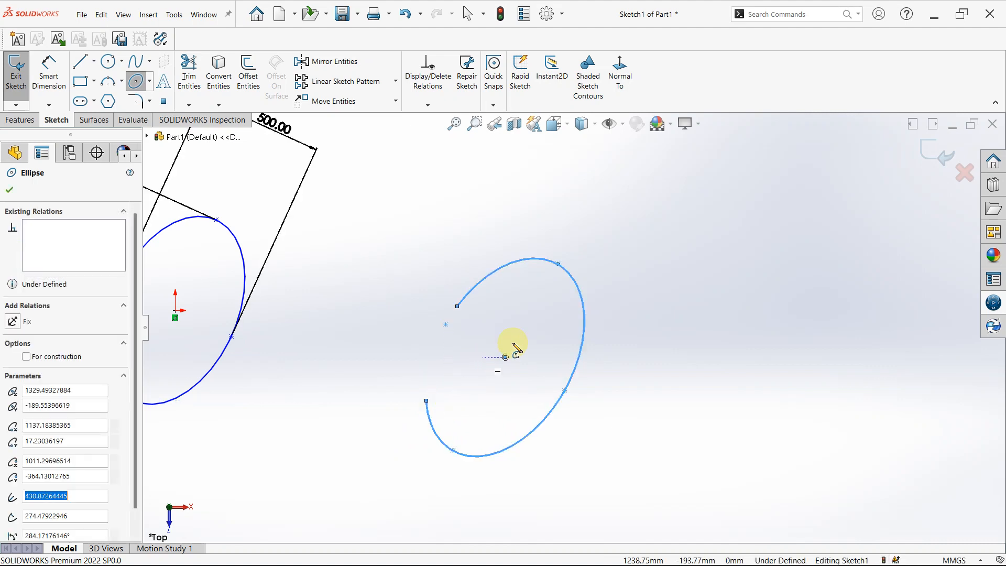
Sketch a wide upward-opening parabola passing below both ellipses, its focus right of the partial ellipse and about 1979 mm from the vertex.
left_click(149, 82)
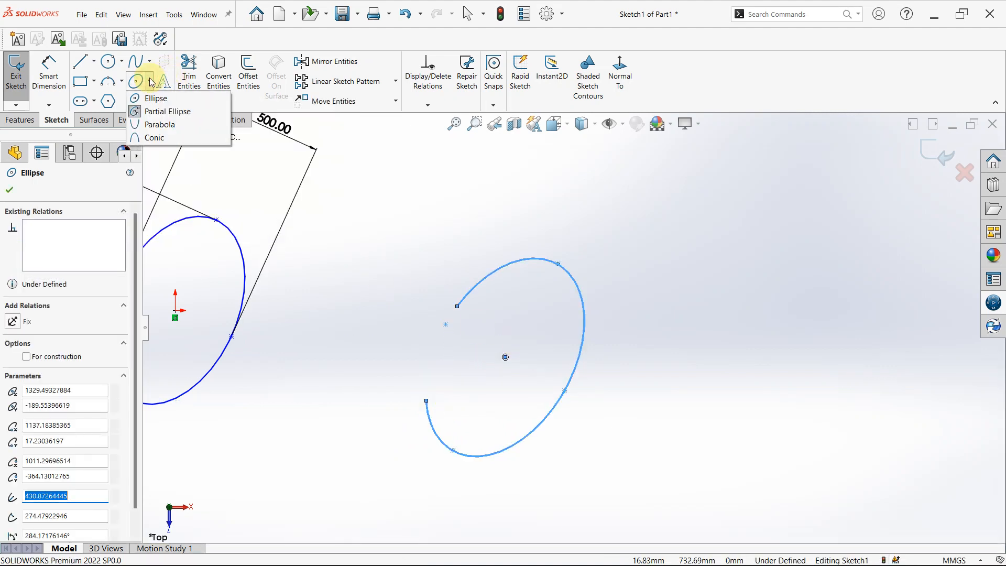
left_click(173, 126)
key("z")
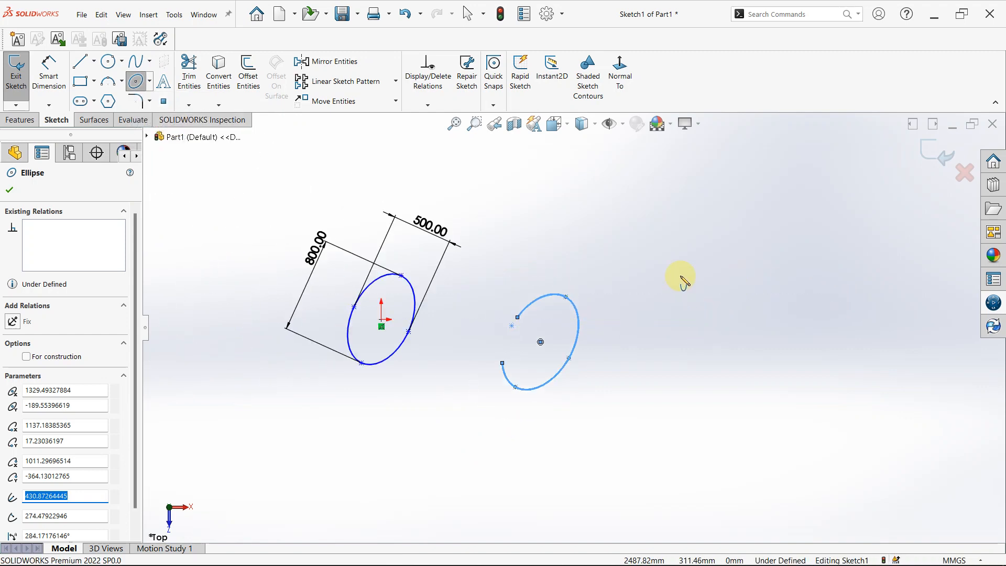
left_click(724, 271)
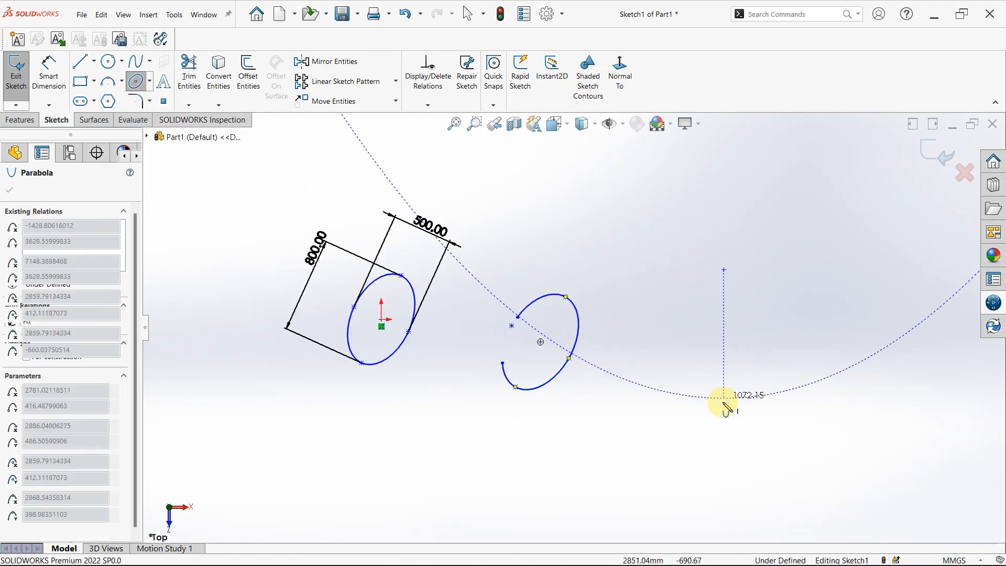
key("z")
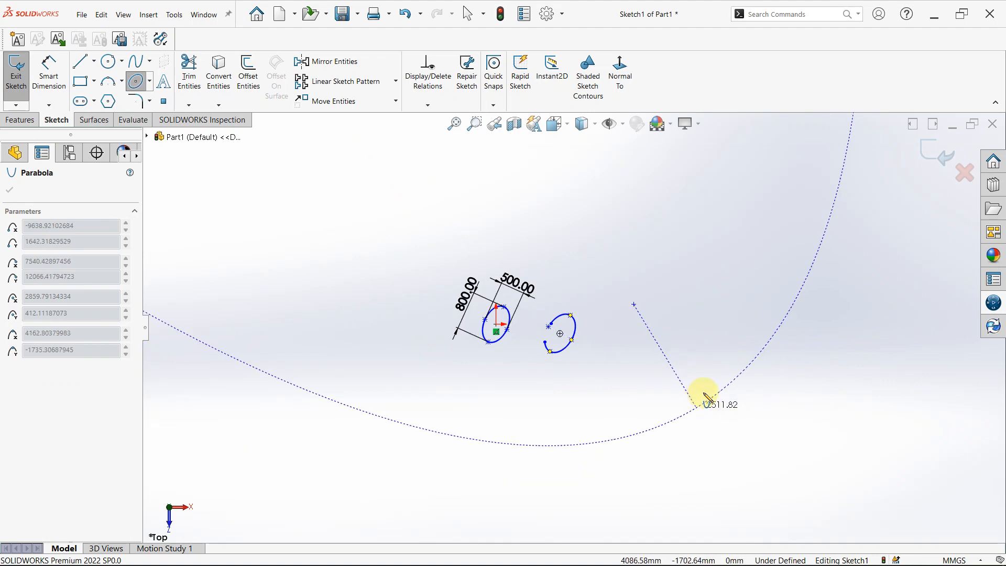
left_click(676, 397)
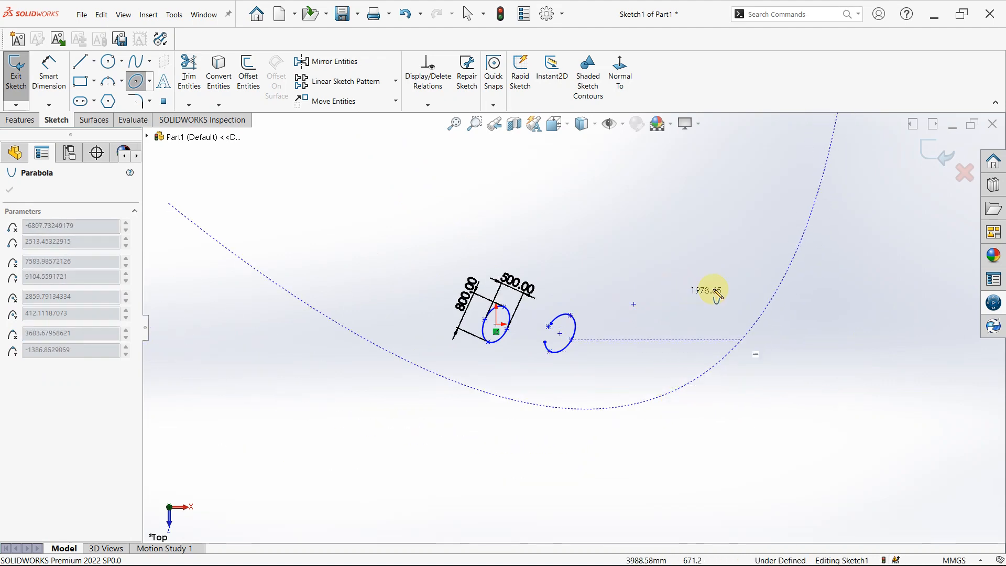
left_click(721, 295)
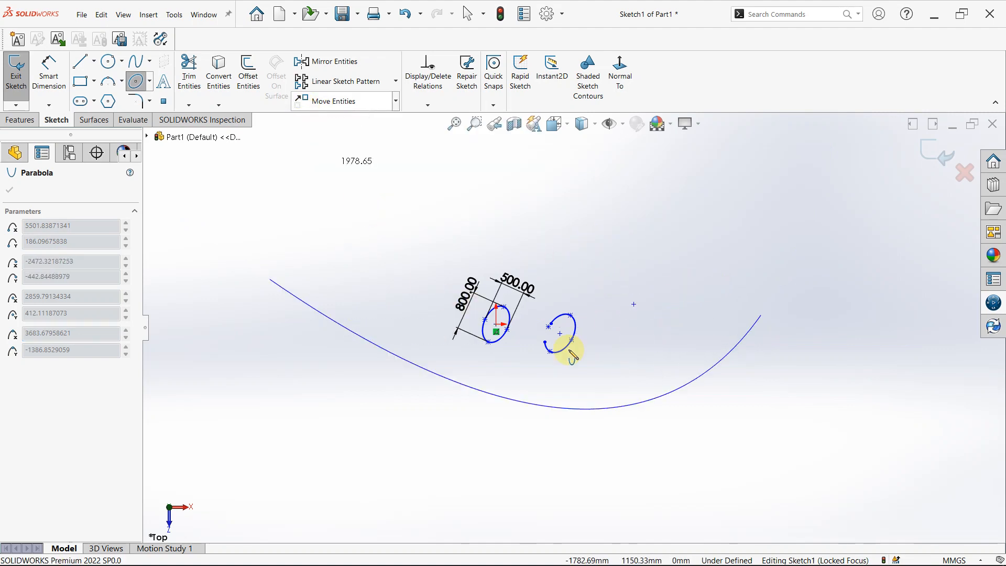
left_click(277, 308)
key("Escape")
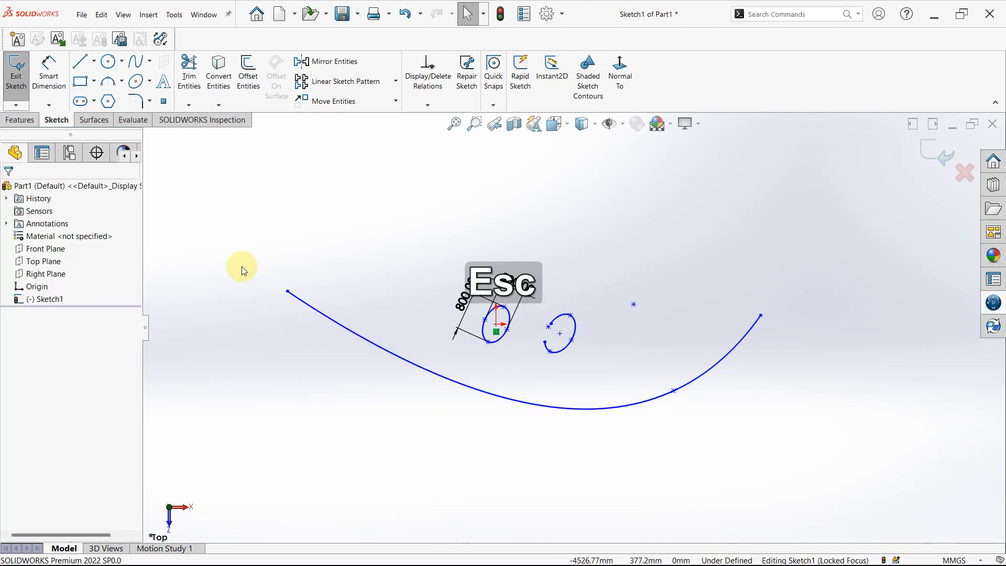
Delete all the sketch entities, including both ellipses, the parabola and the dimensions.
left_click(150, 102)
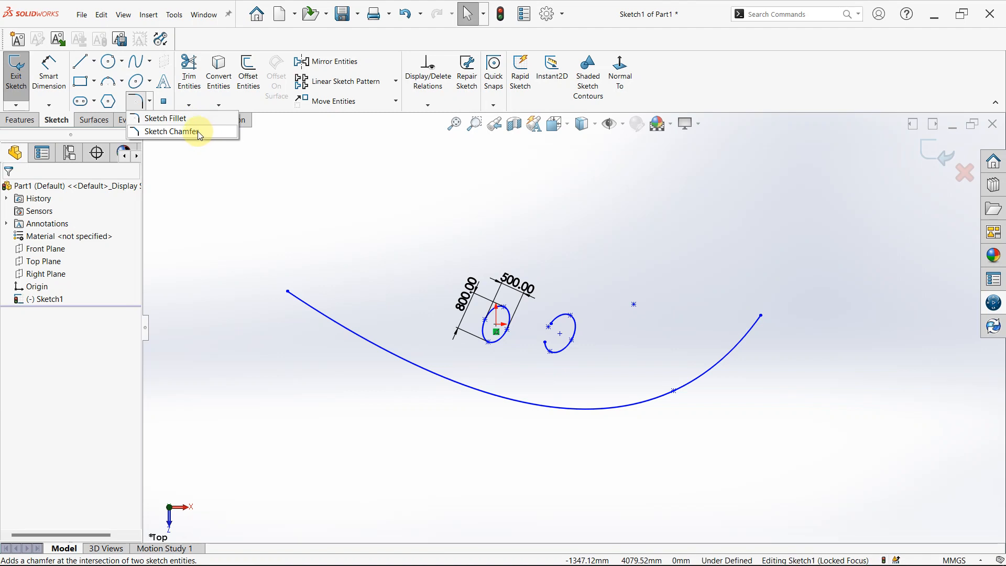
left_click(239, 168)
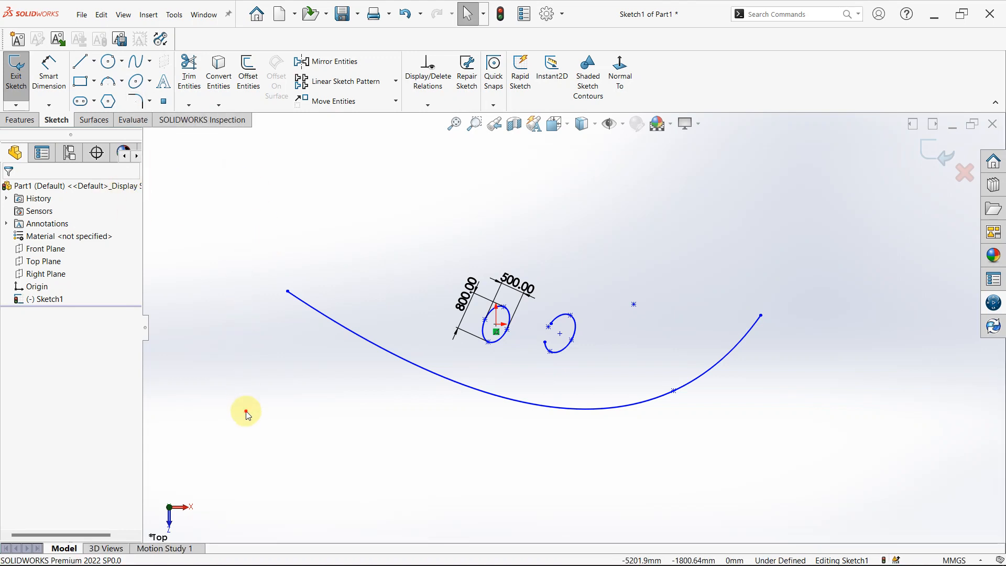
mouse_move(208, 192)
left_mouse_down()
mouse_move(285, 423)
mouse_move(857, 535)
mouse_move(880, 510)
left_mouse_up()
key("Delete")
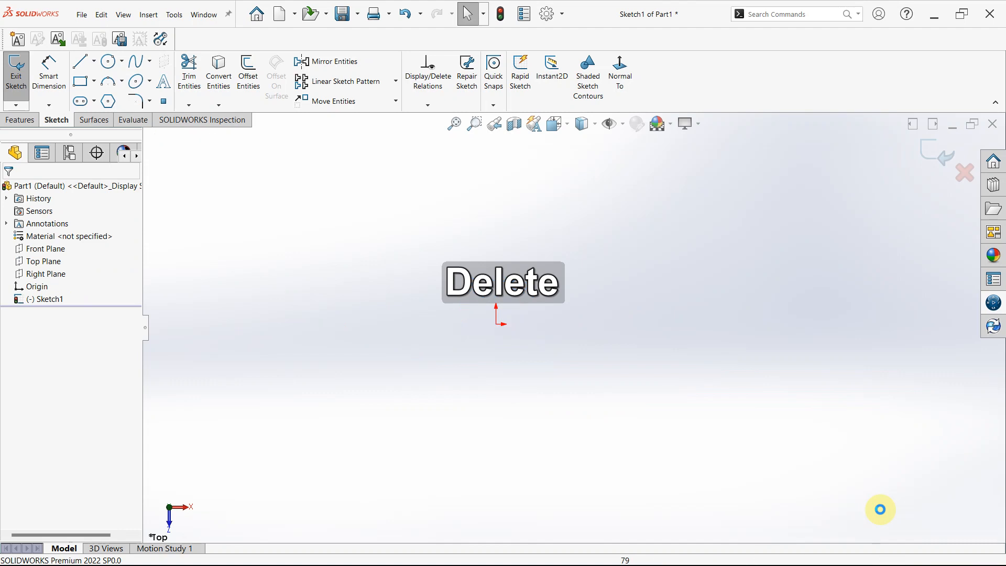
Sketch a corner rectangle about 4228 mm wide and 2925 mm high, with its lower-left corner on the origin.
left_click(80, 84)
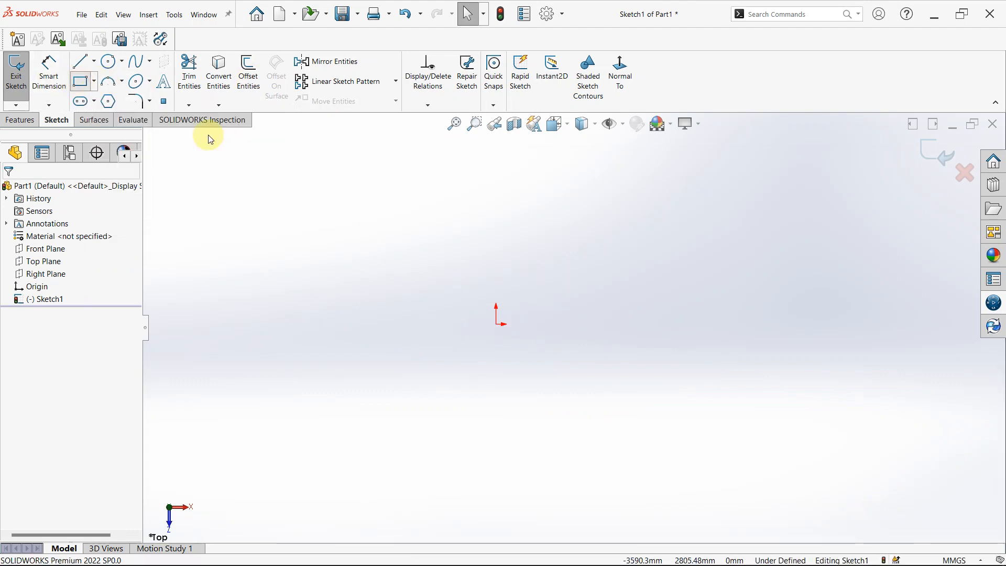
mouse_move(497, 324)
left_mouse_down()
mouse_move(503, 204)
mouse_move(781, 234)
mouse_move(703, 189)
left_mouse_up()
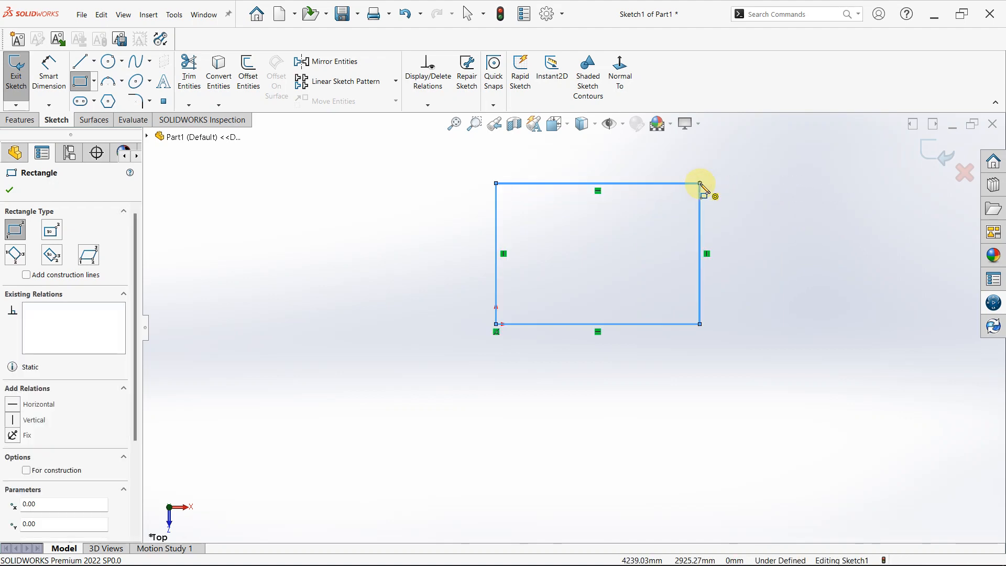
key("Escape")
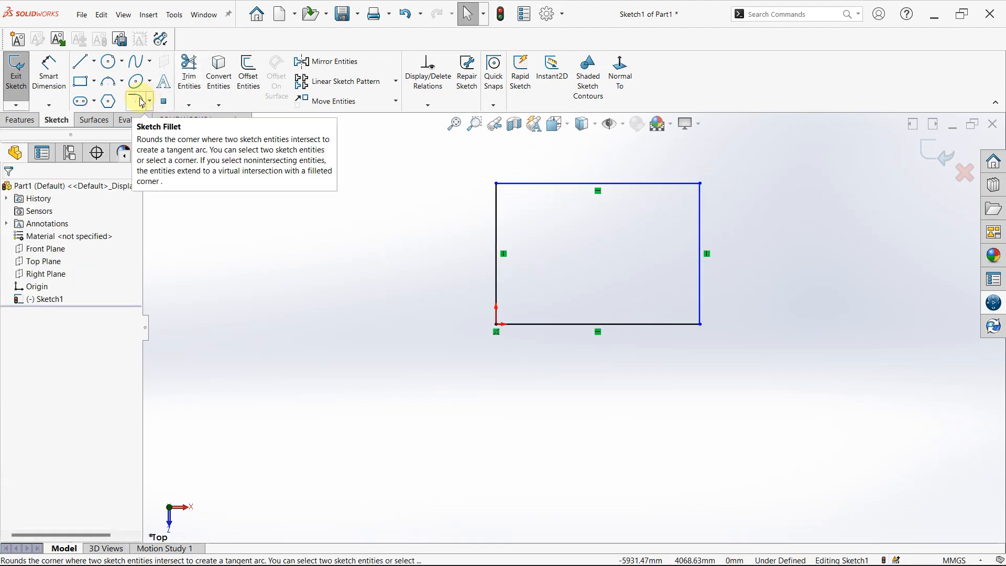
Set up a sketch fillet on all four corners of the rectangle with a radius of 50 mm.
left_click(139, 101)
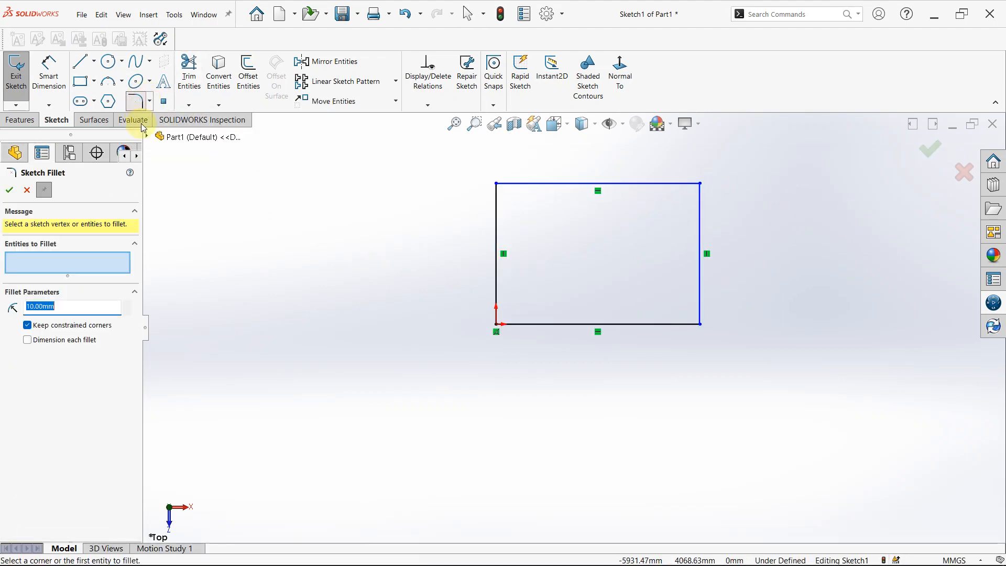
left_click(700, 184)
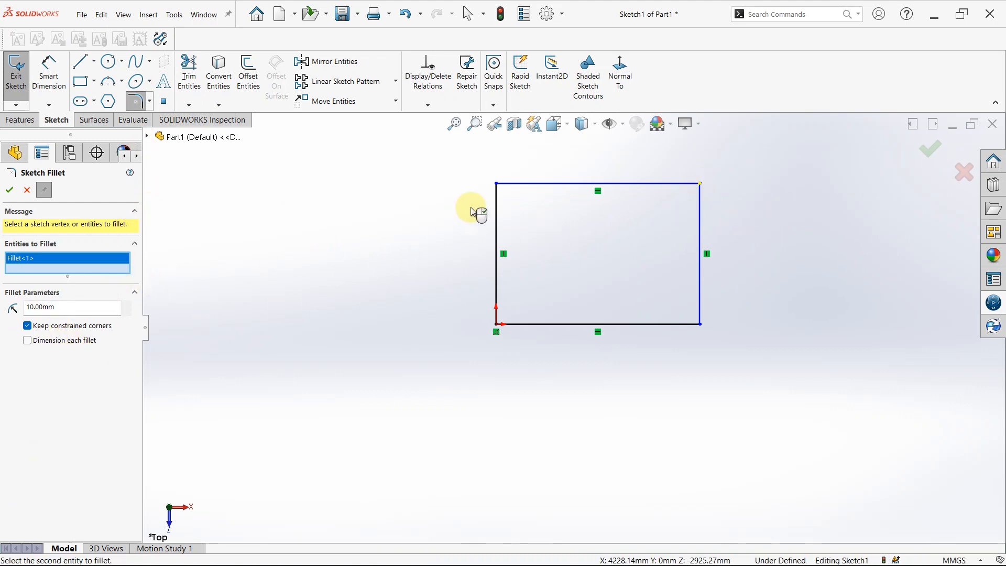
left_click(497, 184)
left_click(499, 327)
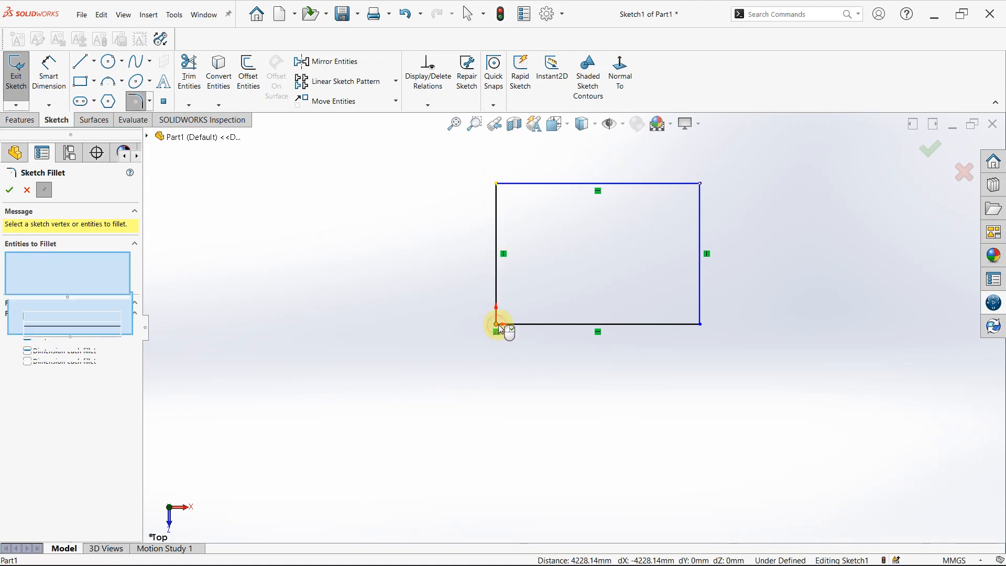
left_click(701, 325)
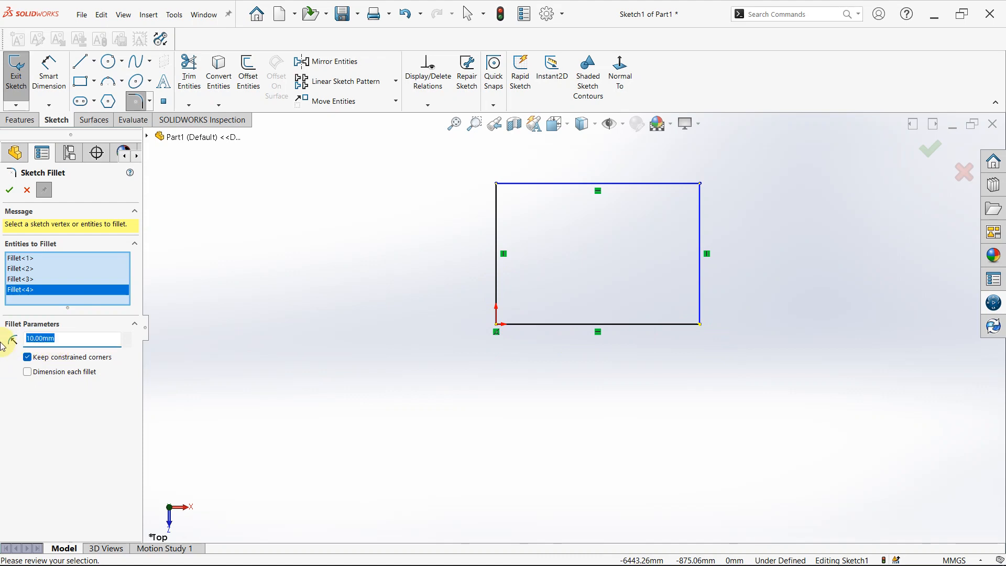
type("5")
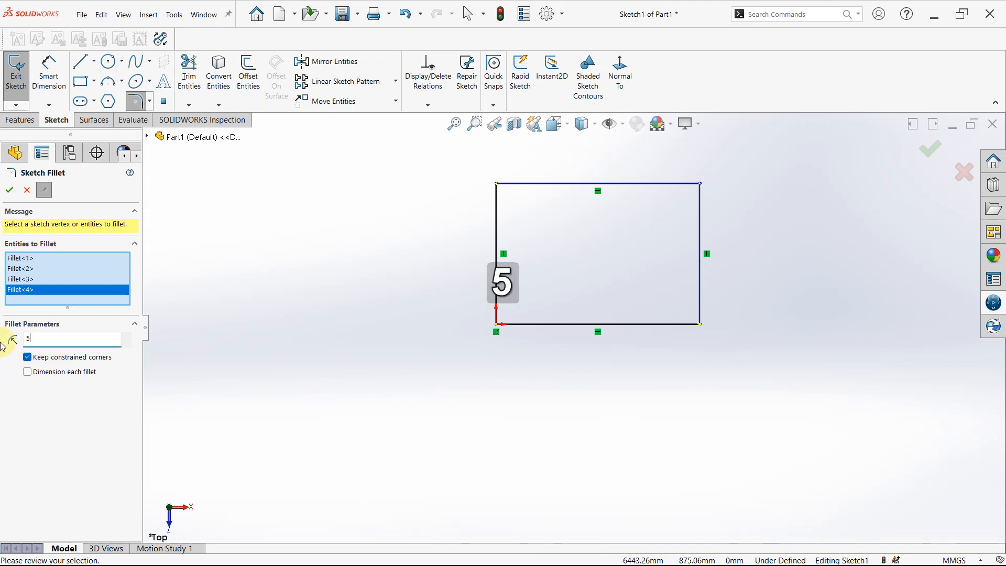
type("0")
key("Return")
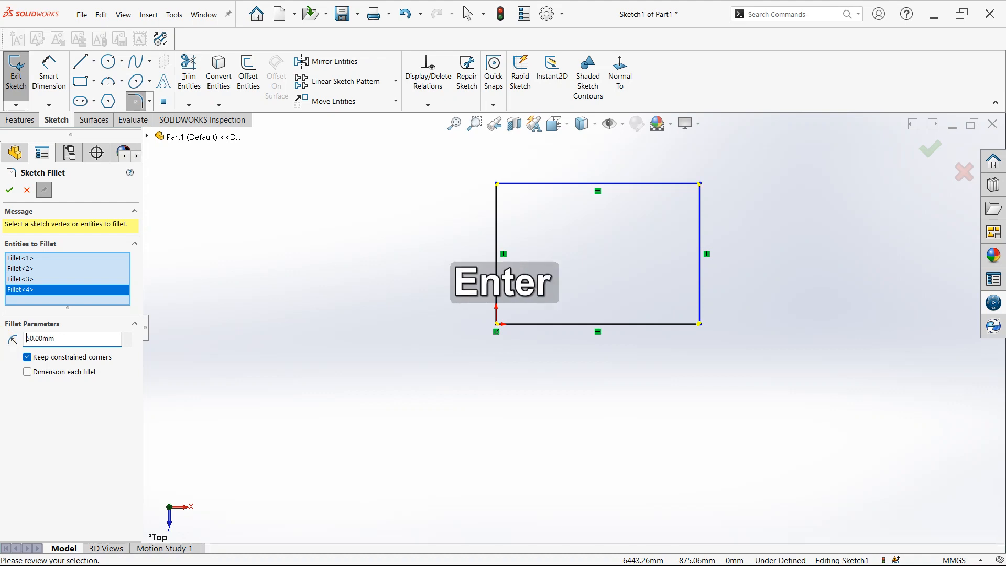
Change the fillet radius to 500 mm, apply it to the four rectangle corners and finish the Sketch Fillet command.
left_click_drag(66, 340, 3, 349)
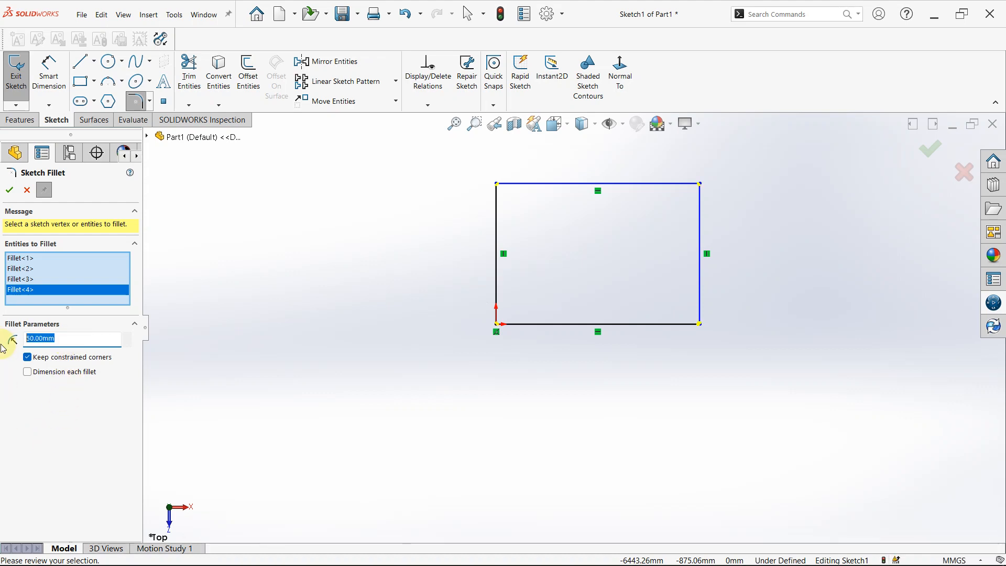
type("500")
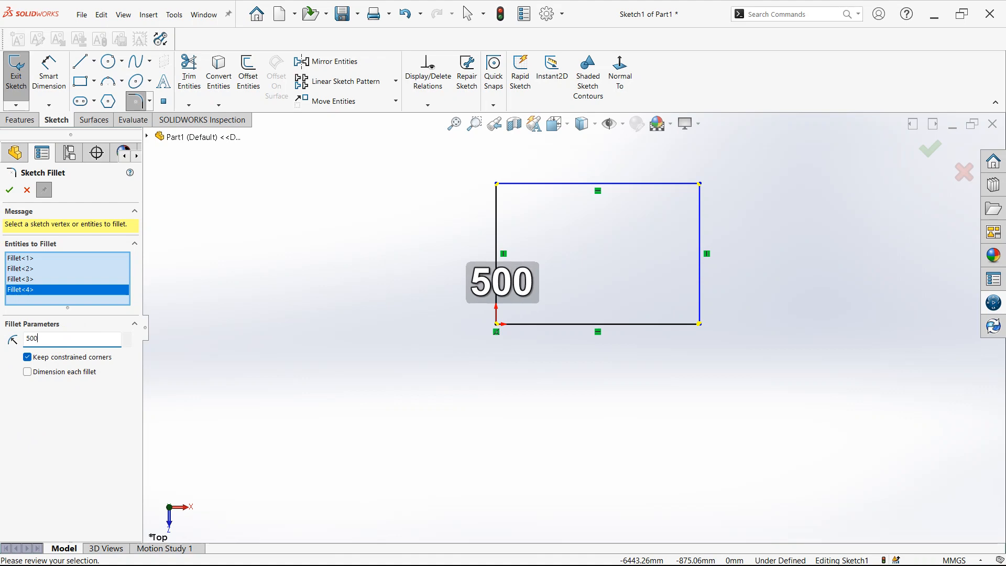
key("Return")
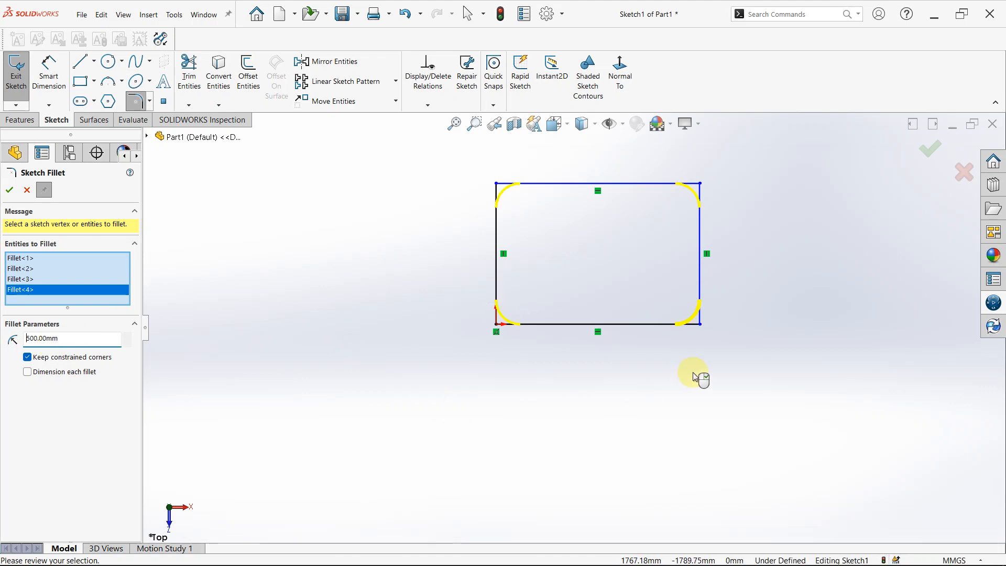
left_click(10, 193)
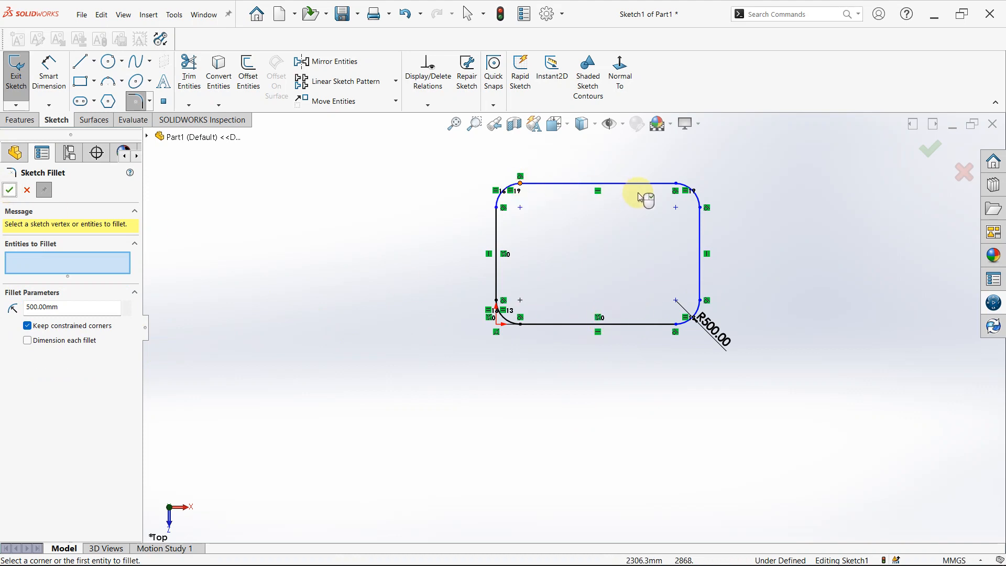
scroll(644, 196, "down", 3)
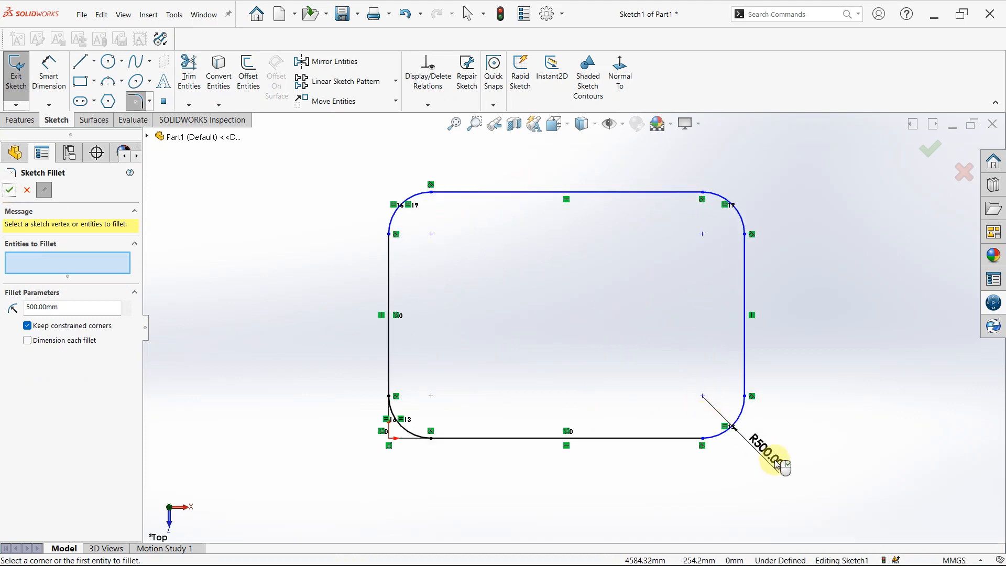
scroll(826, 254, "down", 2)
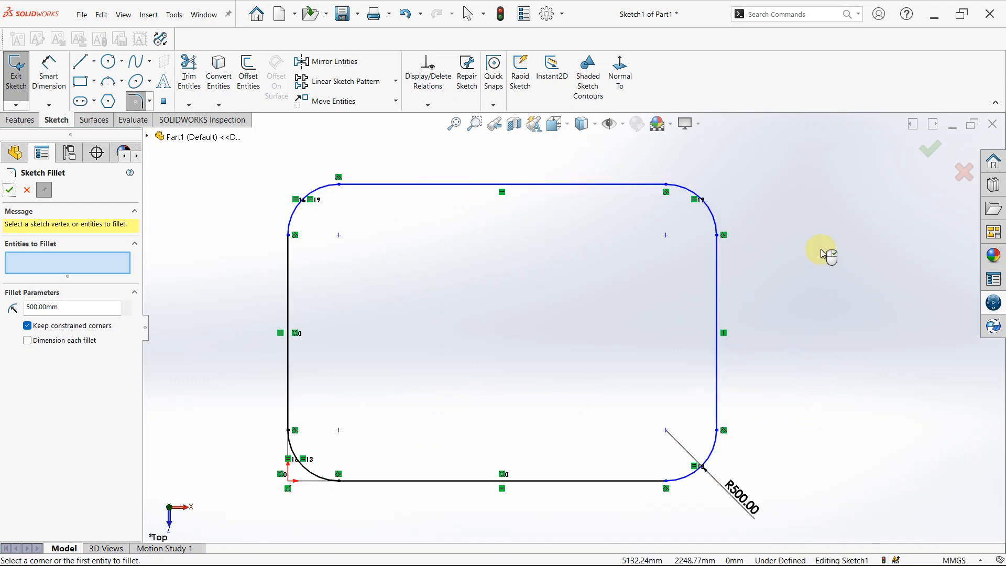
scroll(572, 253, "up", 3)
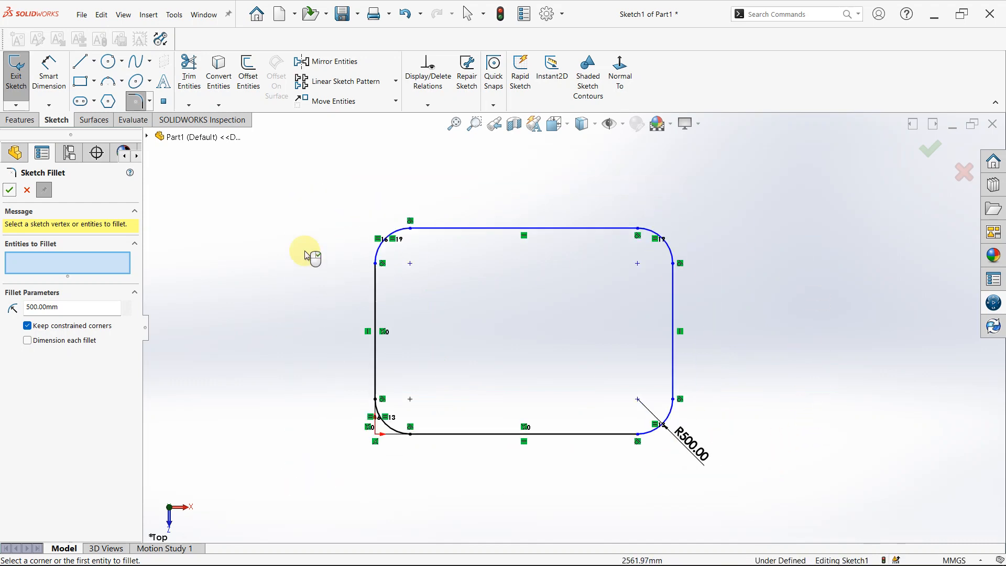
left_click(10, 191)
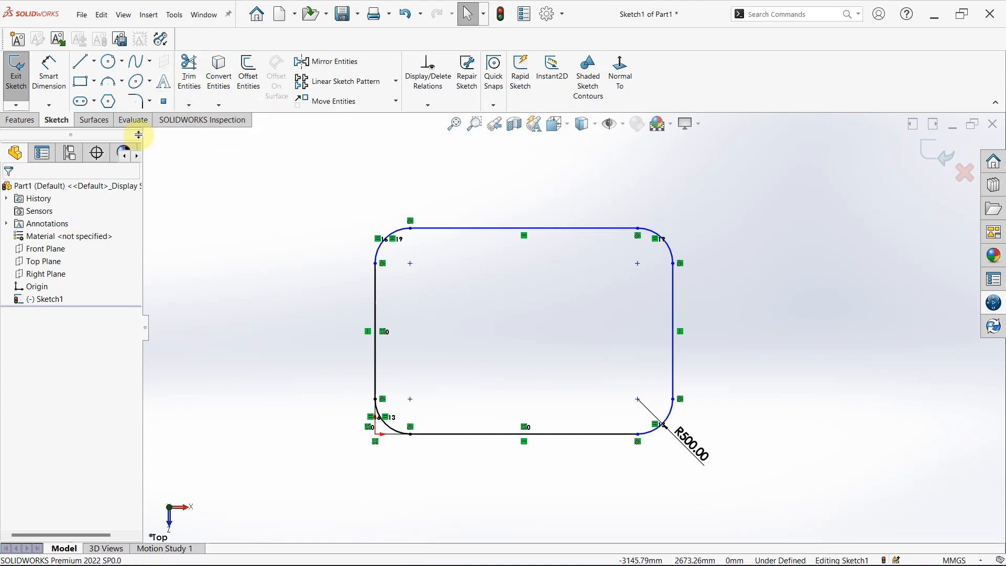
Sketch a second corner rectangle about 2925 mm high beside the filleted one, level with its upper and lower edges.
scroll(671, 360, "up", 6)
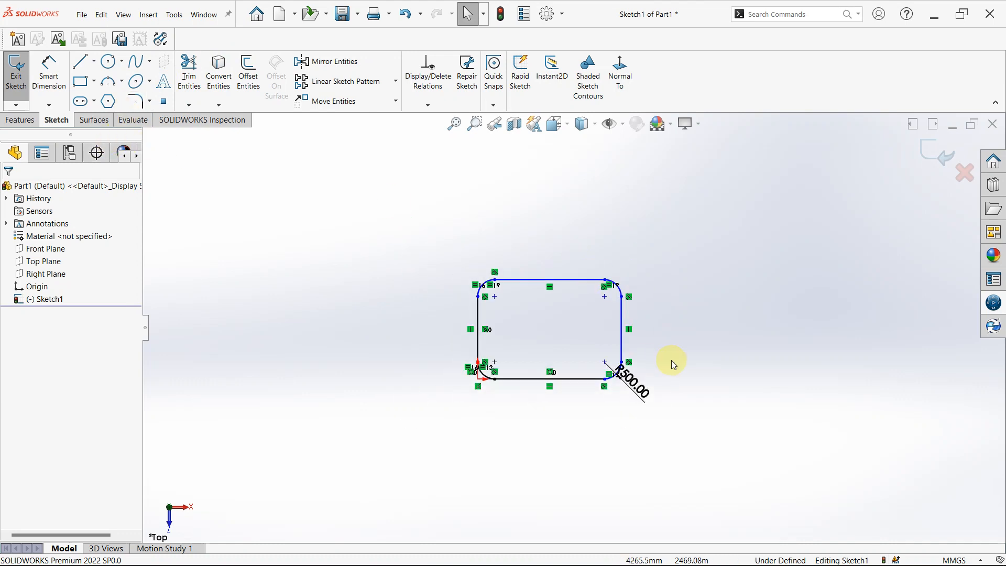
scroll(697, 341, "down", 5)
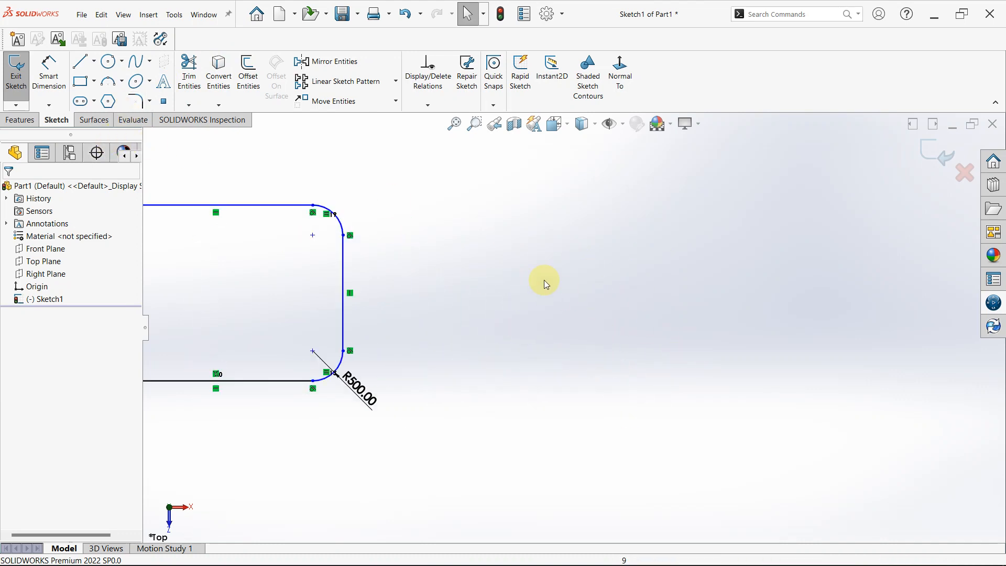
left_click(81, 81)
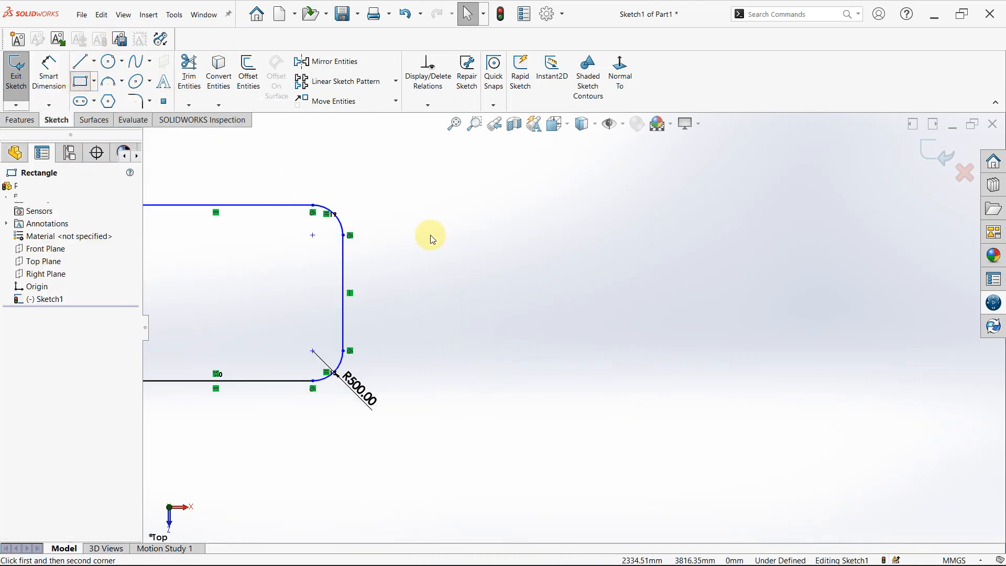
left_click(395, 205)
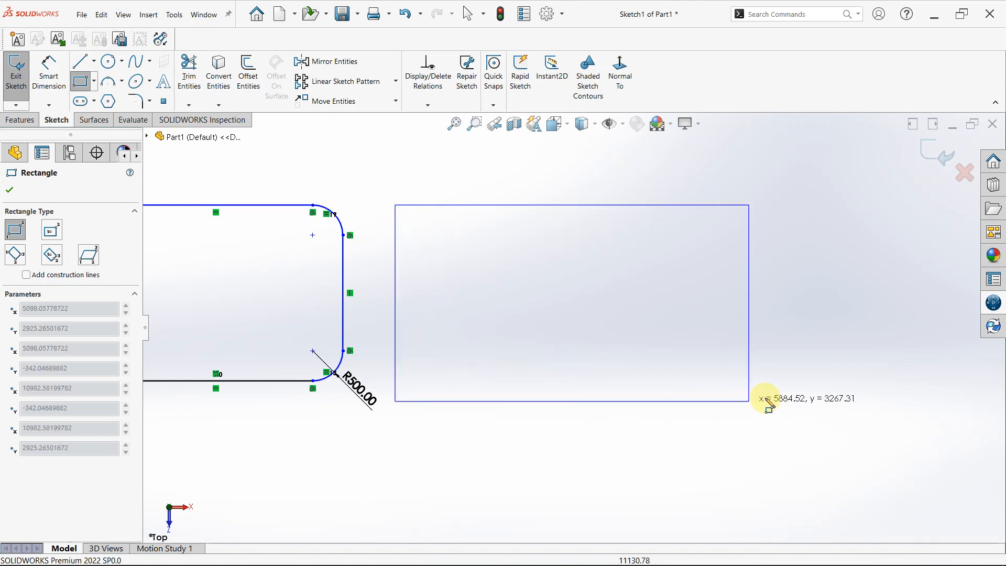
left_click(745, 382)
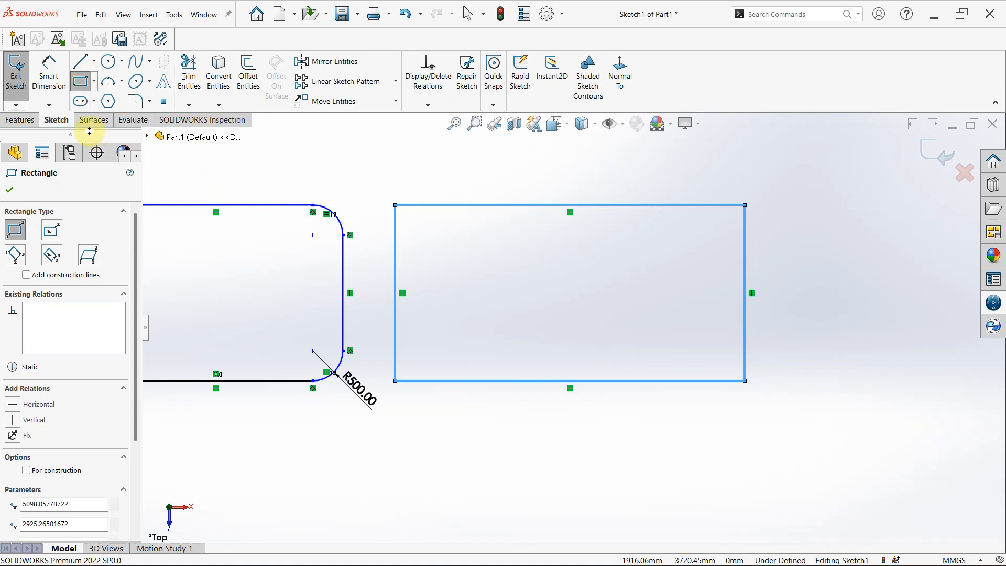
left_click(18, 190)
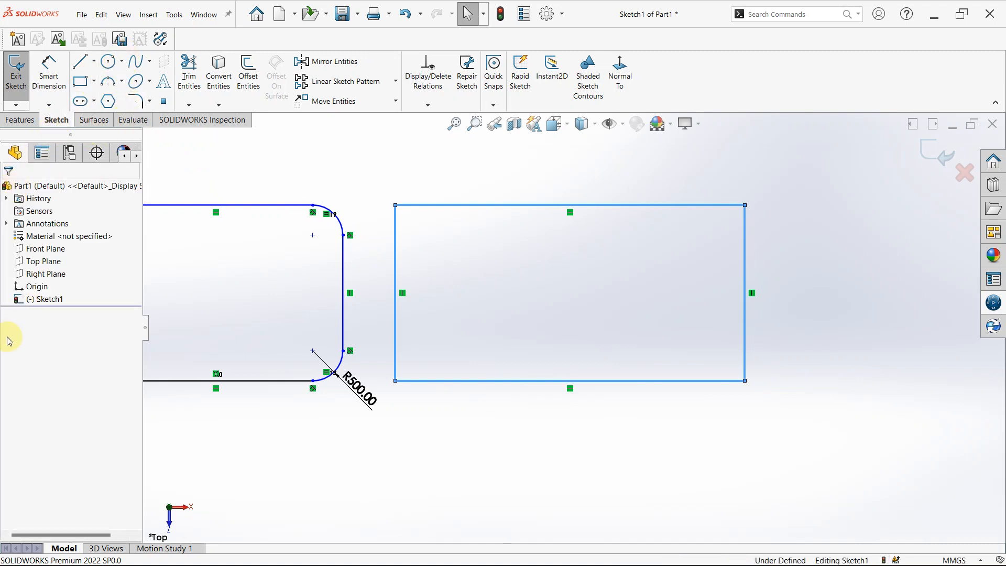
Add a 10 mm equal-distance sketch chamfer to the upper-right corner of the new rectangle.
left_click(151, 102)
left_click(158, 131)
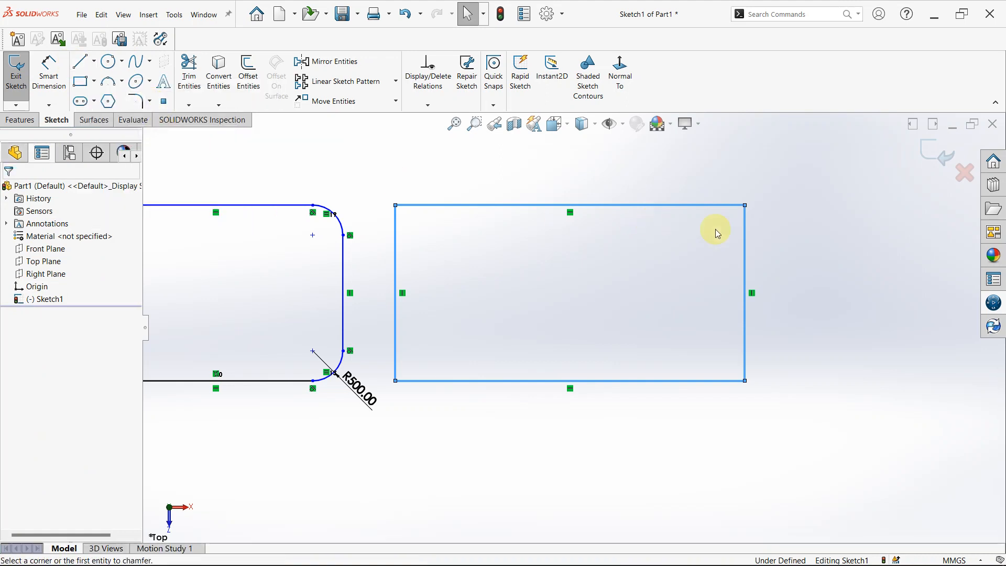
left_click(745, 205)
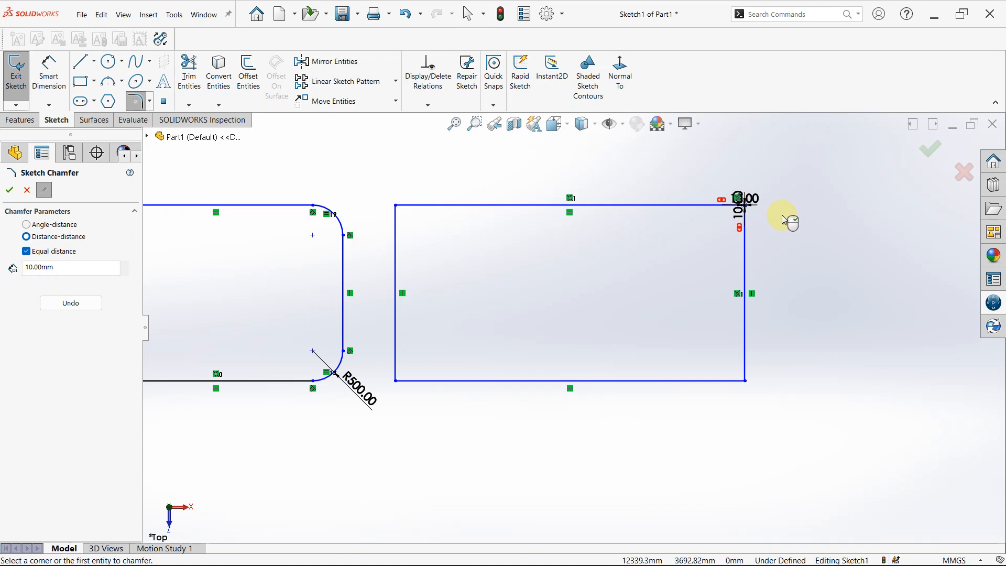
scroll(782, 215, "down", 6)
scroll(556, 345, "up", 5)
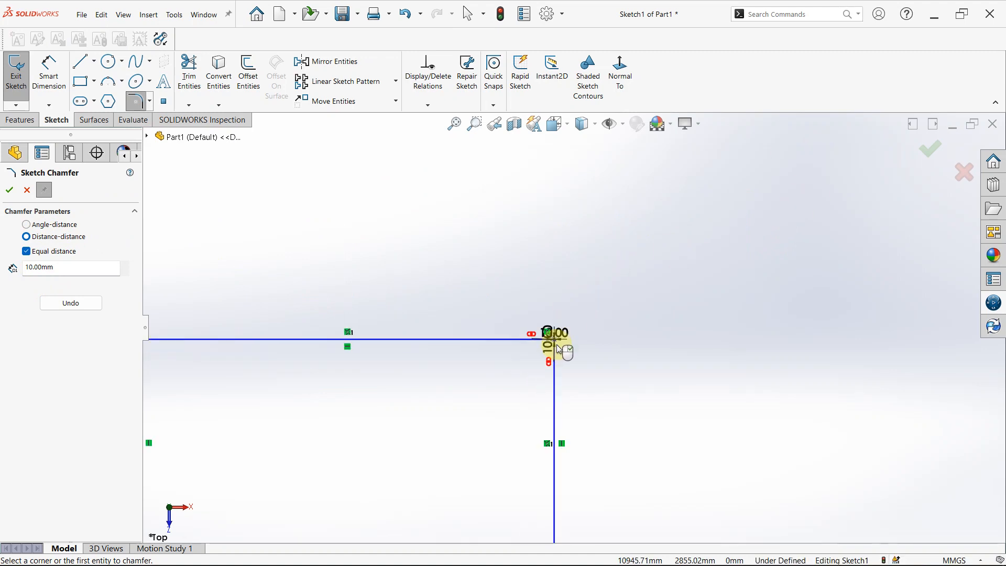
Try to enlarge the chamfer with the Angle-distance option at 45 degrees, using distances of 100 mm and 500 mm.
left_click(27, 225)
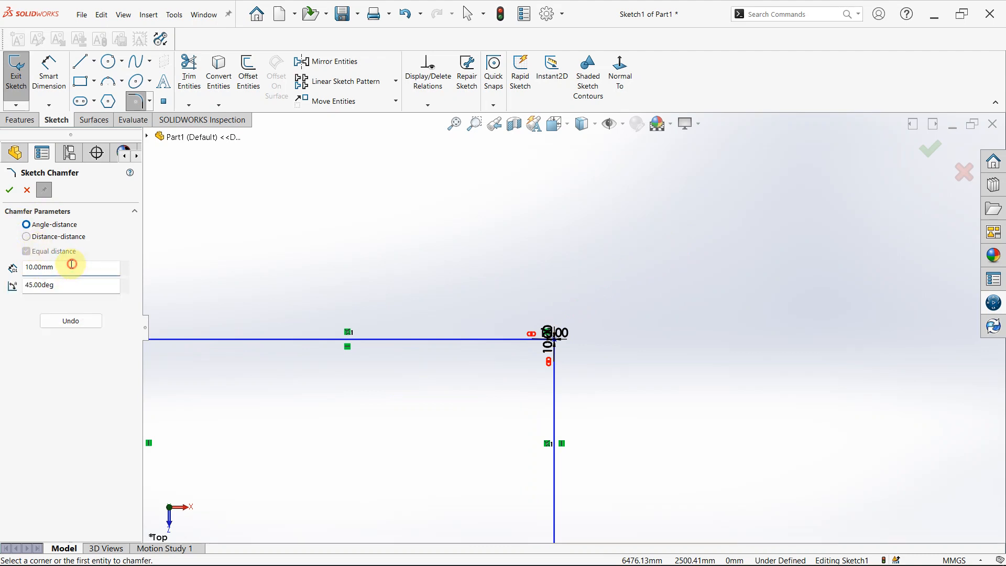
left_click_drag(72, 264, 2, 264)
type("1")
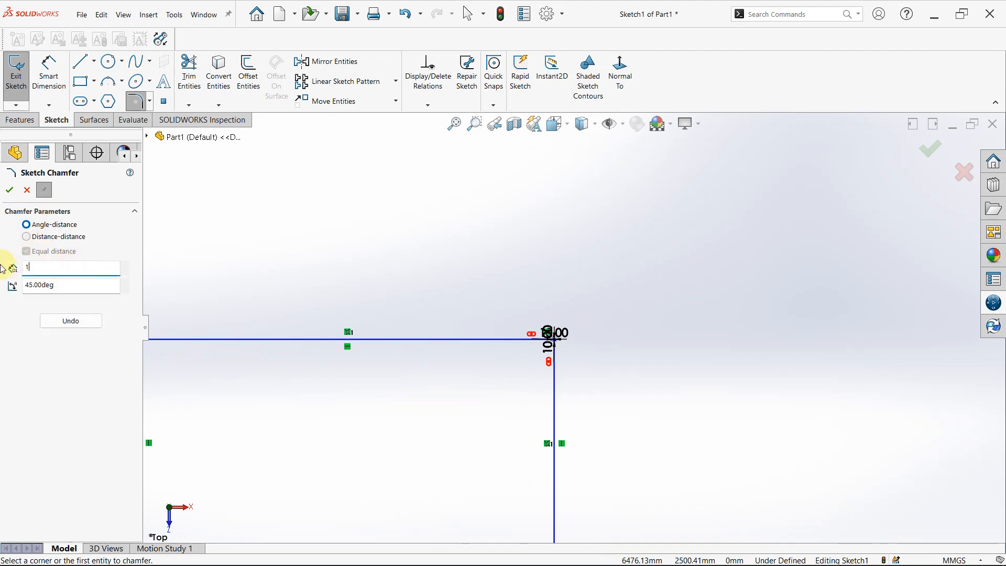
type("00")
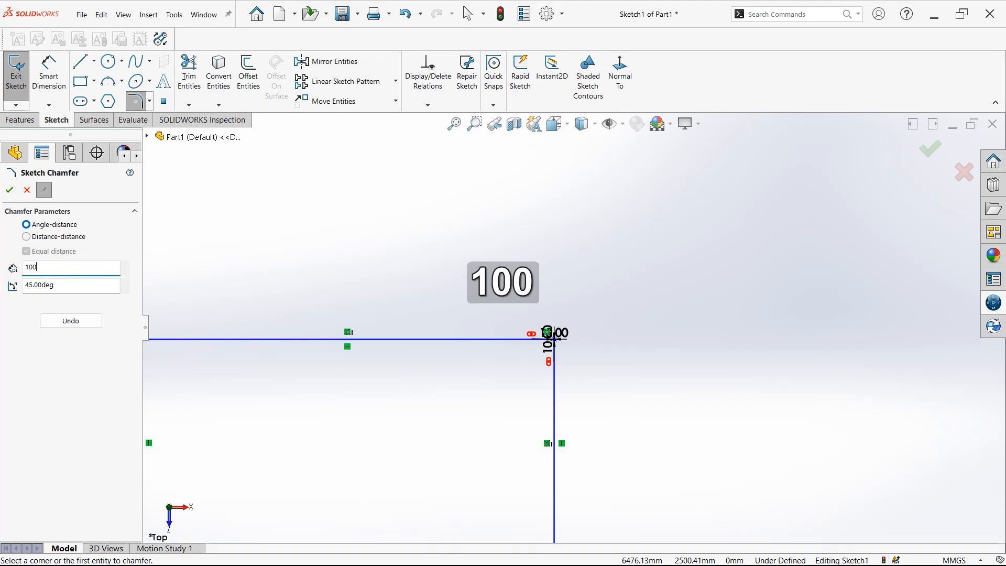
key("Return")
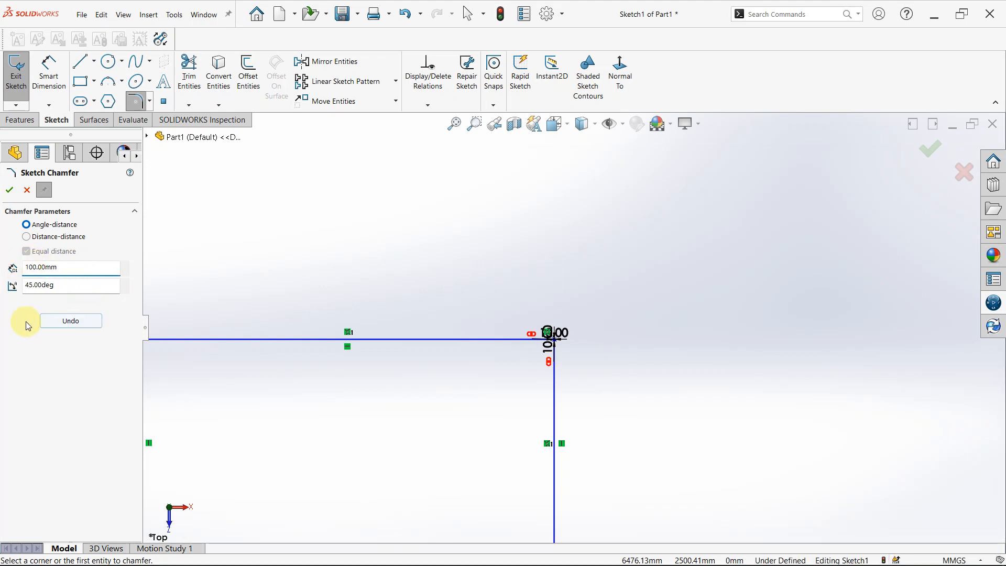
scroll(530, 384, "down", 6)
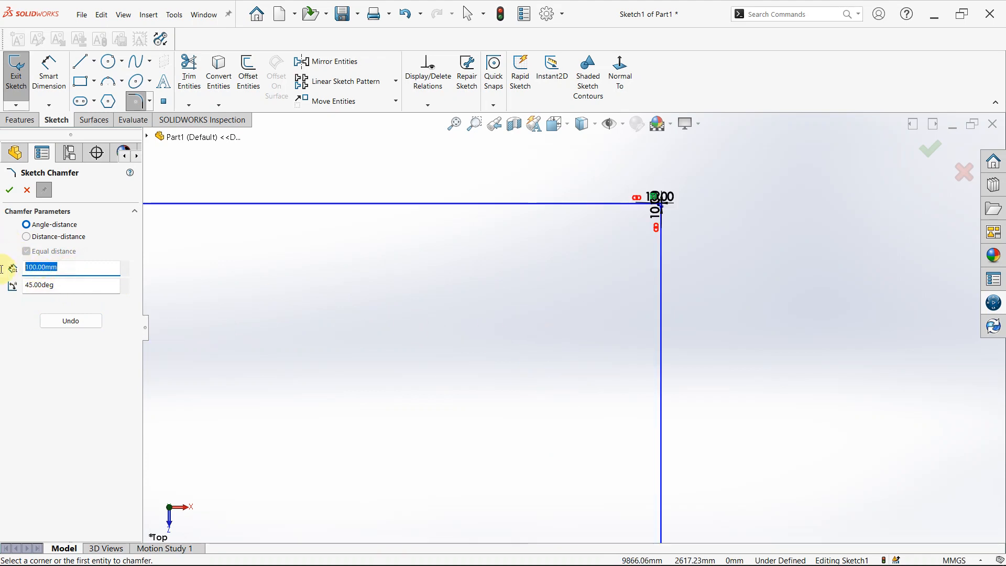
type("500")
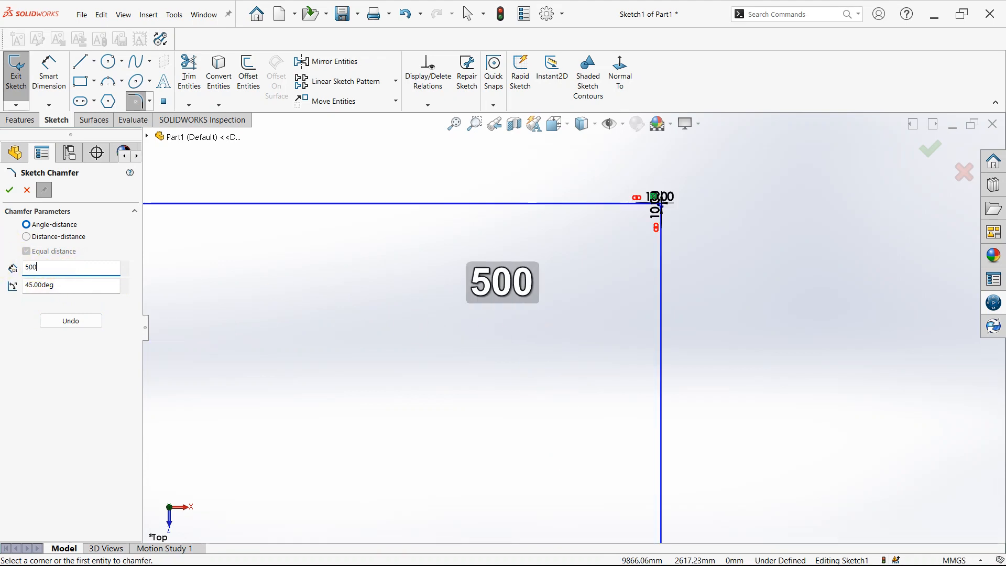
key("Return")
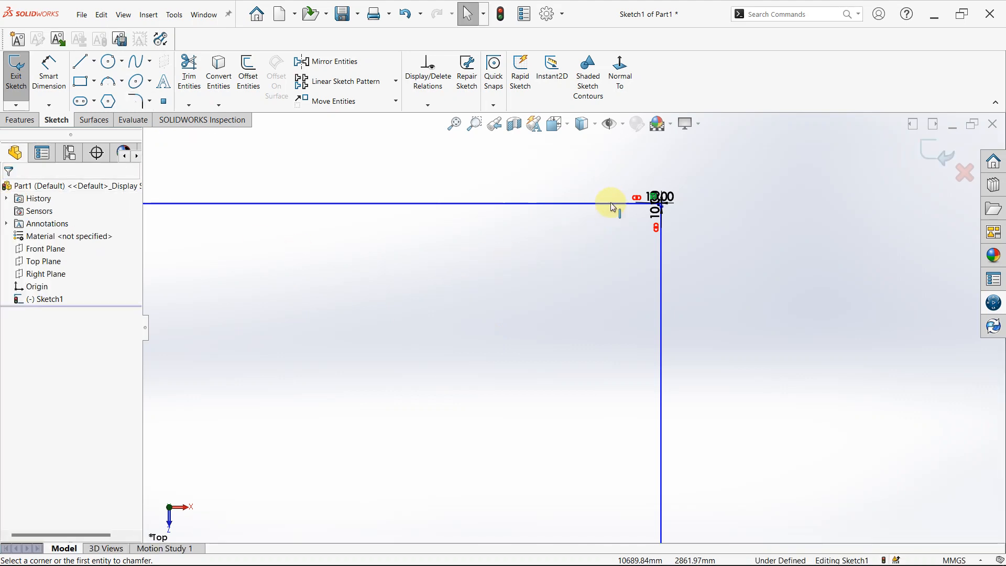
Set the horizontal distance dimension of the upper-right corner chamfer to 500 mm.
scroll(639, 202, "down", 7)
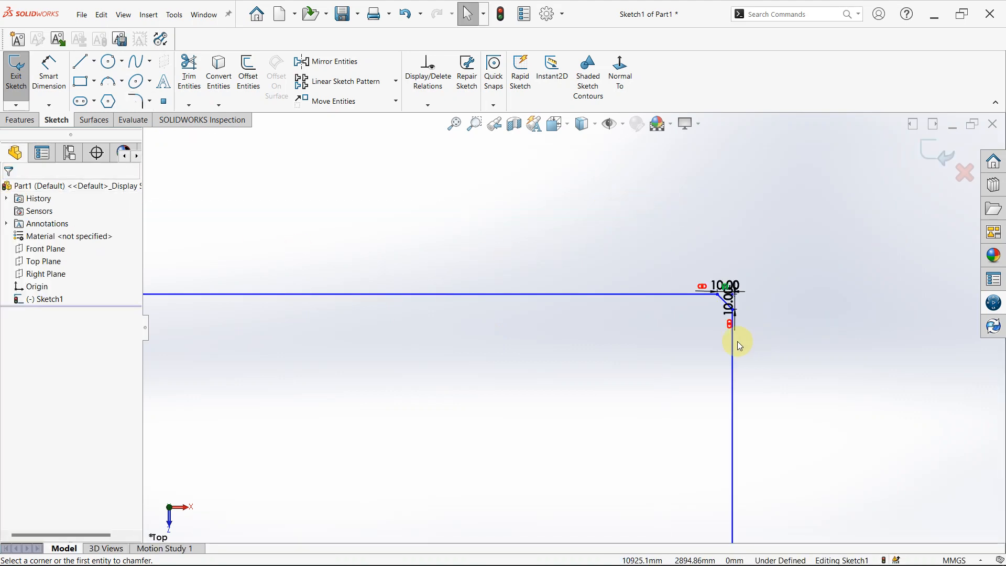
scroll(639, 329, "down", 10)
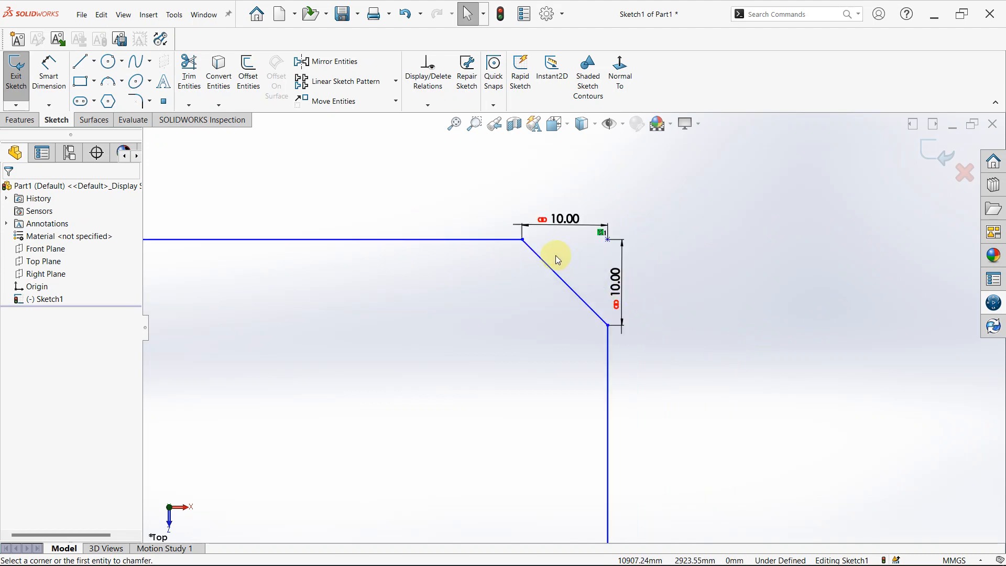
double_click(567, 219)
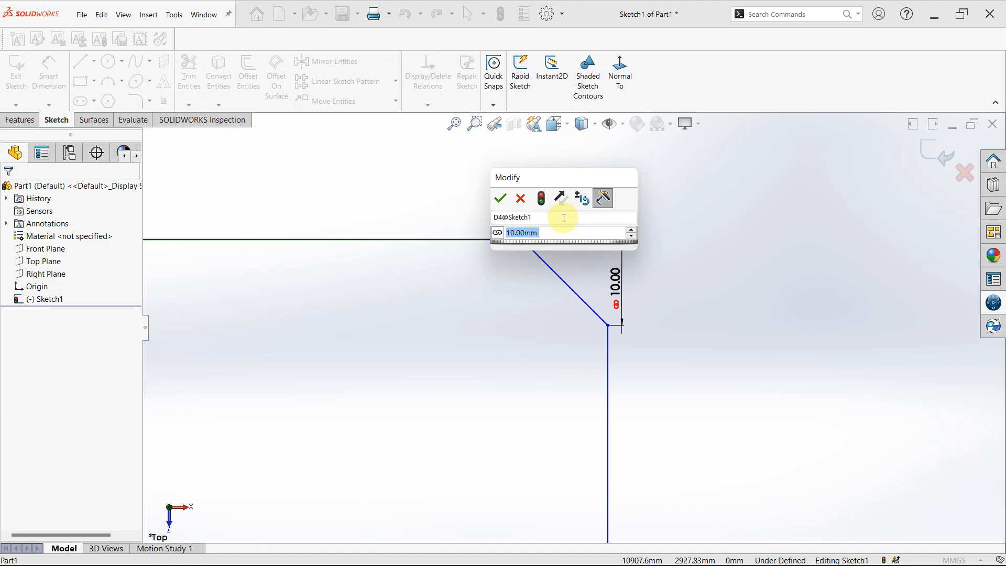
type("500")
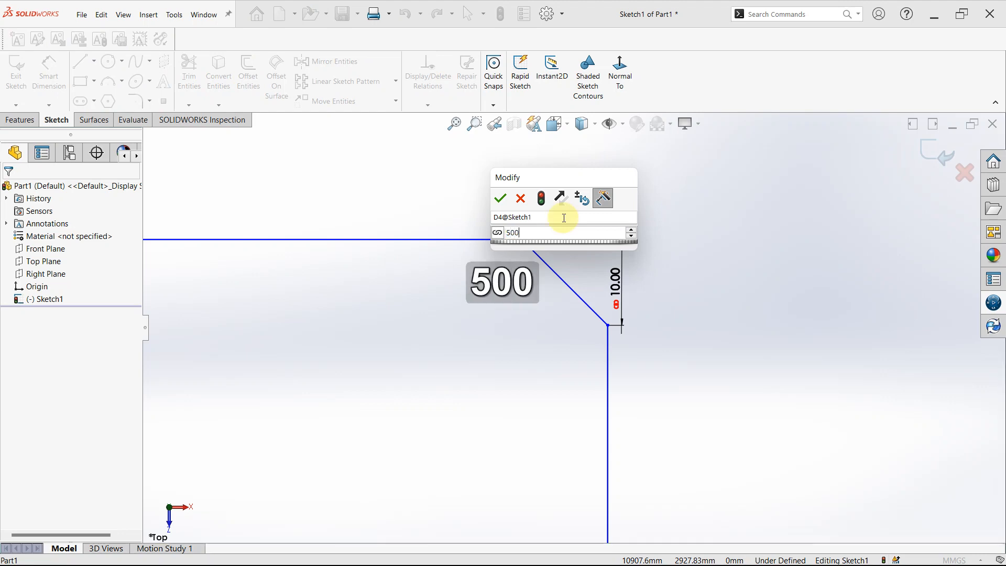
key("Return")
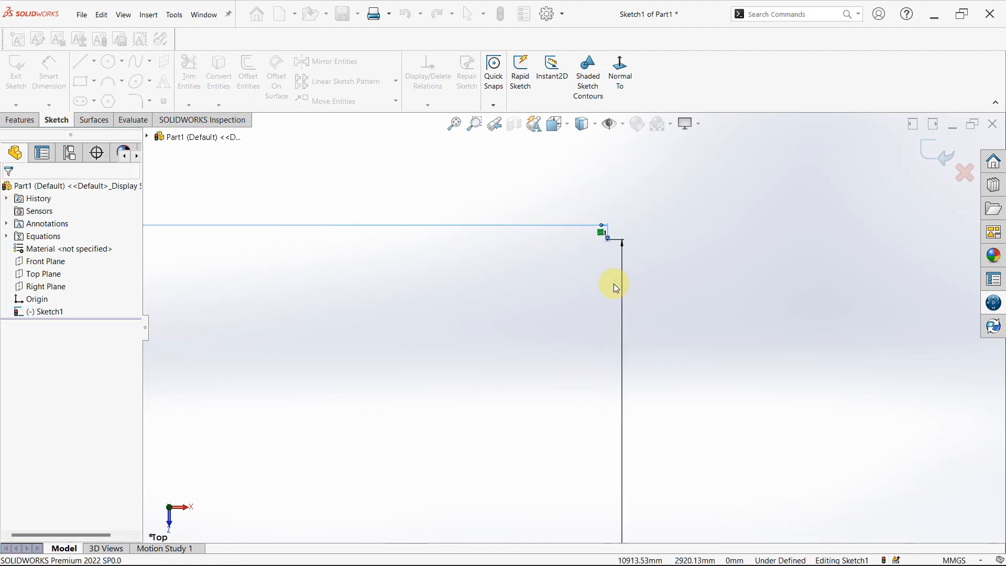
scroll(596, 265, "up", 12)
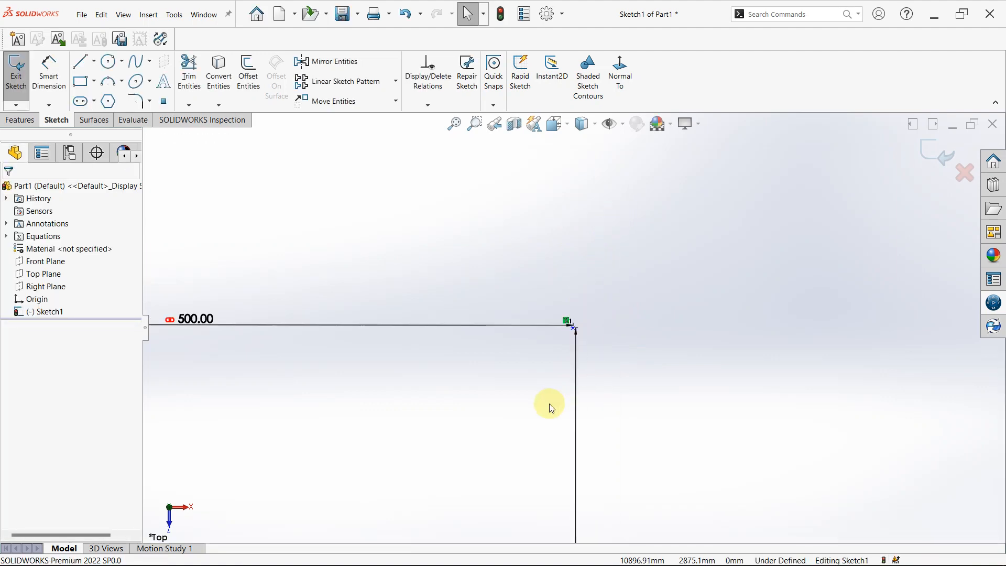
scroll(501, 398, "up", 5)
scroll(550, 328, "down", 6)
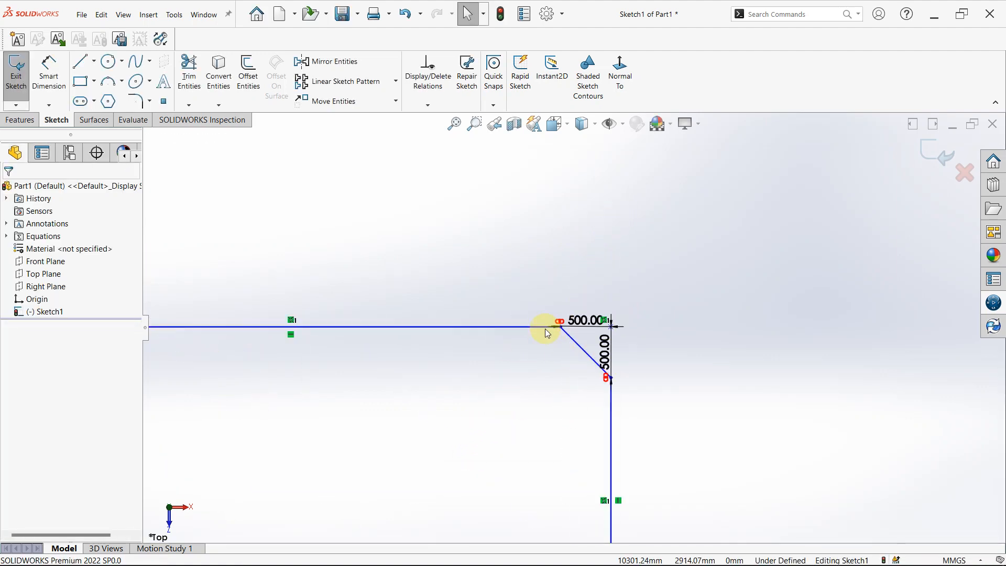
scroll(558, 387, "up", 1)
scroll(556, 399, "up", 4)
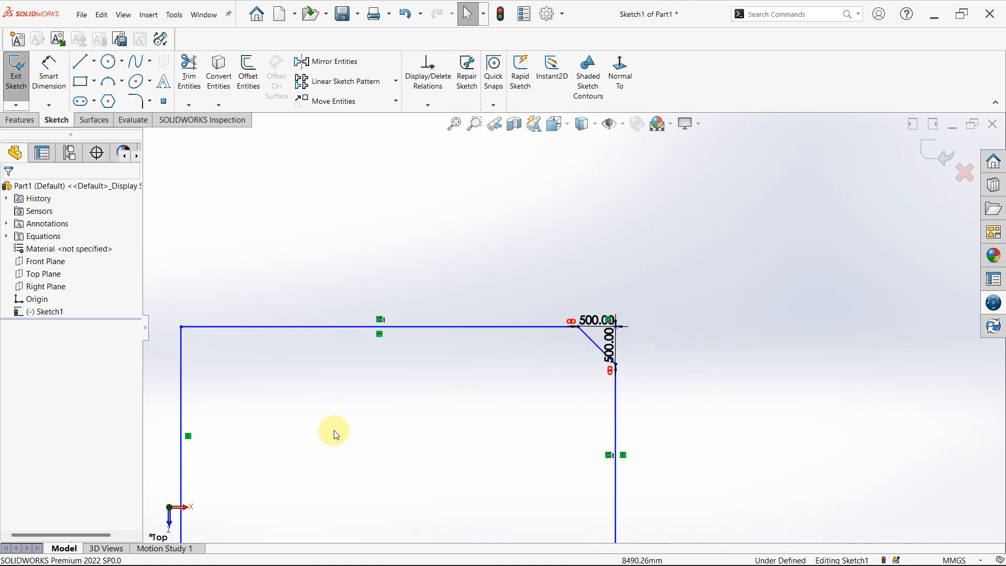
Add a 500 mm equal-distance sketch chamfer to the upper-left corner of the second rectangle.
left_click(148, 102)
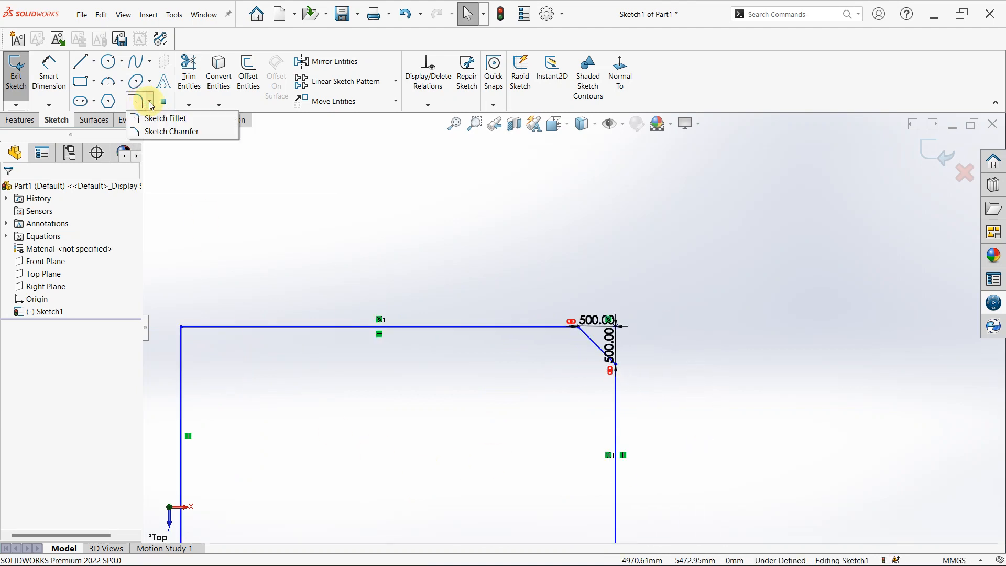
left_click(156, 134)
left_click(156, 134)
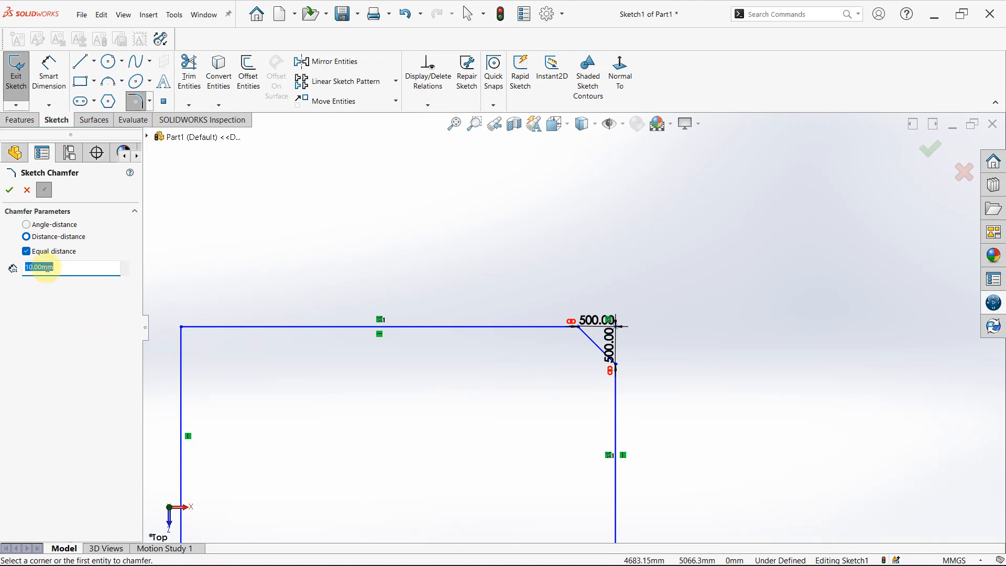
type("50")
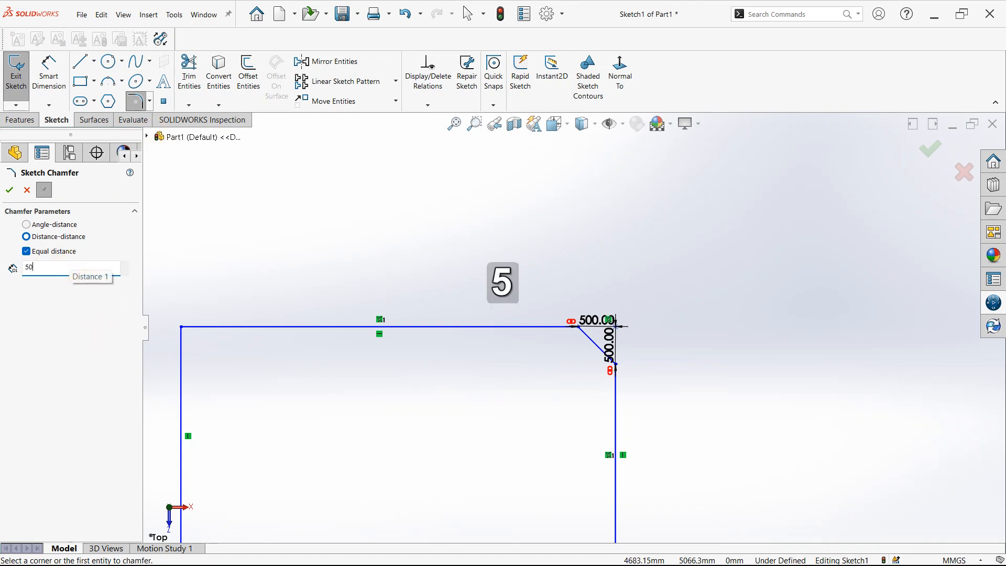
type("0")
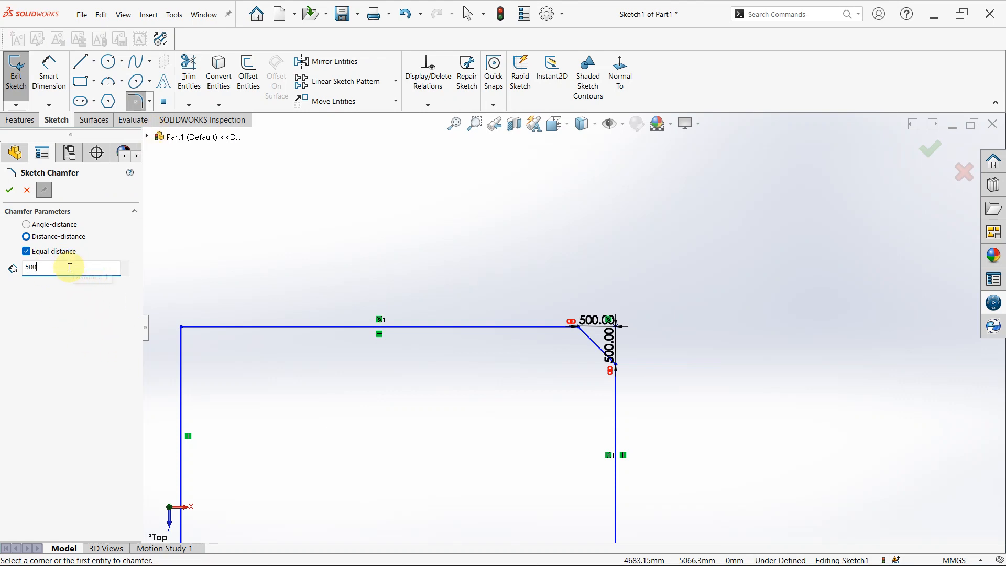
left_click(181, 327)
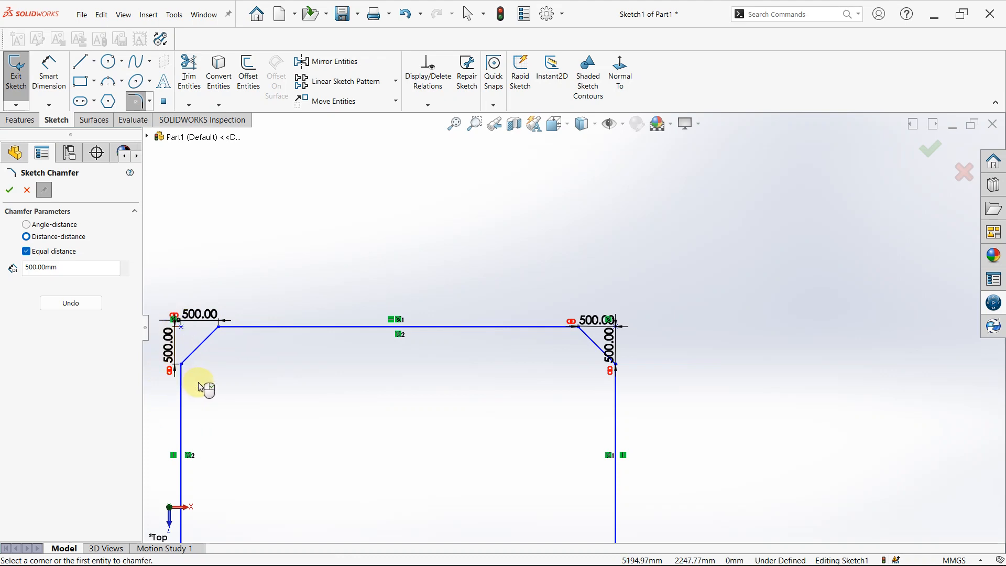
Apply the 500 mm equal-distance chamfer to both lower corners of the second rectangle and finish the Sketch Chamfer command.
scroll(215, 383, "up", 4)
scroll(431, 450, "up", 3)
scroll(501, 402, "down", 3)
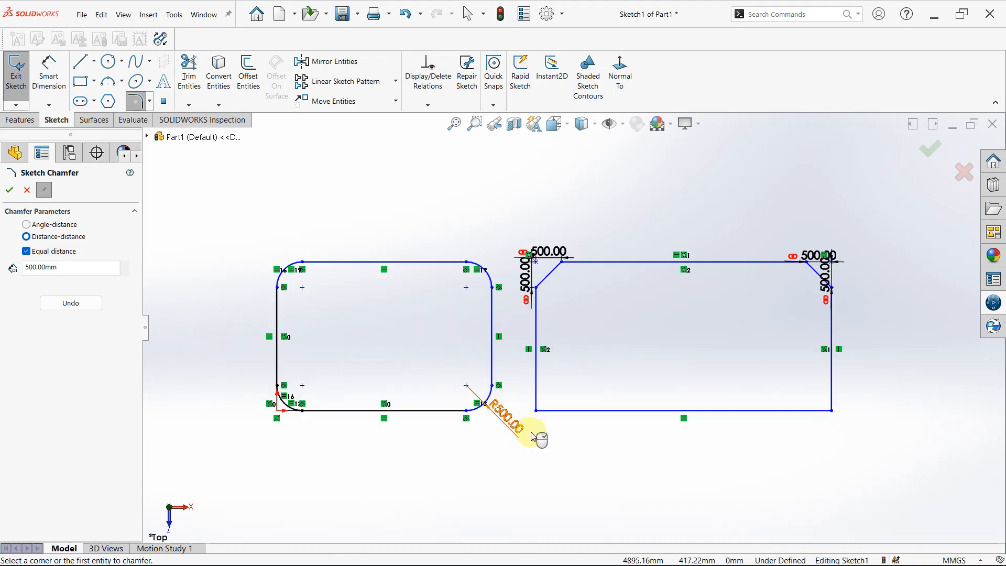
left_click(535, 410)
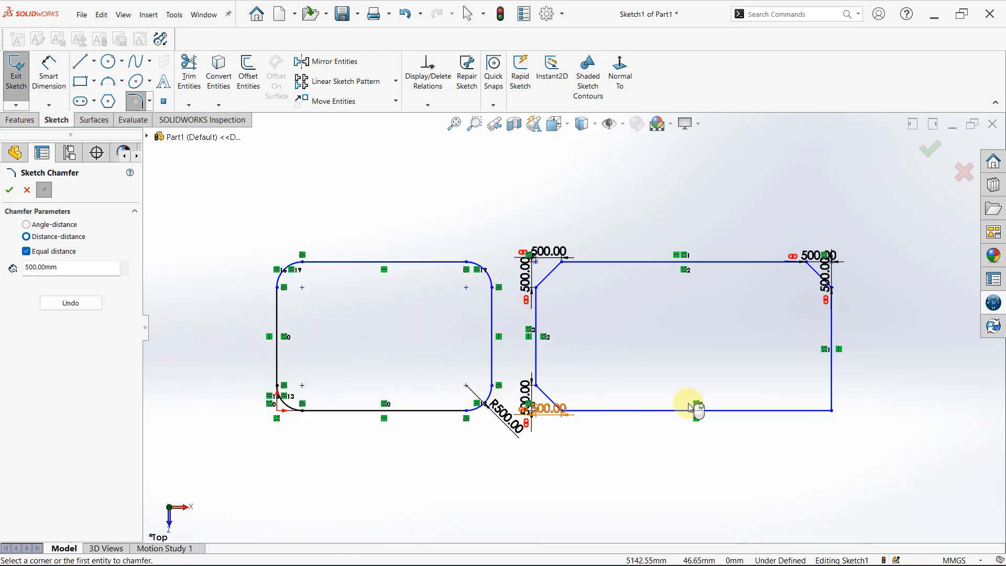
left_click(833, 410)
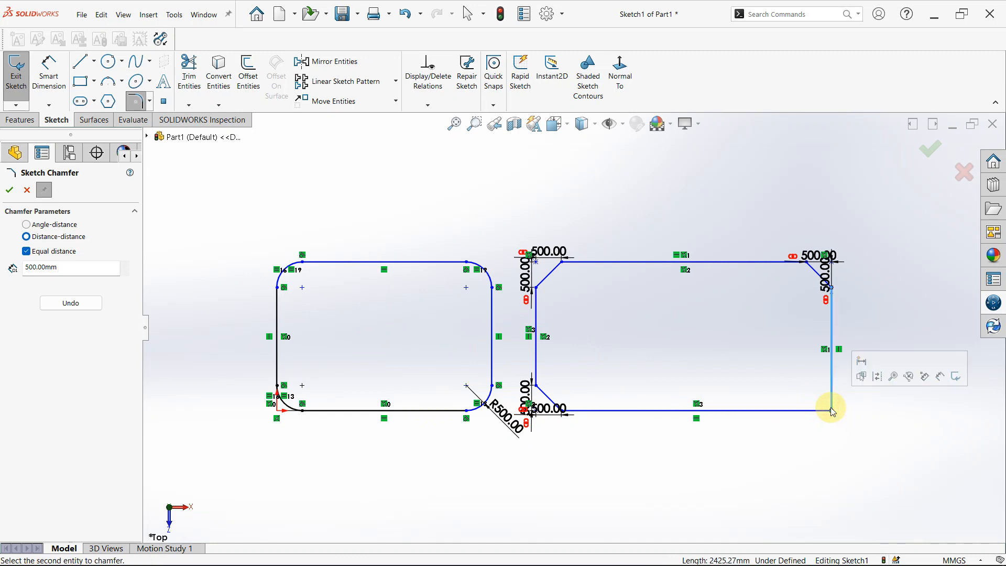
left_click(805, 411)
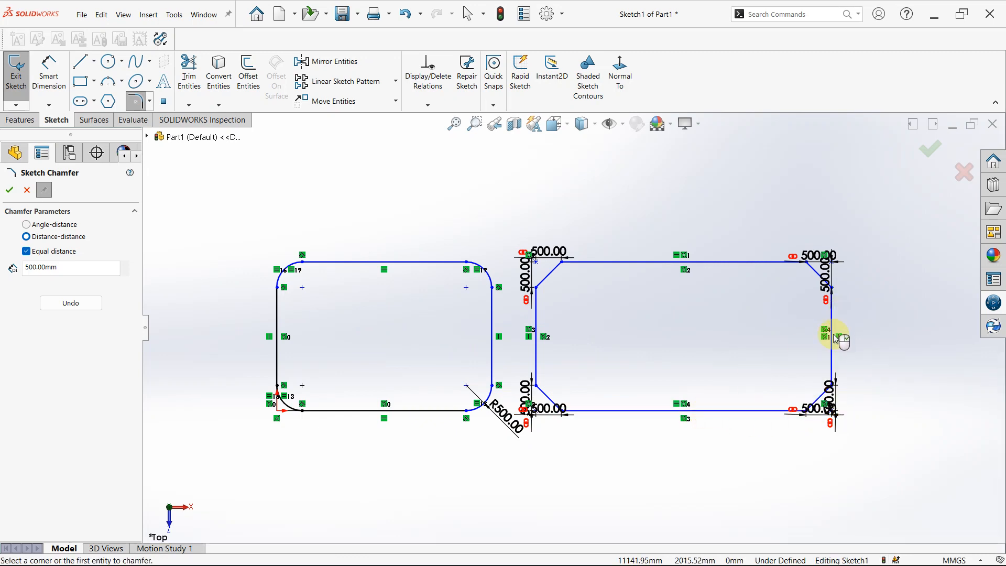
scroll(827, 417, "down", 3)
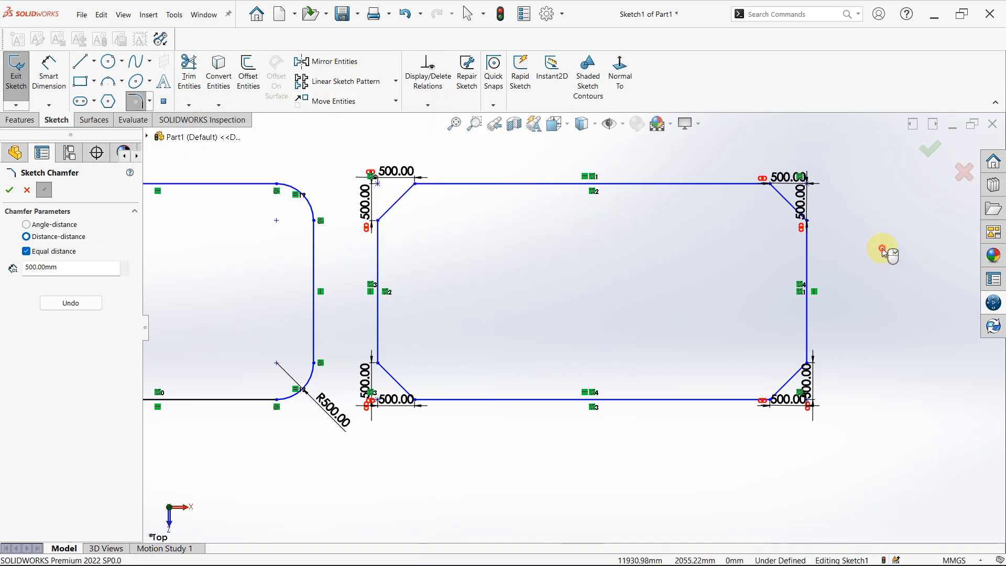
left_click(928, 152)
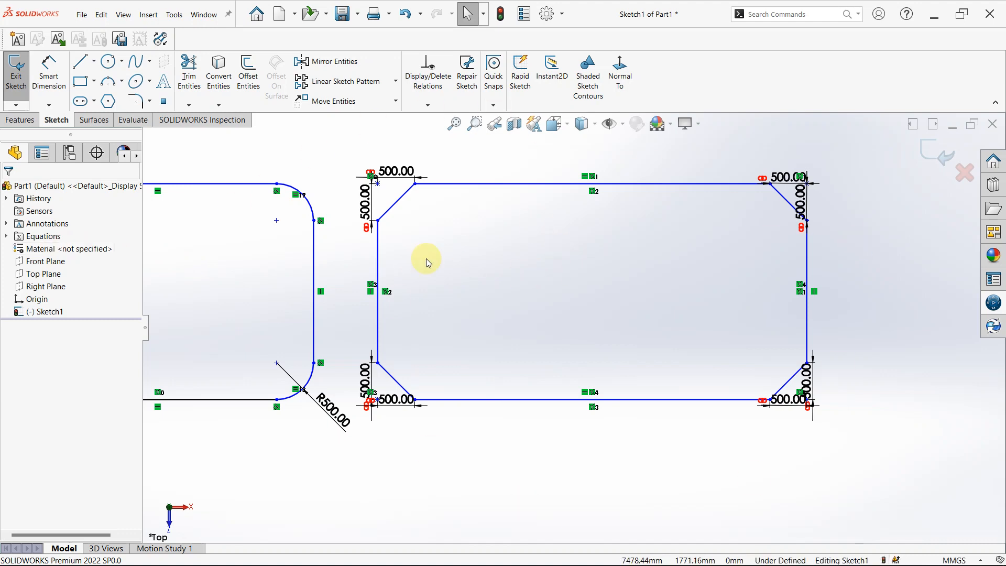
Place a sketch point on the lower horizontal line of the chamfered rectangle, left of the line's midpoint.
left_click(164, 102)
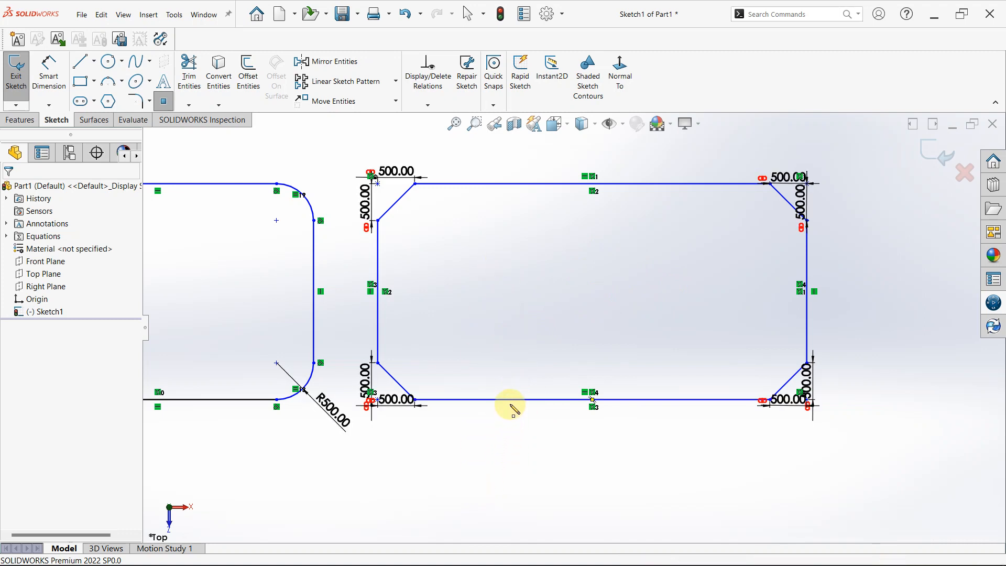
left_click(511, 400)
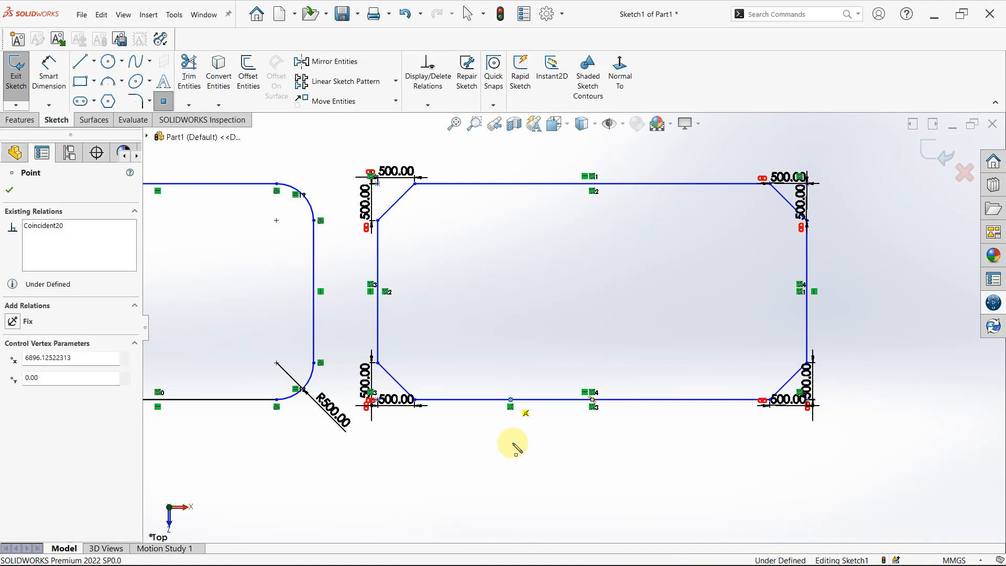
key("Escape")
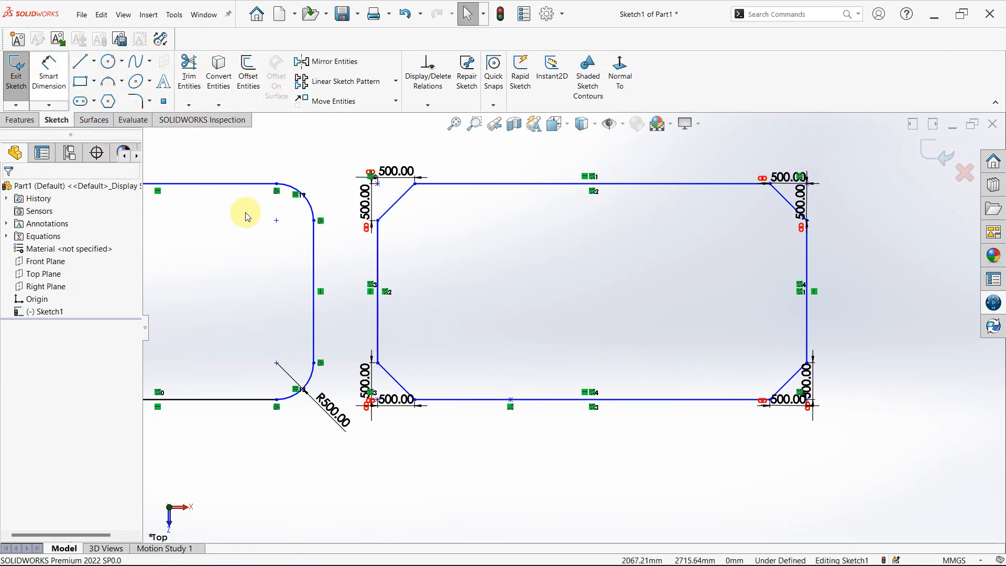
left_click(43, 72)
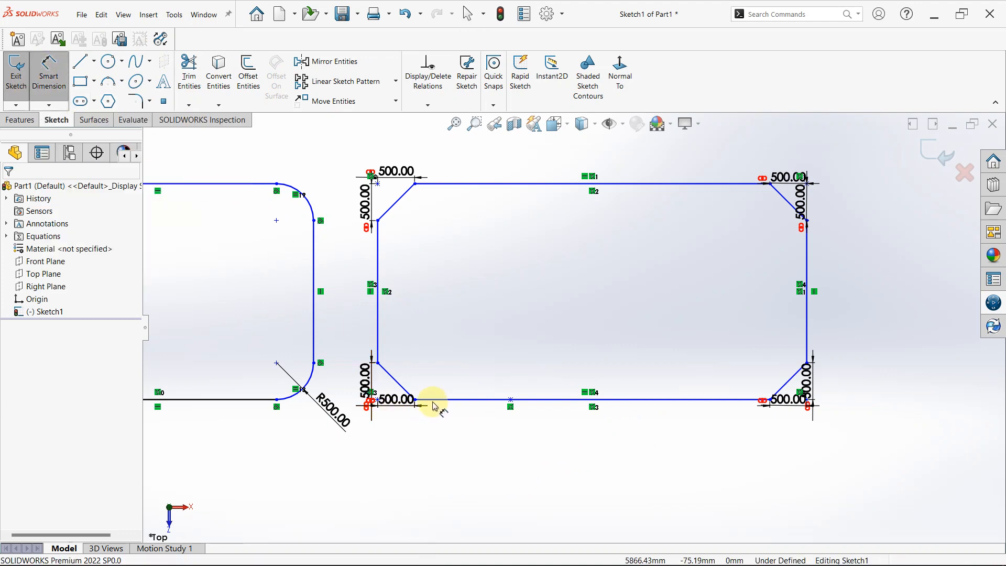
left_click(417, 403)
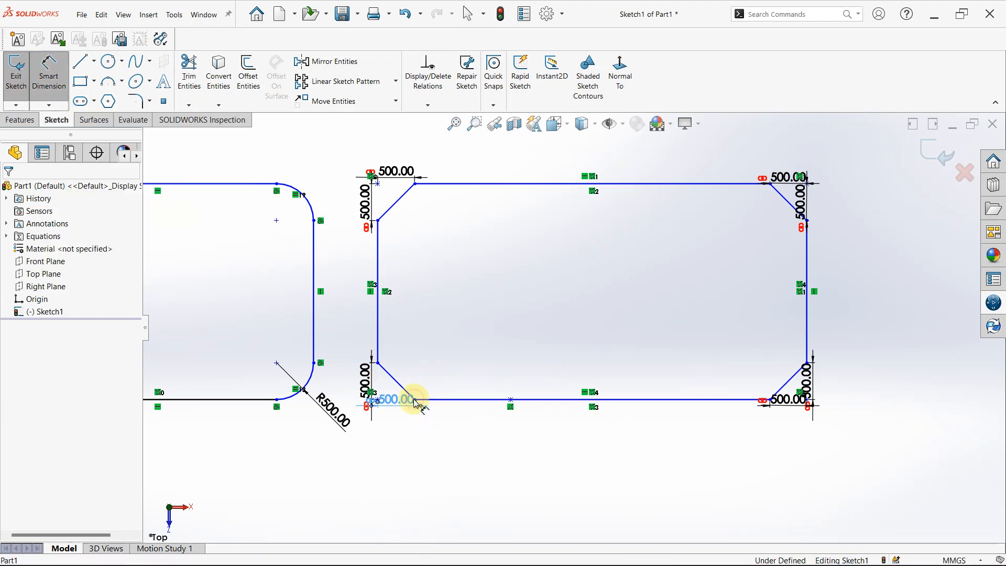
key("Escape")
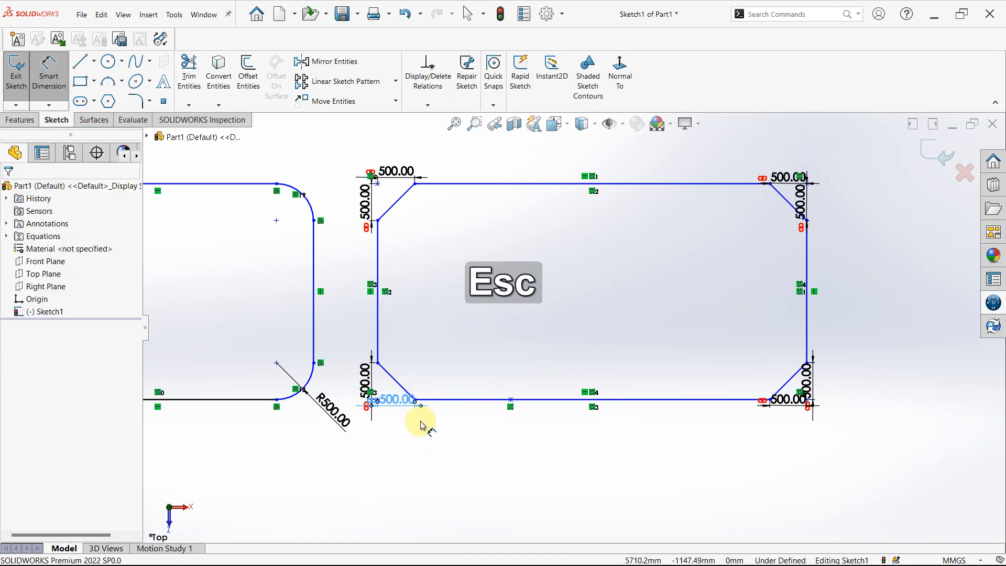
Dimension the sketch point 2000 mm from the right end of the lower-left chamfer along the rectangle's lower line.
scroll(427, 403, "down", 3)
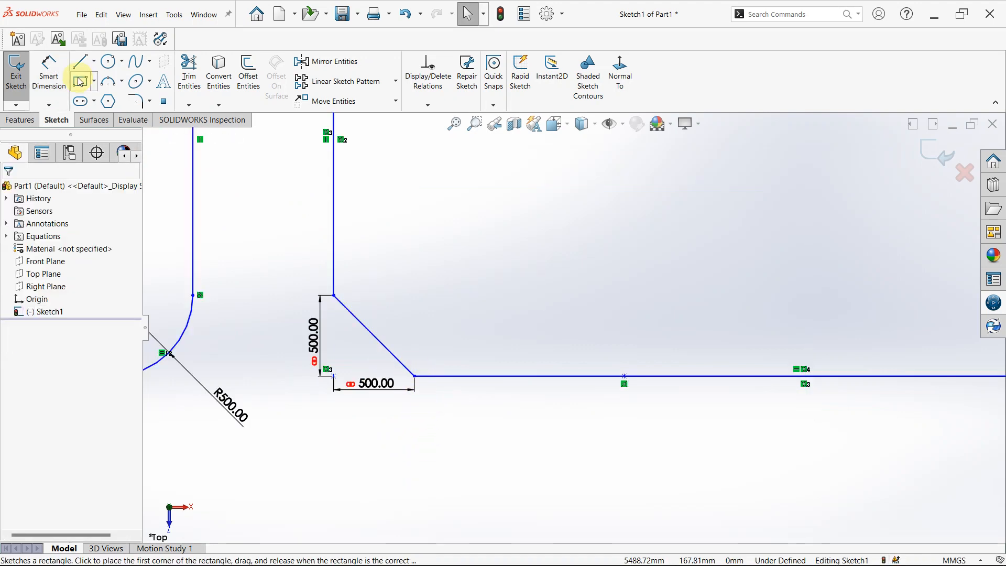
left_click(49, 70)
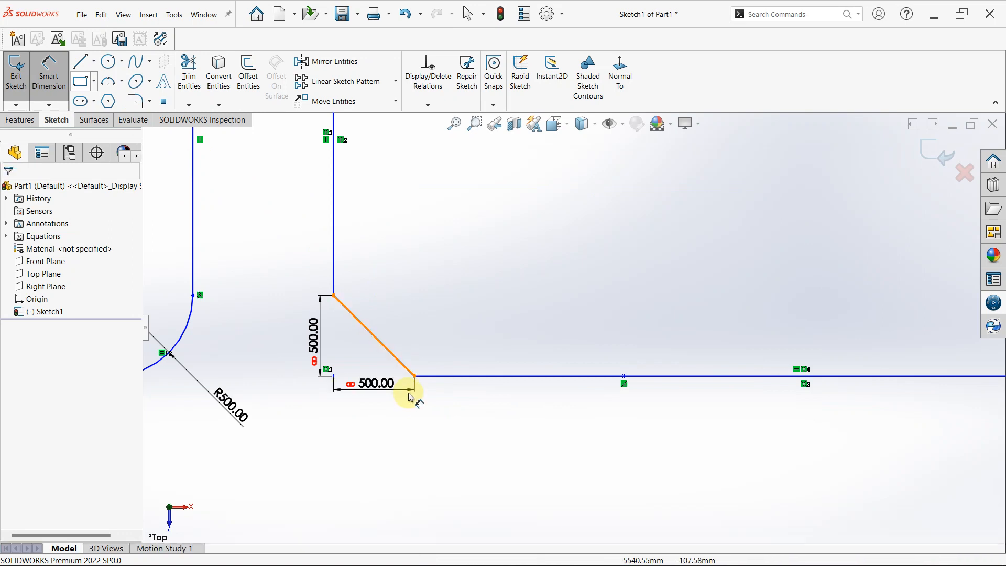
left_click(414, 377)
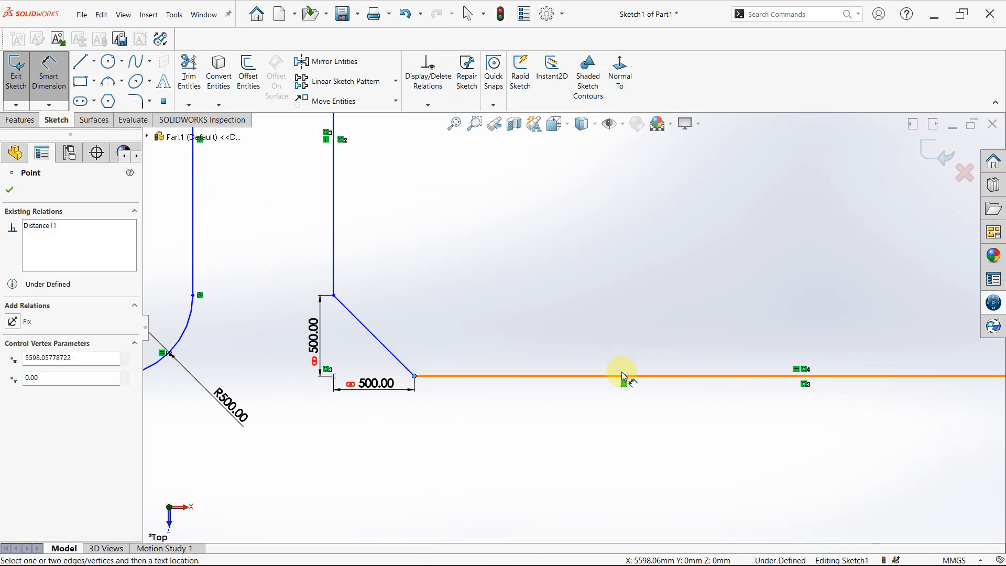
left_click(625, 375)
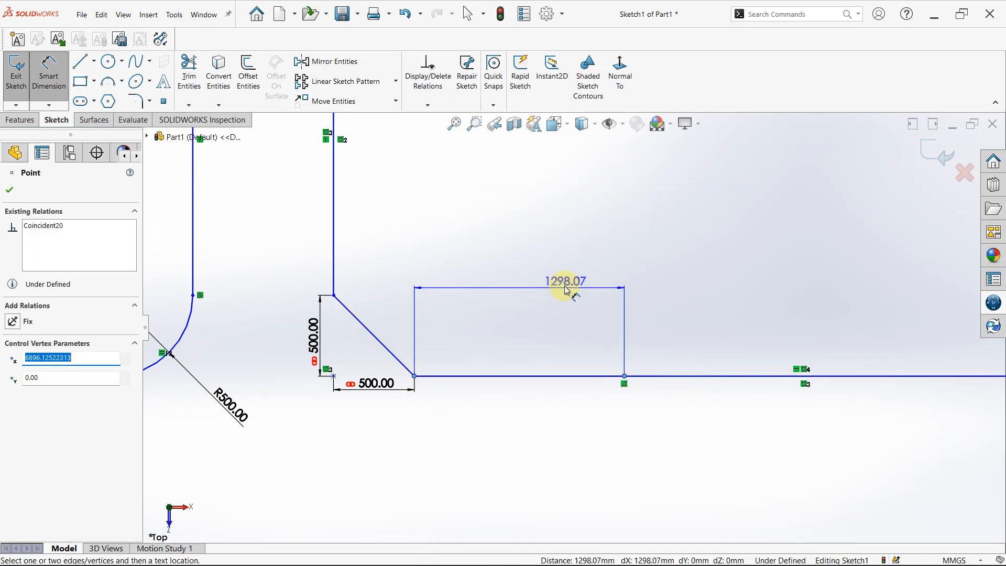
left_click(566, 290)
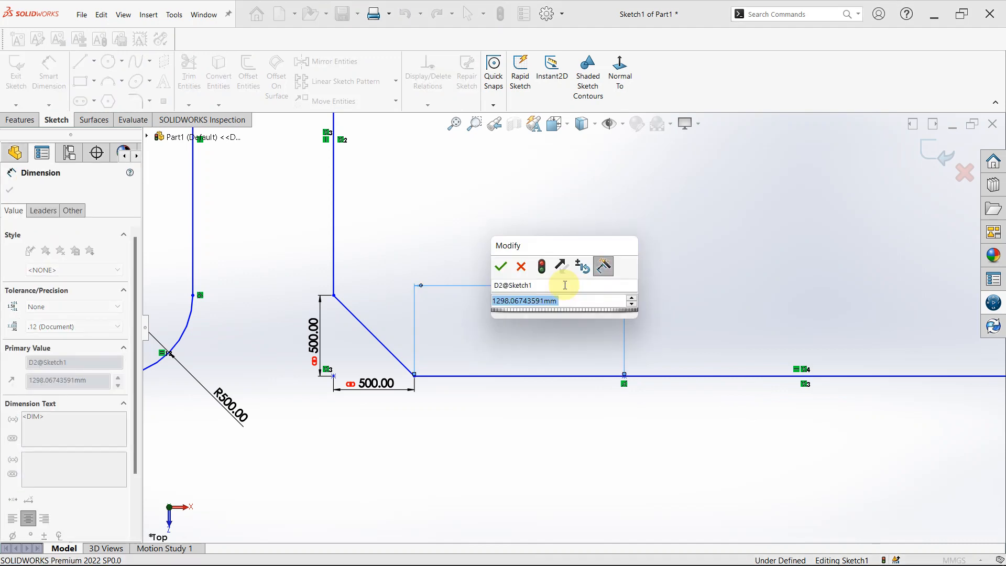
type("20000")
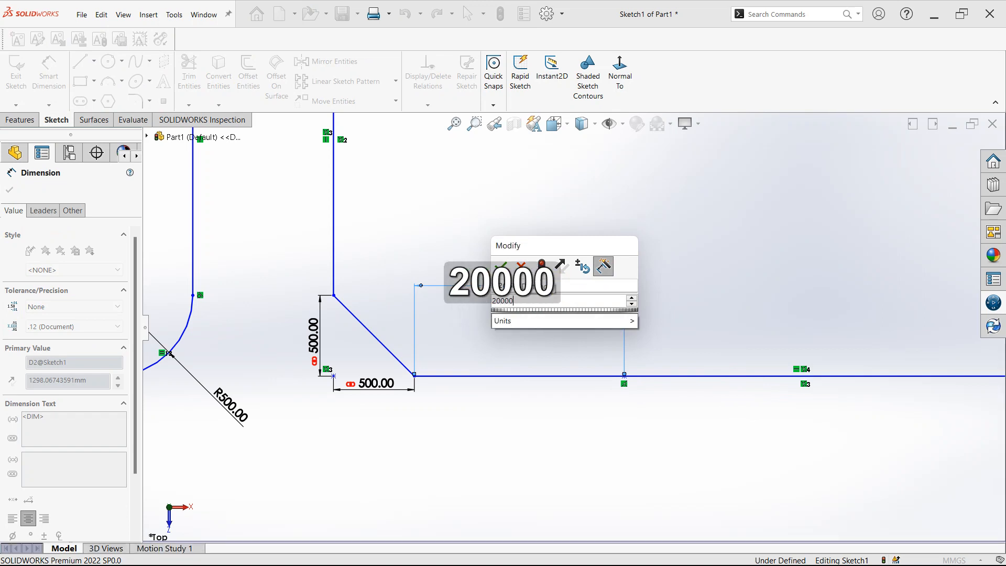
key("BackSpace")
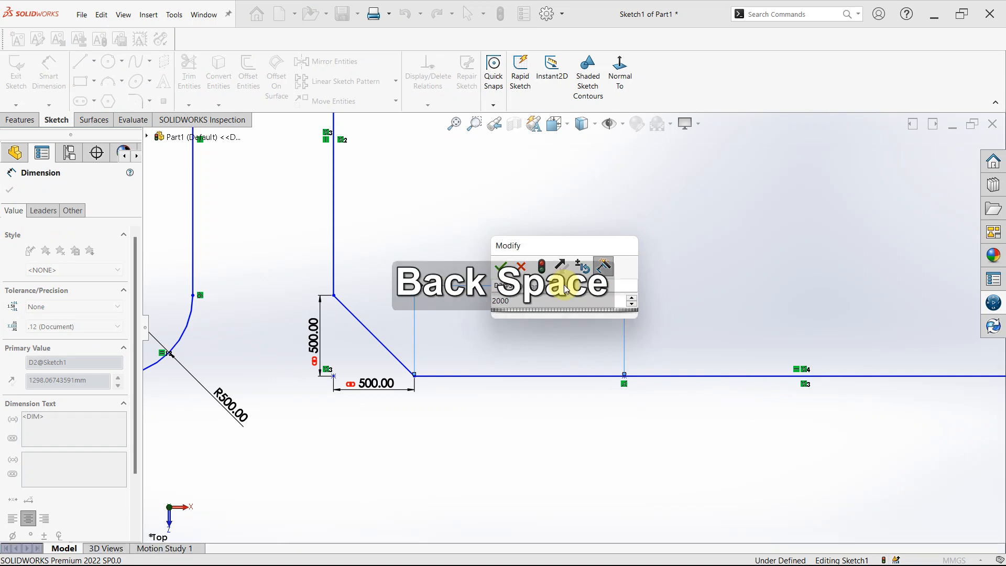
key("Return")
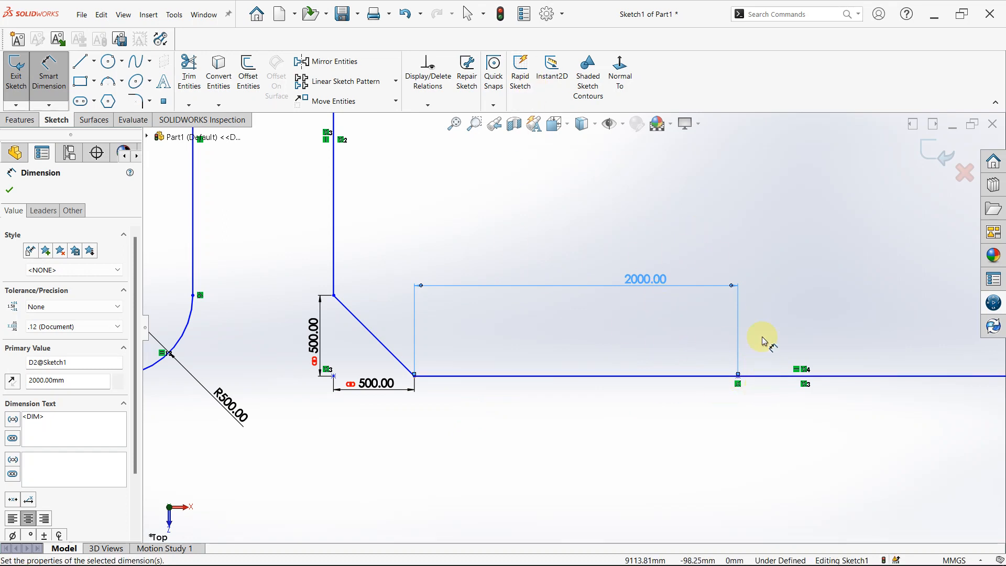
Add the sketch text "the man is on his way" along the upper horizontal line of the chamfered rectangle.
scroll(713, 309, "up", 3)
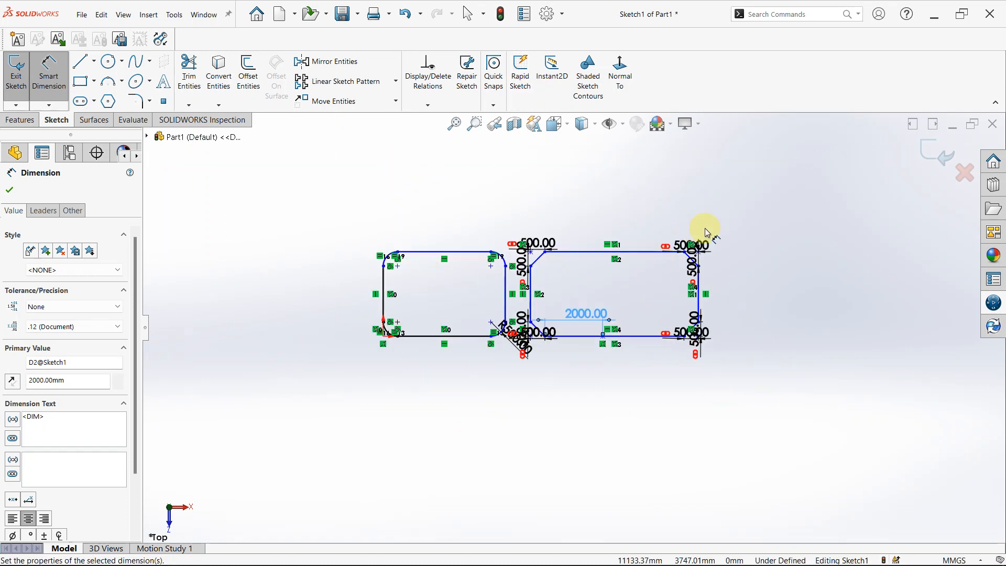
scroll(603, 330, "down", 4)
scroll(478, 201, "up", 2)
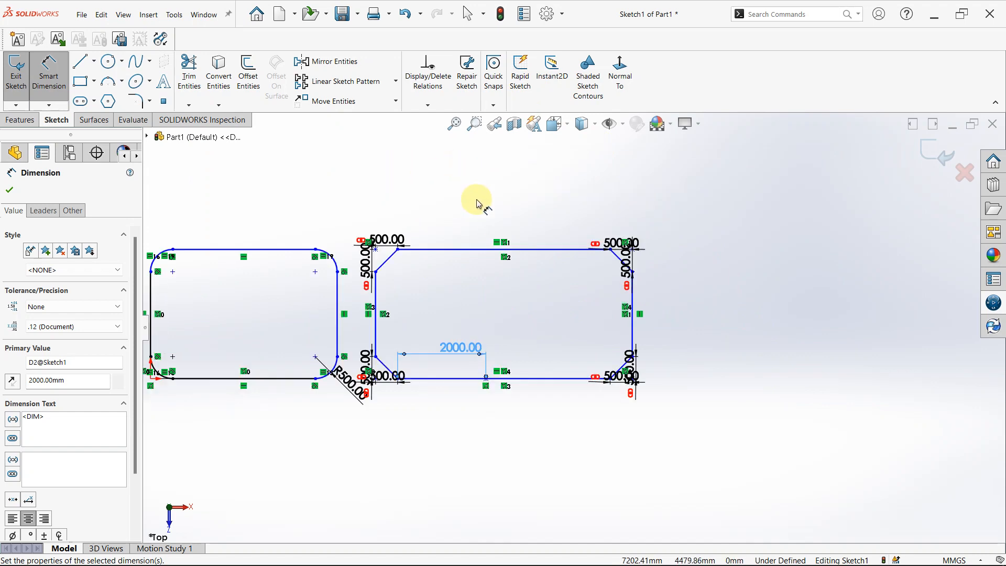
scroll(482, 215, "down", 4)
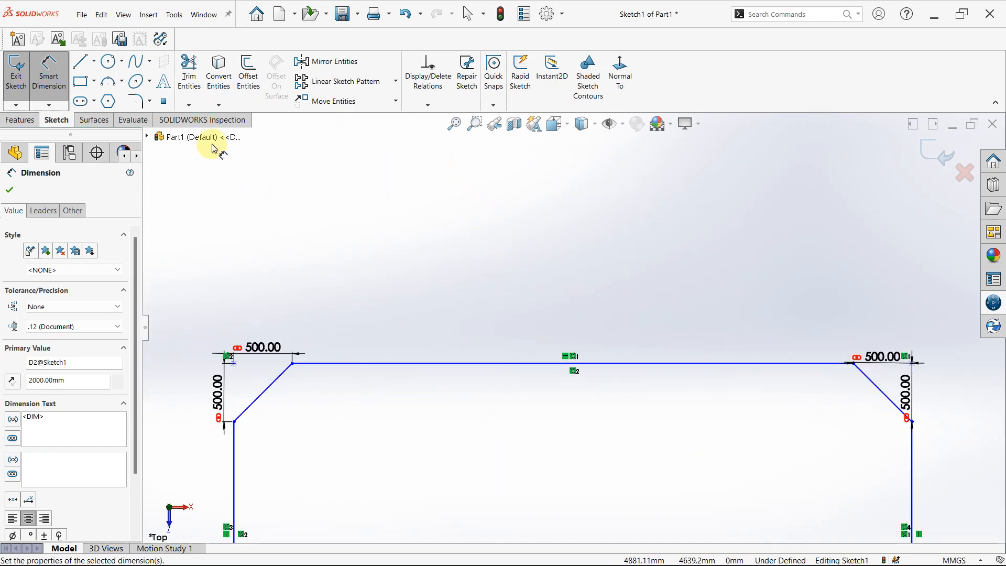
left_click(168, 87)
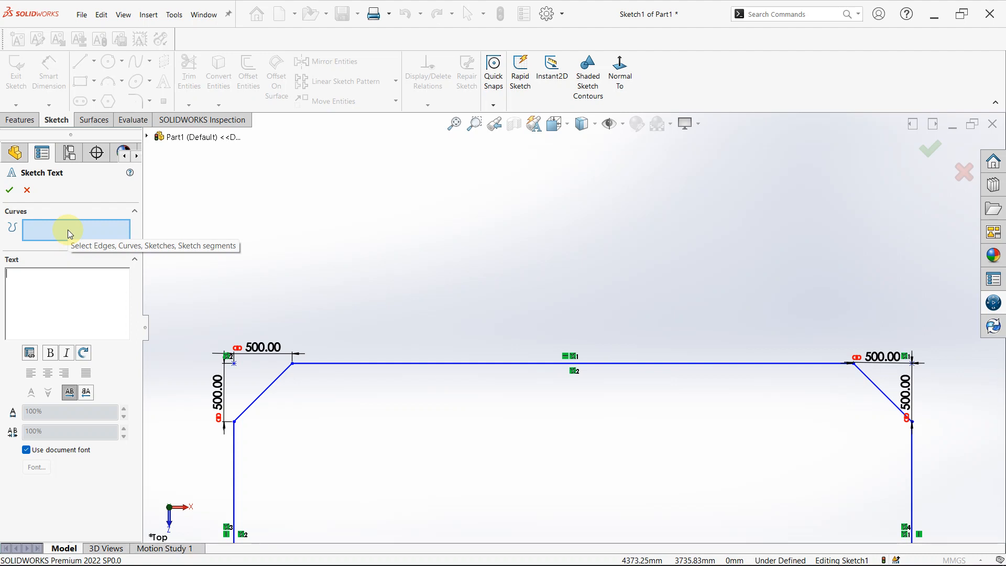
left_click(464, 363)
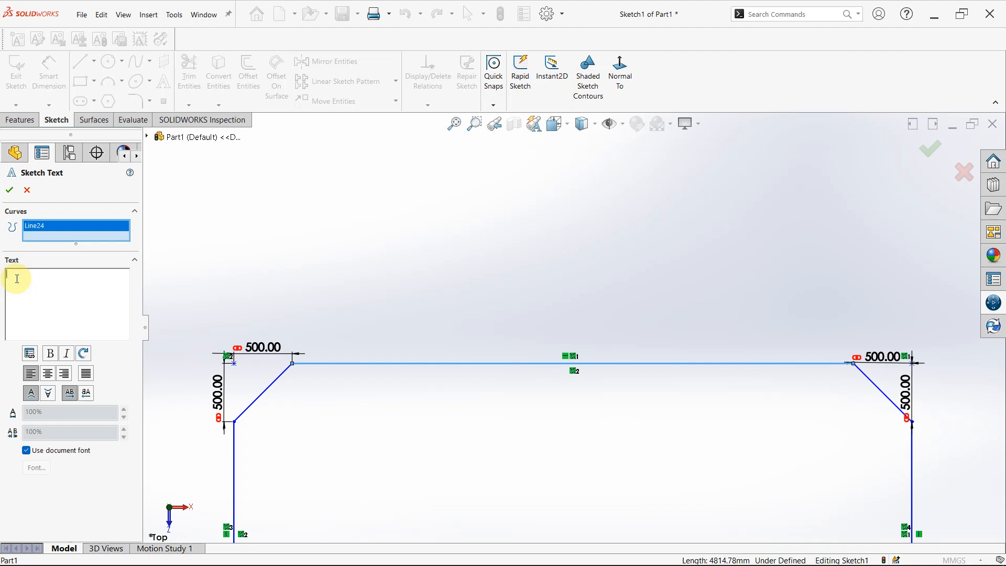
type("the ")
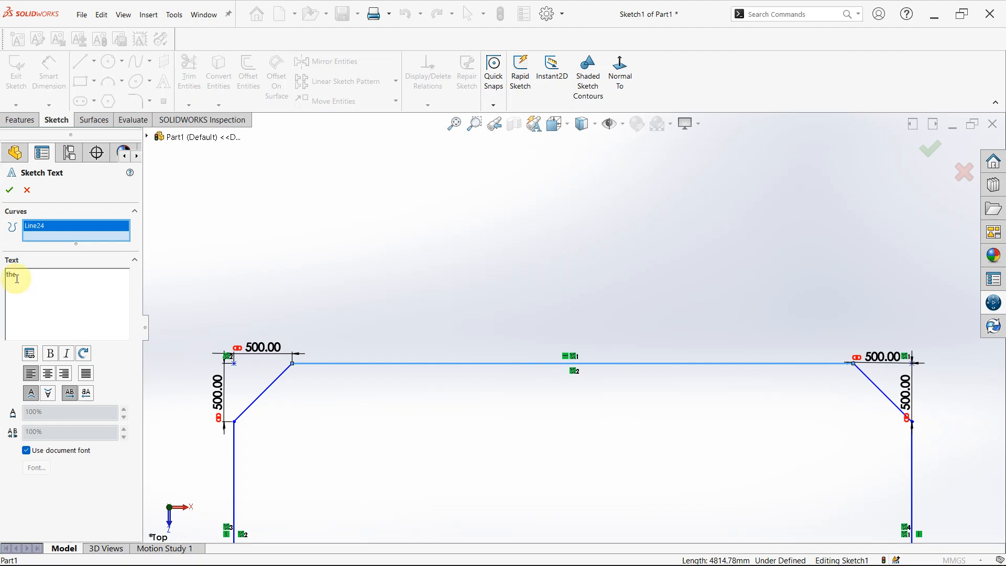
type("m")
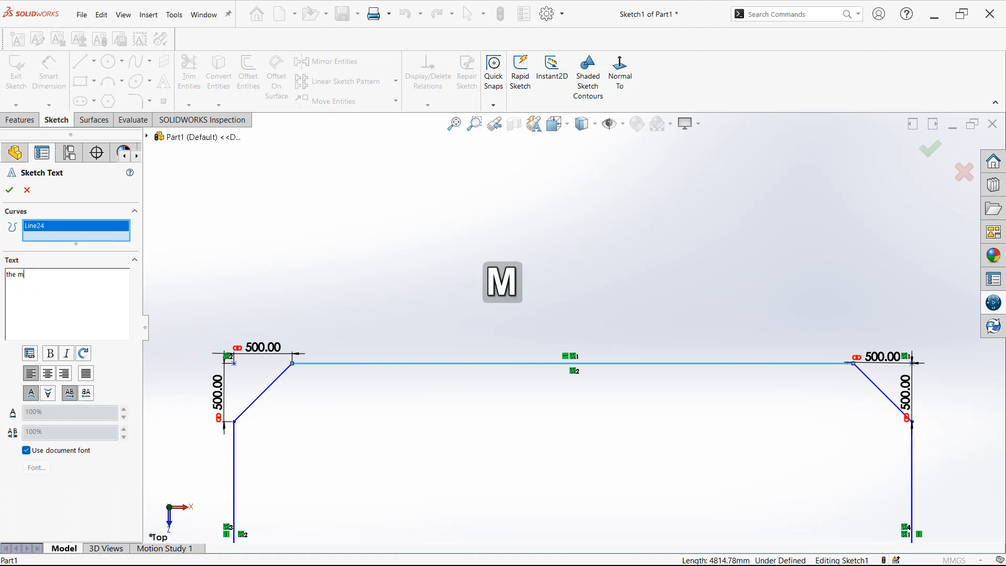
type("an is on")
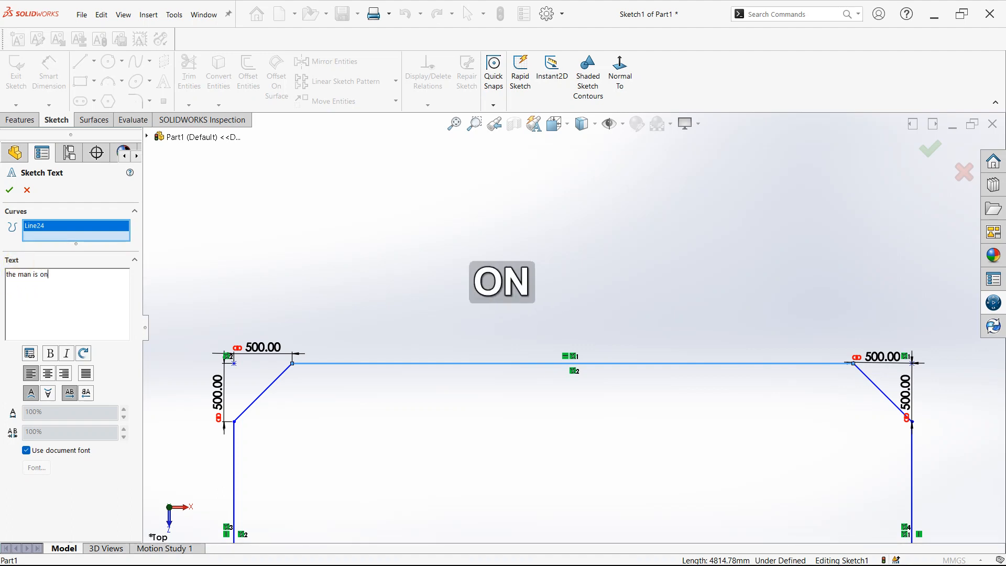
type(" his way")
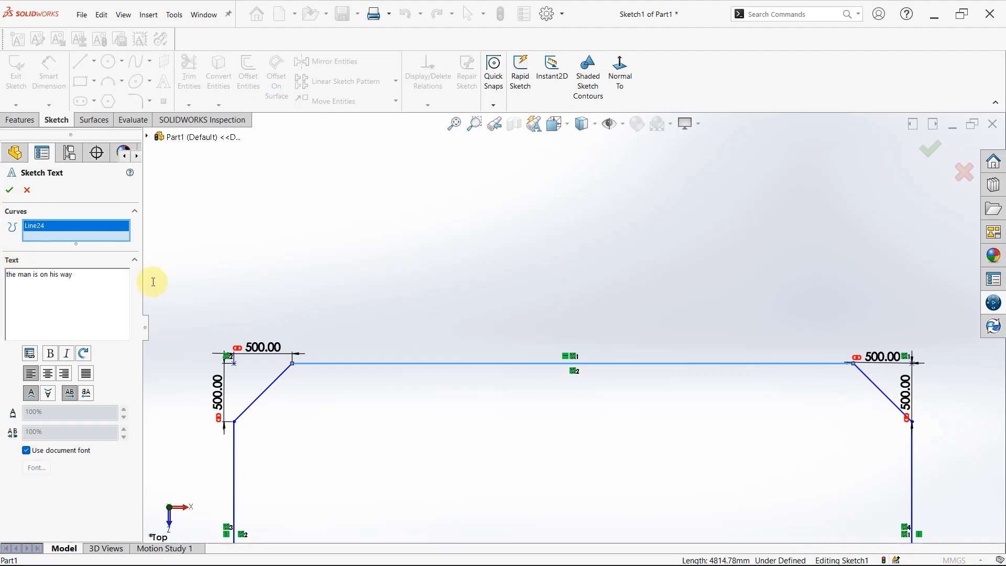
scroll(540, 280, "up", 5)
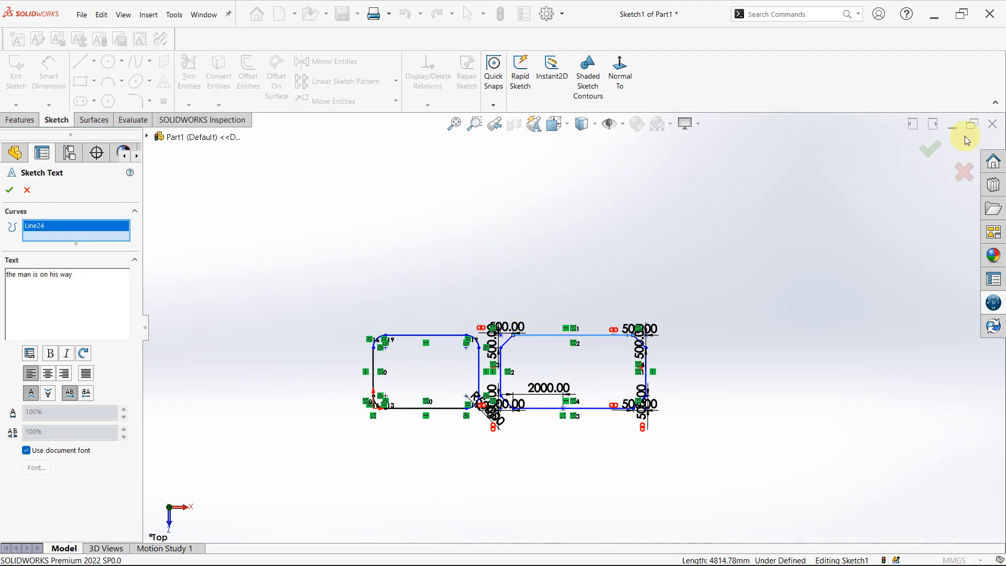
left_click(927, 149)
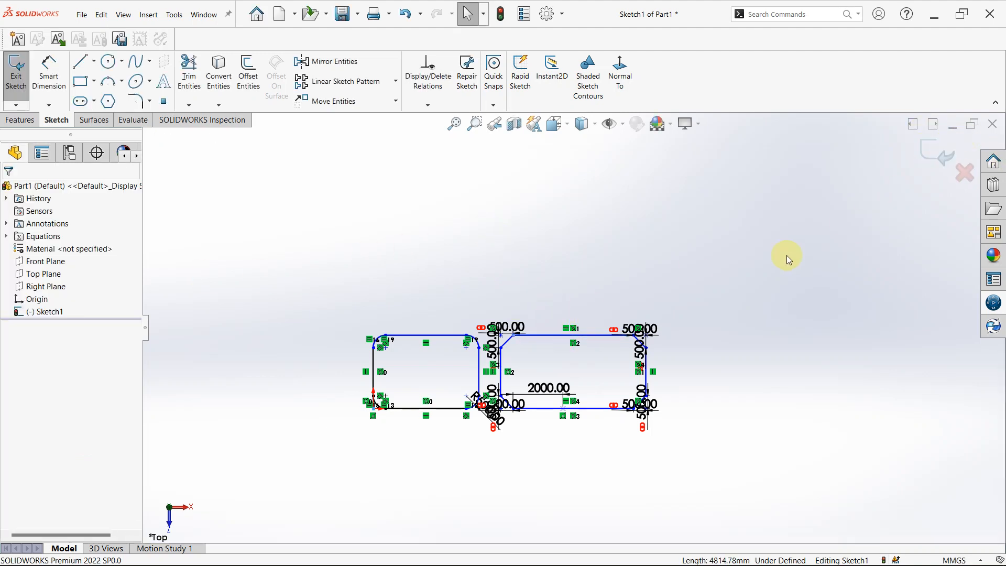
Try to add fully justified sketch text "tt" along the upper line of the filleted rectangle.
scroll(619, 290, "down", 4)
scroll(477, 437, "down", 3)
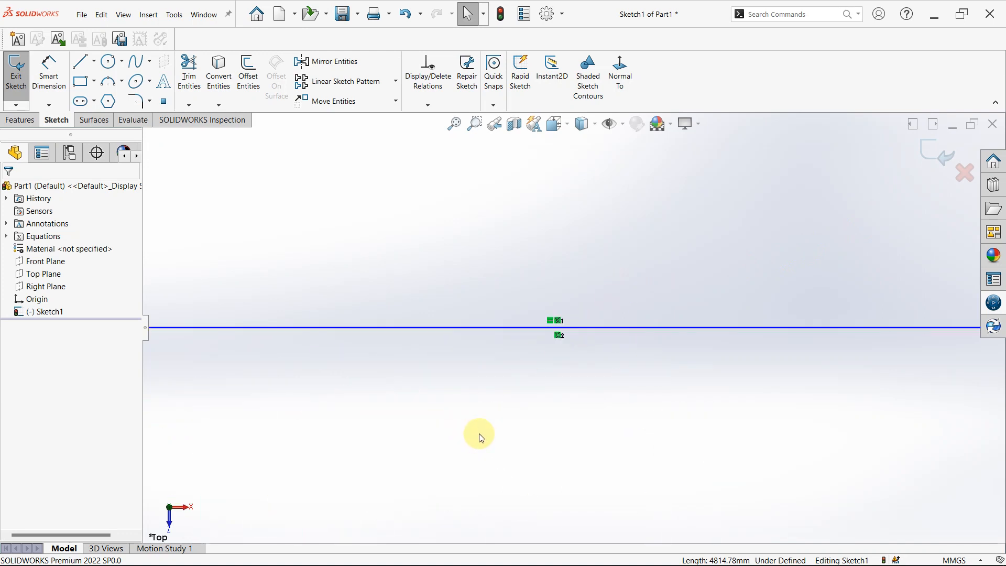
scroll(479, 433, "up", 6)
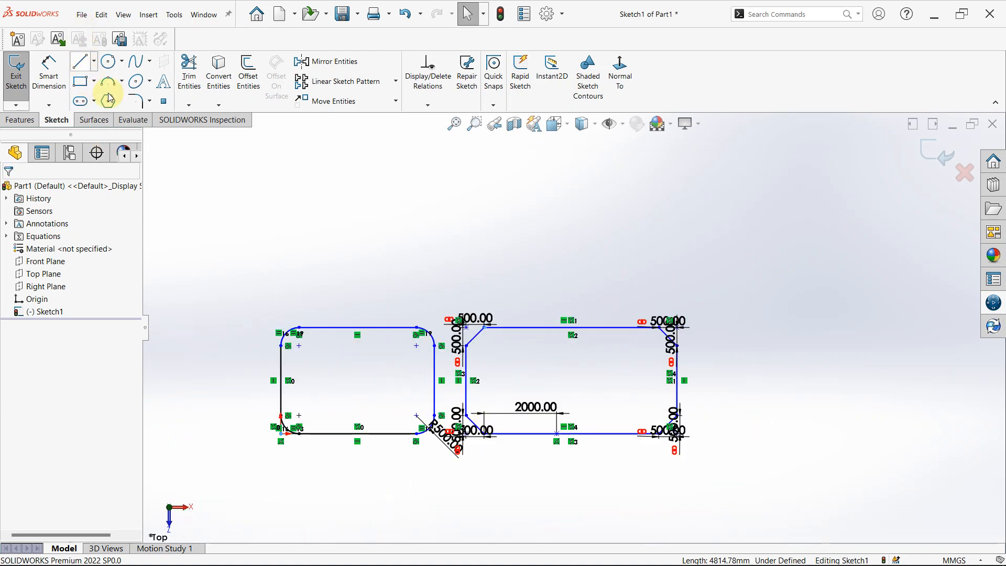
left_click(161, 87)
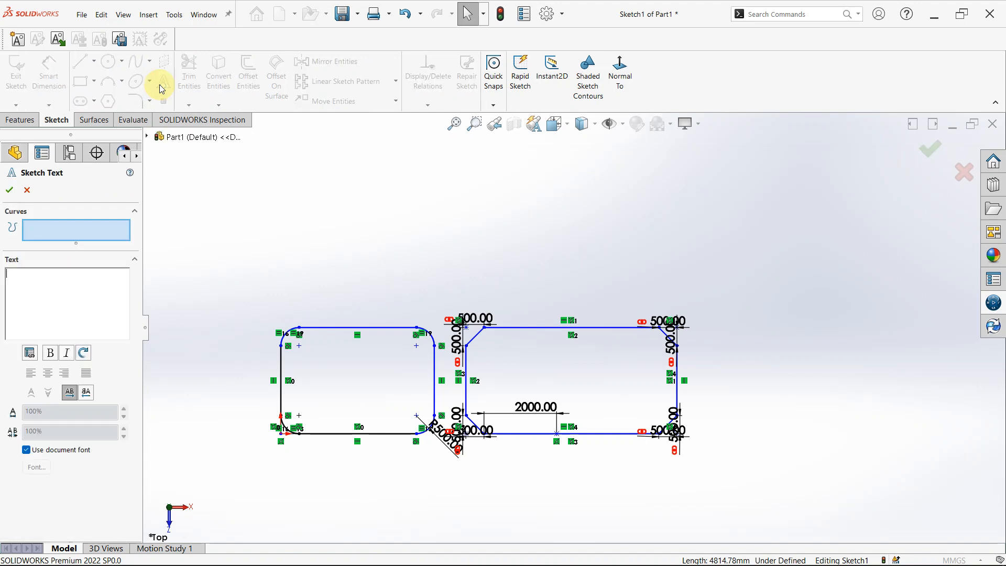
scroll(377, 330, "down", 4)
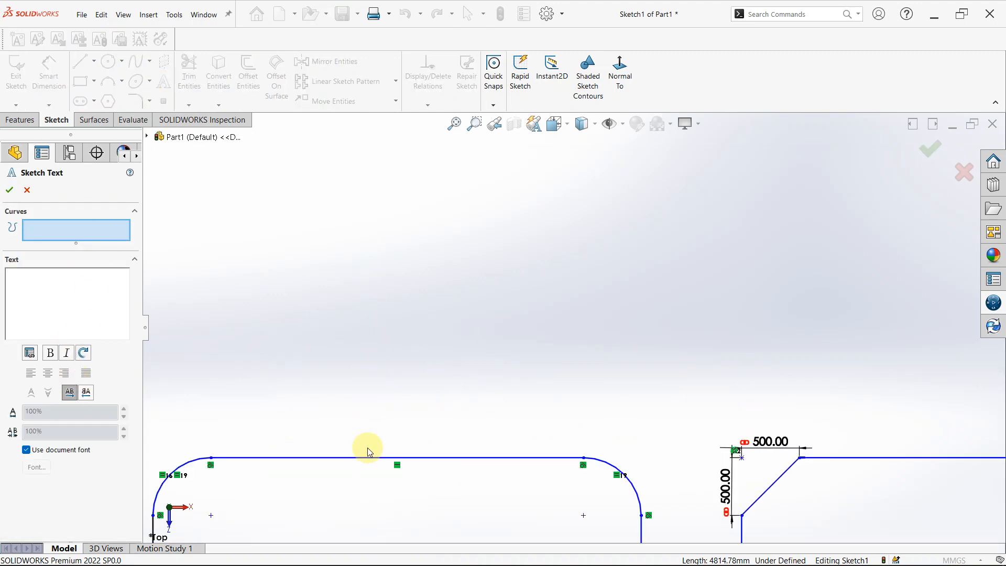
left_click(364, 457)
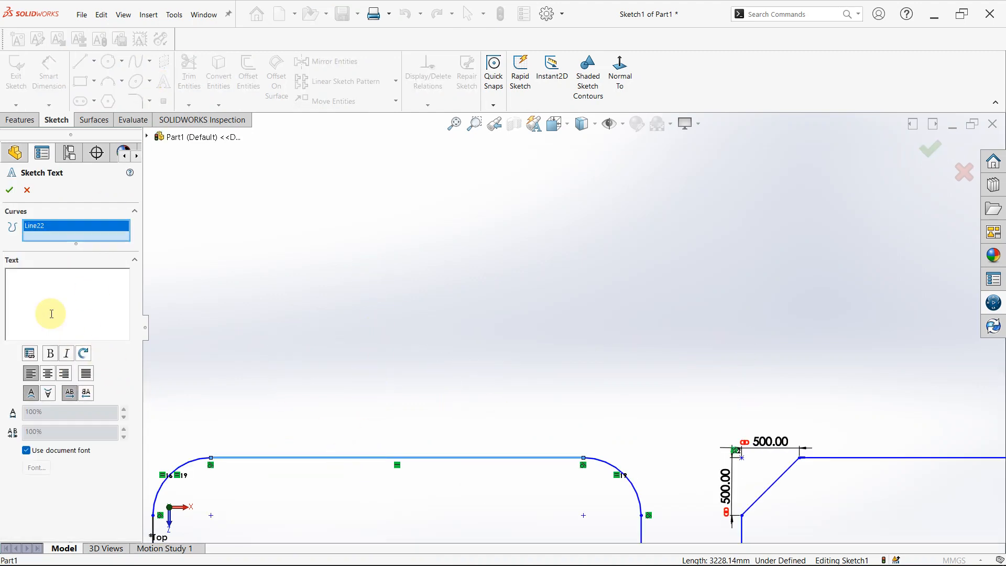
key("t")
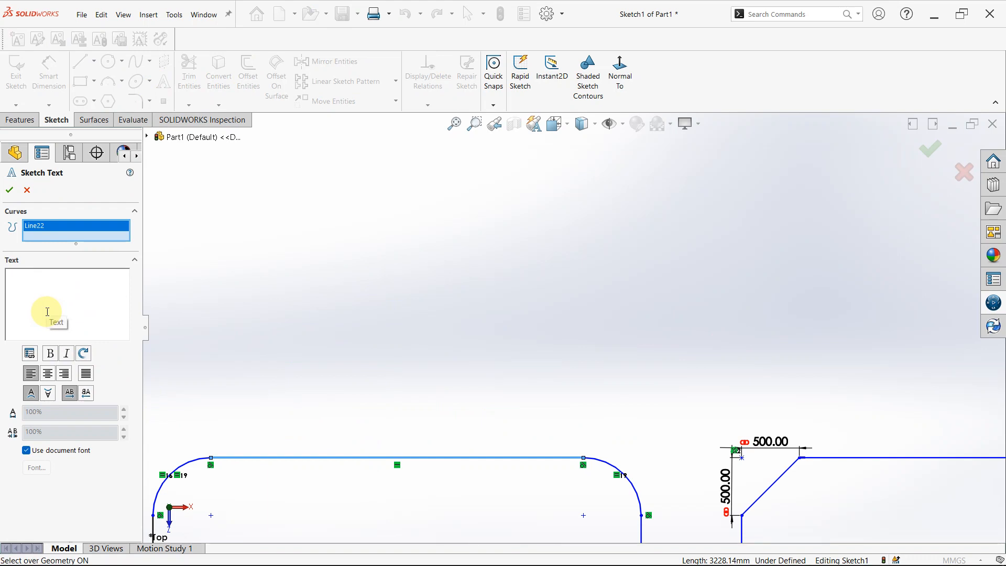
type("tt")
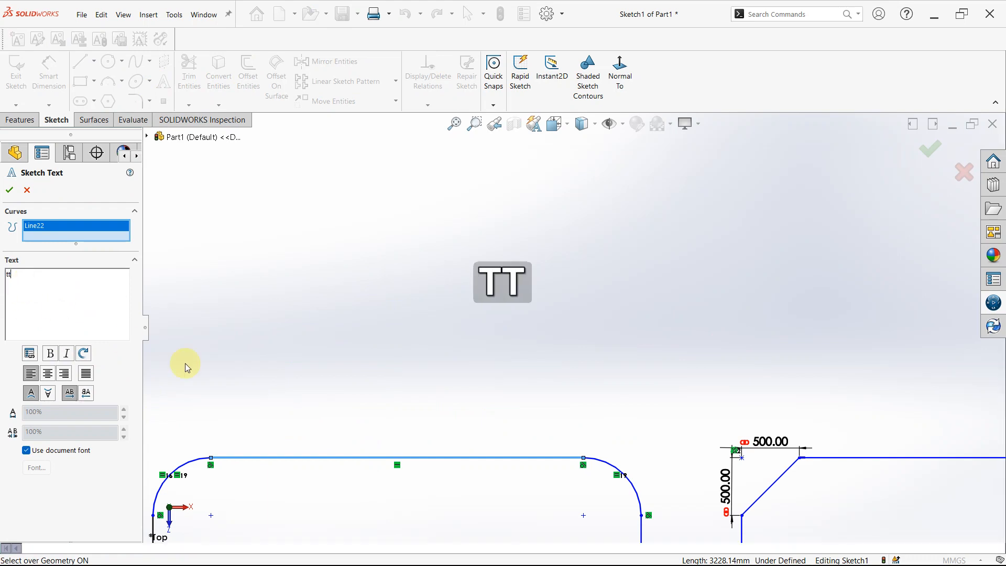
scroll(273, 395, "up", 2)
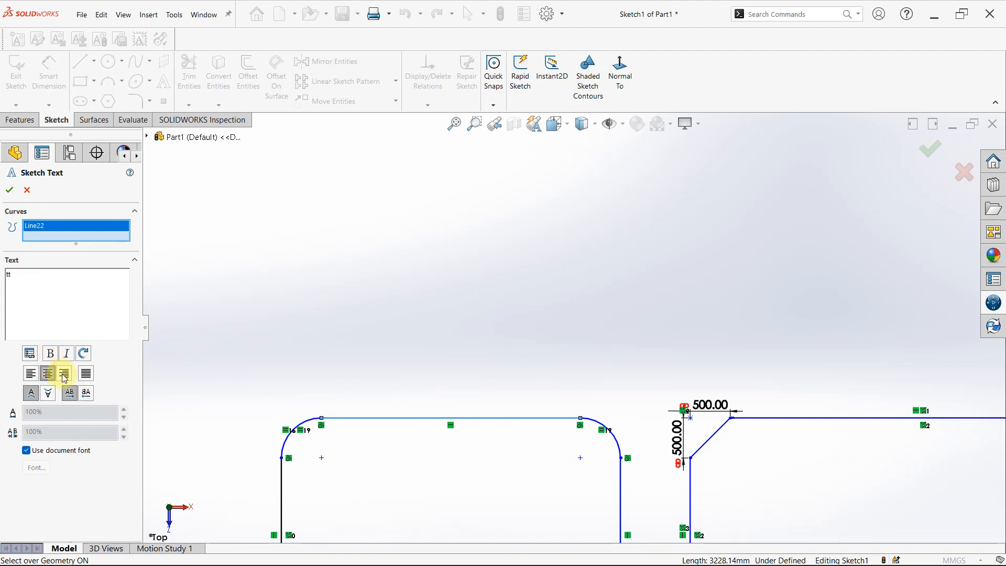
left_click(86, 373)
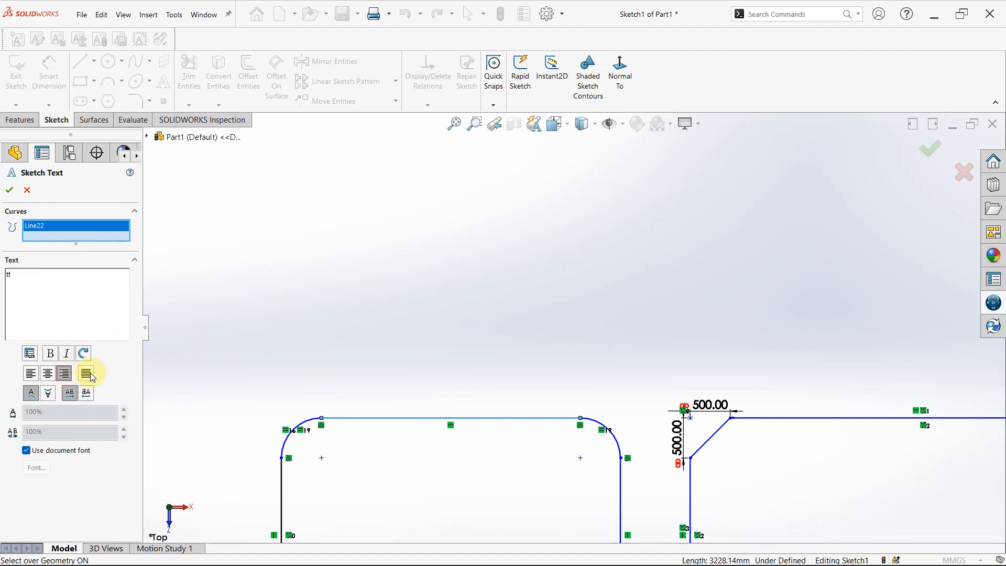
left_click(28, 190)
scroll(486, 227, "up", 3)
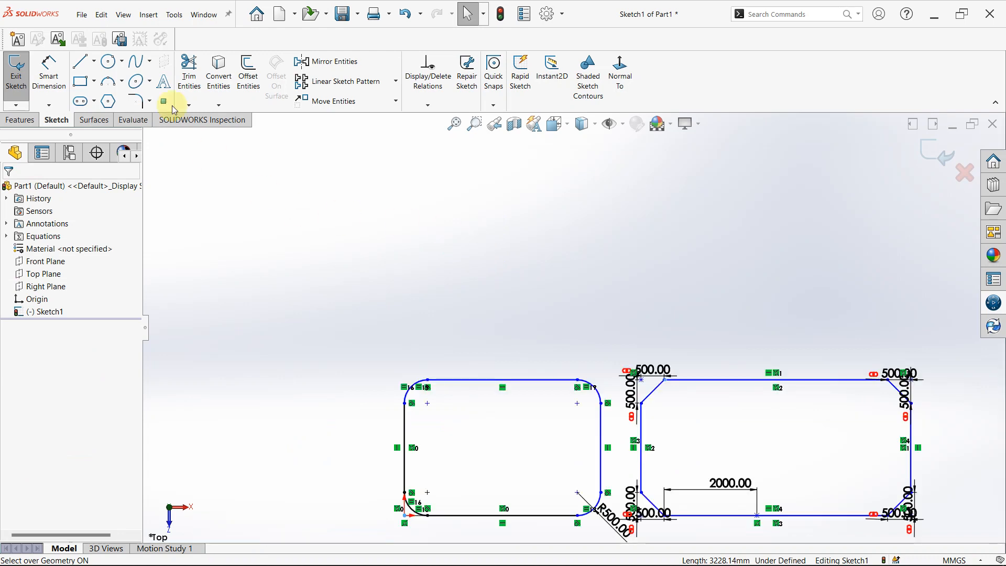
scroll(880, 499, "down", 3)
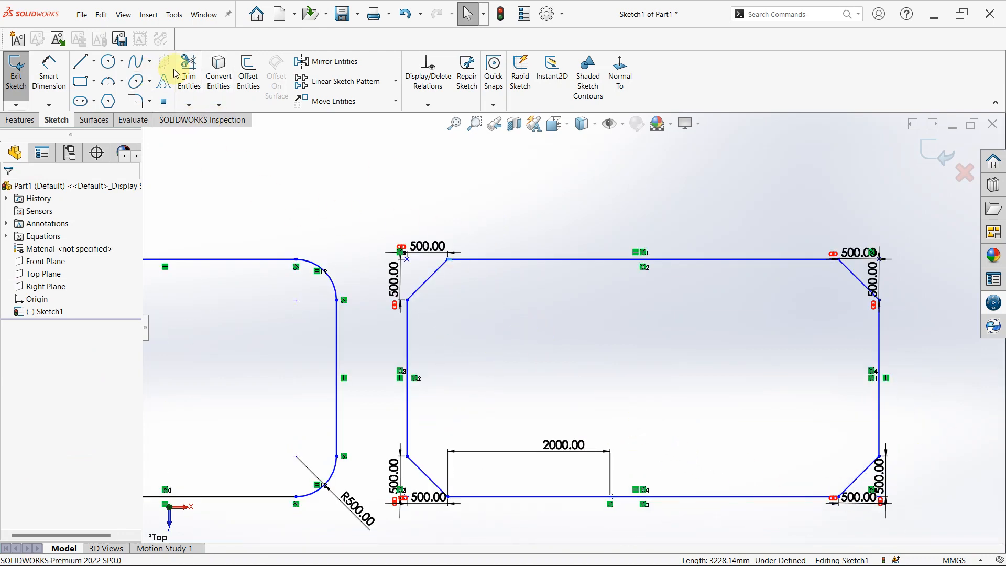
left_click(189, 107)
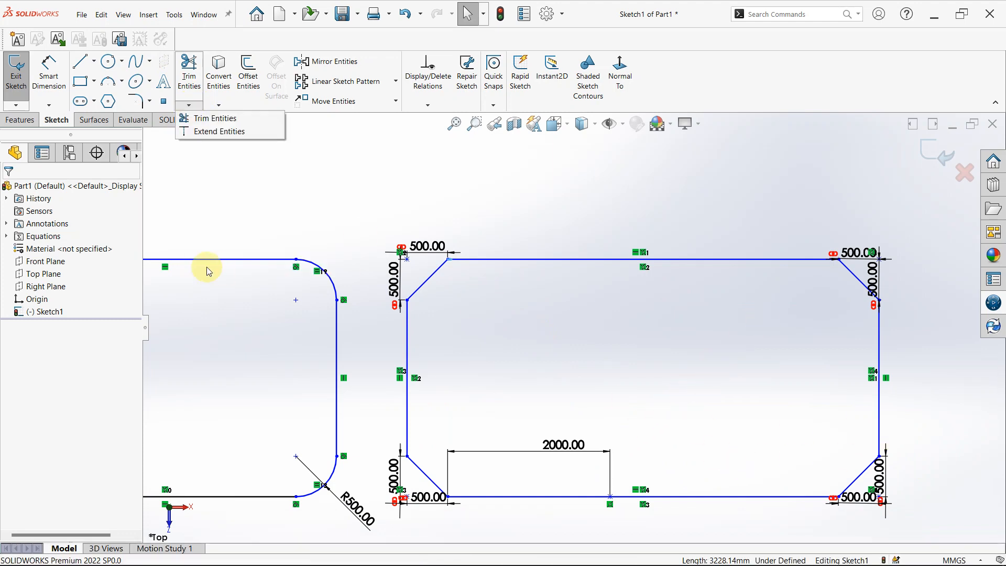
mouse_move(196, 108)
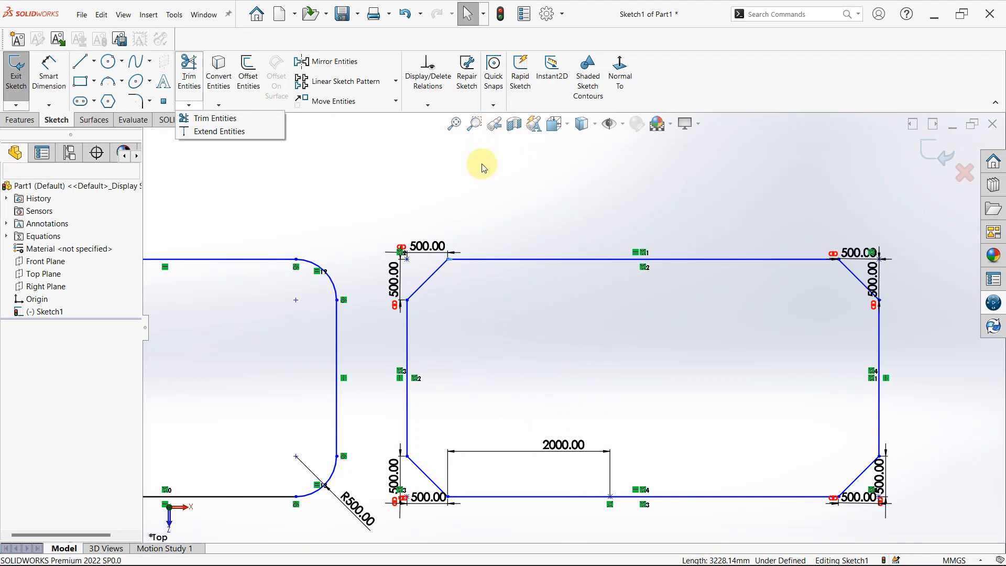
Delete the filleted and chamfered rectangles from the sketch together with all their dimensions and the sketch point.
scroll(581, 234, "up", 3)
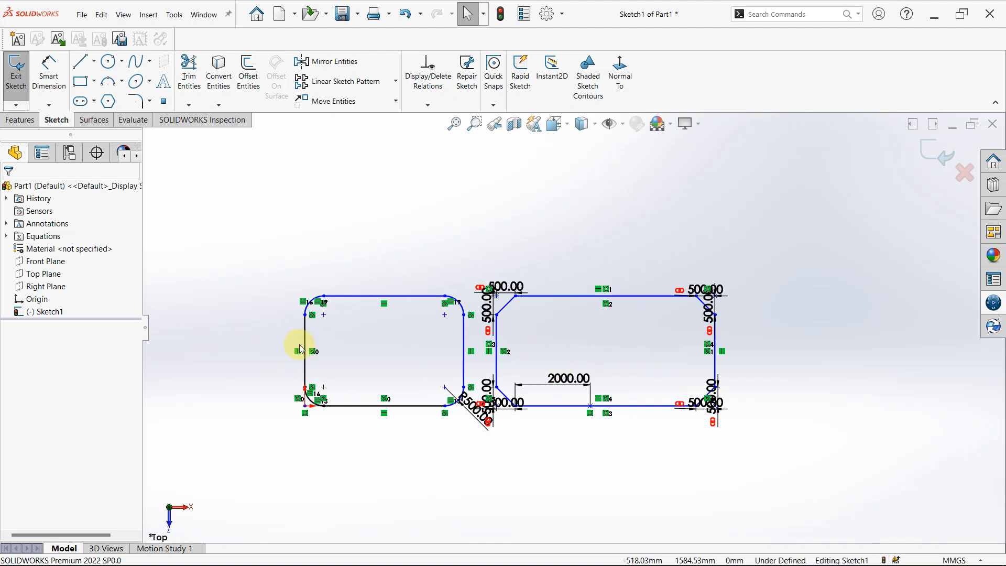
scroll(300, 344, "down", 1)
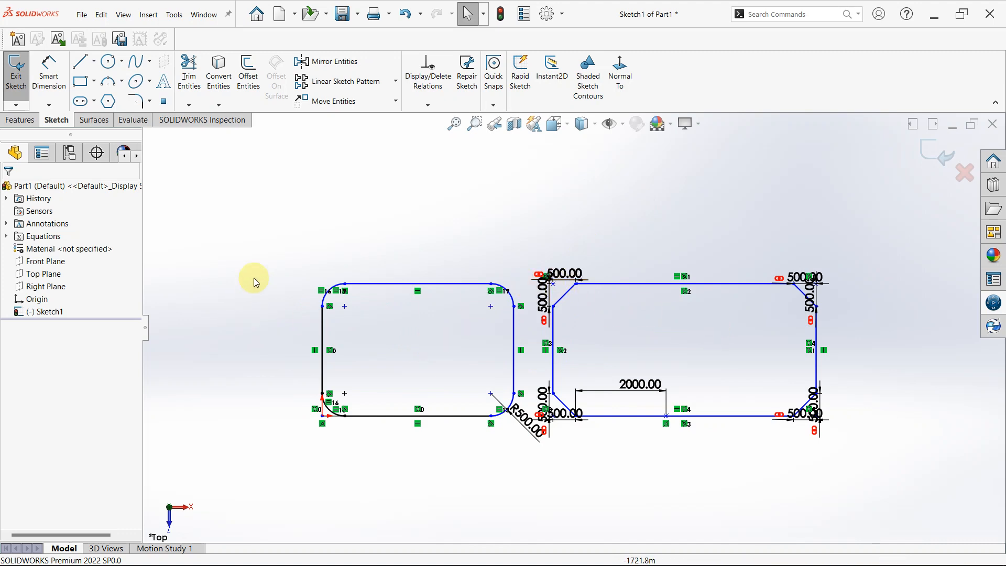
mouse_move(255, 236)
left_mouse_down()
mouse_move(540, 524)
mouse_move(891, 505)
left_mouse_up()
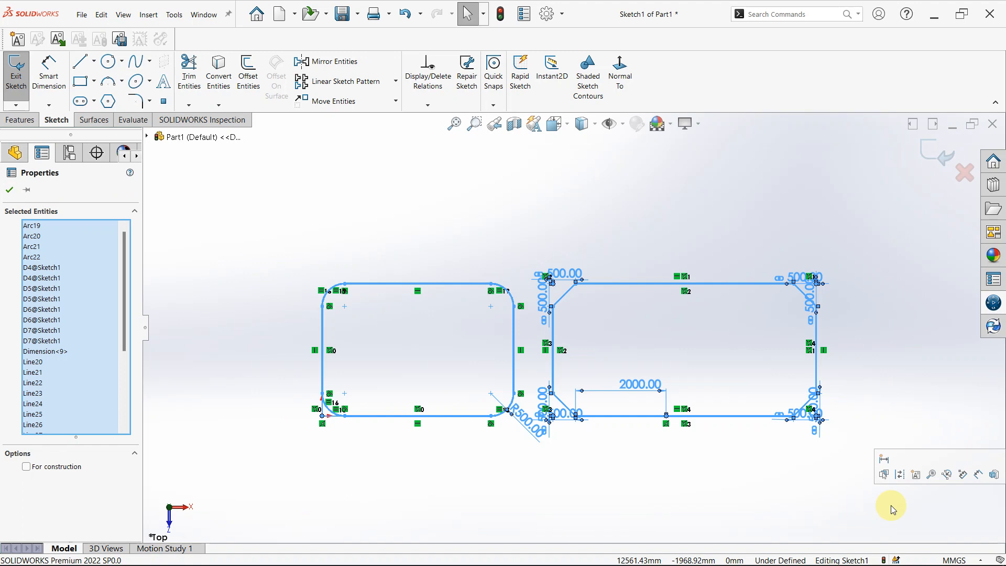
key("Delete")
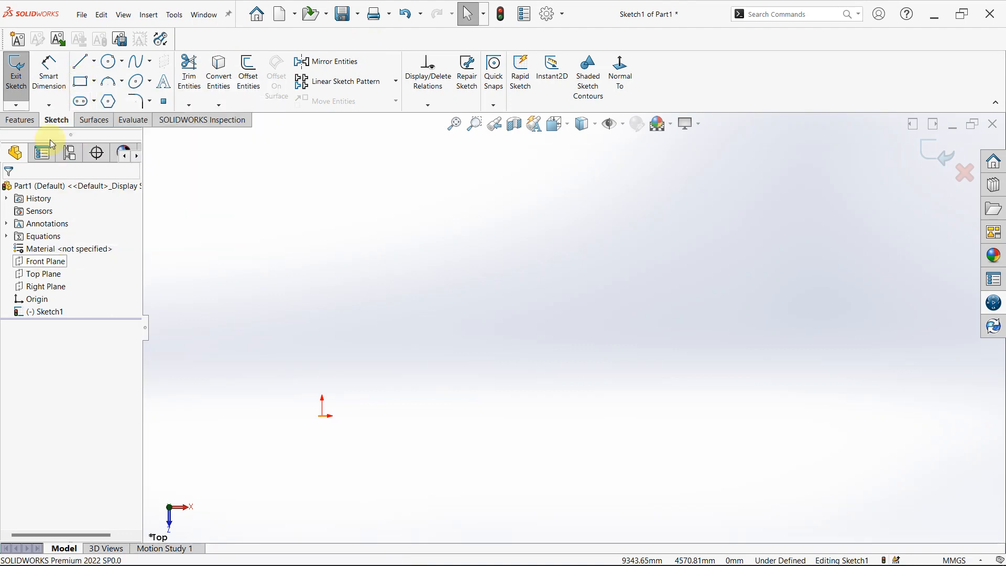
Sketch a corner rectangle about 10047 mm wide and 3310 mm high, with its lower-left corner near the origin.
left_click(80, 81)
left_click_drag(294, 257, 748, 406)
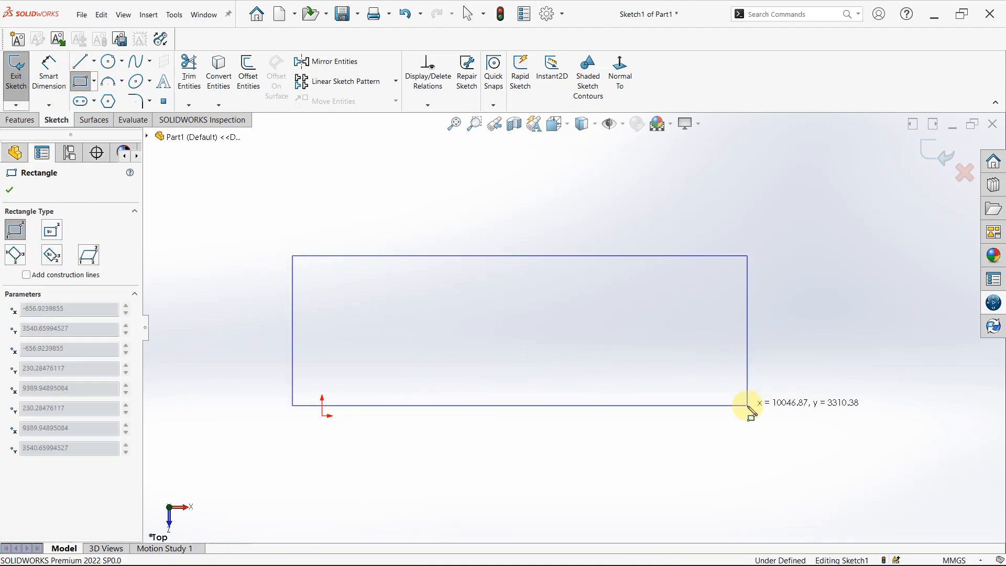
key("Escape")
Make the rectangle's lower-left corner coincident with the origin.
left_click(343, 419)
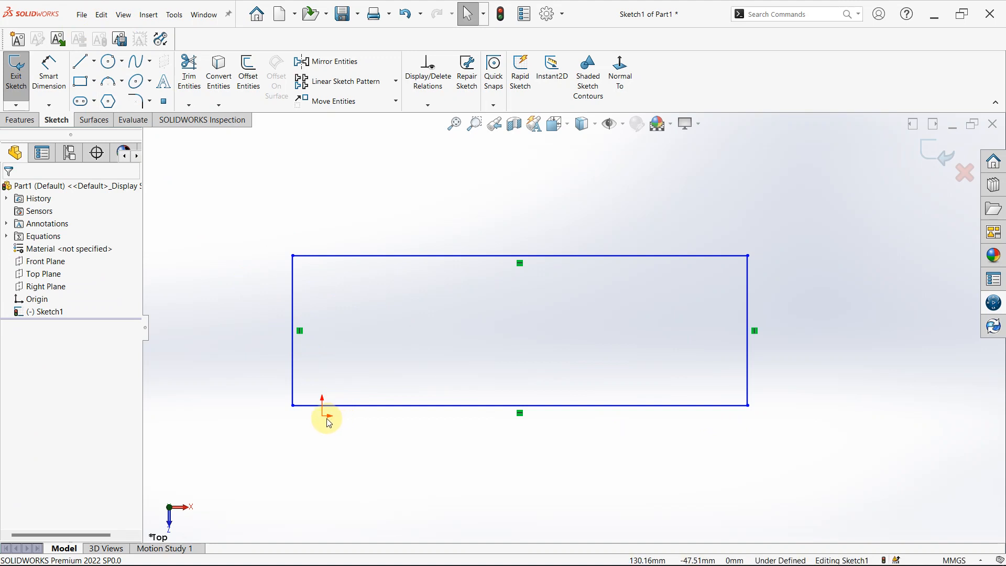
left_click(323, 418)
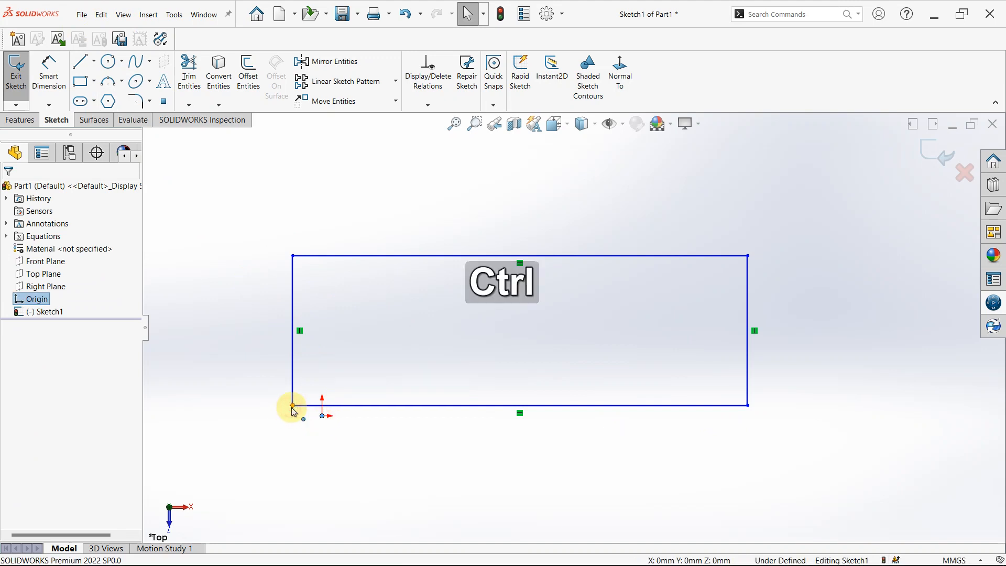
left_click(293, 406, "ctrl")
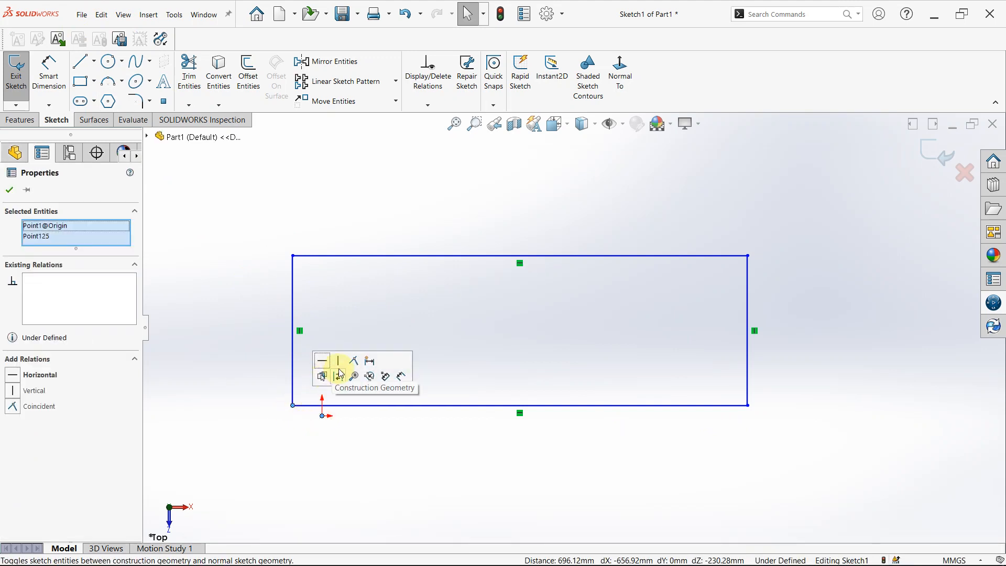
left_click(354, 360)
left_click(342, 477)
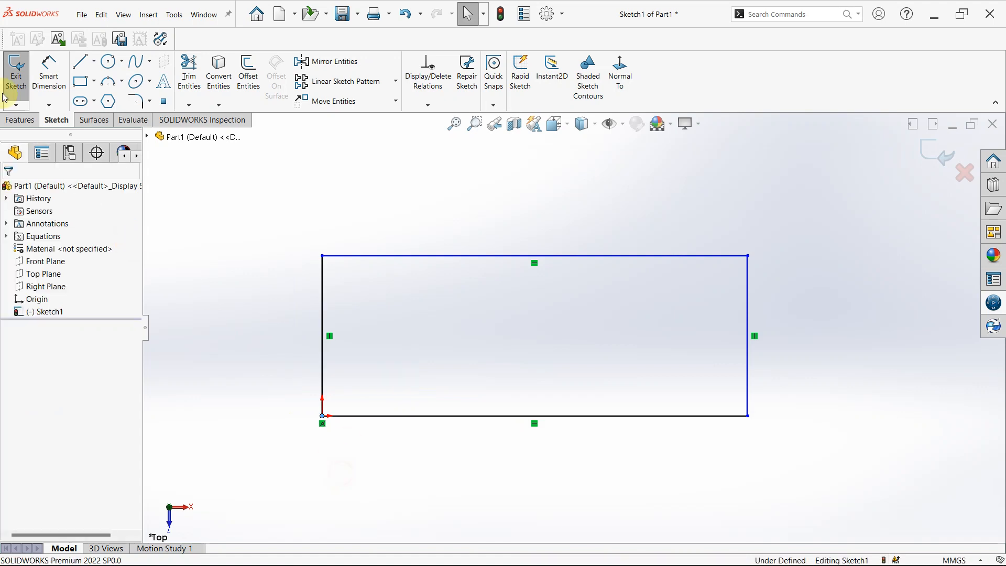
Sketch a horizontal line about 10672 mm long just below the rectangle's upper edge, extending past both vertical sides.
left_click(84, 63)
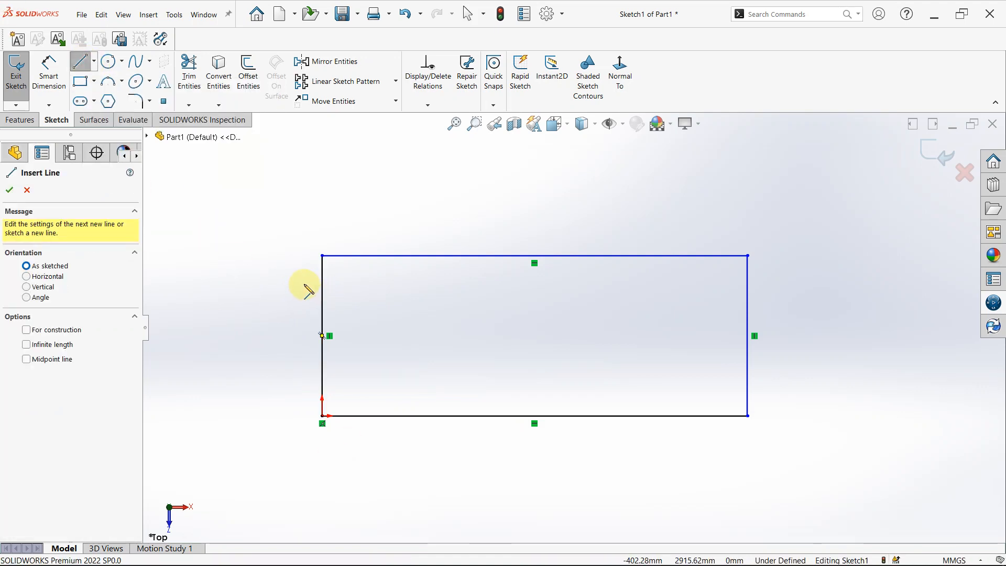
left_click(304, 284)
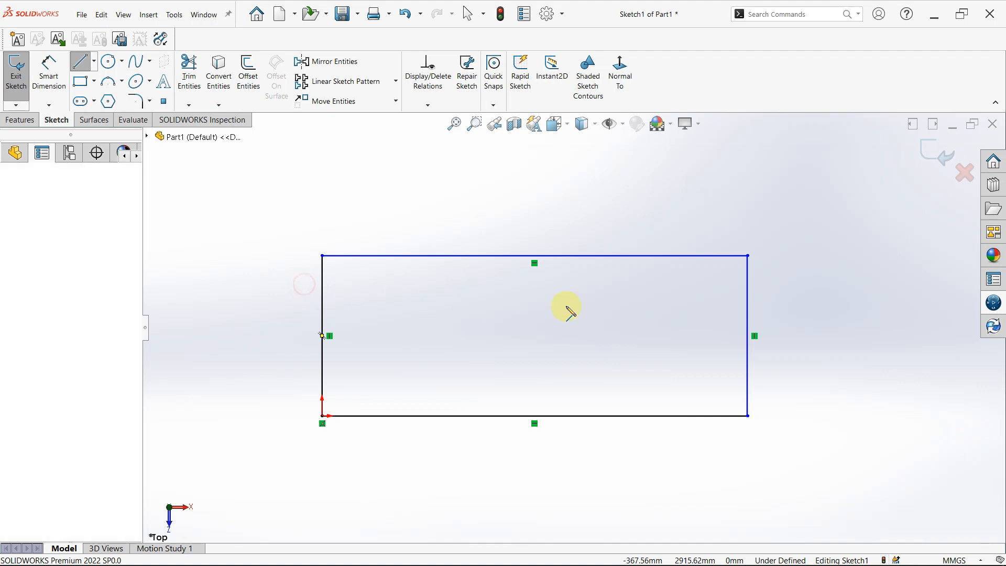
left_click(789, 283)
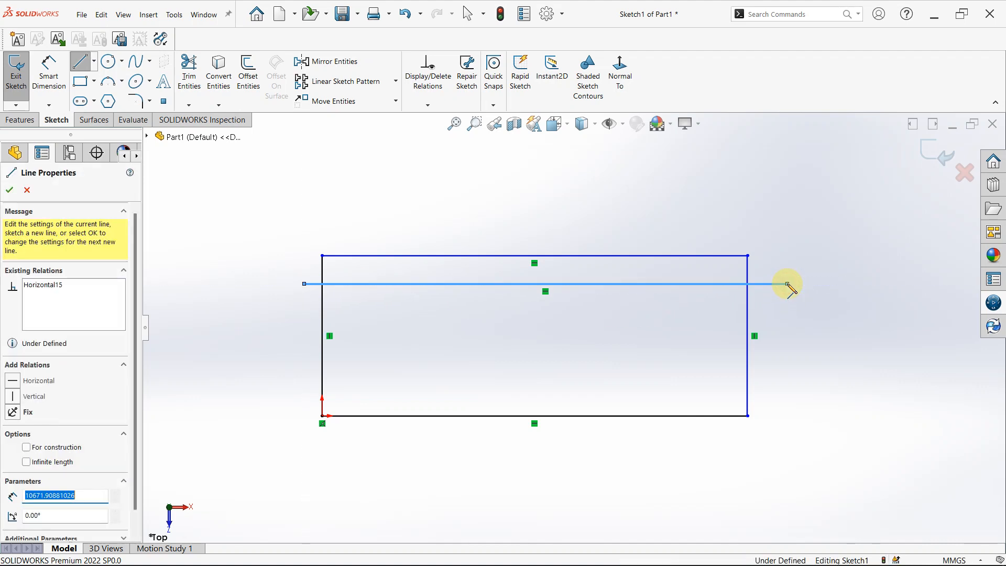
key("Escape")
key("Escape")
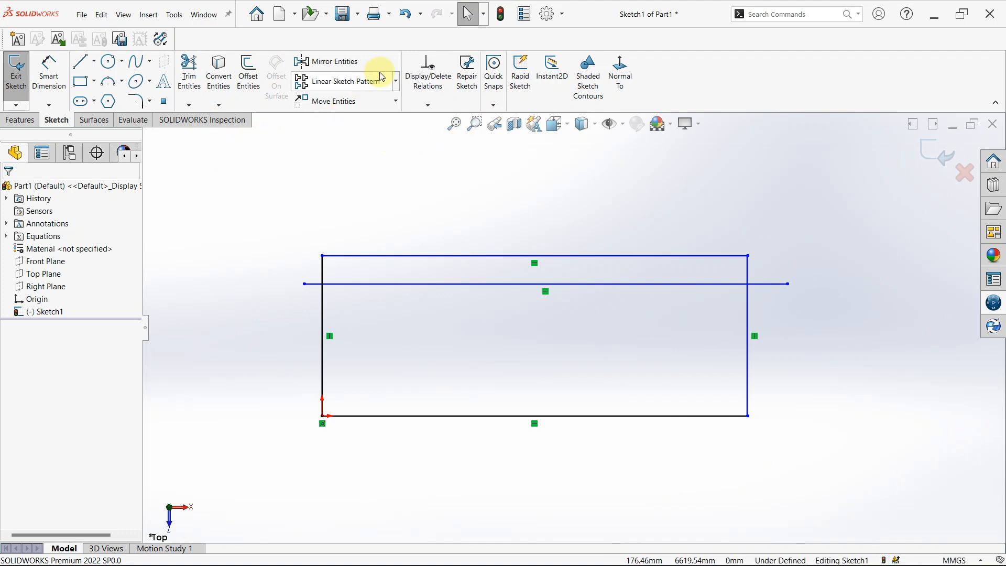
Set up a Linear Sketch Pattern of the long horizontal line, using the rectangle's right vertical side as Direction 1.
left_click(397, 85)
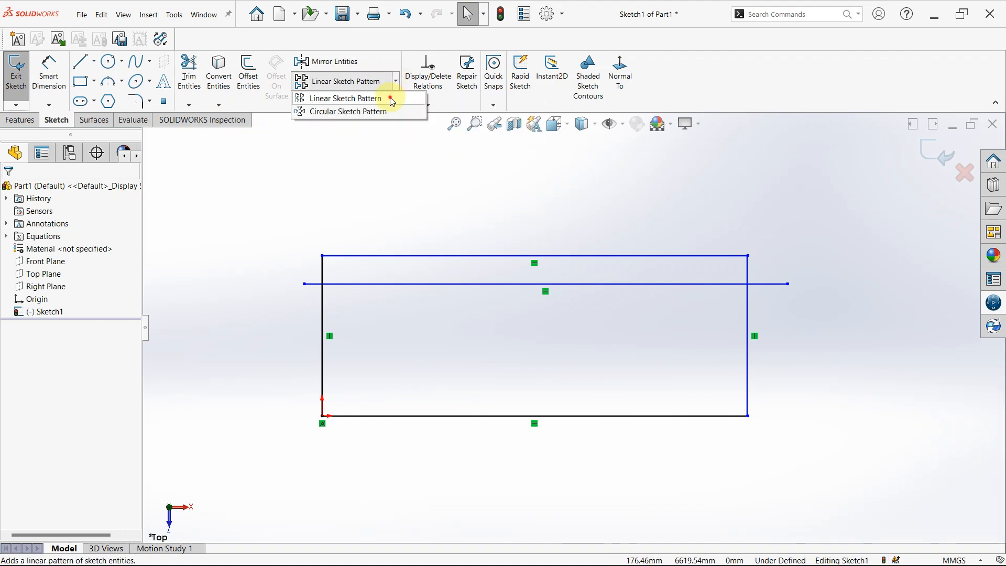
left_click(393, 102)
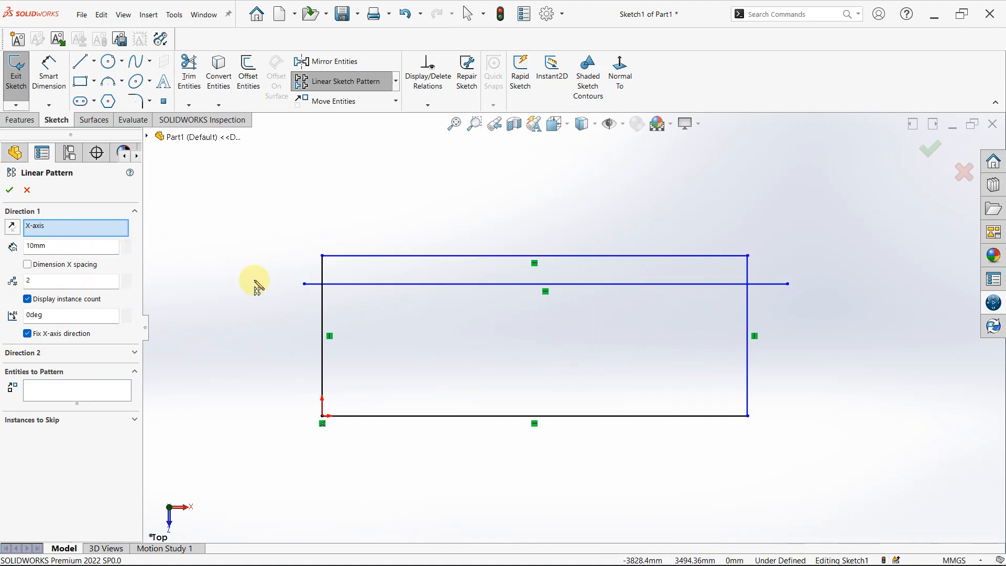
left_click(752, 355)
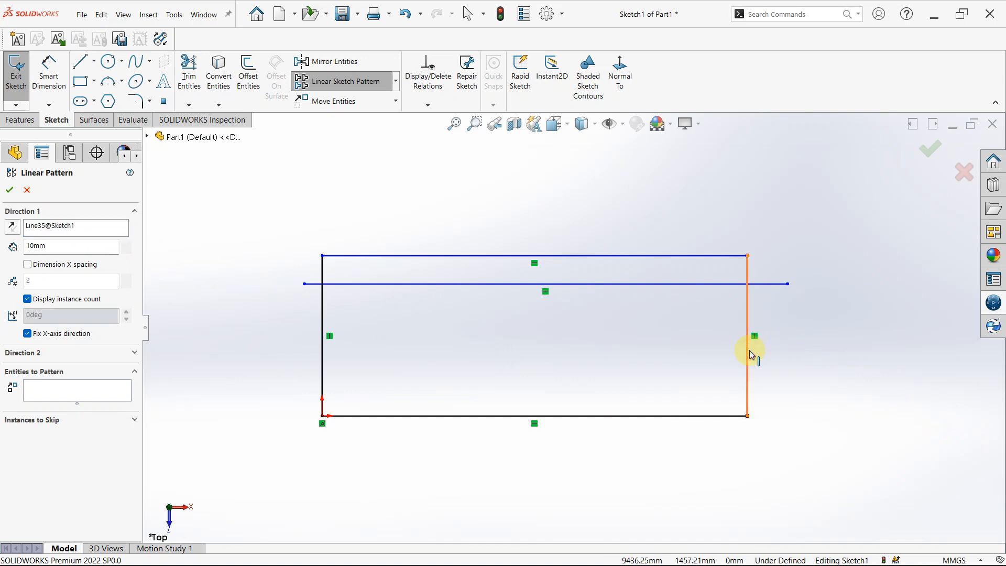
left_click(70, 392)
left_click(381, 284)
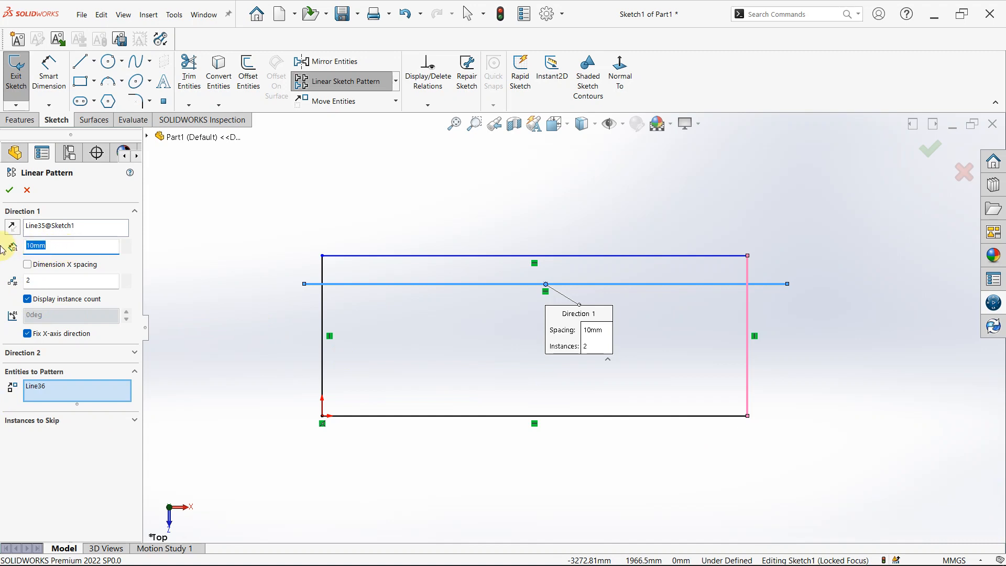
Try a Direction 1 spacing of 100 mm for the line pattern.
type("1--")
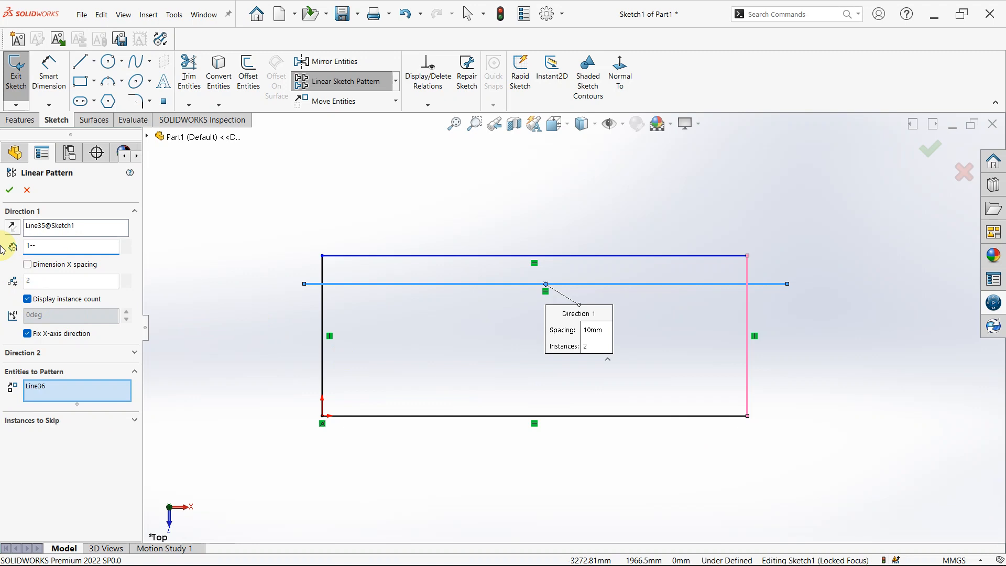
key("BackSpace")
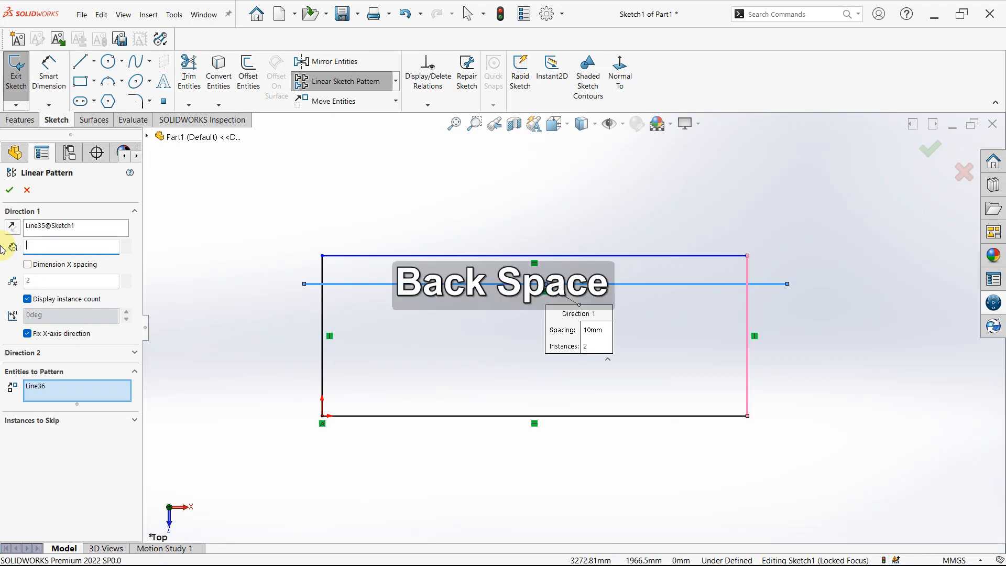
type("100")
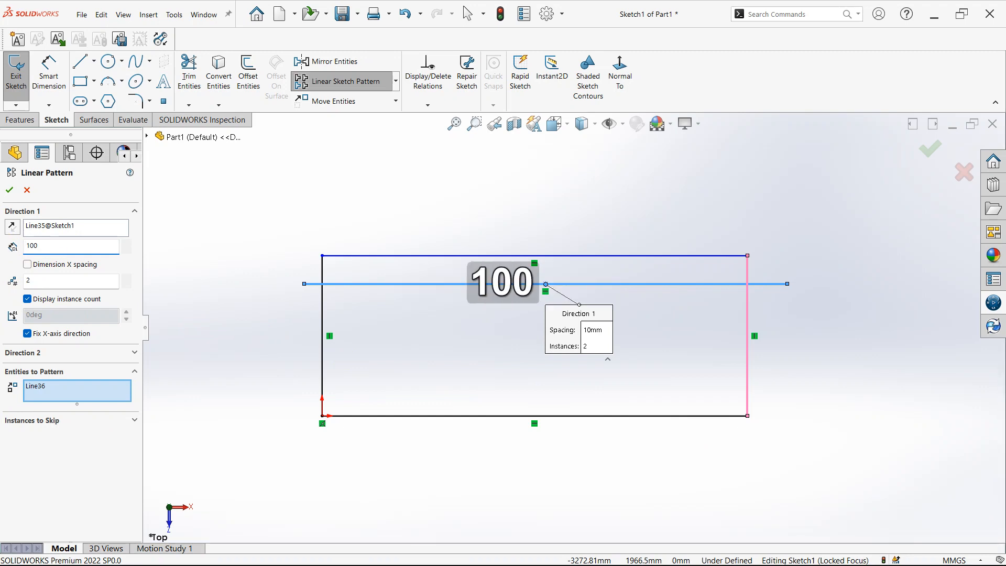
key("Return")
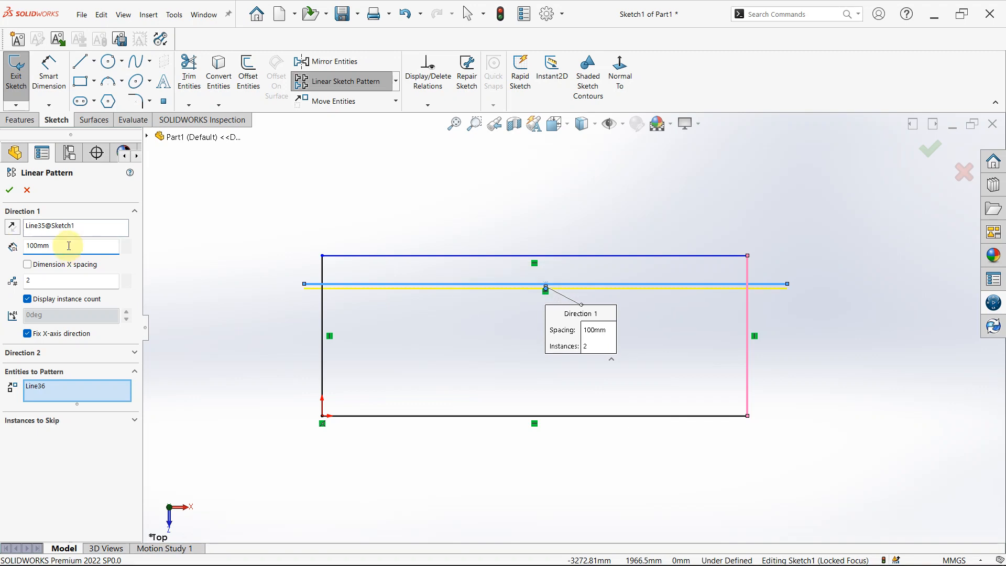
Set the Direction 1 spacing of the line pattern to 1000 mm.
type("10900")
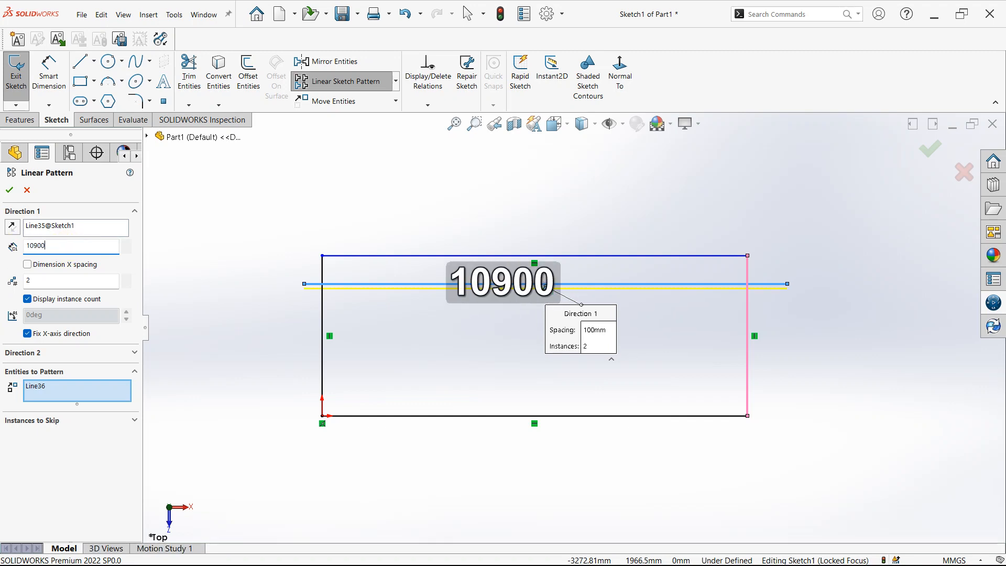
key("BackSpace")
key("BackSpace")
key("BackSpace")
type("00")
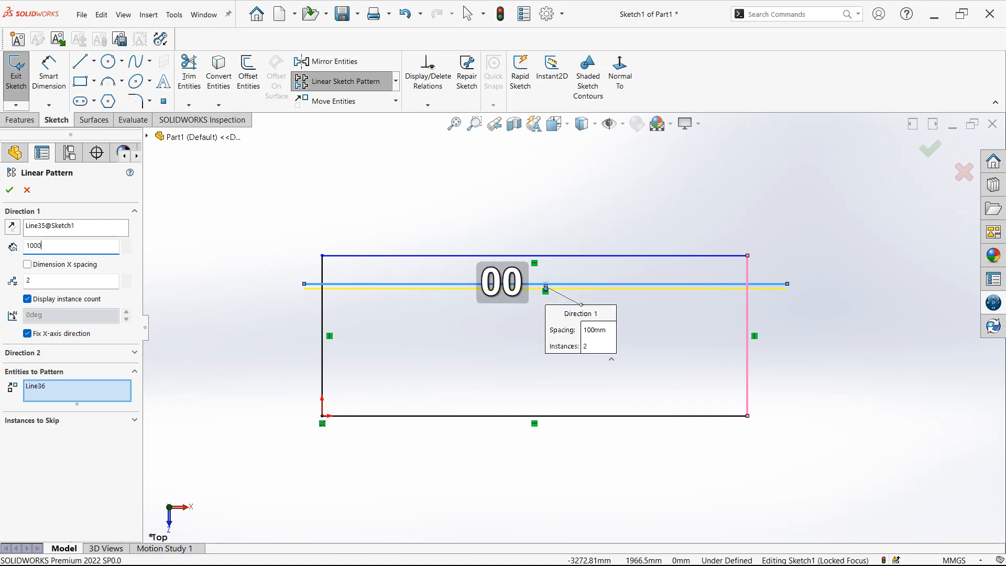
key("Return")
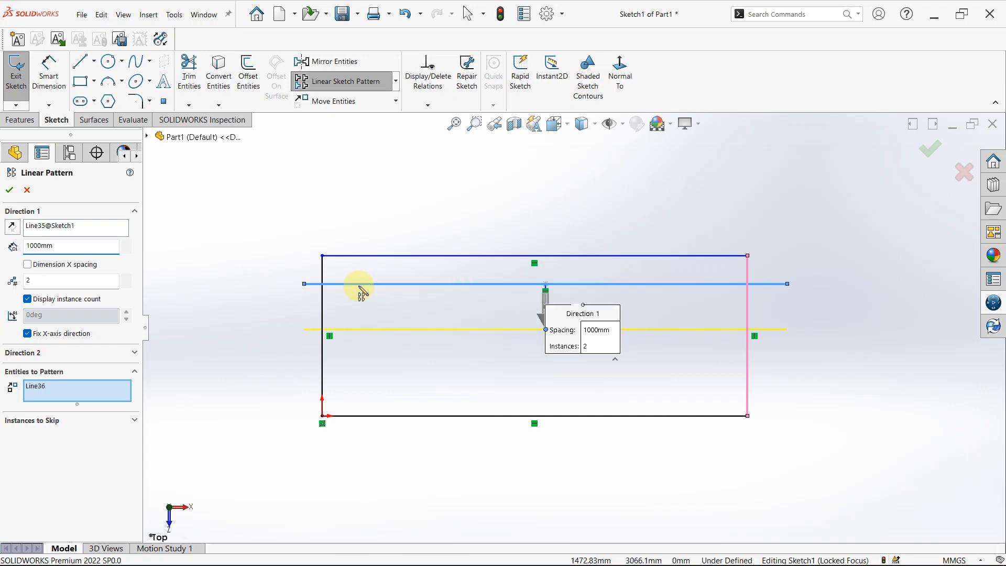
Set the number of instances in Direction 1 of the line pattern to 3.
scroll(524, 278, "down", 2)
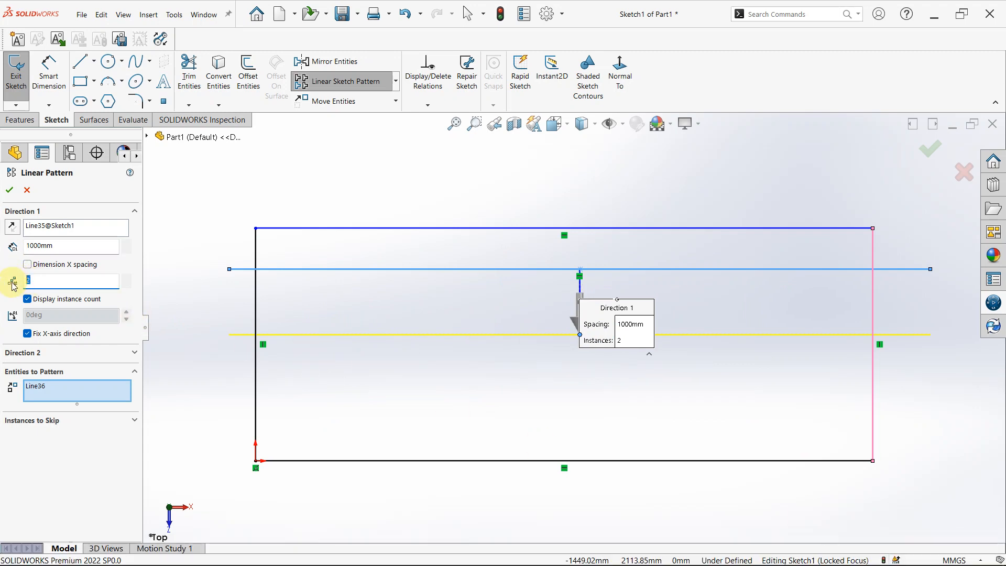
type("3")
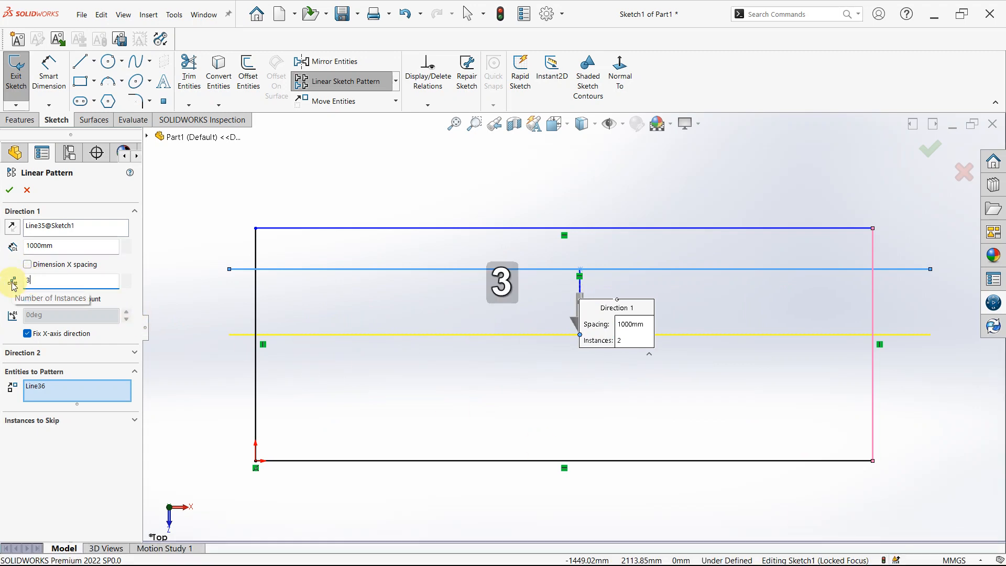
key("Return")
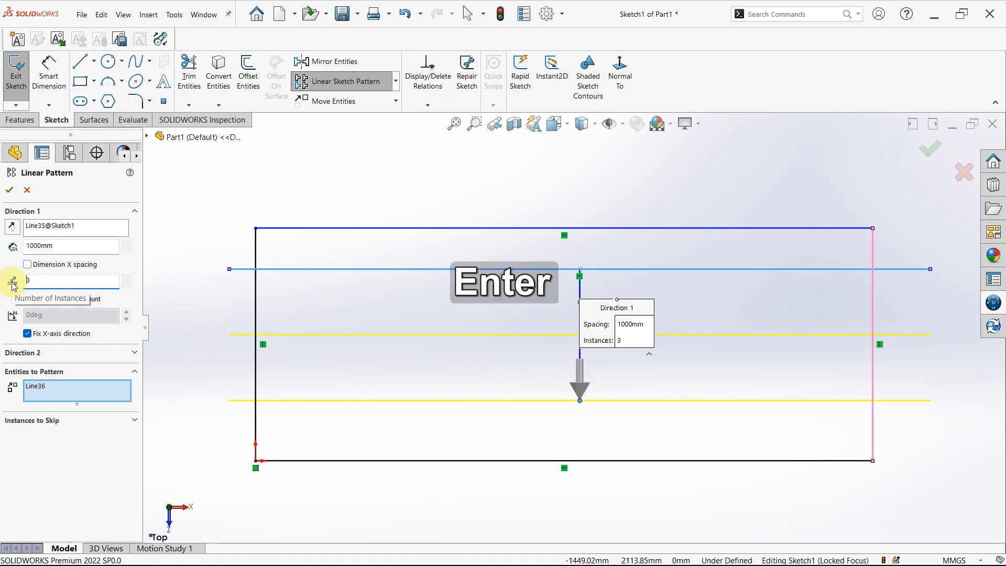
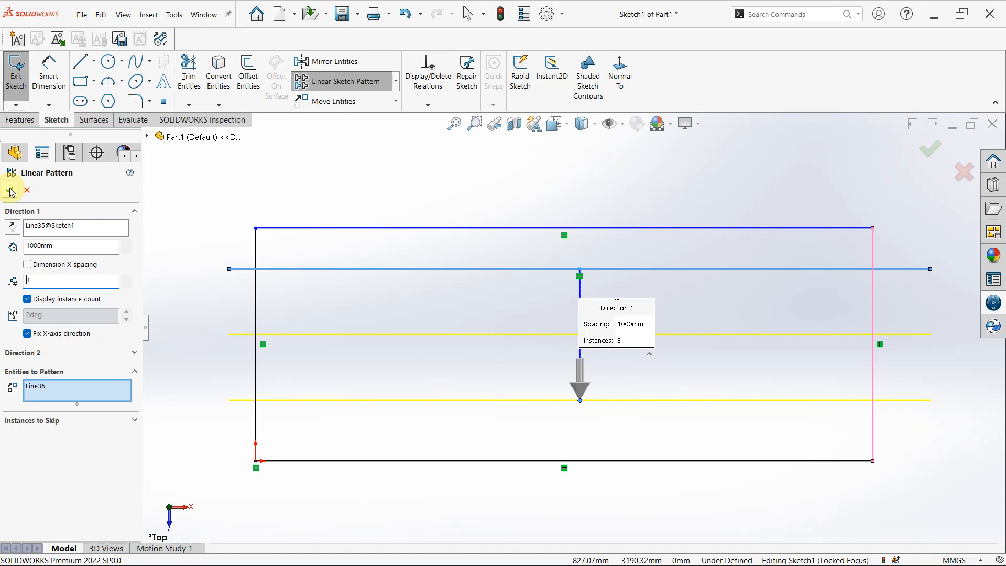
Accept the linear pattern of the line and add a Fix relation to the topmost patterned line.
left_click(10, 190)
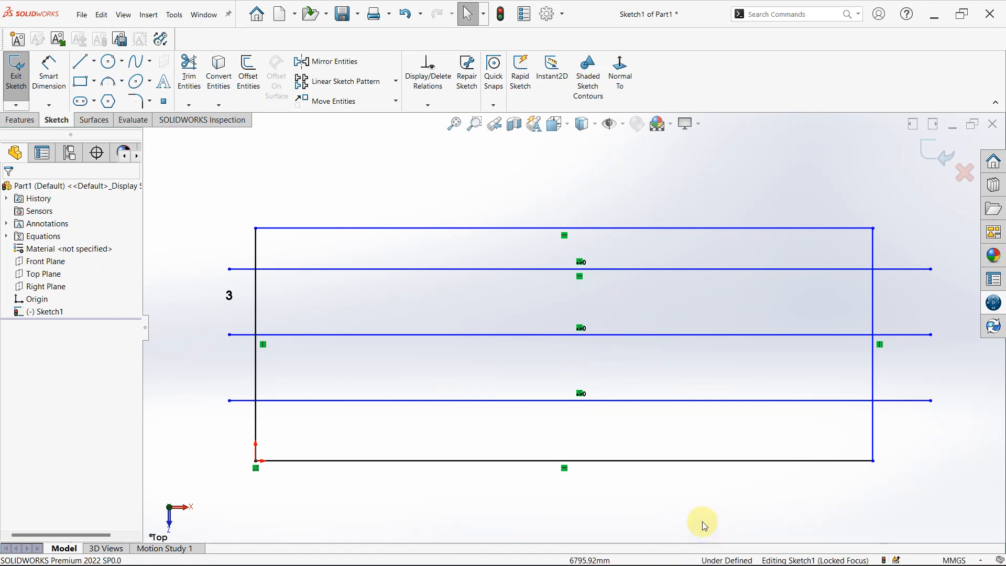
right_click_drag(703, 524, 711, 449)
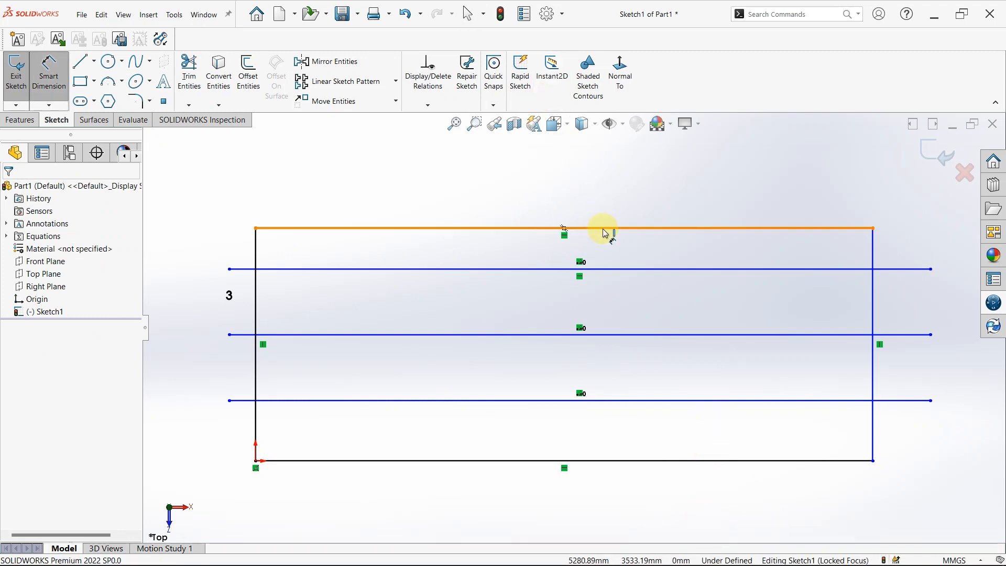
key("Escape")
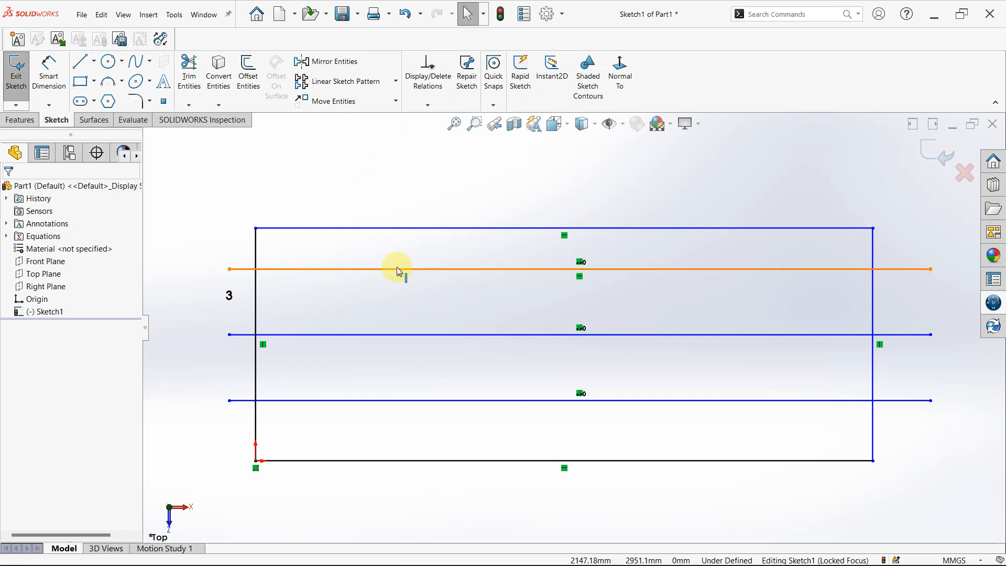
left_click(398, 270)
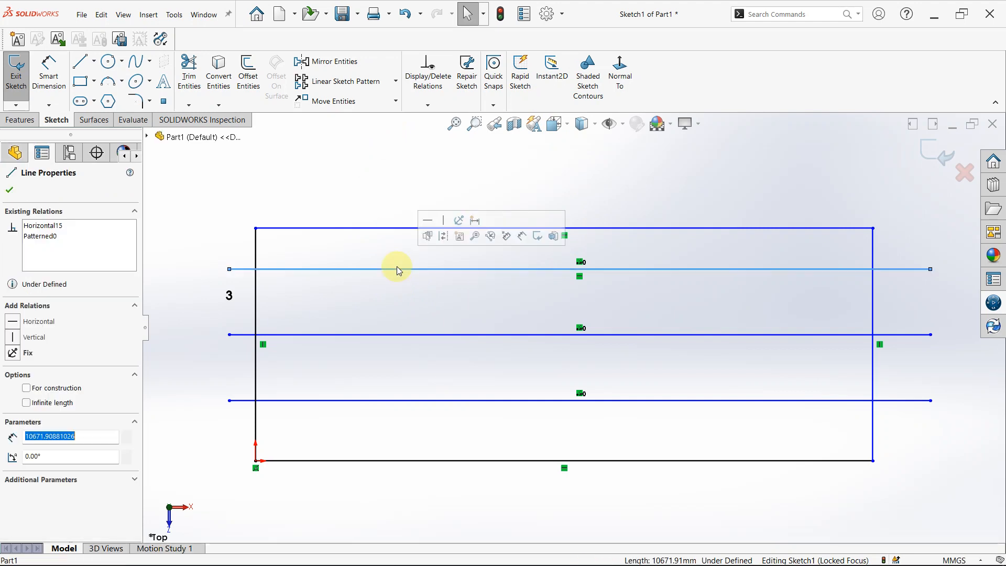
left_click(12, 356)
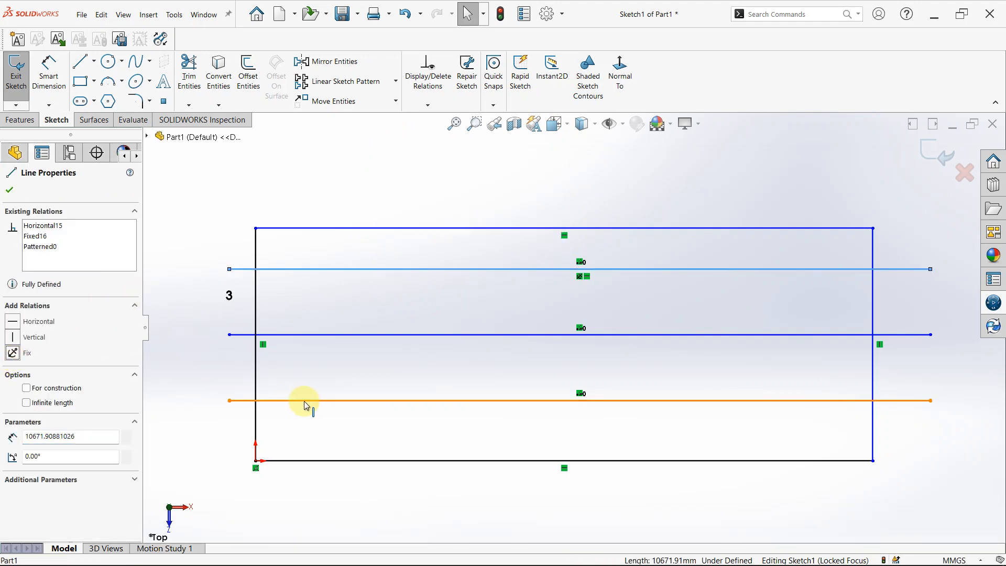
Dimension the distance between the rectangle's upper side and the topmost patterned line as 1000 mm.
right_click_drag(341, 530, 335, 493)
left_click(361, 230)
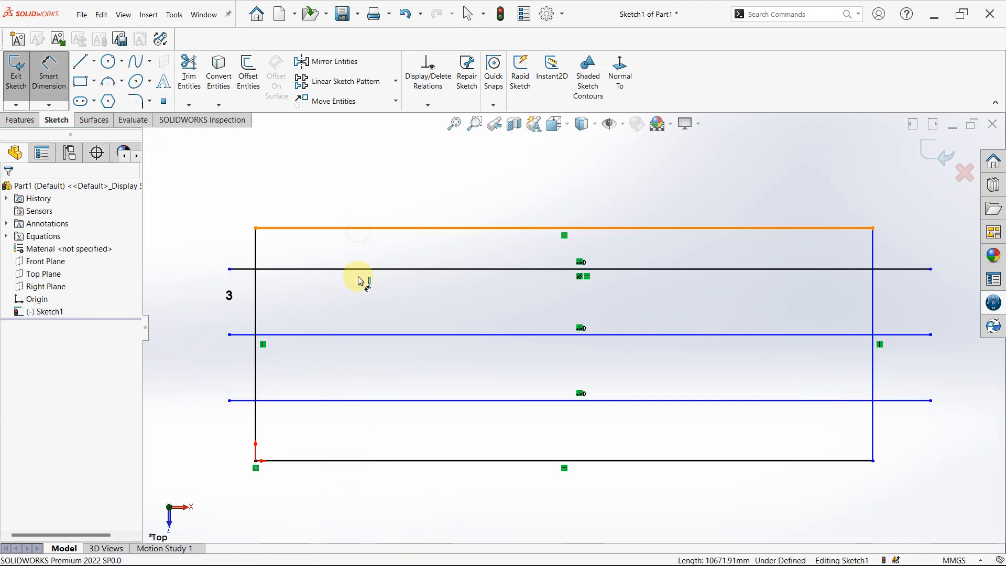
left_click(355, 269)
left_click(226, 246)
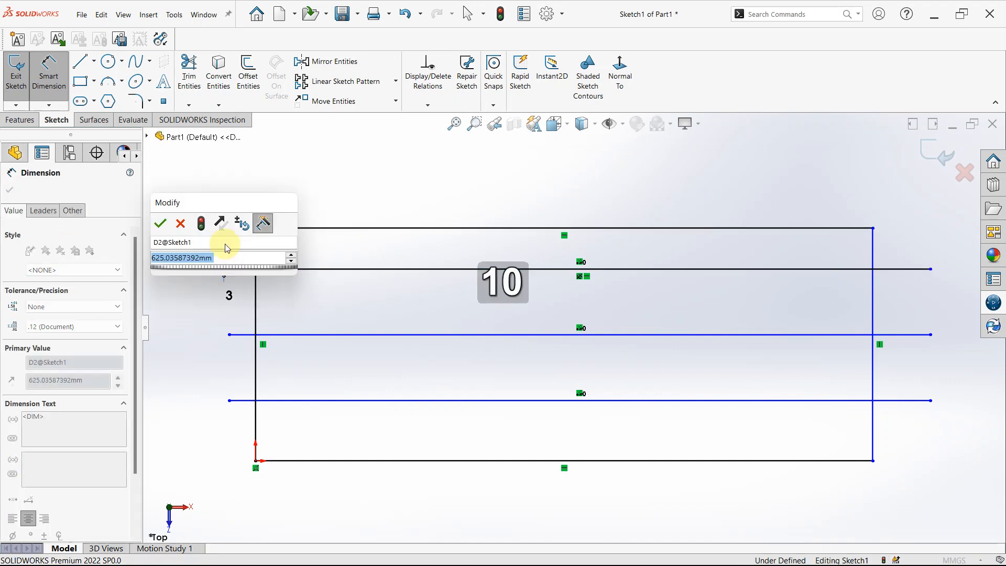
type("1000")
key("Return")
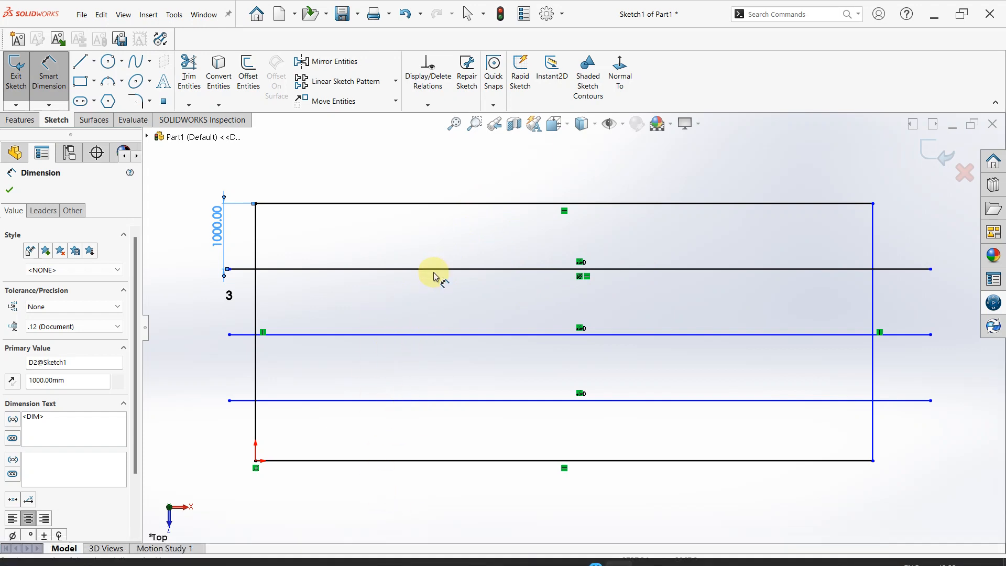
Dimension the distance between the rectangle's lower side and the lowest patterned line as 1000 mm.
left_click(393, 461)
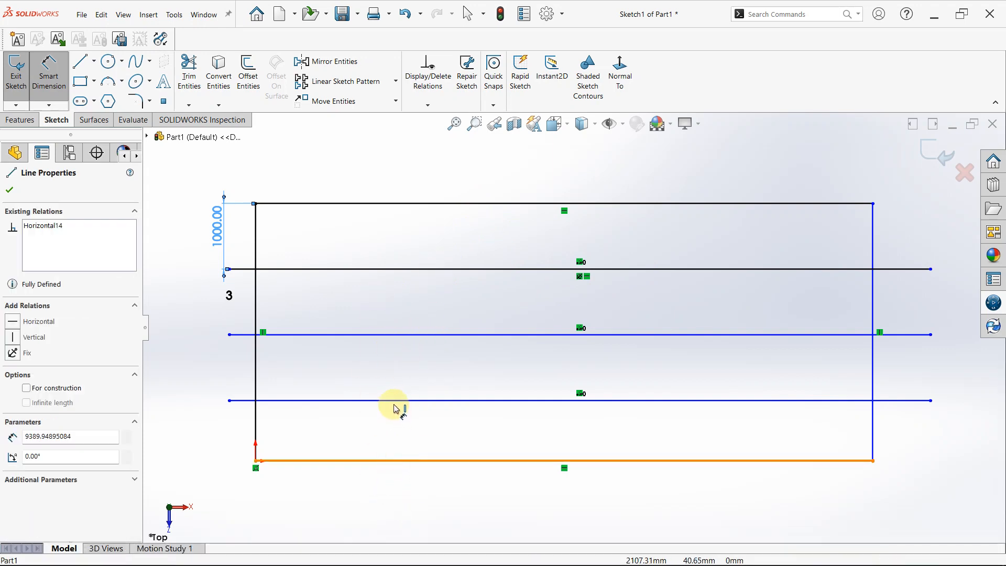
left_click(394, 402)
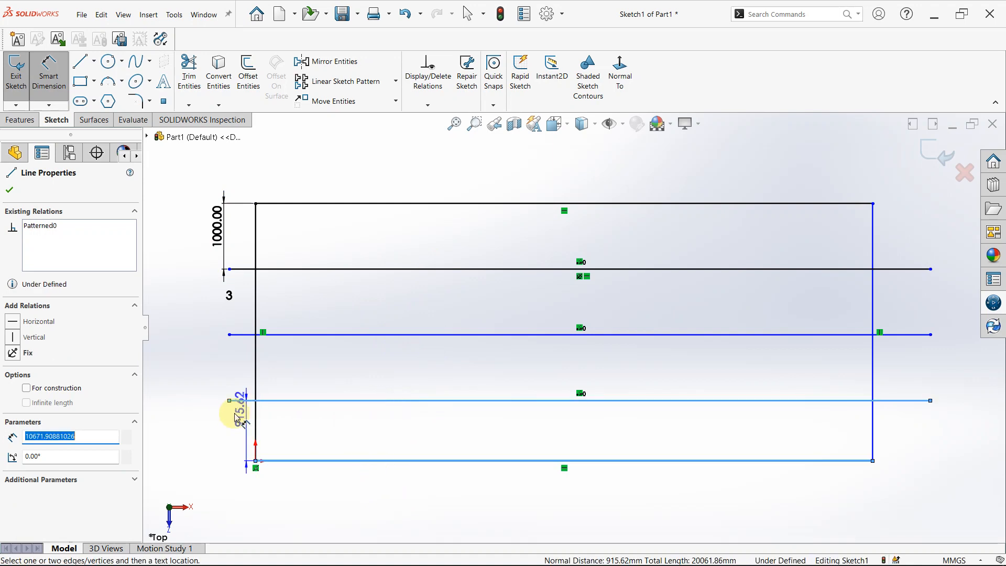
left_click(204, 428)
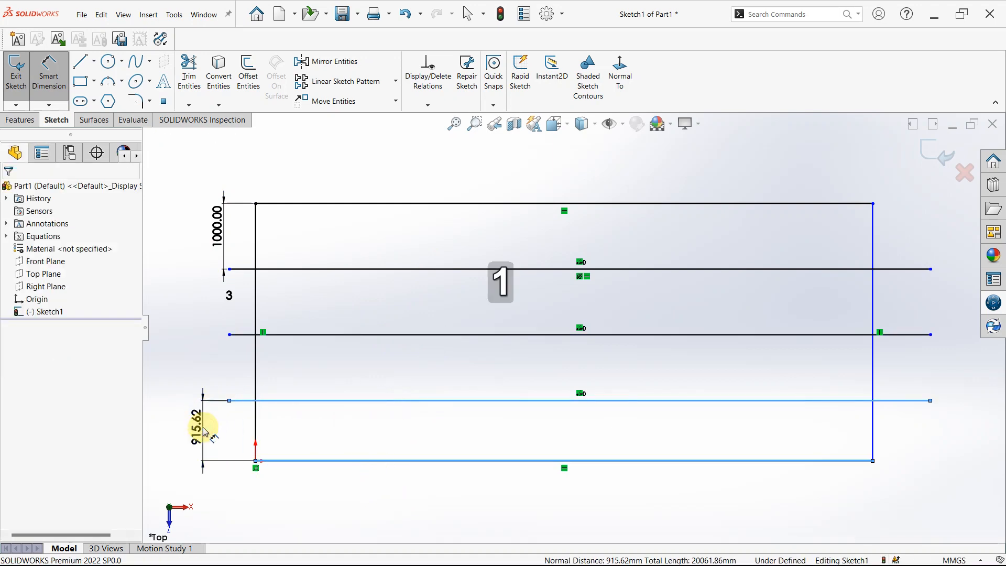
type("10000")
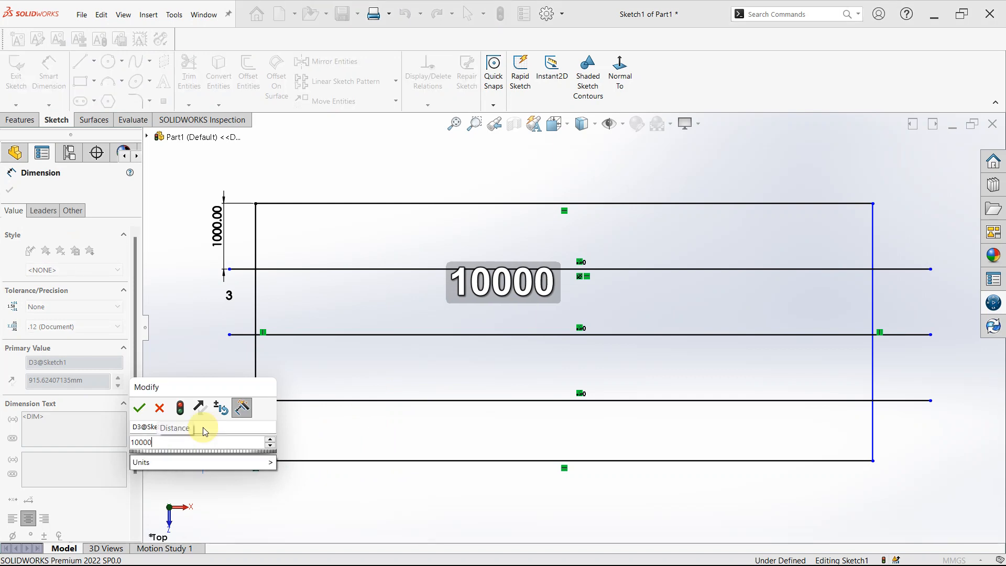
key("BackSpace")
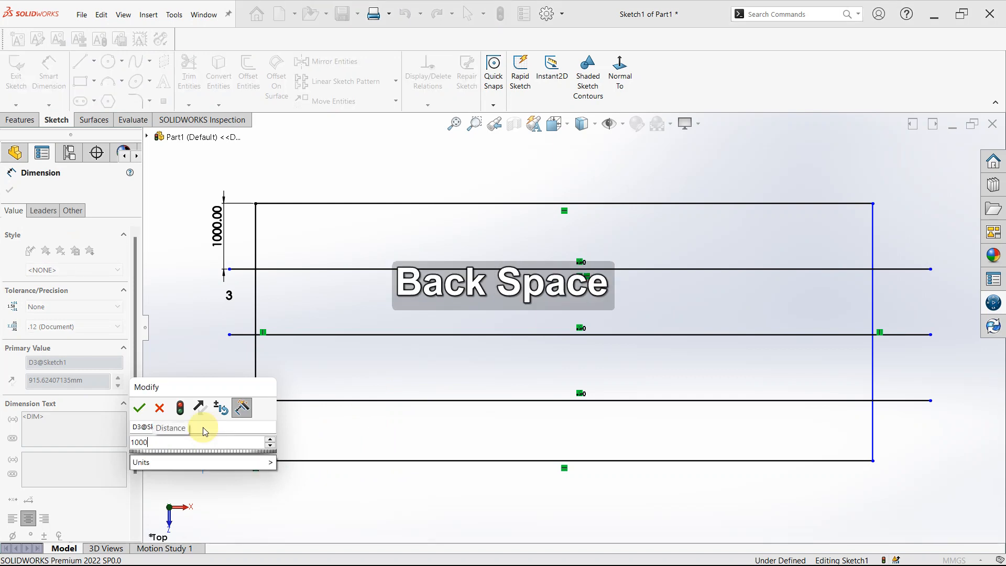
key("Return")
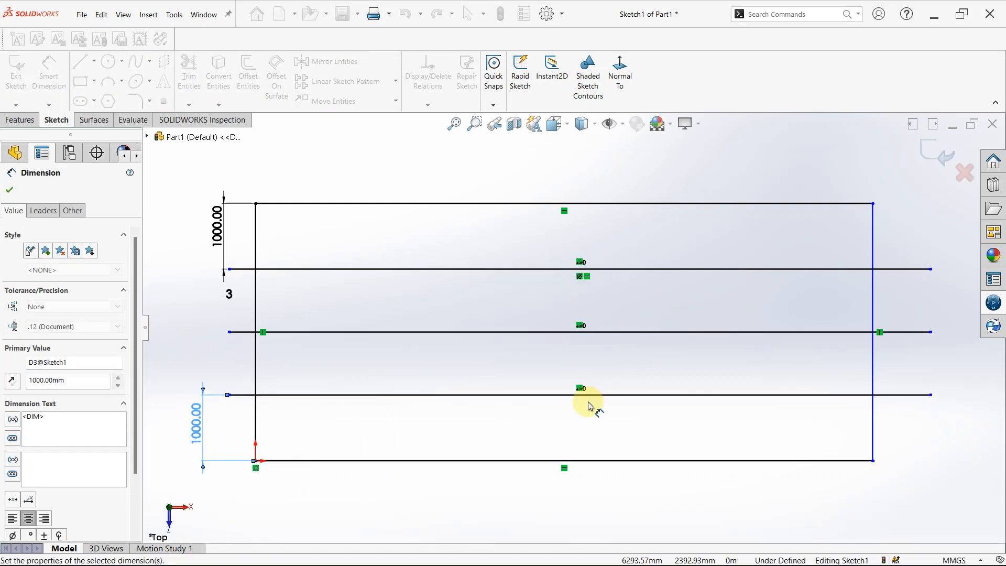
key("Escape")
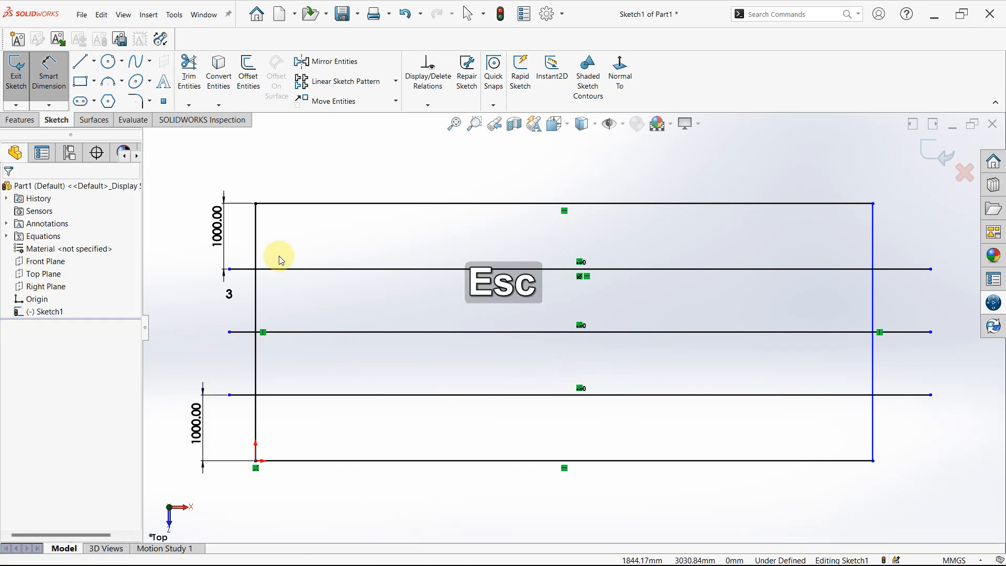
key("Escape")
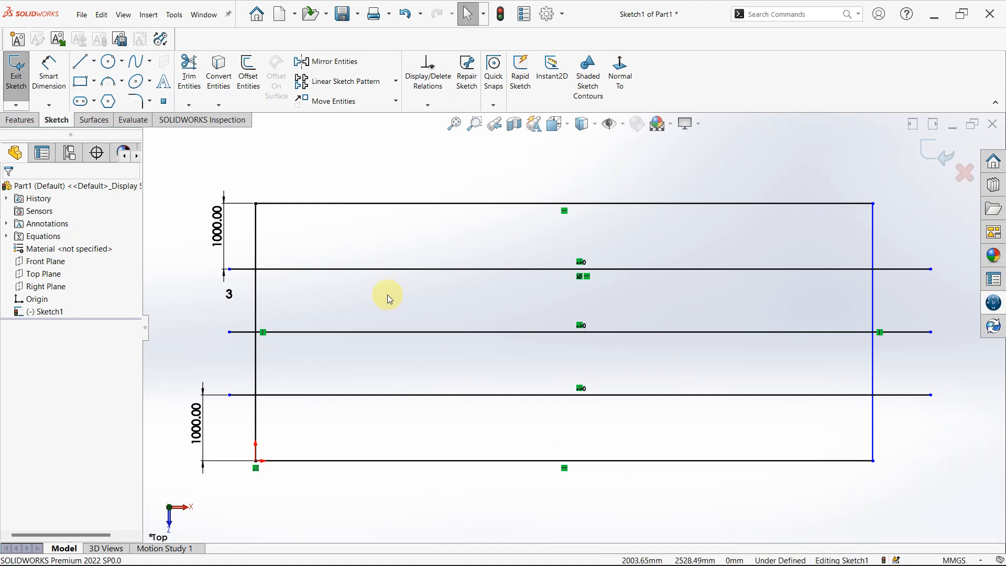
Try Power trim on the patterned lines' left overhangs and adjoining segments, and undo back through the lower dimension's value change.
left_click(191, 110)
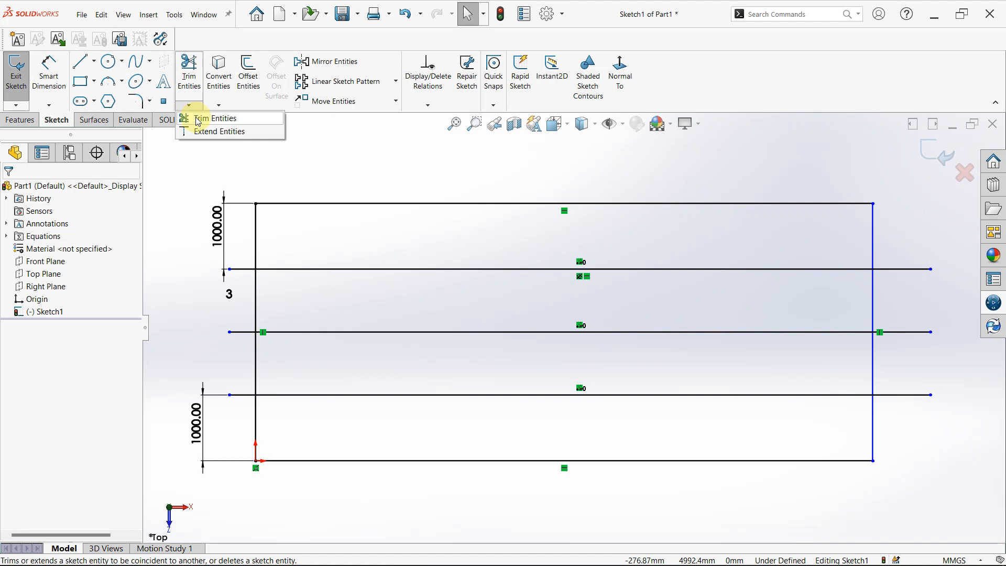
left_click(198, 120)
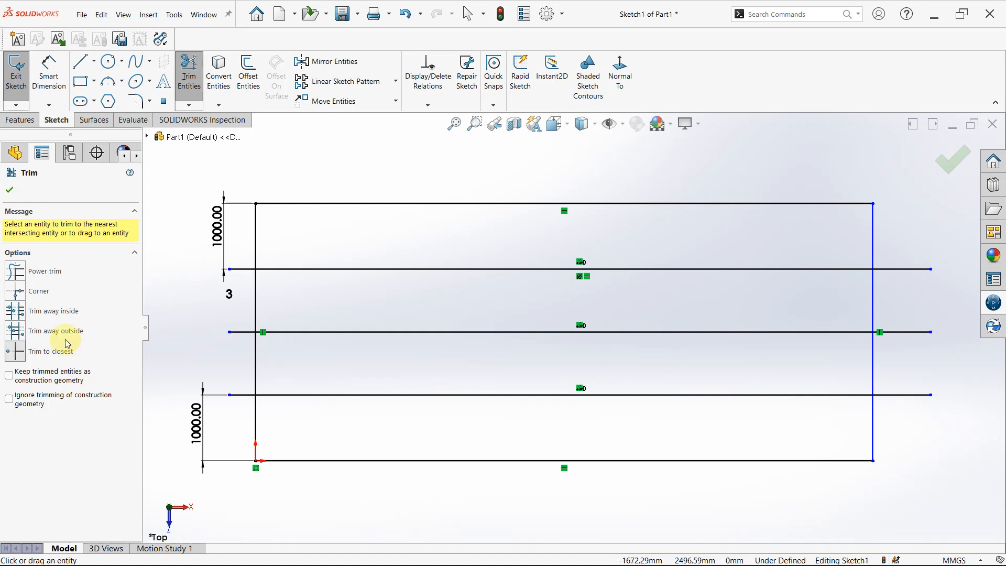
left_click(16, 271)
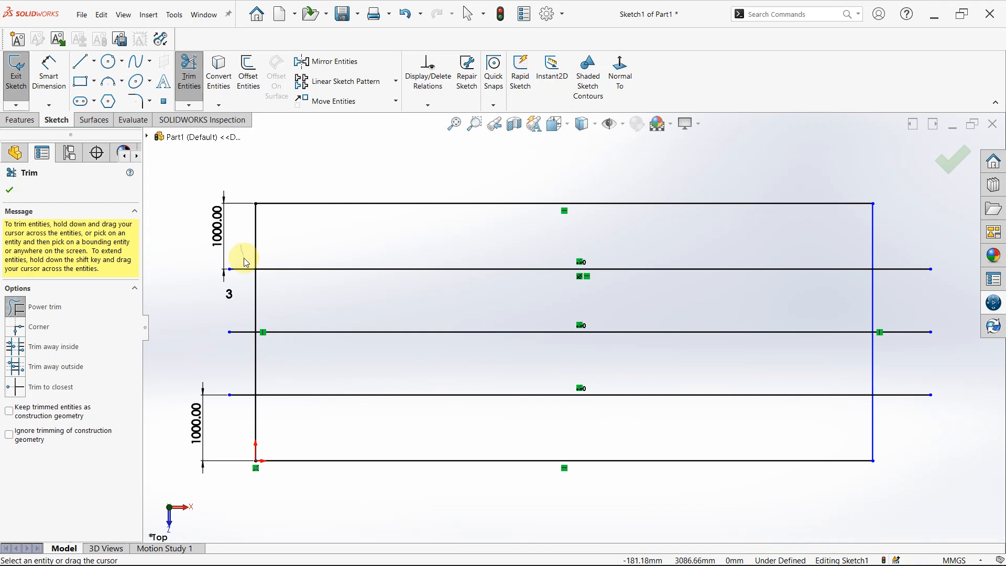
left_click_drag(246, 262, 245, 280)
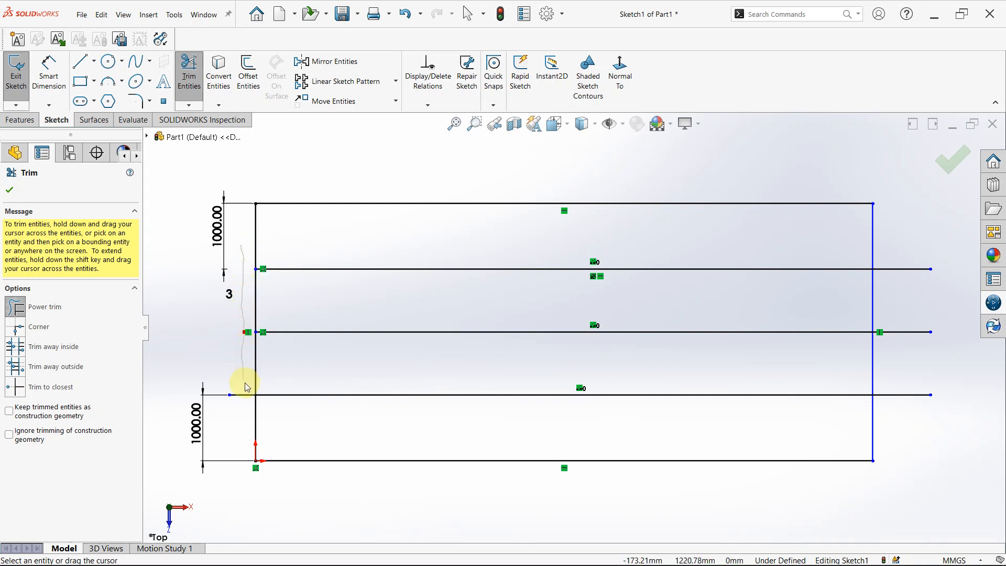
mouse_move(246, 394)
left_mouse_down()
mouse_move(239, 485)
mouse_move(244, 378)
mouse_move(302, 322)
left_mouse_up()
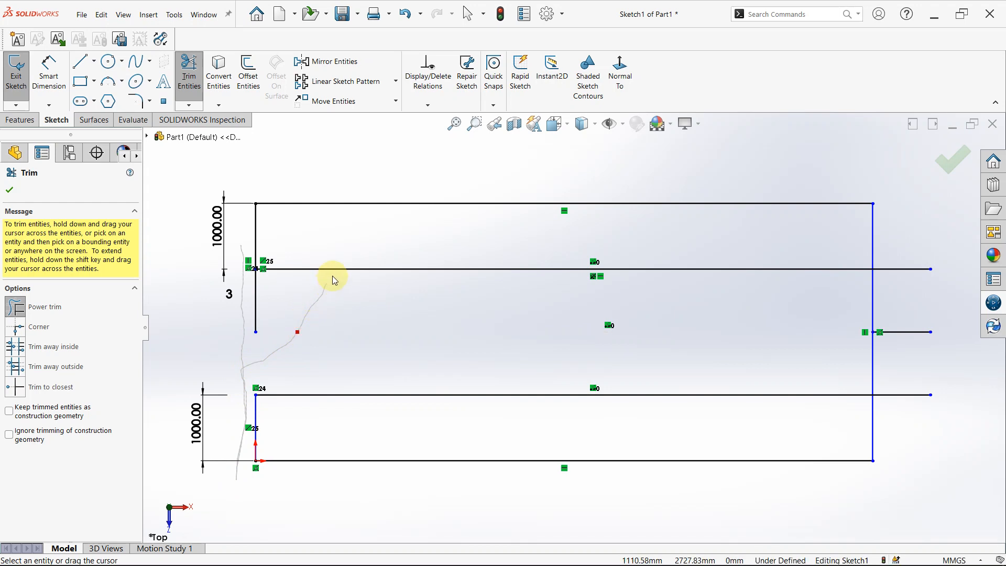
left_click_drag(334, 281, 391, 199)
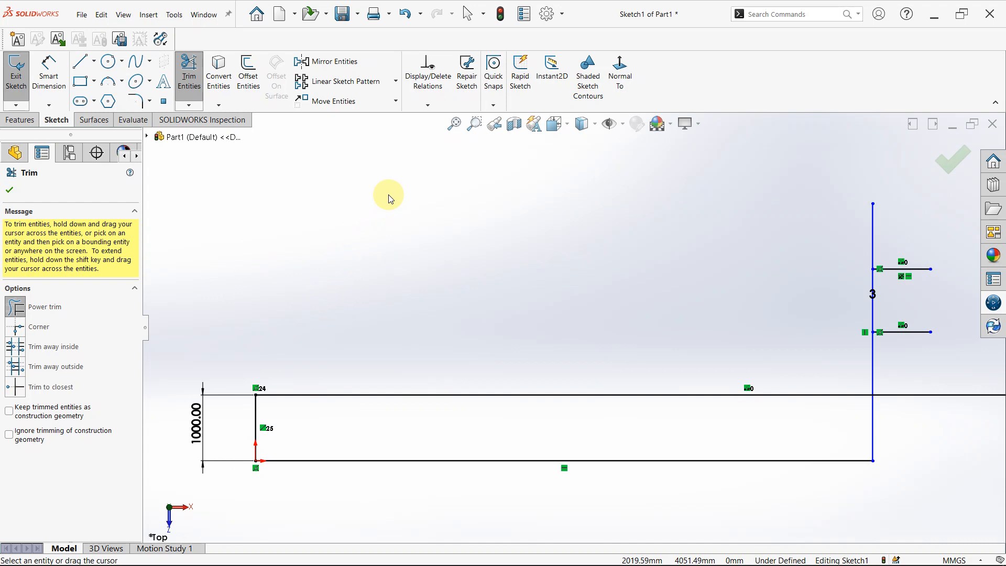
key("ctrl+z")
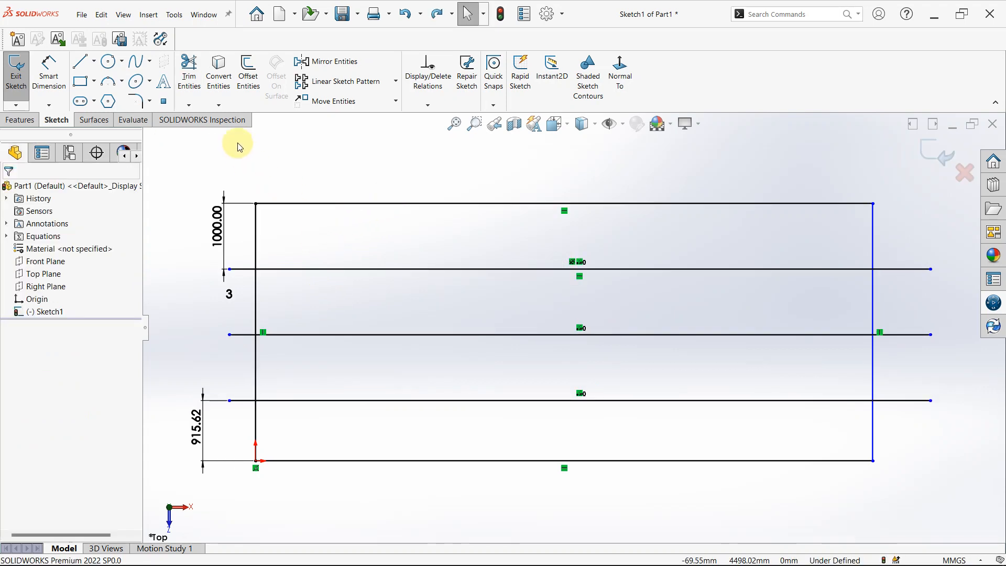
Try Corner trim of the rectangle's left side with the topmost and the middle patterned lines, and undo both trims.
left_click(202, 84)
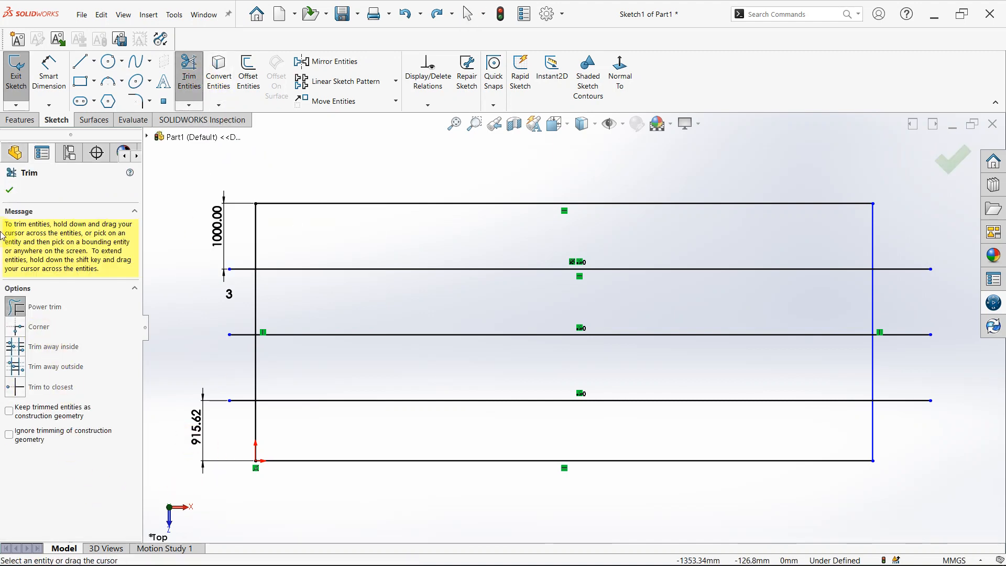
left_click(15, 328)
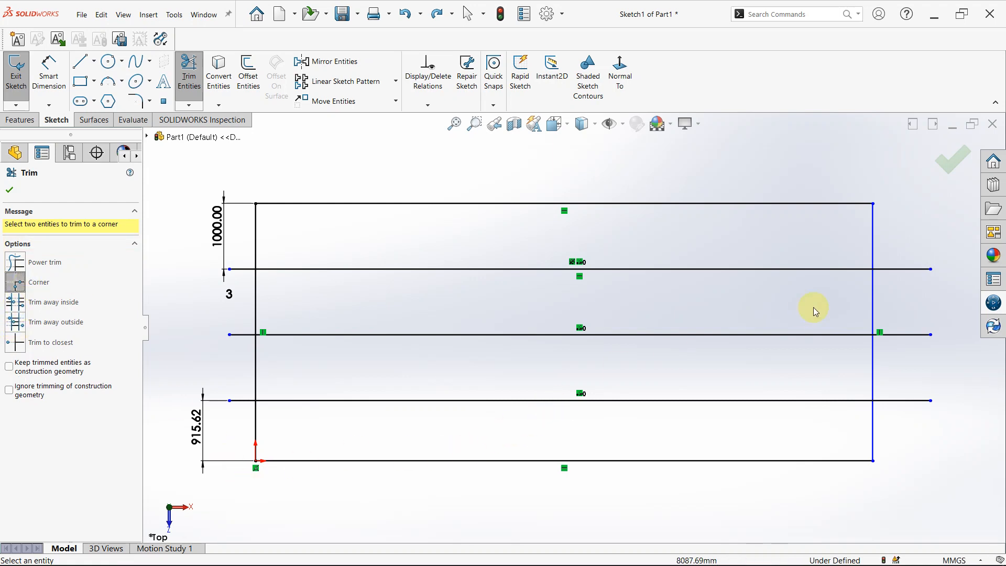
left_click(290, 271)
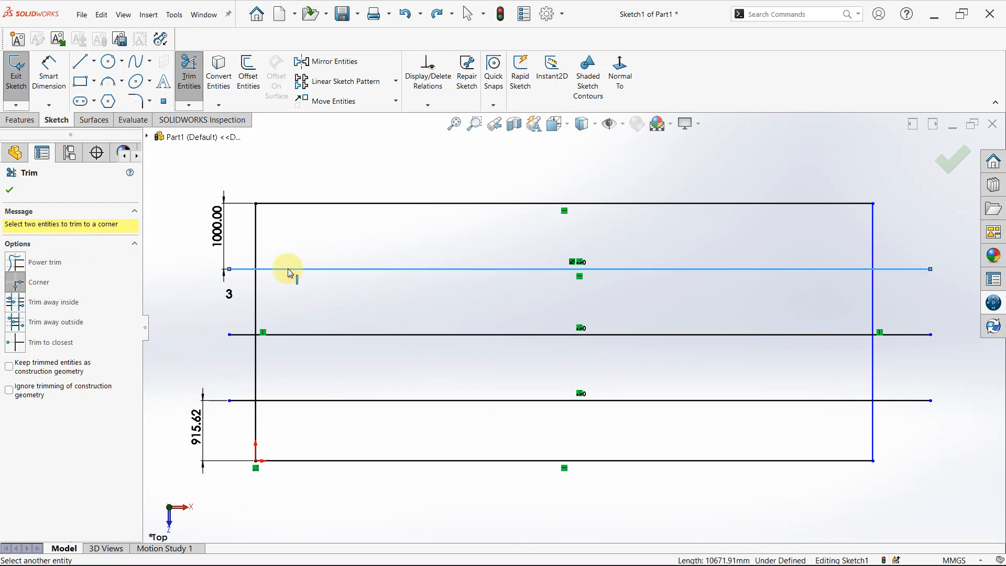
left_click(257, 301)
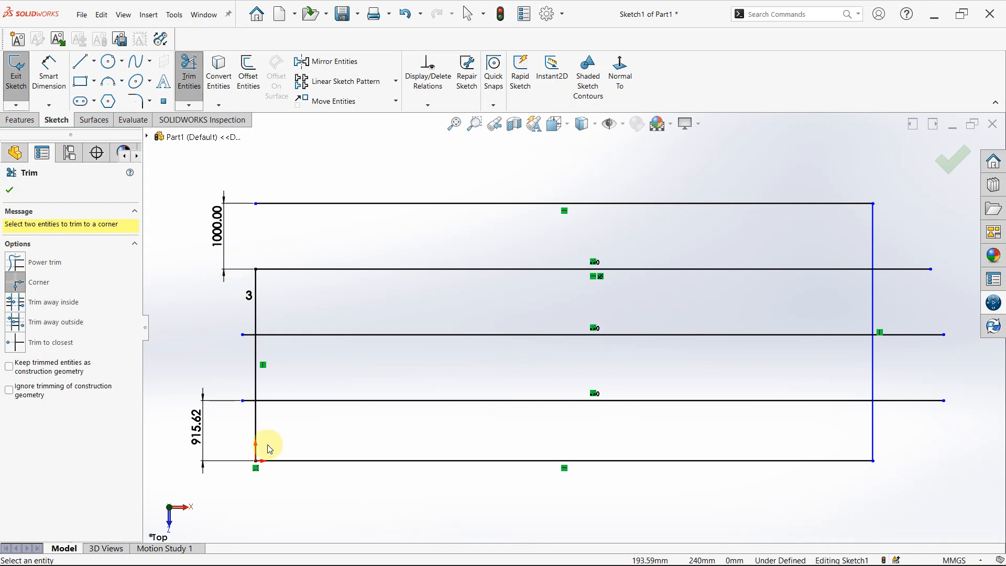
left_click(257, 374)
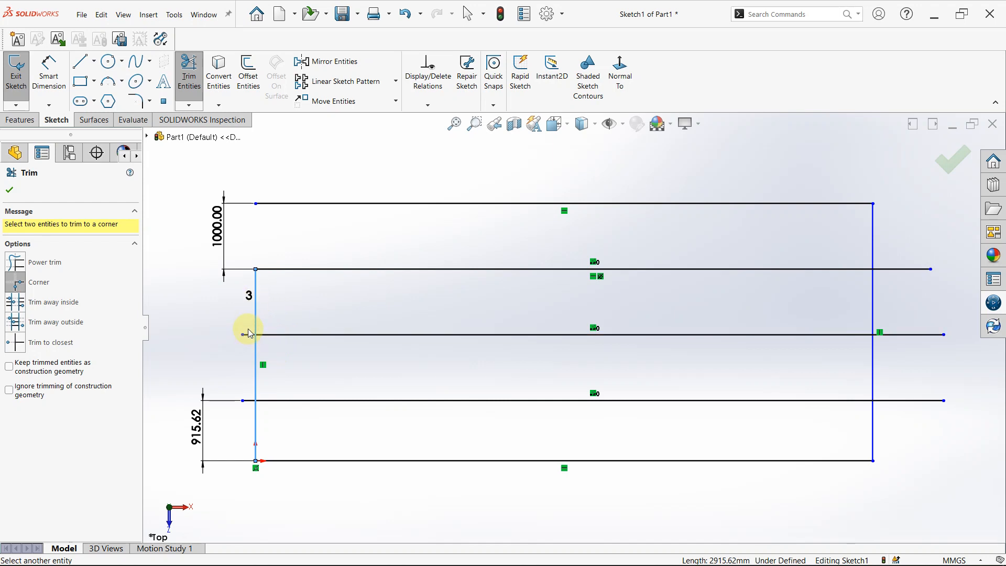
left_click(270, 336)
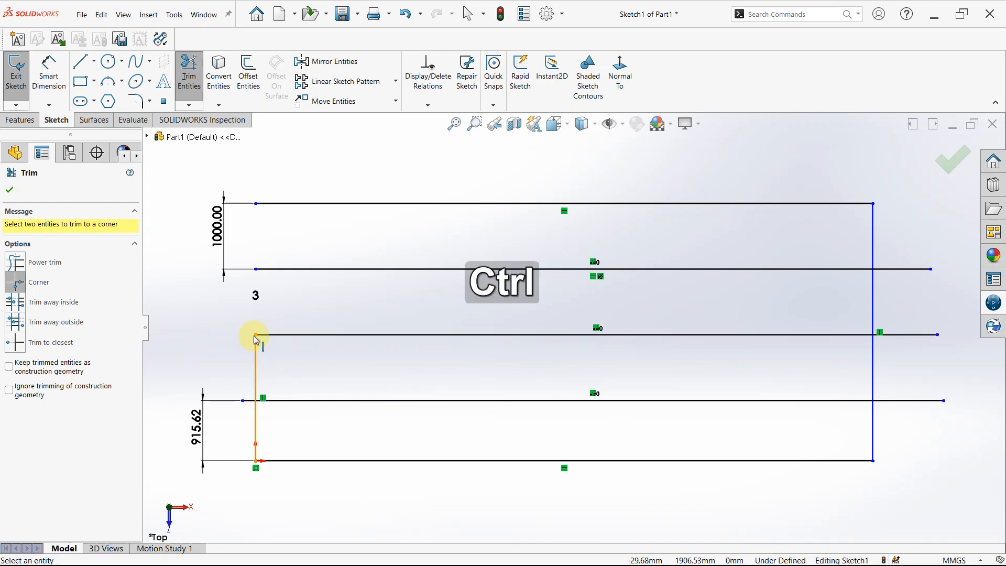
key("ctrl+z")
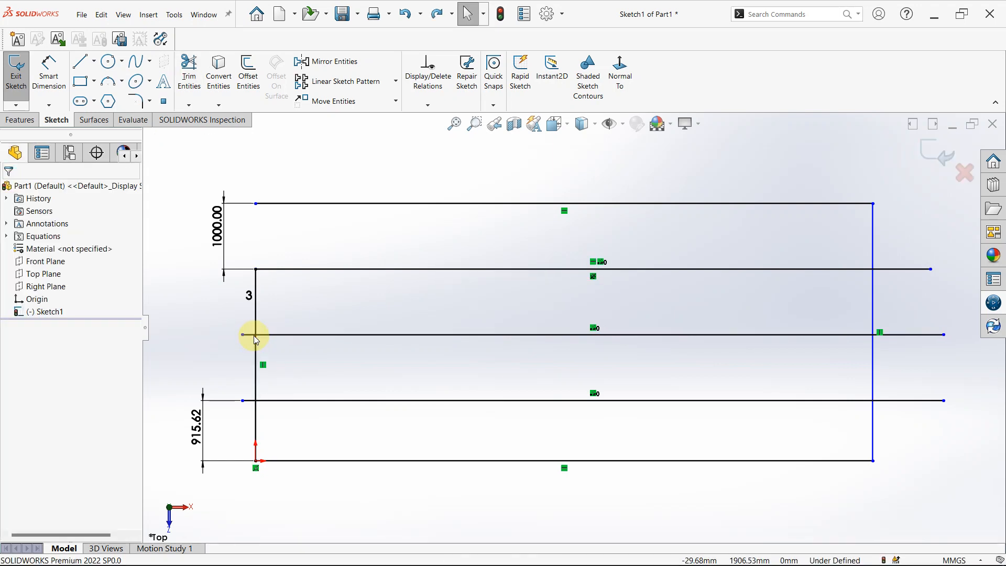
key("ctrl+z")
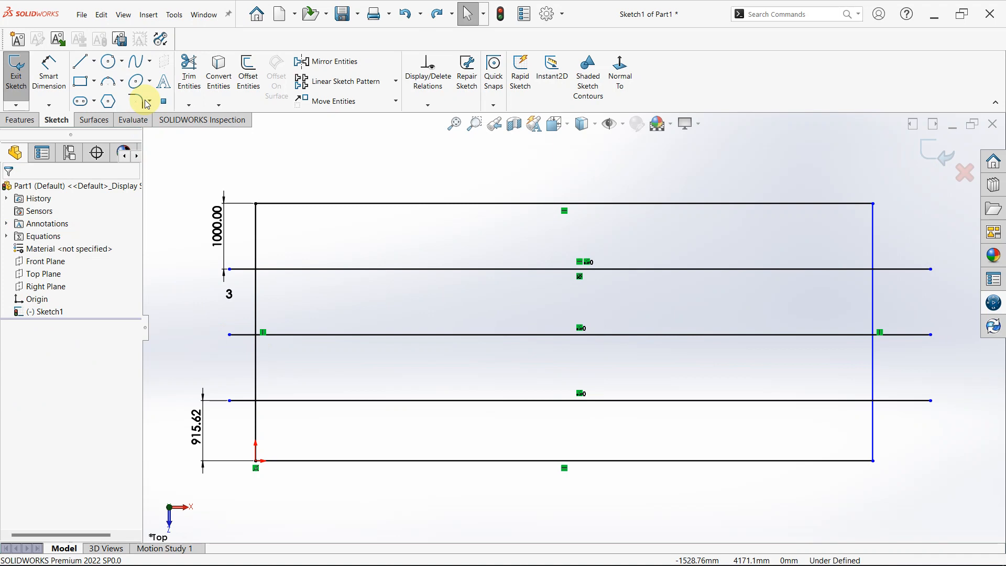
Try Trim away inside with the rectangle's left side and the topmost patterned line as the bounding entities.
left_click(189, 69)
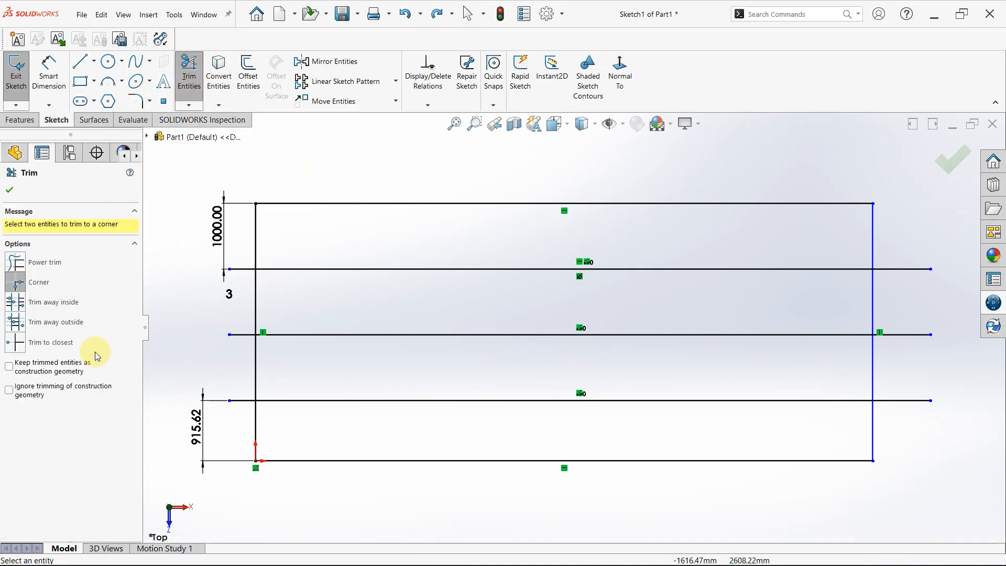
left_click(19, 309)
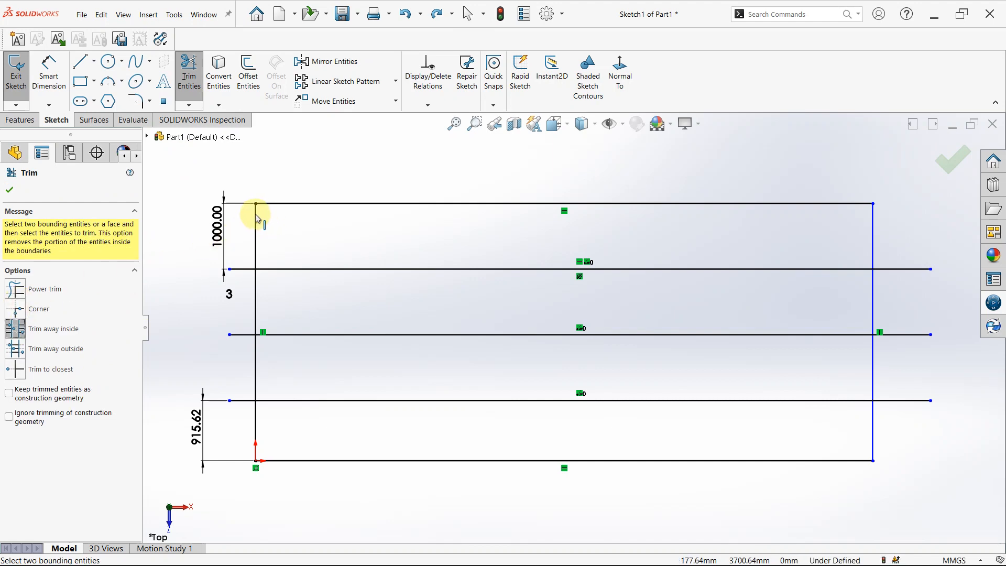
left_click(255, 259)
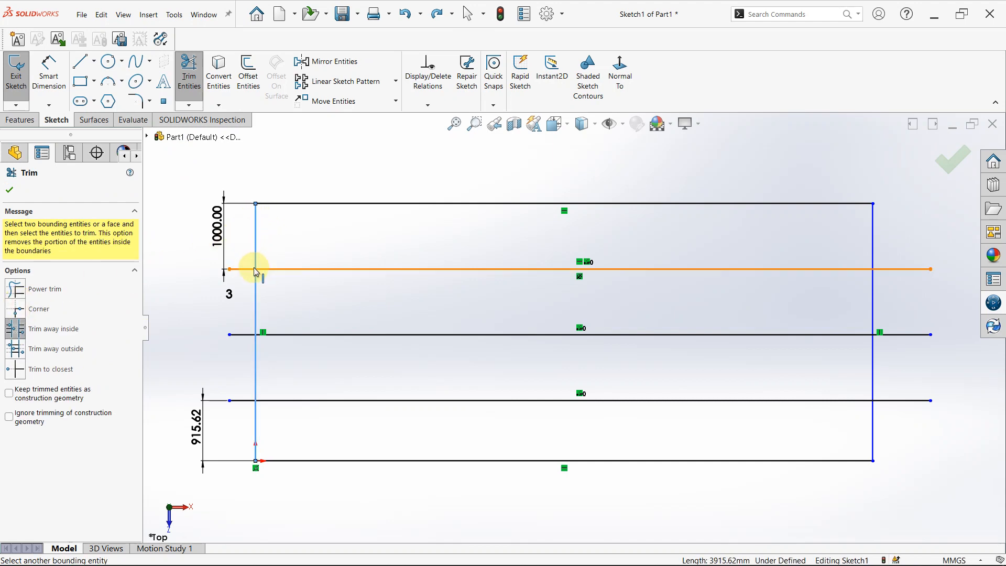
left_click(251, 269)
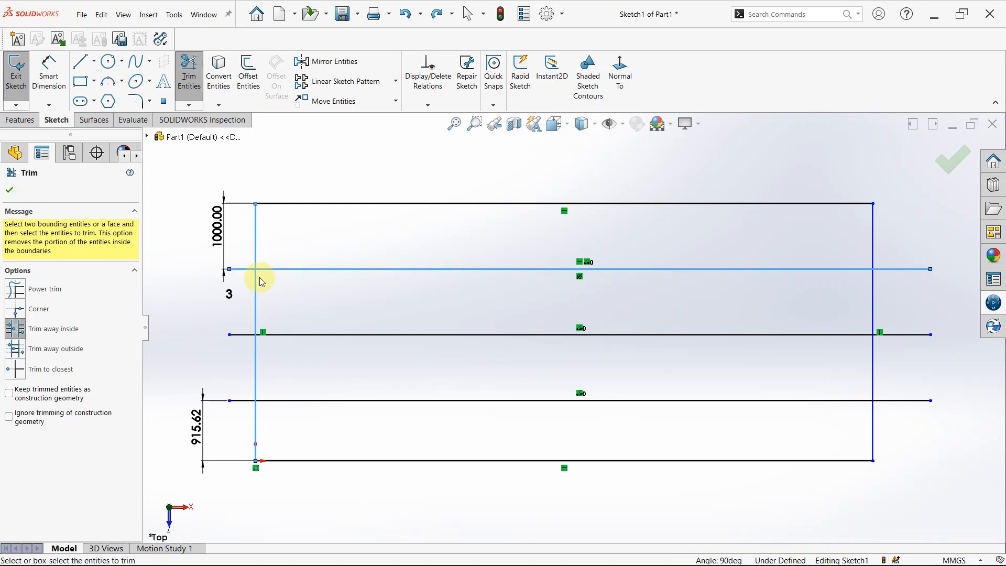
left_click(251, 270)
left_click(255, 248)
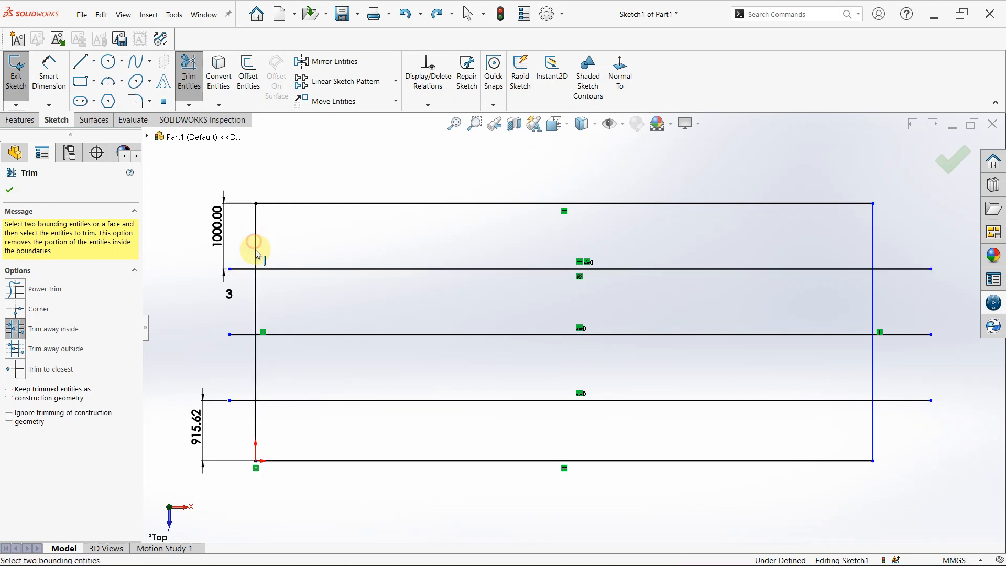
Trim the three patterned lines' overhangs beyond the rectangle's left side with the Trim to closest option.
left_click(17, 372)
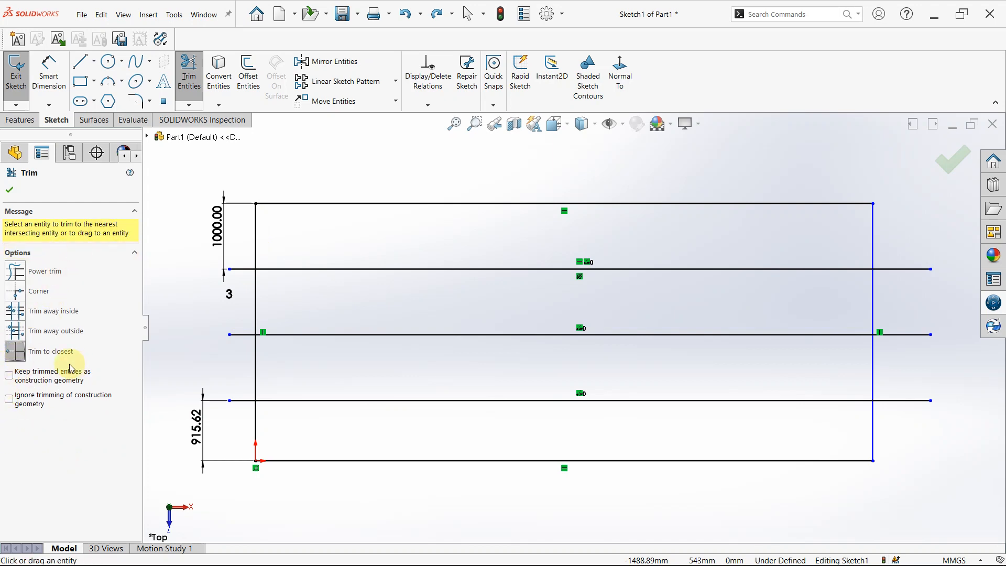
left_click(235, 270)
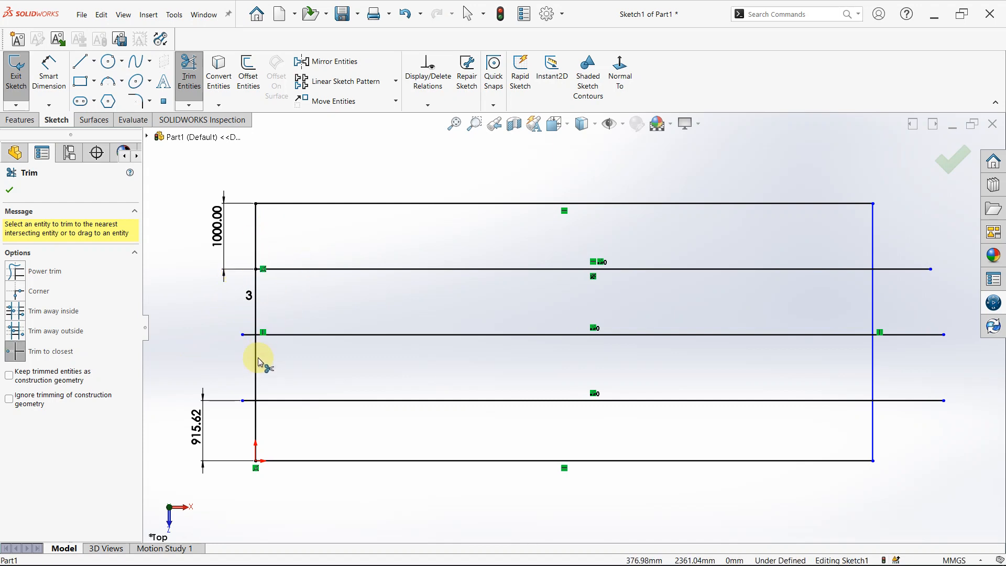
scroll(261, 342, "down", 3)
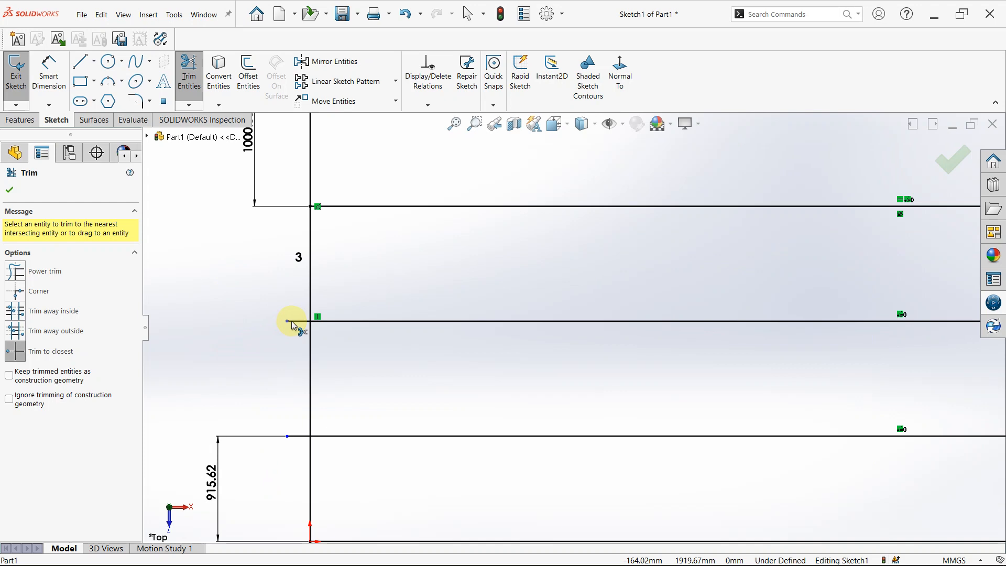
left_click(292, 321)
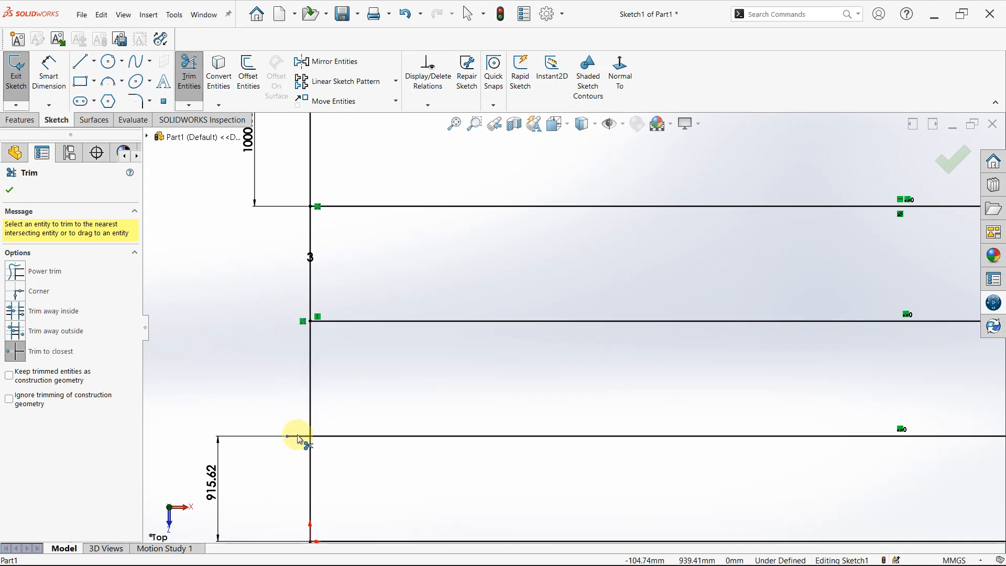
left_click(298, 437)
Trim the three patterned lines' overhangs beyond the rectangle's right side with Trim to closest and end the trim.
scroll(493, 365, "up", 5)
scroll(681, 343, "down", 5)
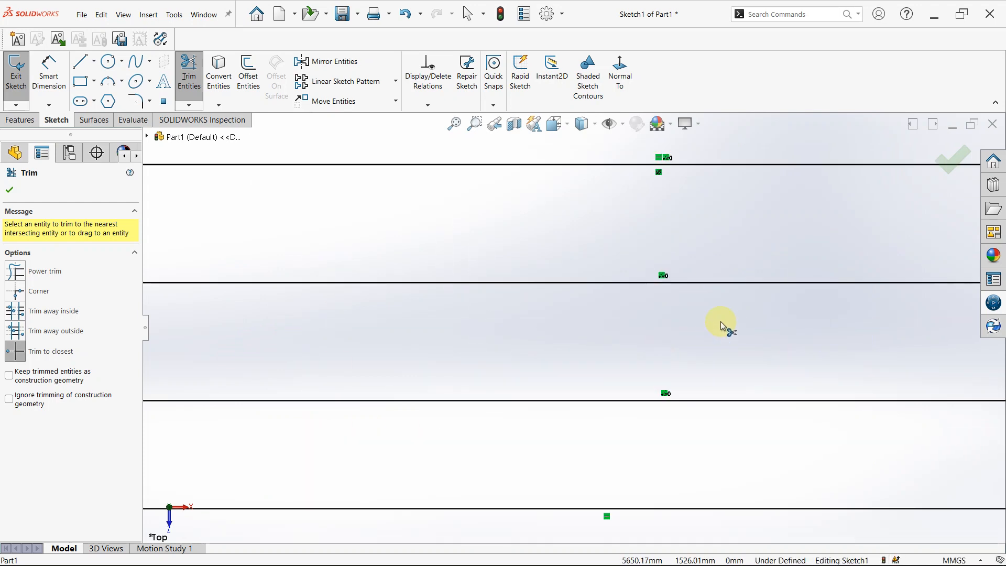
scroll(721, 326, "up", 3)
left_click(863, 254)
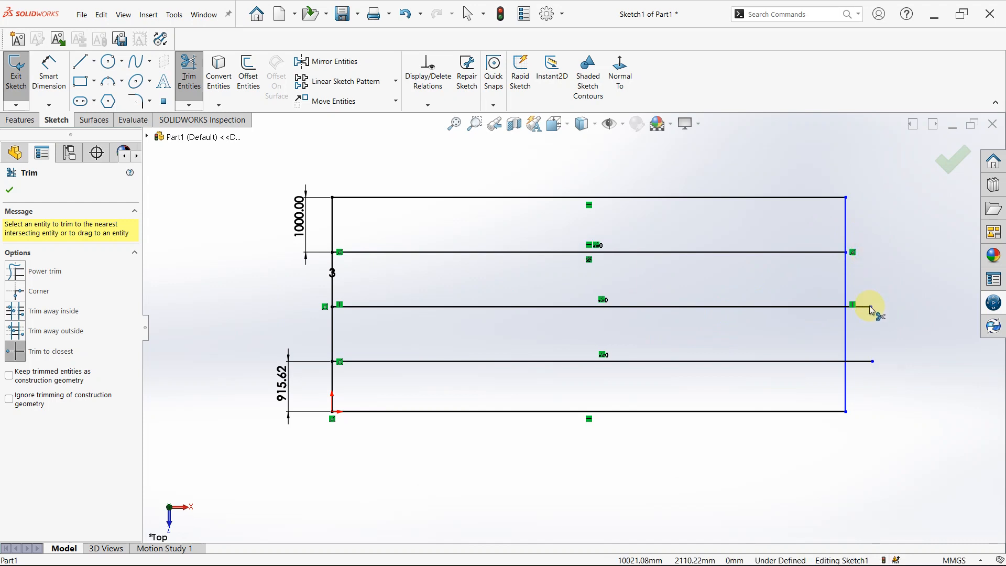
left_click(869, 308)
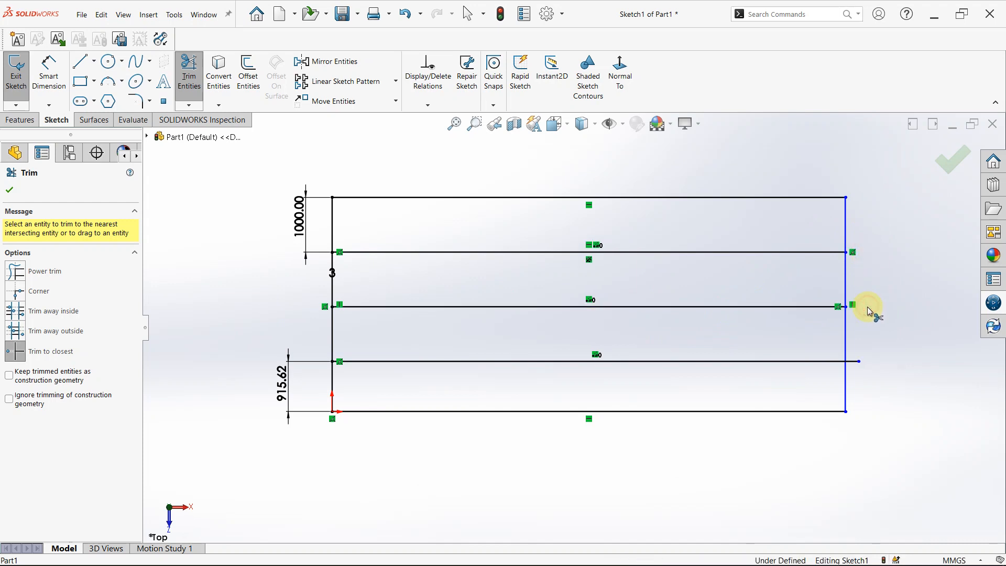
left_click(857, 361)
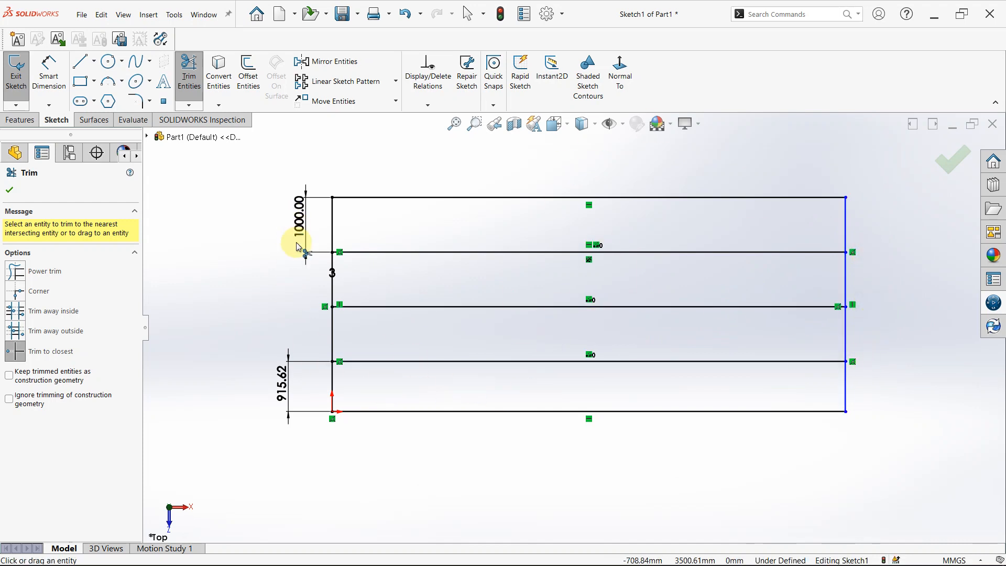
key("Escape")
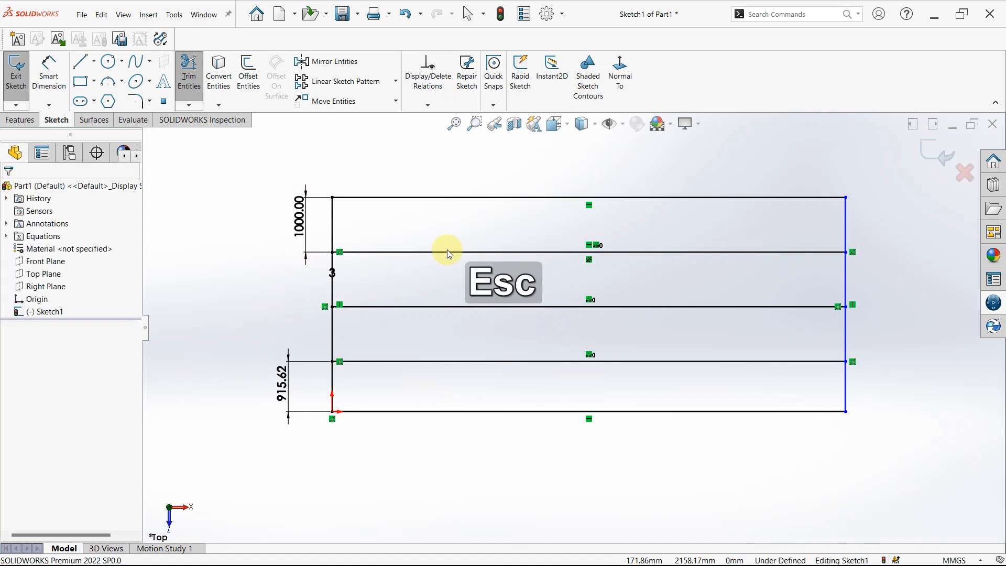
Delete the pattern's instance count label and move the upper 1000 mm dimension to the right of the rectangle.
left_click_drag(335, 278, 368, 275)
key("Delete")
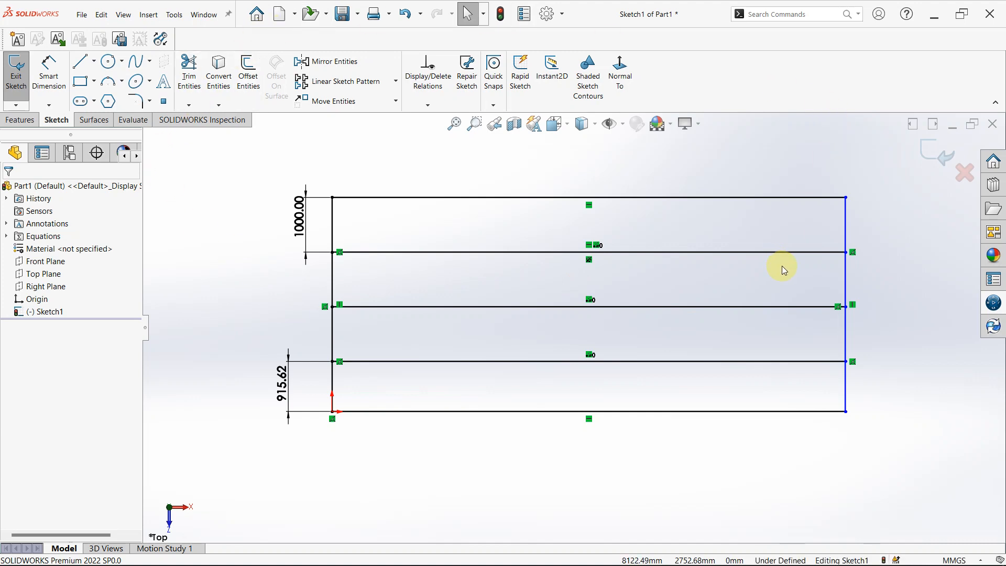
scroll(784, 269, "up", 3)
scroll(851, 315, "down", 2)
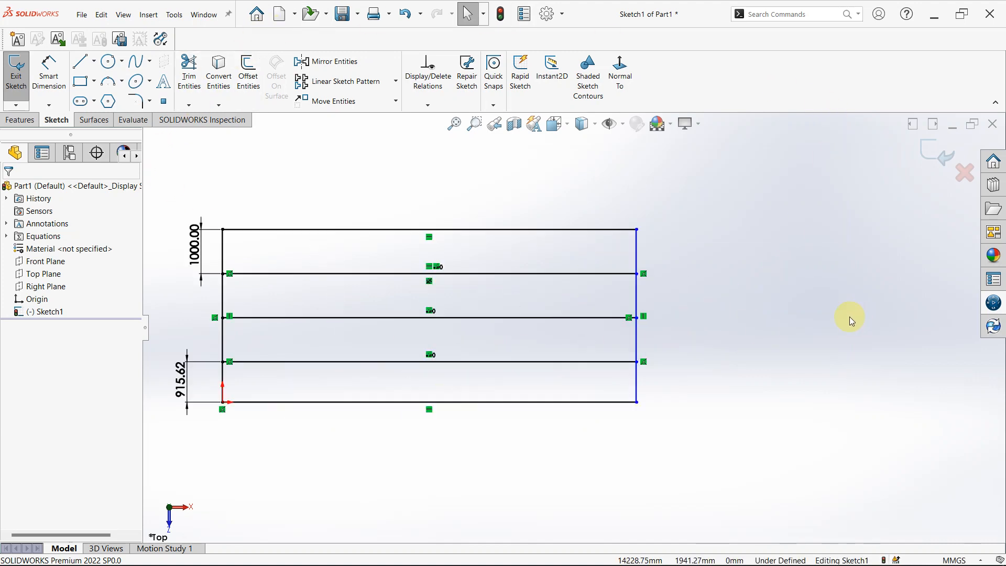
scroll(716, 325, "up", 2)
scroll(359, 297, "up", 1)
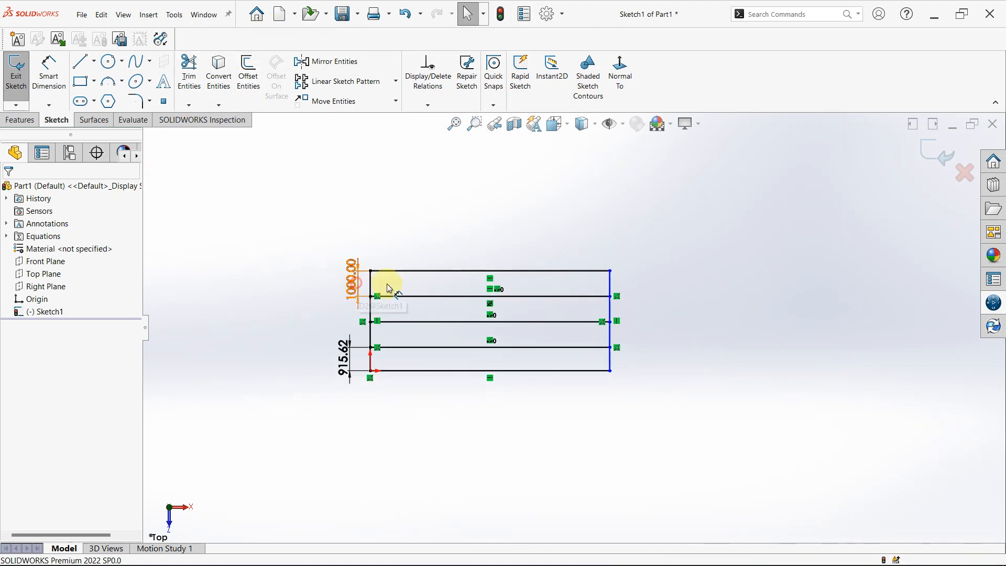
left_click_drag(383, 287, 723, 300)
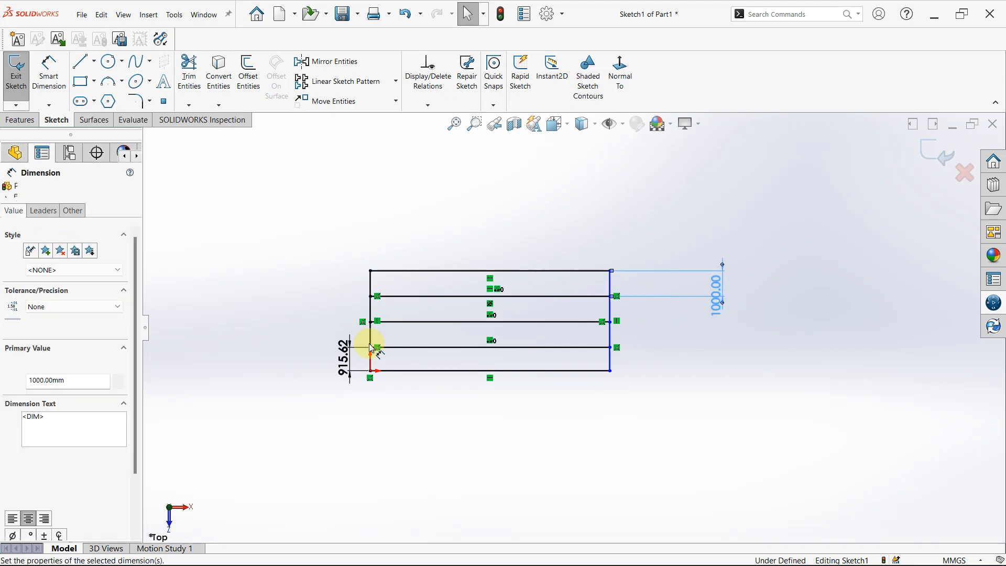
Set the lower distance dimension to 1000 mm and move it to the right of the rectangle.
left_click(345, 359)
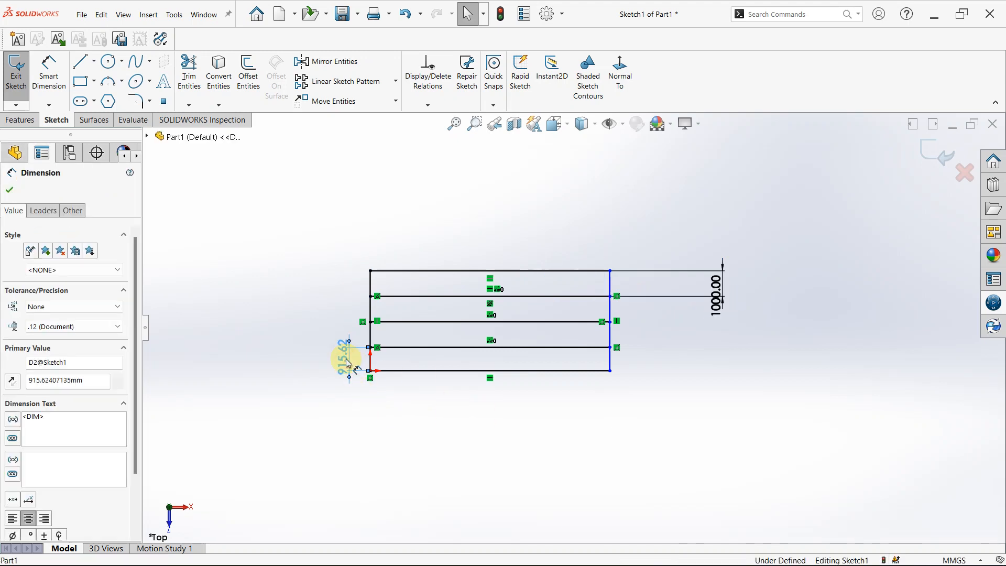
double_click(345, 359)
type("1000")
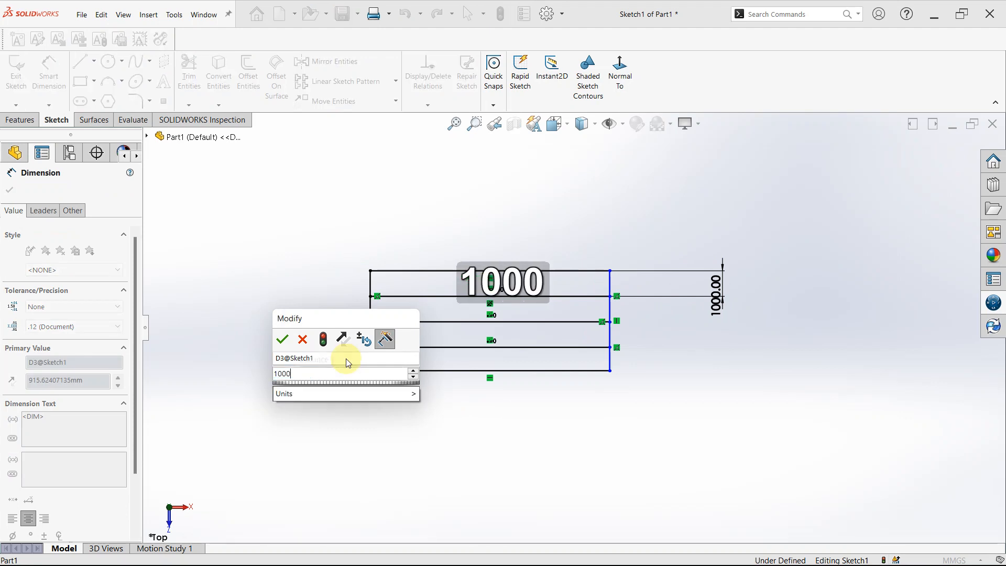
key("Return")
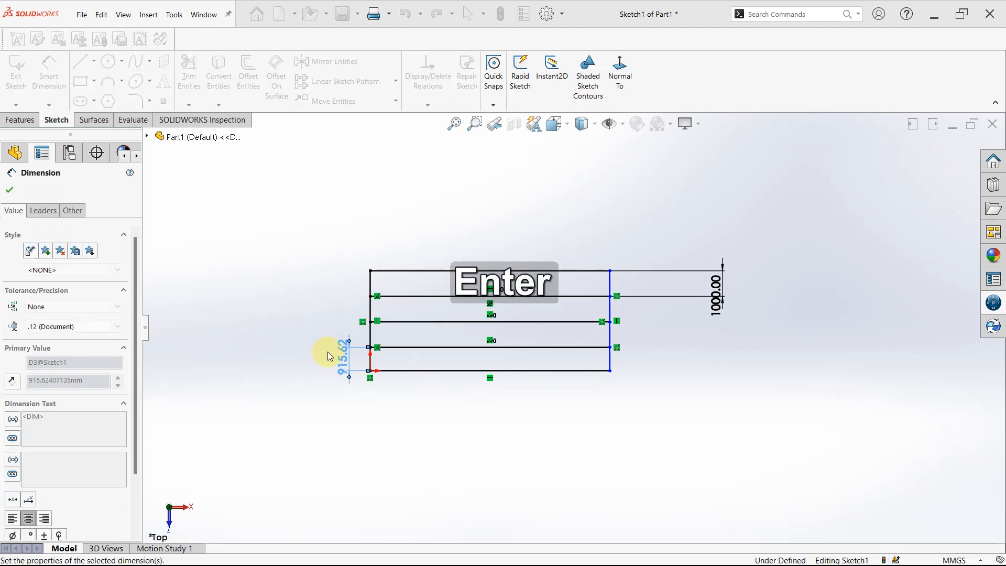
left_click_drag(345, 362, 725, 366)
key("Escape")
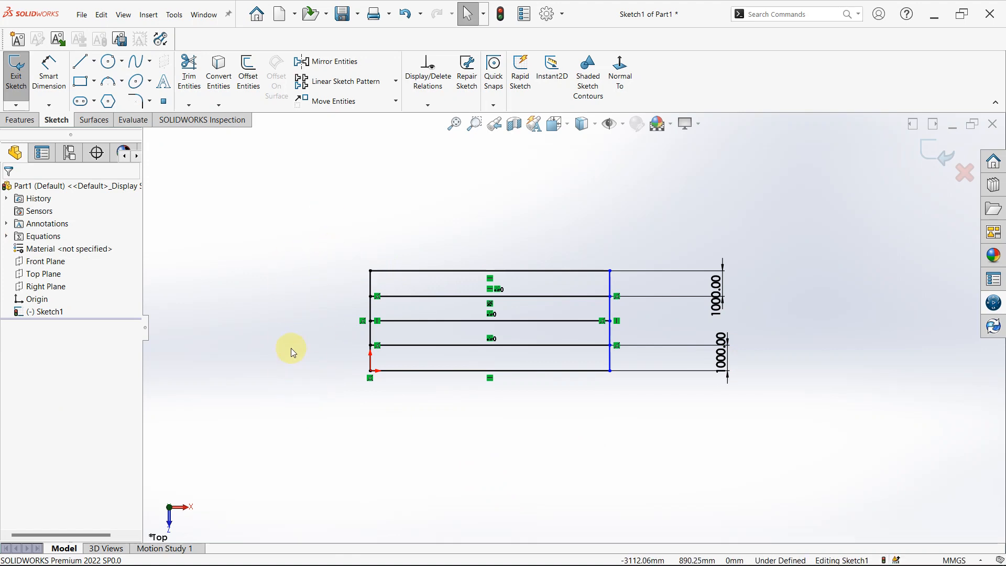
Sketch a vertical line about 4340 mm long to the left of the rectangle, starting level with its upper side.
left_click(86, 68)
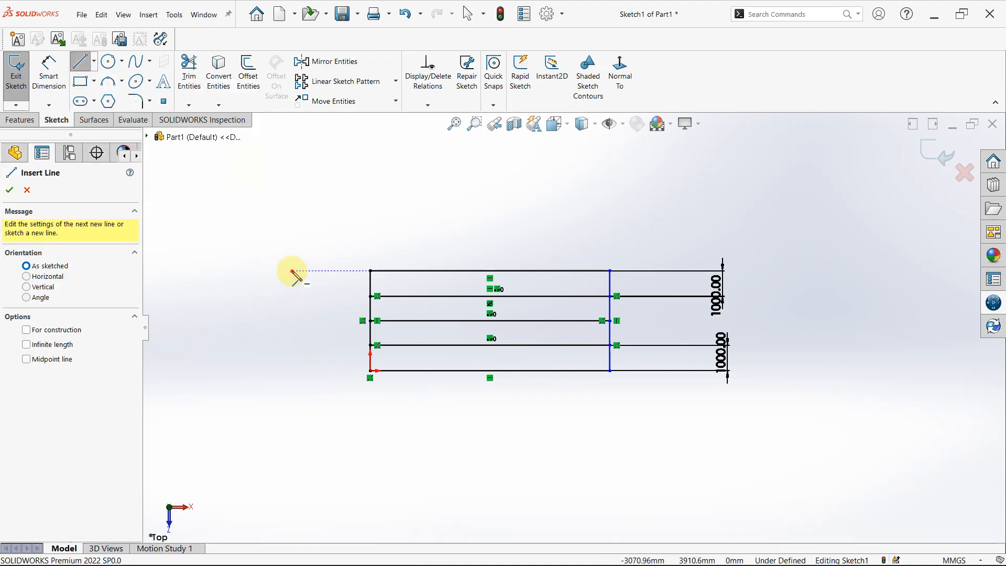
left_click(292, 272)
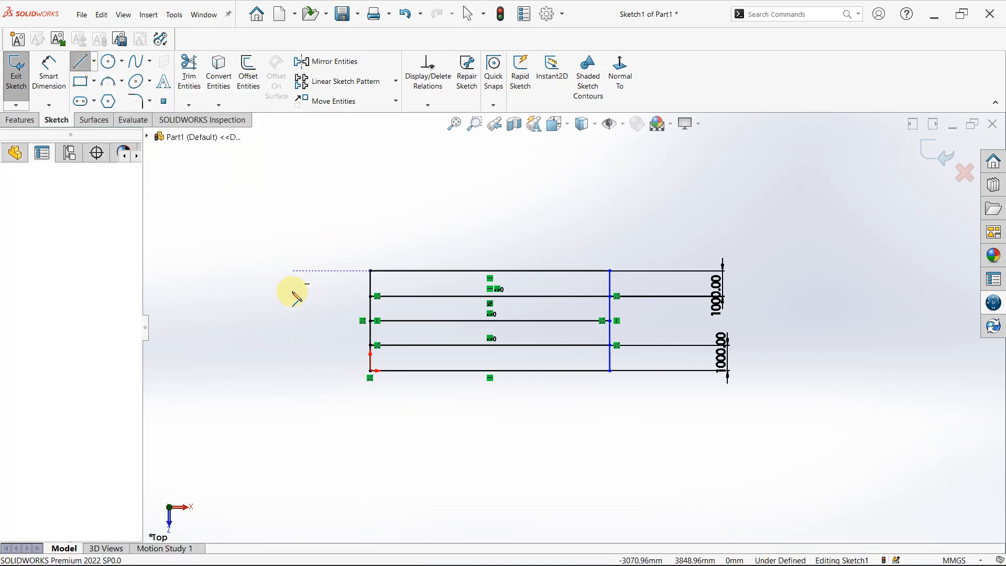
left_click(292, 381)
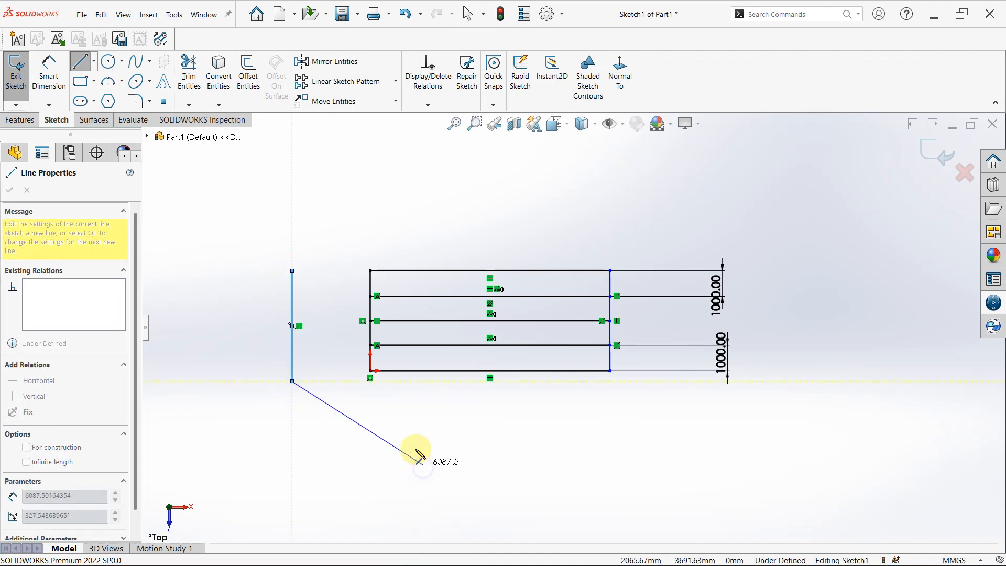
Dimension the distance between the rectangle's left side and the separate vertical line as 3100 mm.
right_click_drag(419, 459, 415, 433)
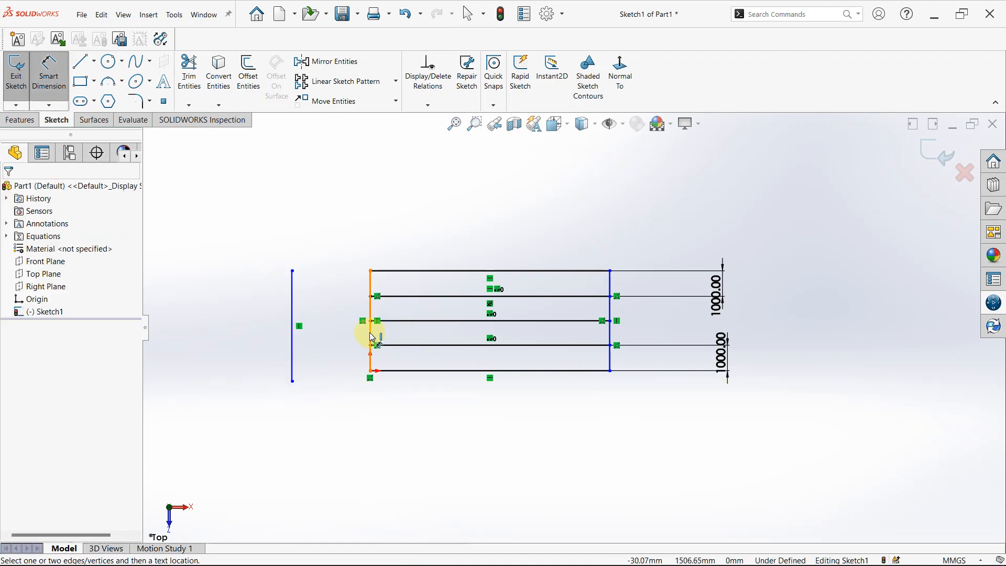
left_click(371, 337)
left_click(292, 341)
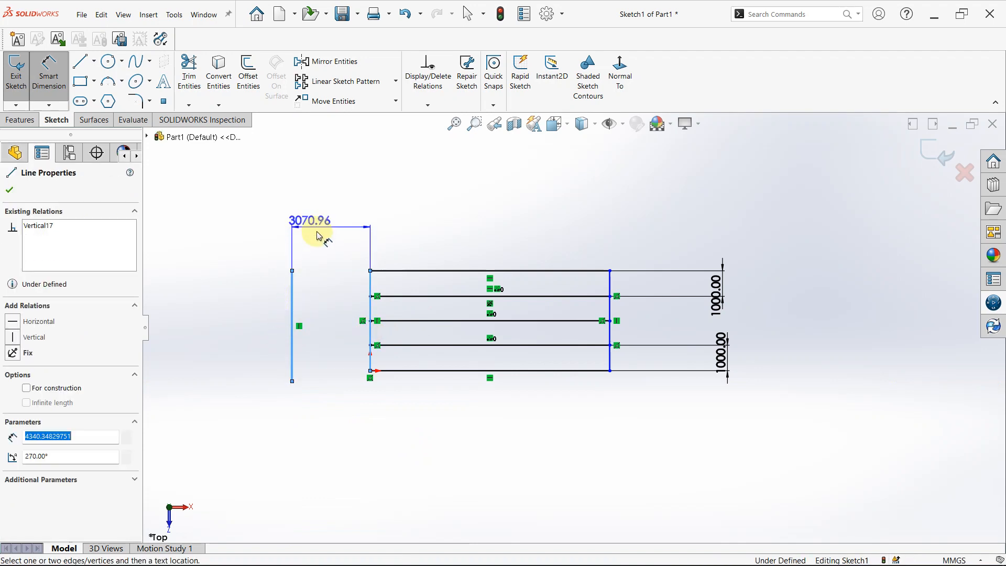
left_click(328, 250)
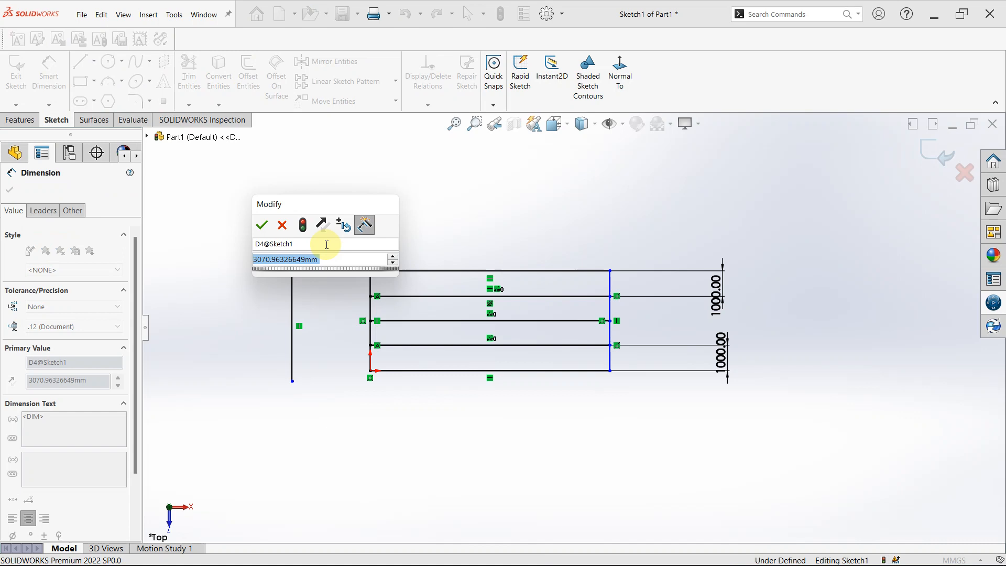
type("3")
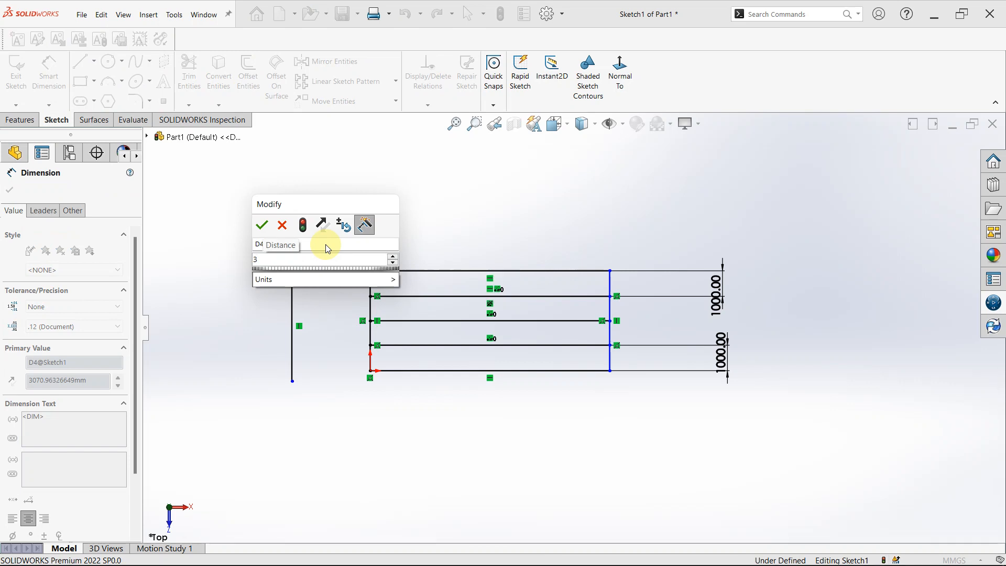
type("1000")
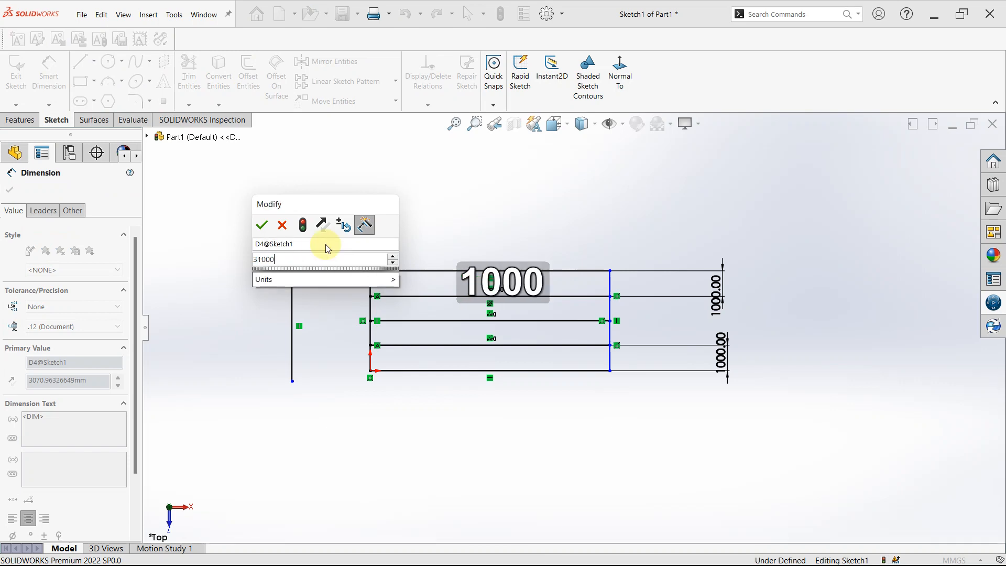
key("BackSpace")
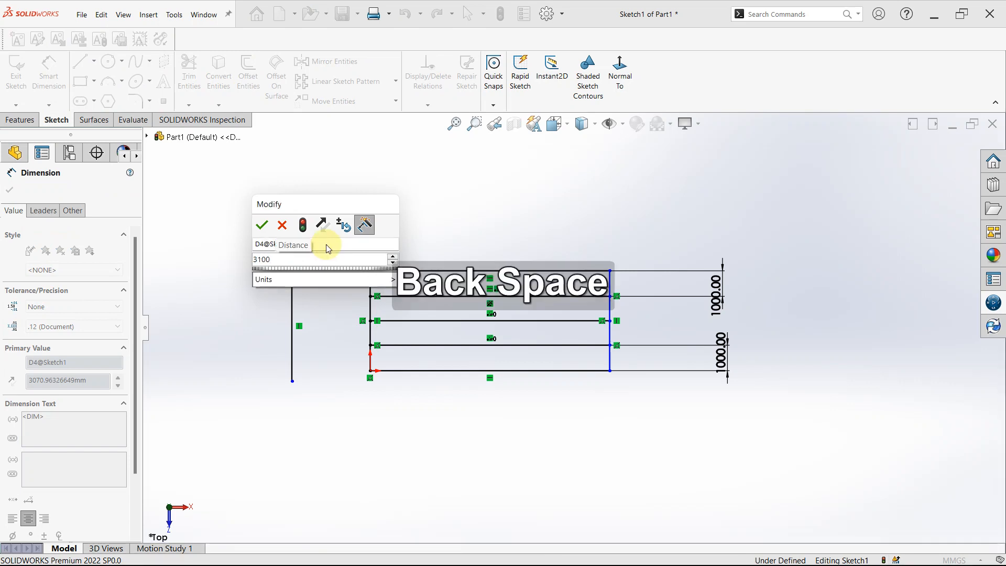
key("Return")
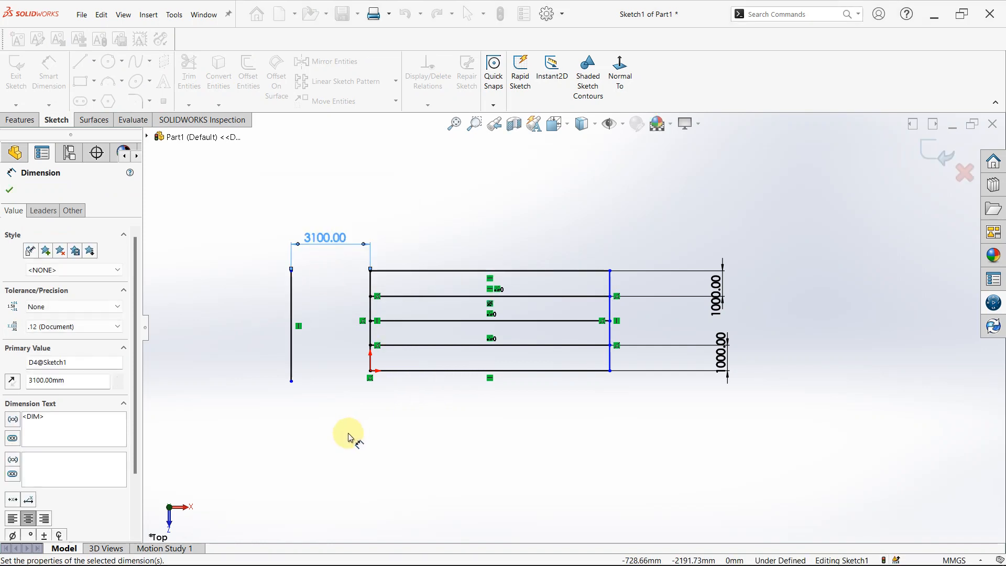
key("Escape")
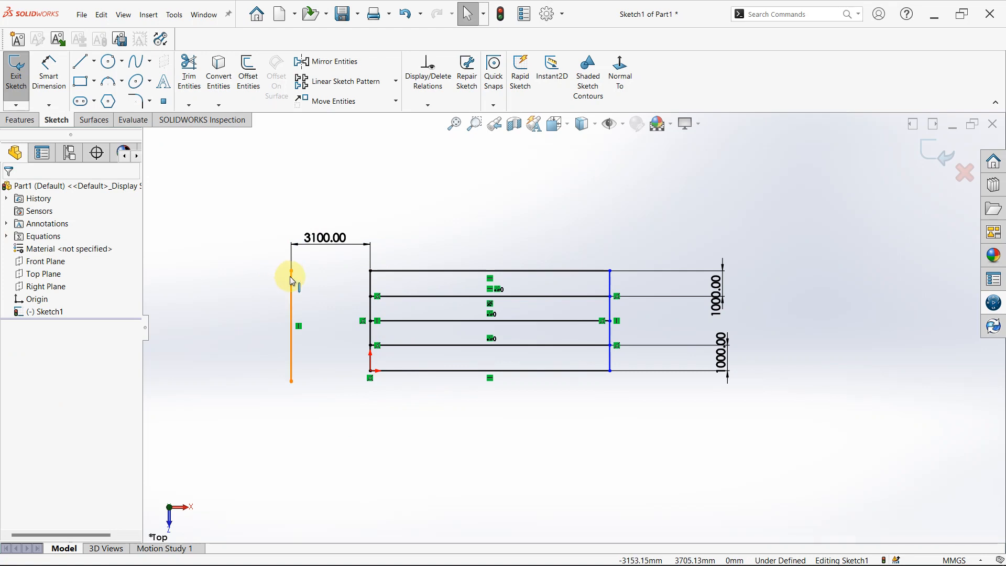
Extend the rectangle's upper and lower sides and its three inner horizontal lines to the separate vertical line with Extend Entities.
left_click(190, 106)
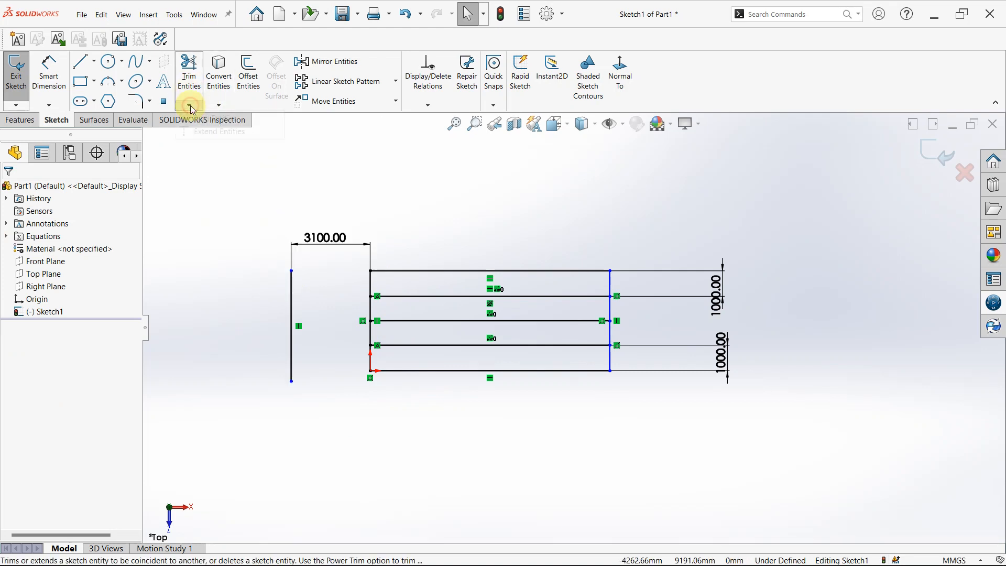
left_click(223, 132)
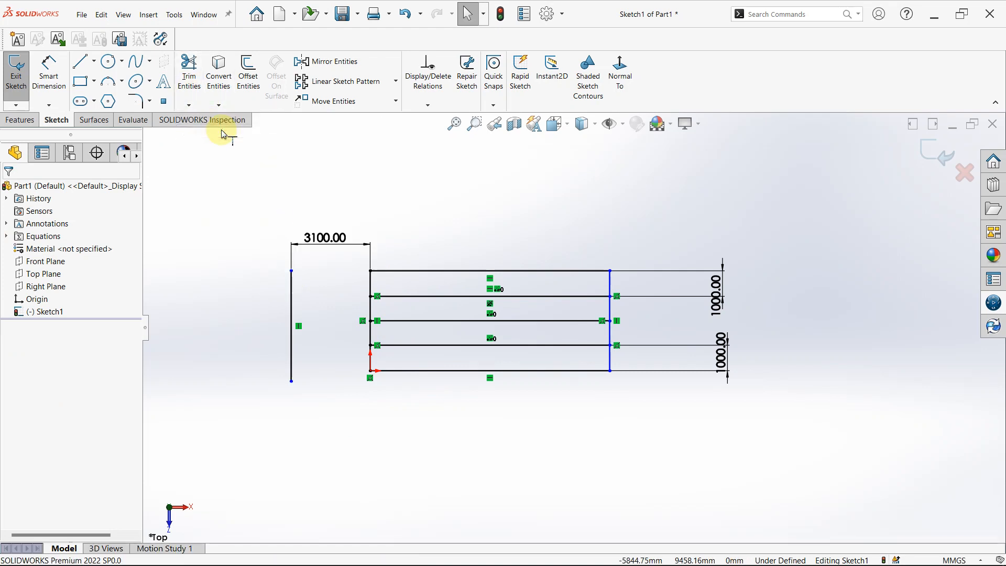
left_click(402, 271)
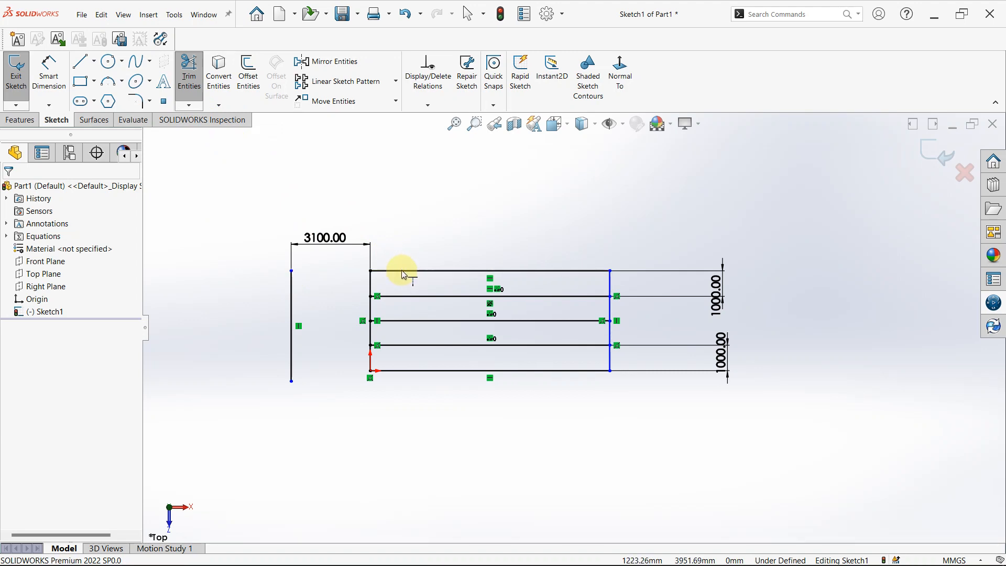
left_click(407, 370)
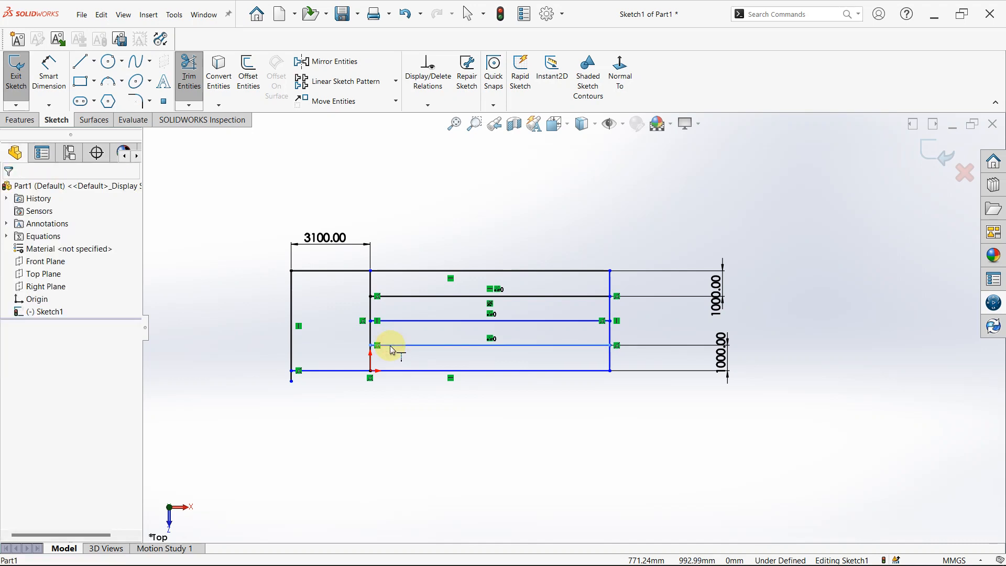
left_click(390, 345)
left_click(388, 323)
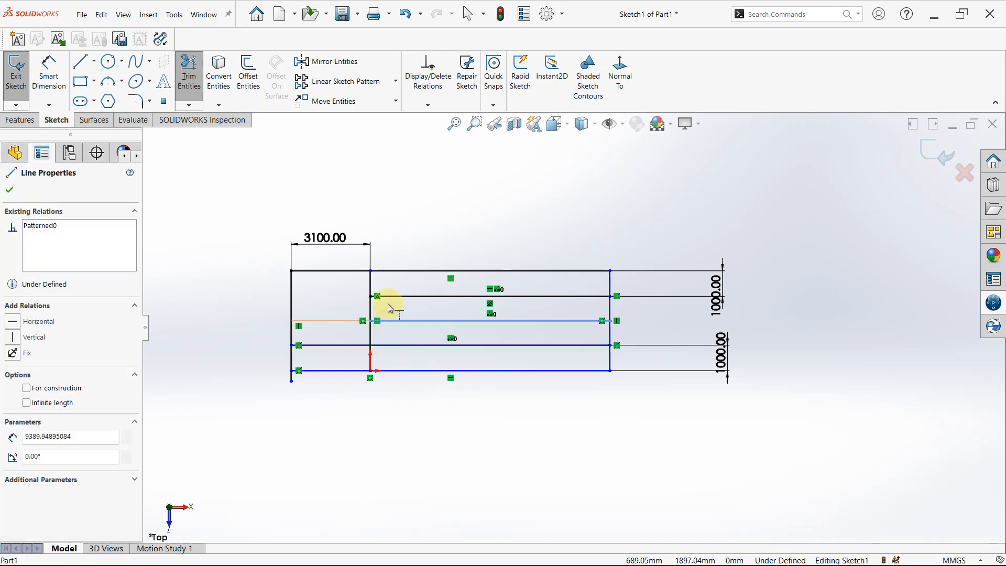
left_click(388, 299)
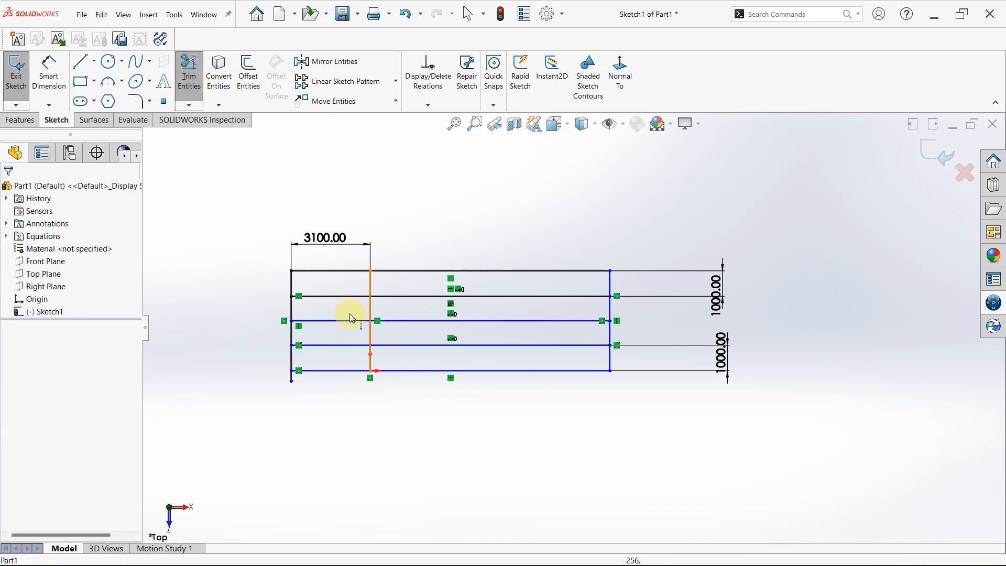
Trim the end of the separate vertical line that overhangs the lower horizontal line, using the Trim to closest option.
scroll(345, 349, "down", 3)
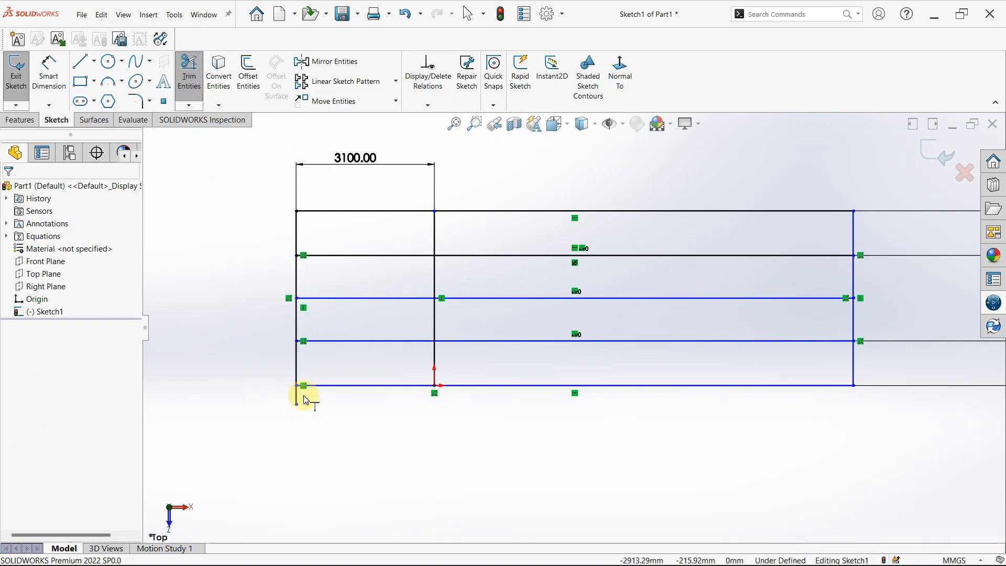
left_click(189, 105)
left_click(207, 118)
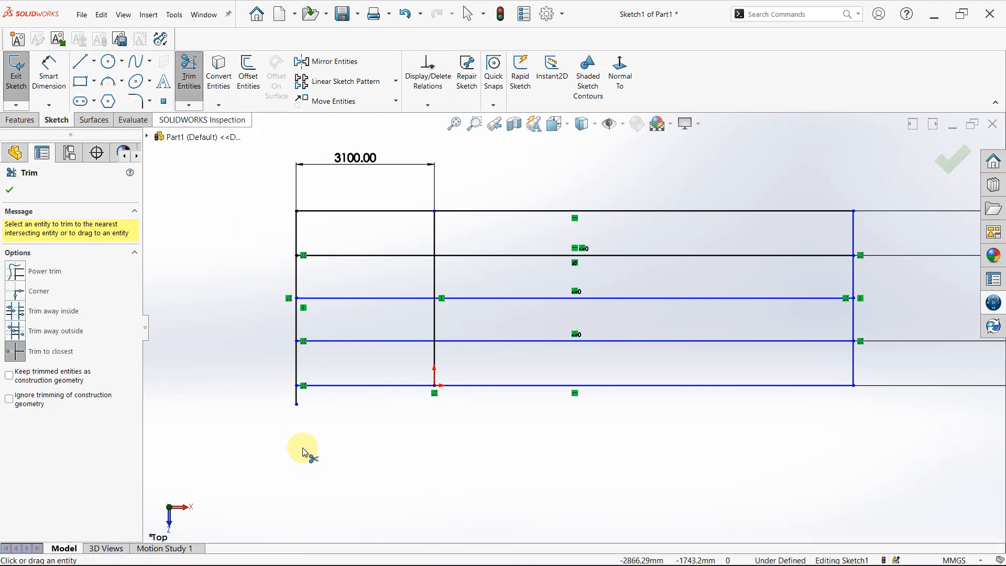
left_click(18, 359)
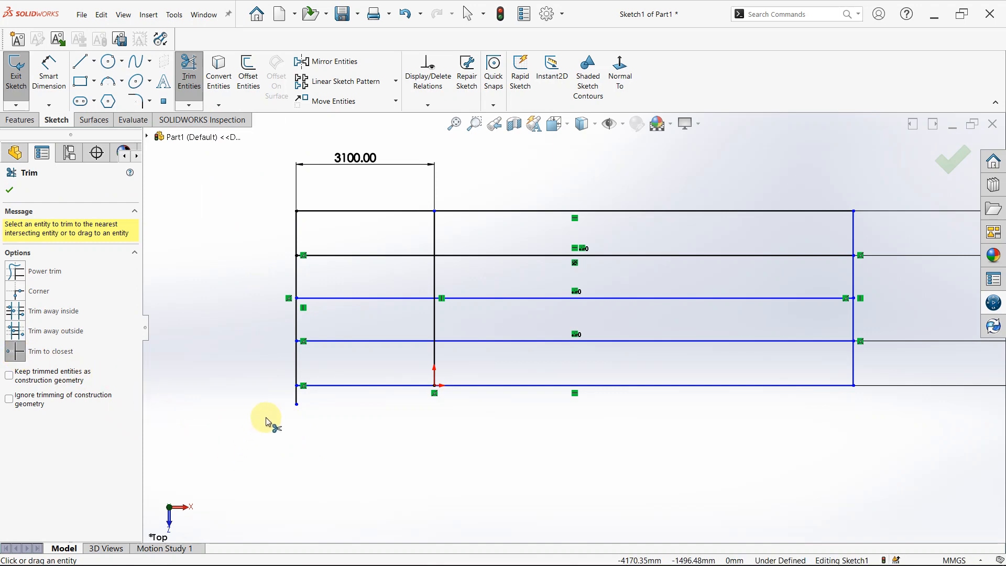
left_click(298, 400)
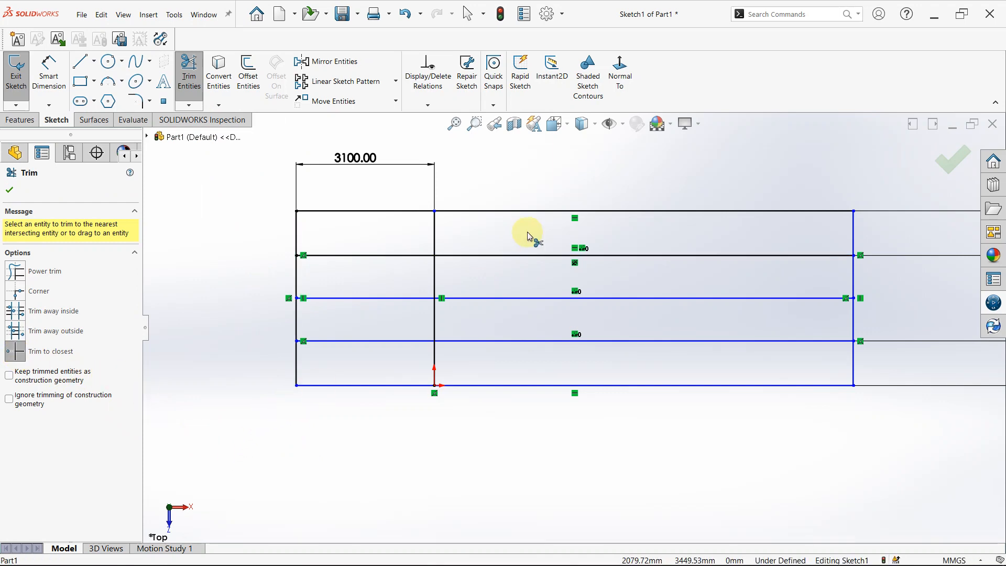
scroll(581, 206, "up", 2)
scroll(586, 203, "down", 1)
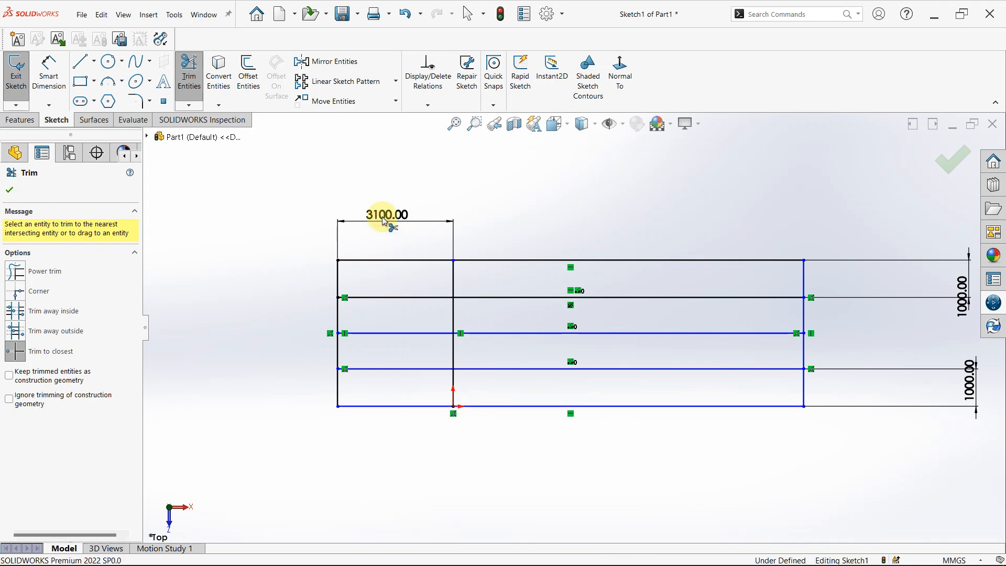
key("Escape")
Move the 3100 mm dimension from above the rectangle to below it.
left_click_drag(391, 213, 388, 439)
left_click_drag(390, 533, 403, 505)
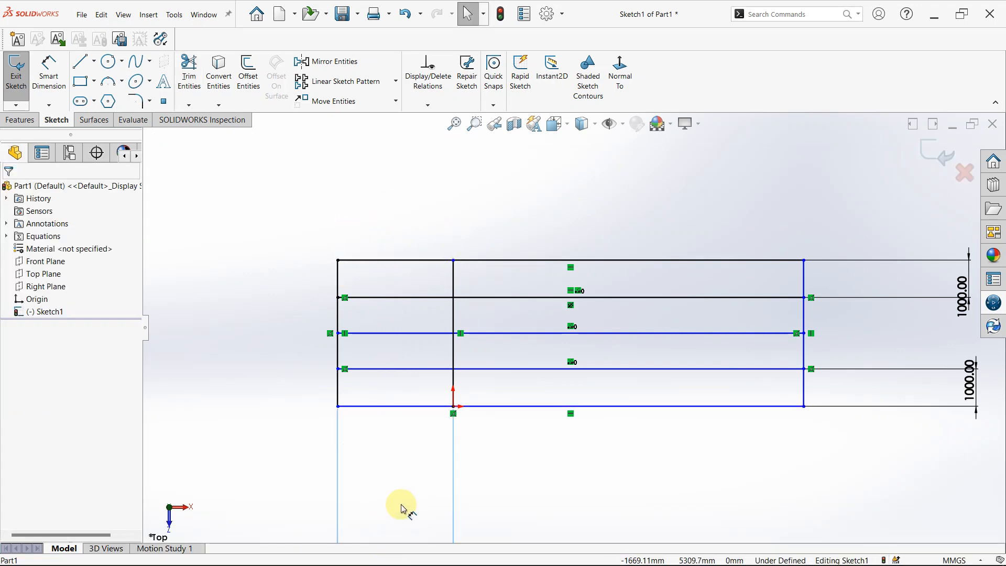
key("Escape")
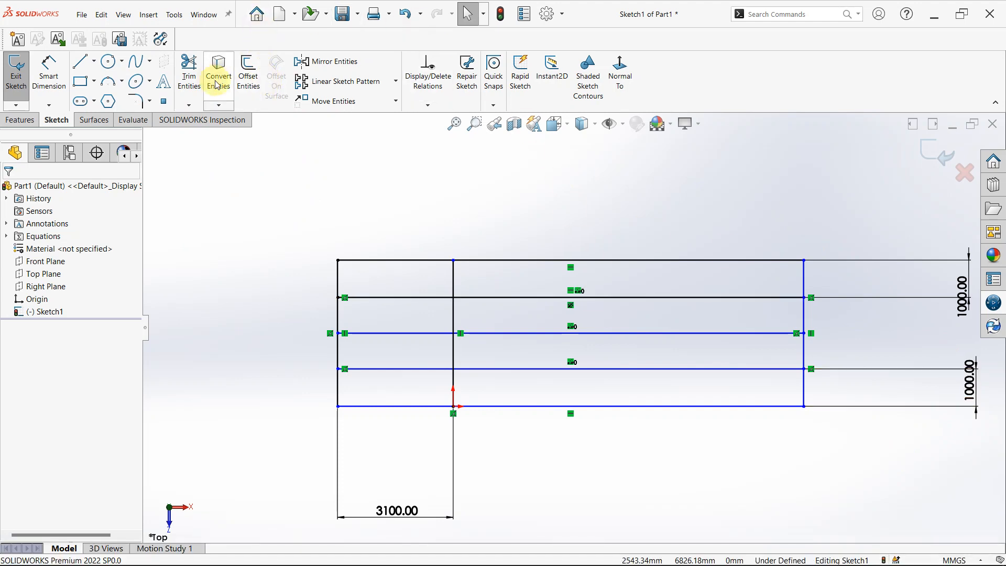
left_click(219, 106)
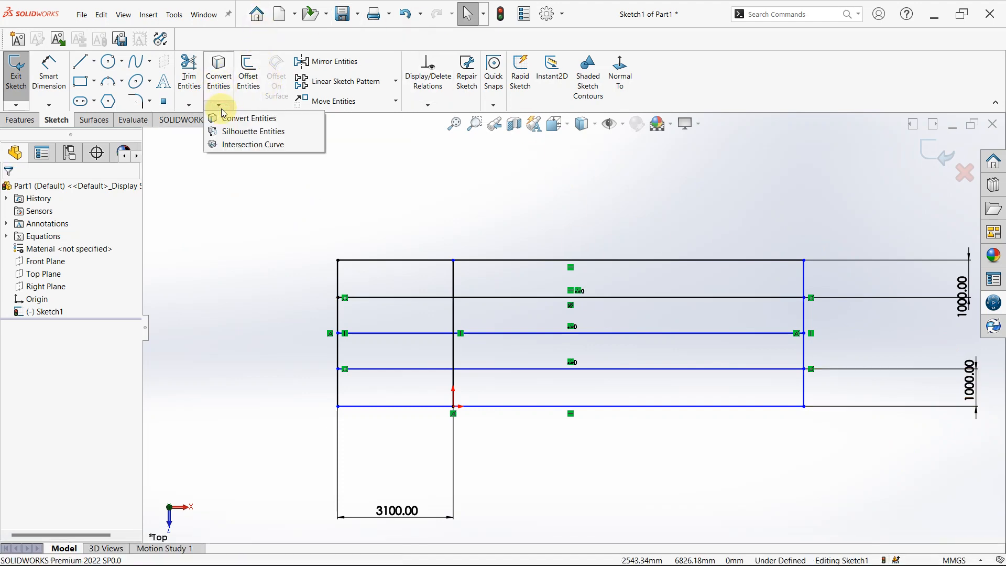
left_click(221, 108)
Delete all lines and dimensions of the sketch, including those referenced by the pattern.
scroll(710, 316, "up", 4)
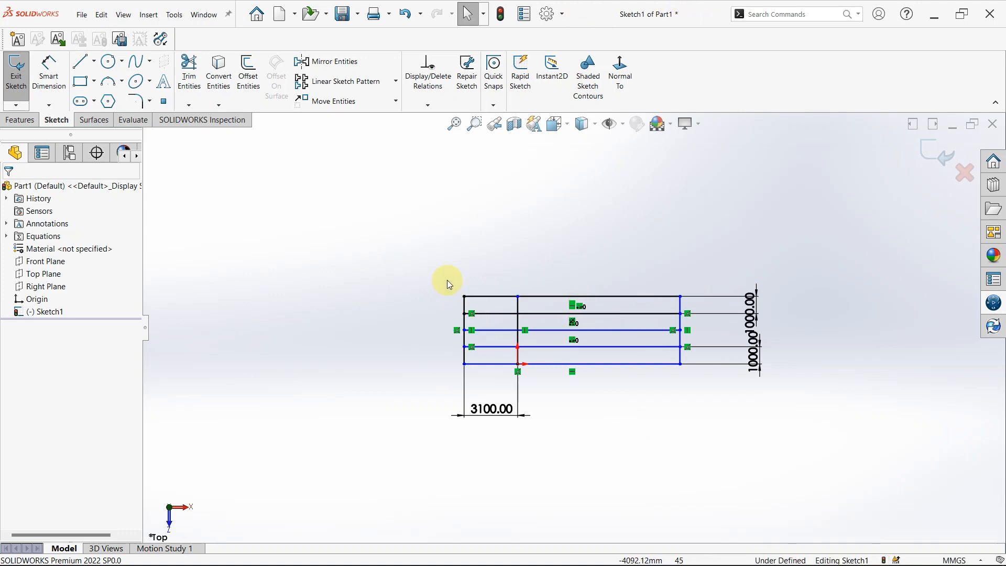
mouse_move(420, 234)
left_mouse_down()
mouse_move(456, 409)
mouse_move(789, 462)
mouse_move(841, 460)
left_mouse_up()
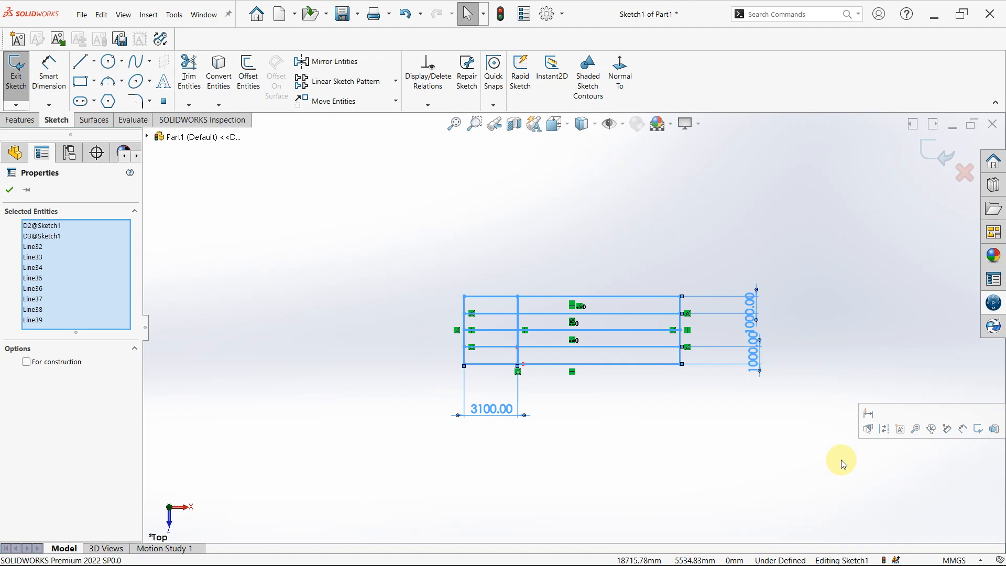
key("Delete")
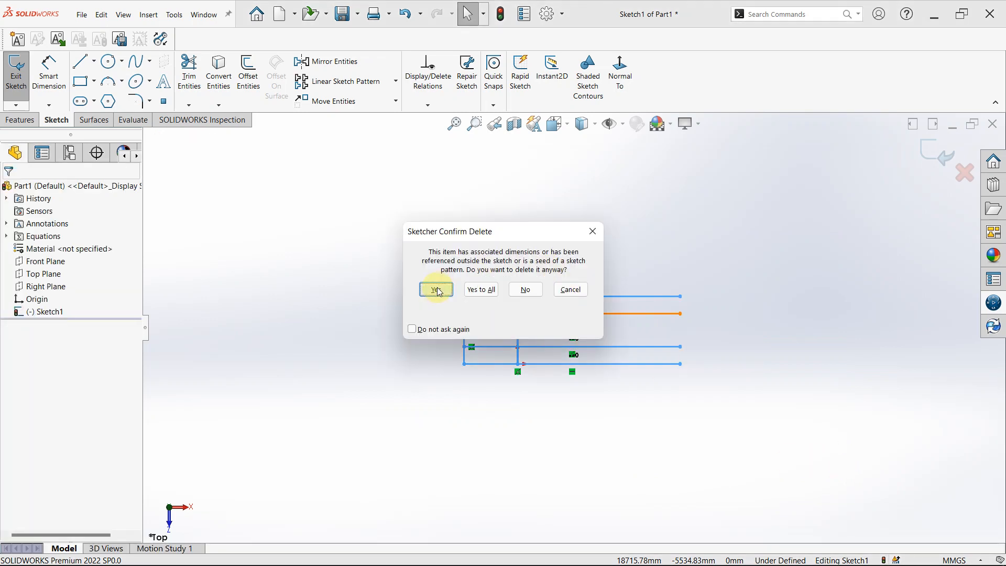
left_click(437, 288)
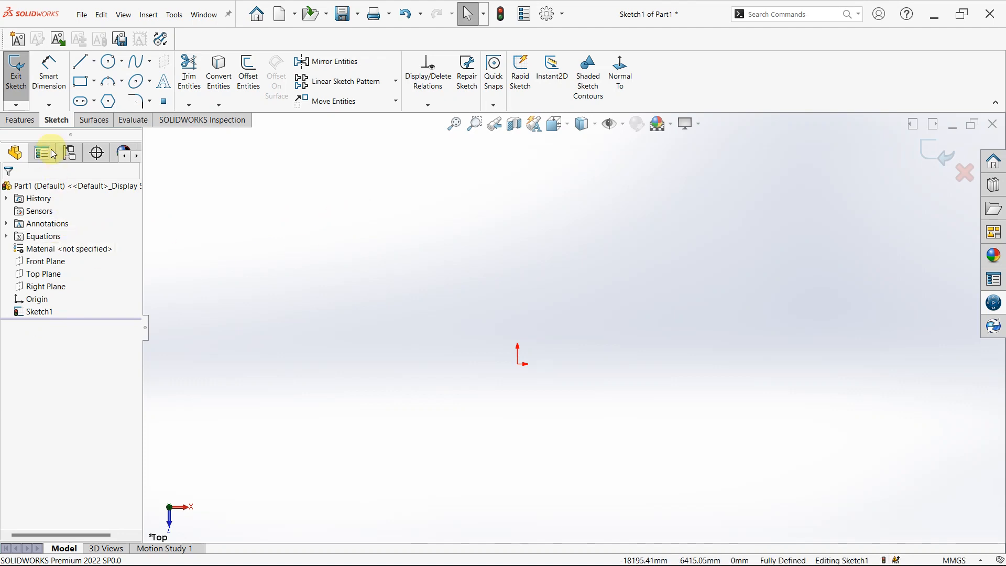
Exit the emptied sketch and return to the part with the feature tools available.
left_click(20, 120)
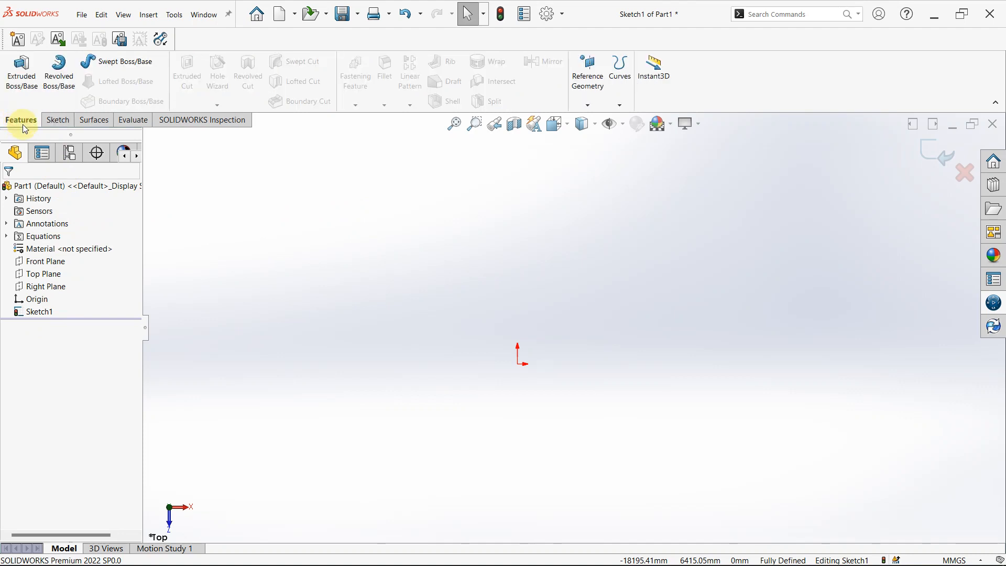
left_click(42, 274)
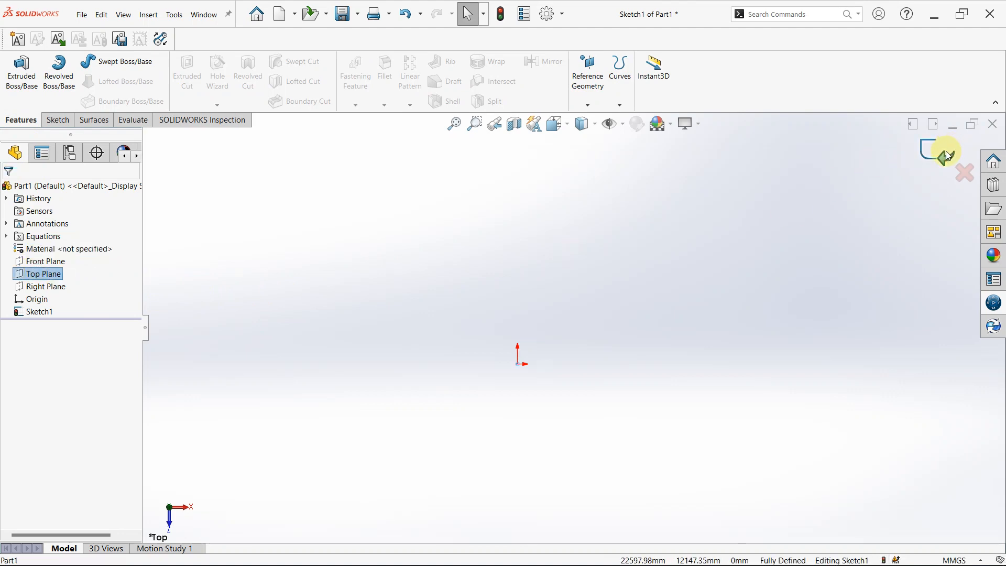
left_click(947, 154)
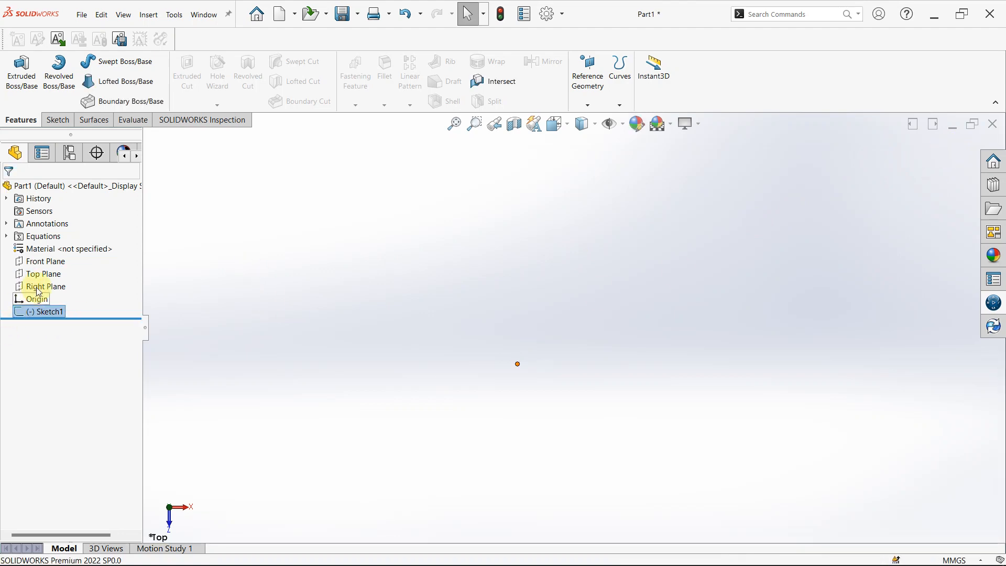
Start a new reference plane with the Top Plane as its first reference.
left_click(50, 276)
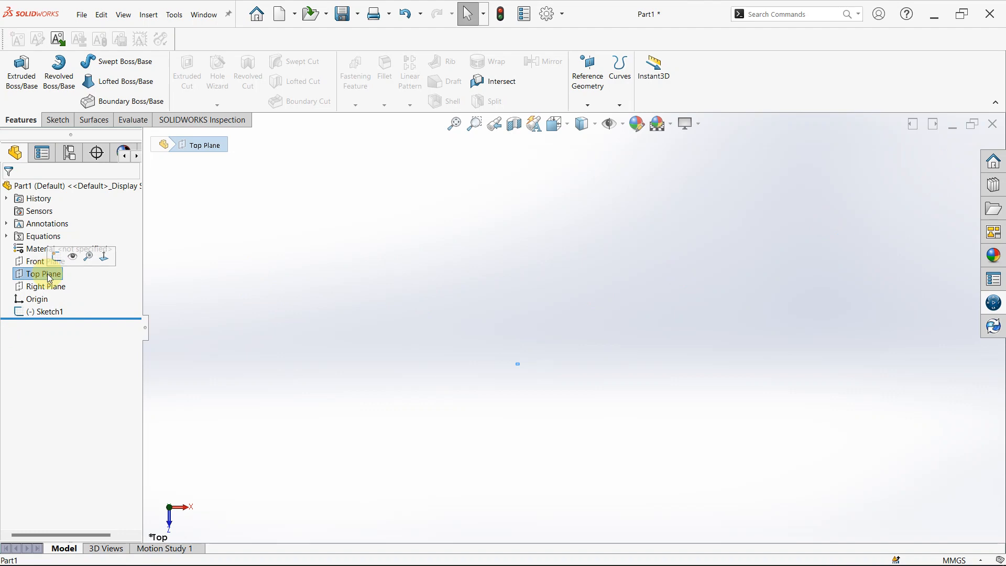
left_click(594, 105)
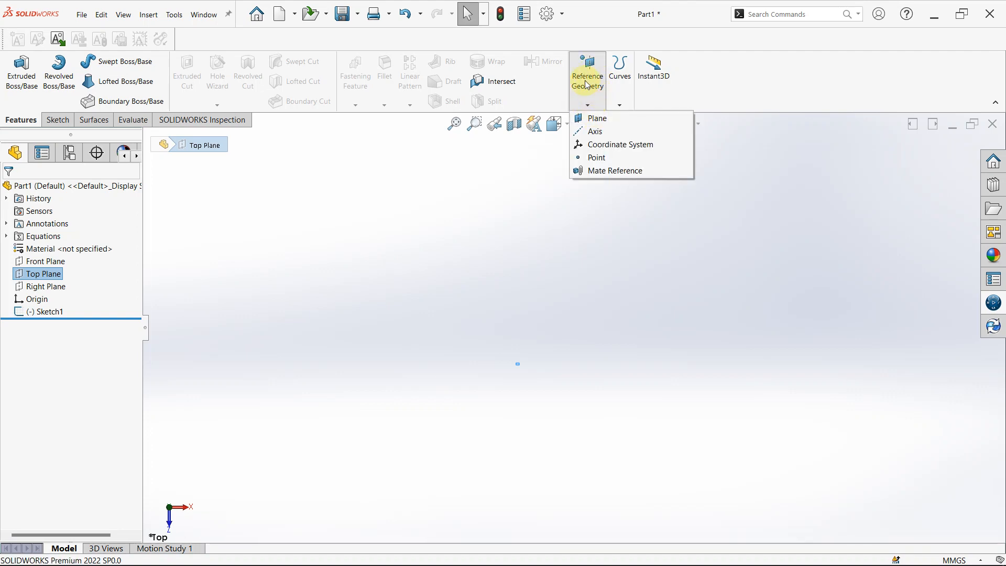
left_click(19, 114)
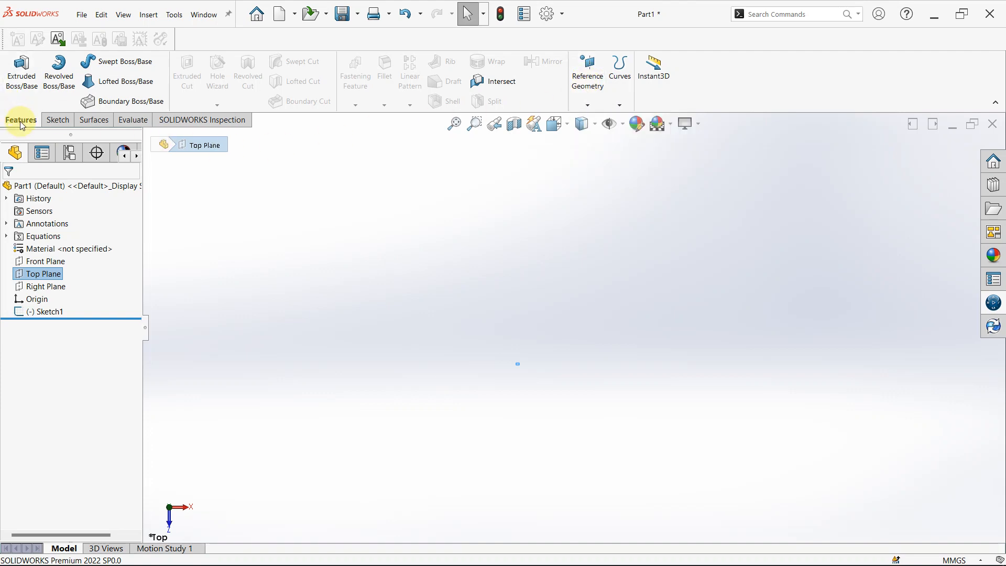
left_click(589, 107)
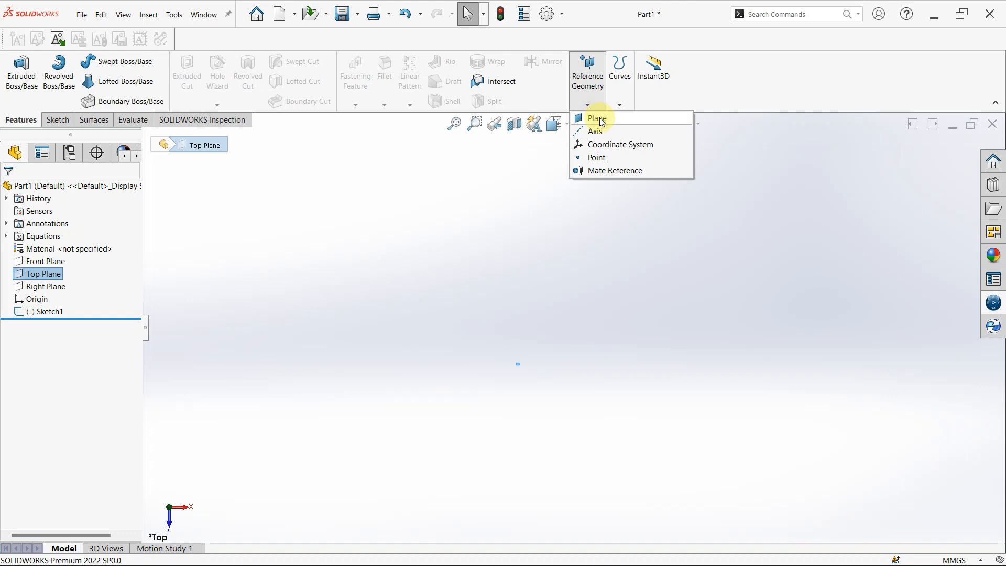
left_click(598, 118)
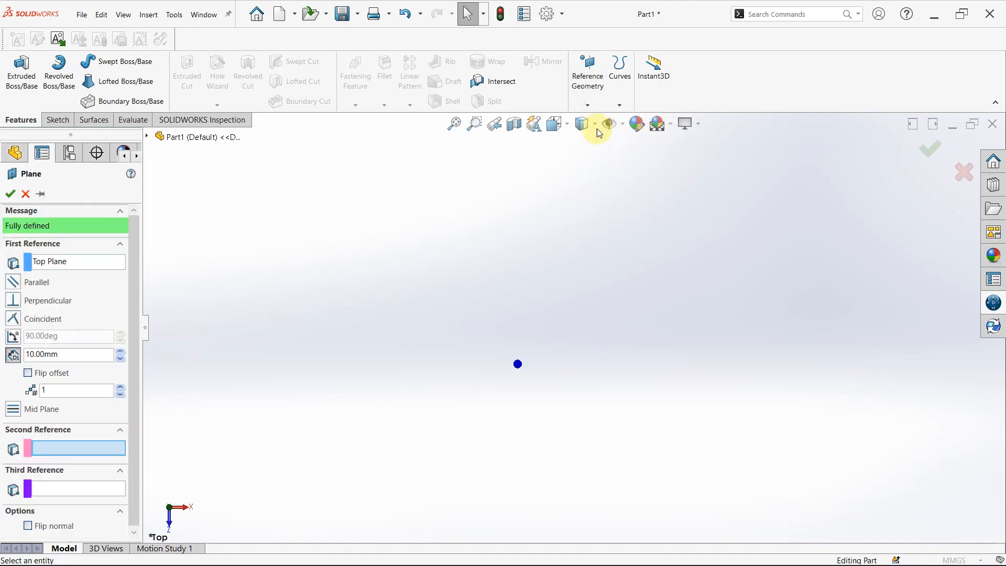
Set the reference plane's offset distance from the Top Plane to 50 mm and create the plane.
scroll(530, 416, "down", 12)
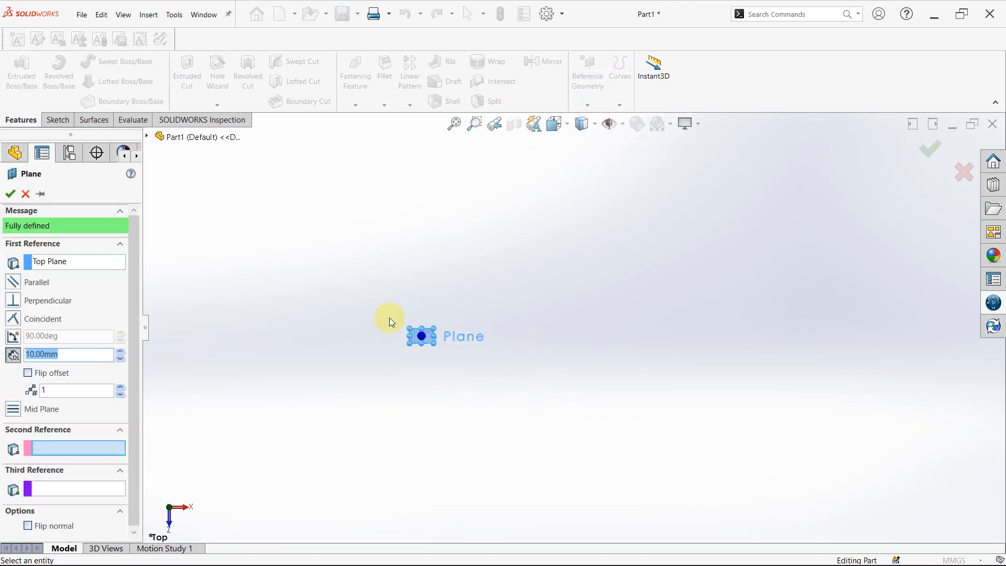
middle_click_drag(541, 360, 574, 283)
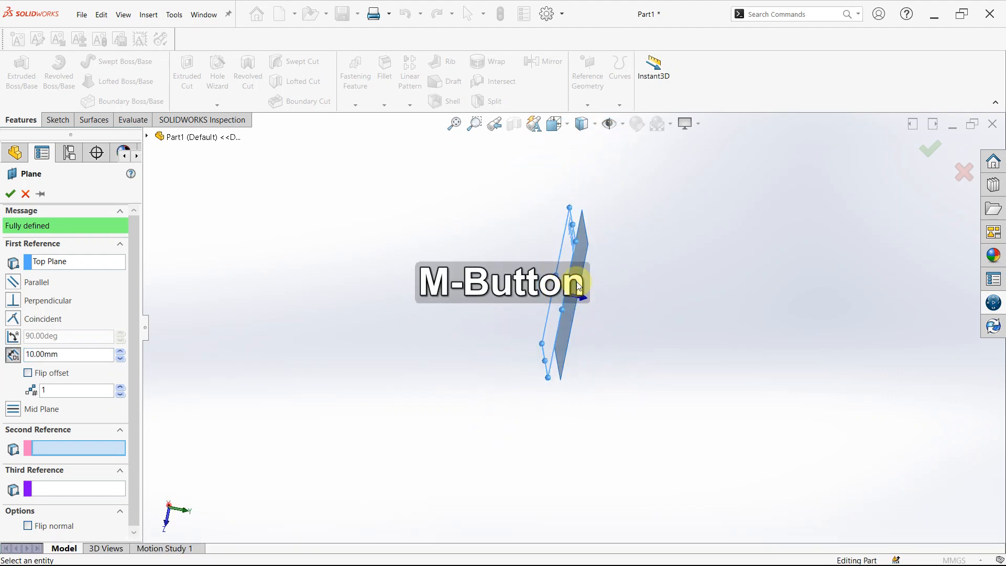
mouse_move(636, 365)
middle_mouse_down()
mouse_move(615, 352)
mouse_move(624, 354)
middle_mouse_up()
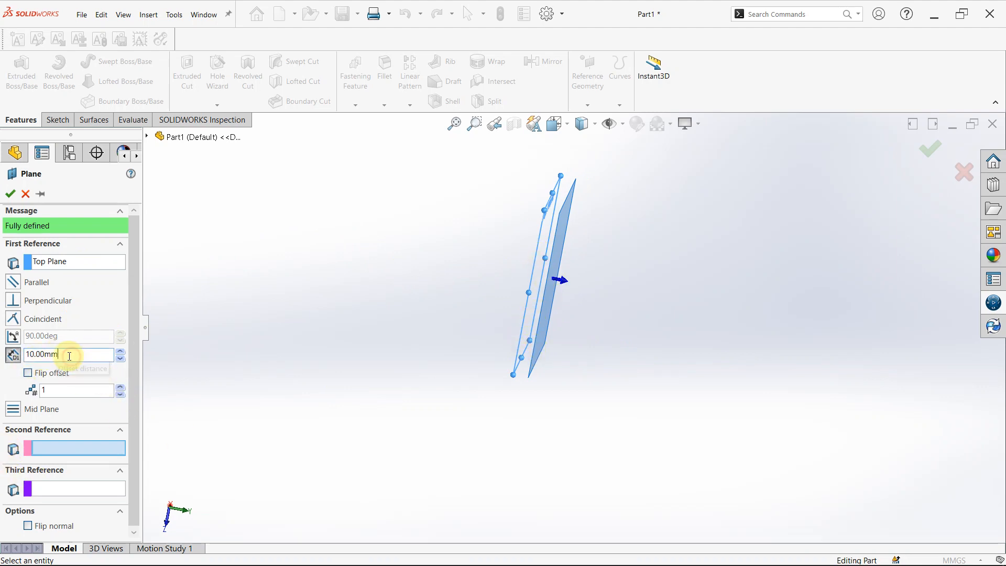
left_click_drag(72, 356, 11, 354)
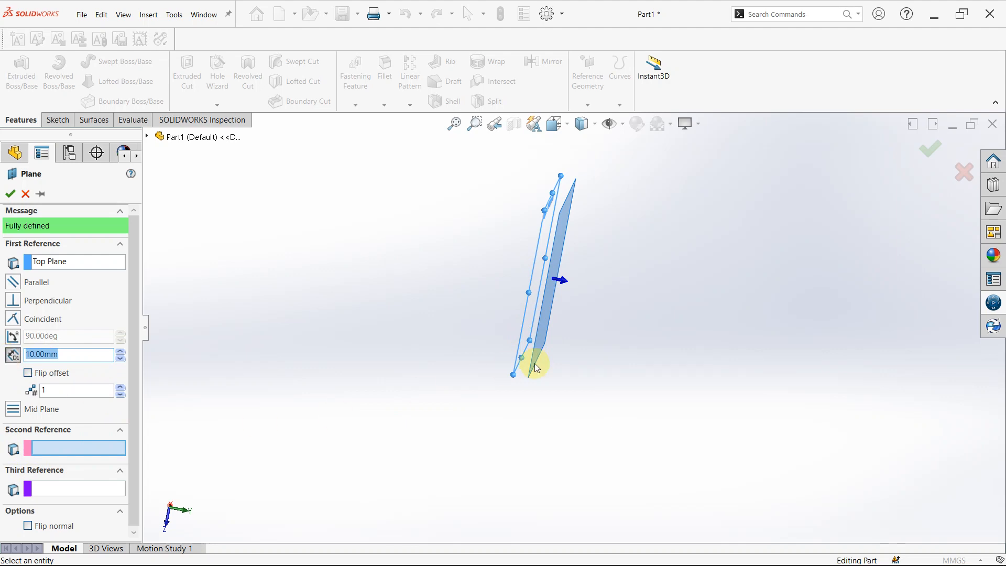
type("50")
key("Return")
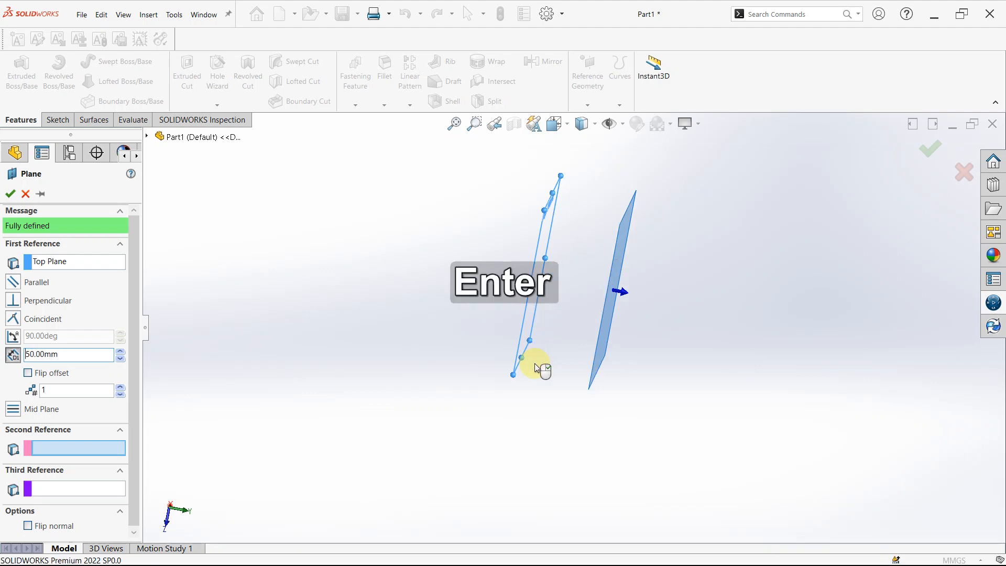
scroll(542, 265, "down", 3)
scroll(573, 250, "up", 2)
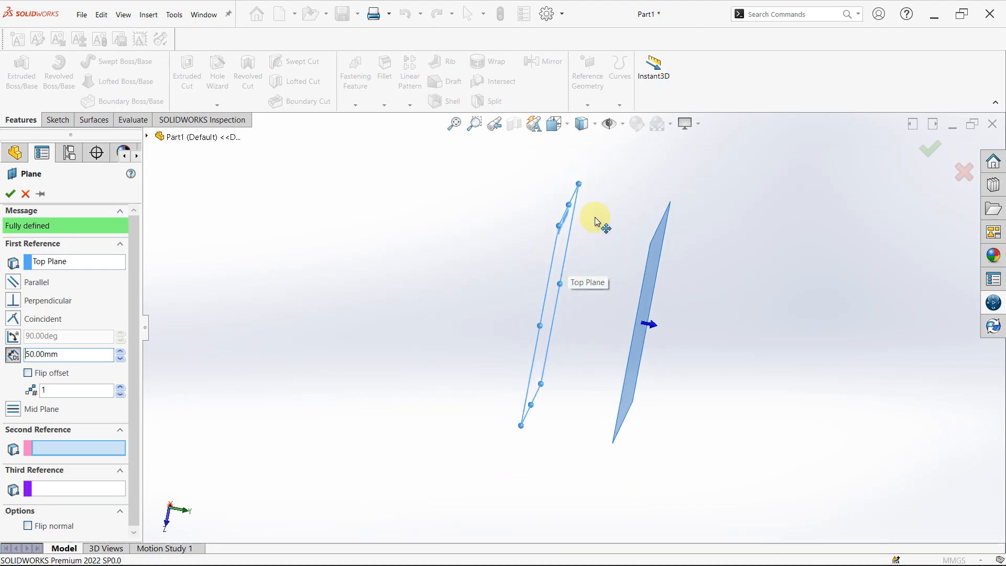
scroll(595, 216, "down", 2)
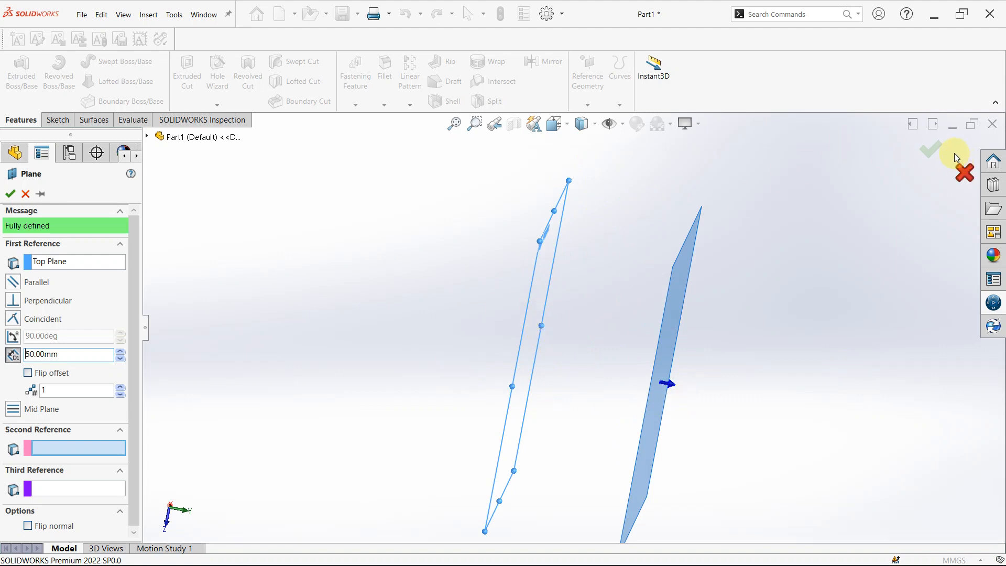
left_click(933, 151)
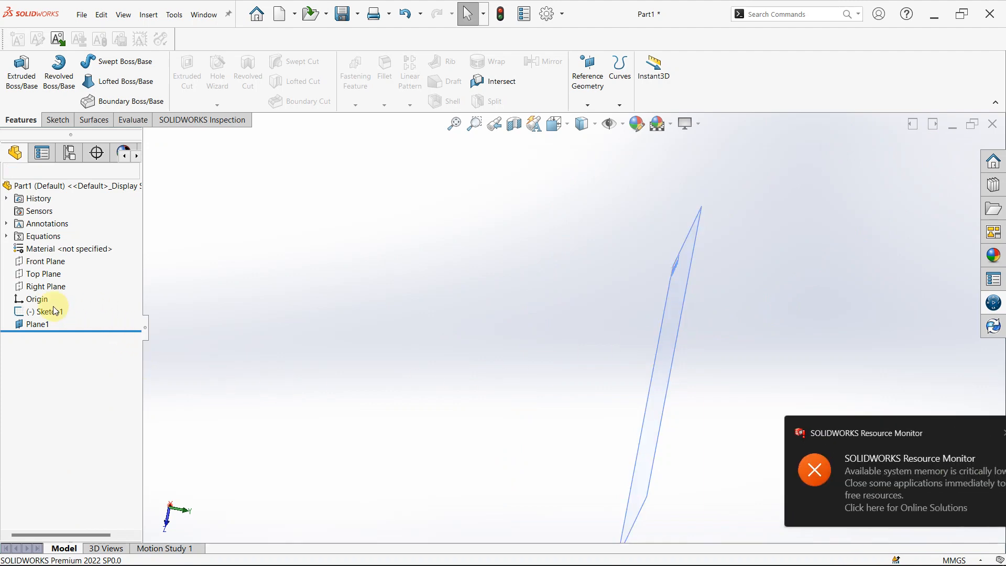
Show the Top Plane in the model alongside the offset reference plane.
left_click(35, 276)
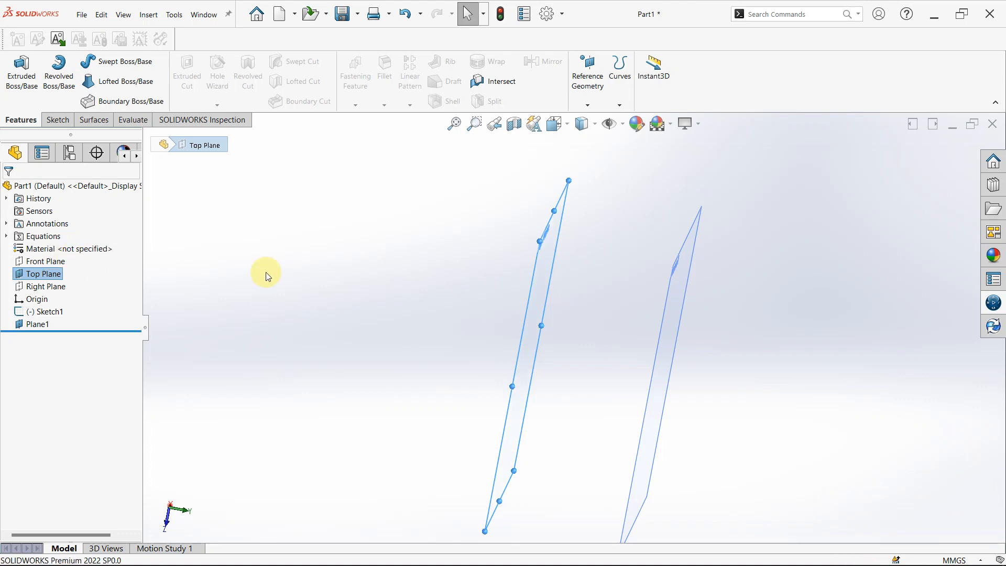
left_click(567, 281)
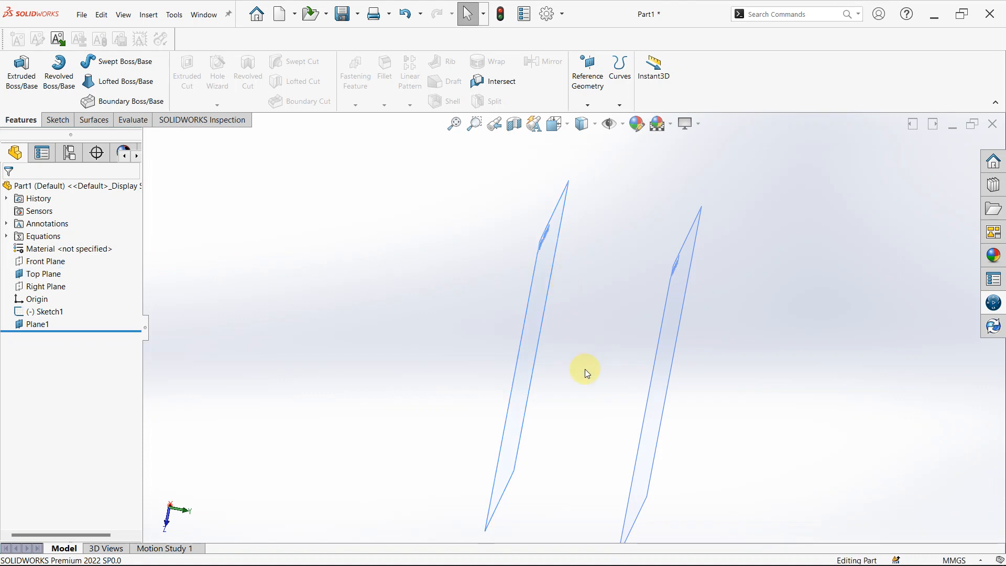
mouse_move(587, 373)
middle_mouse_down()
mouse_move(599, 377)
mouse_move(577, 372)
middle_mouse_up()
Start a new sketch on the Top Plane.
left_click(537, 224)
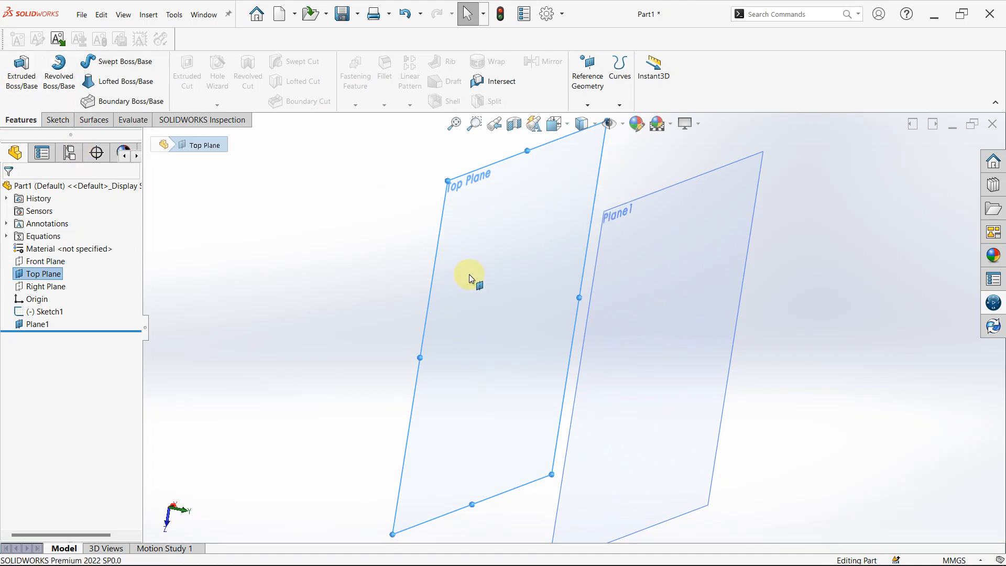
left_click(56, 121)
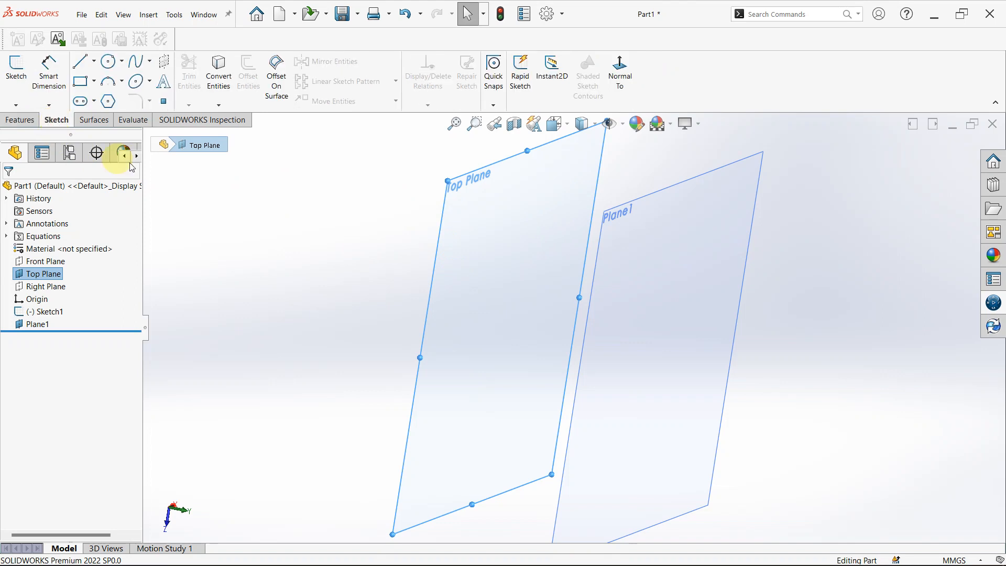
left_click(479, 225)
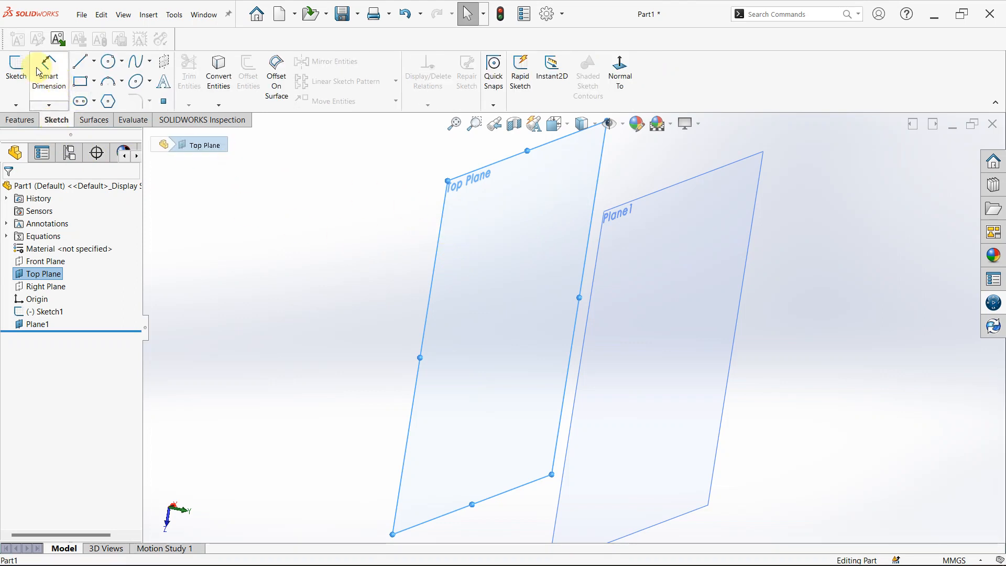
left_click(17, 67)
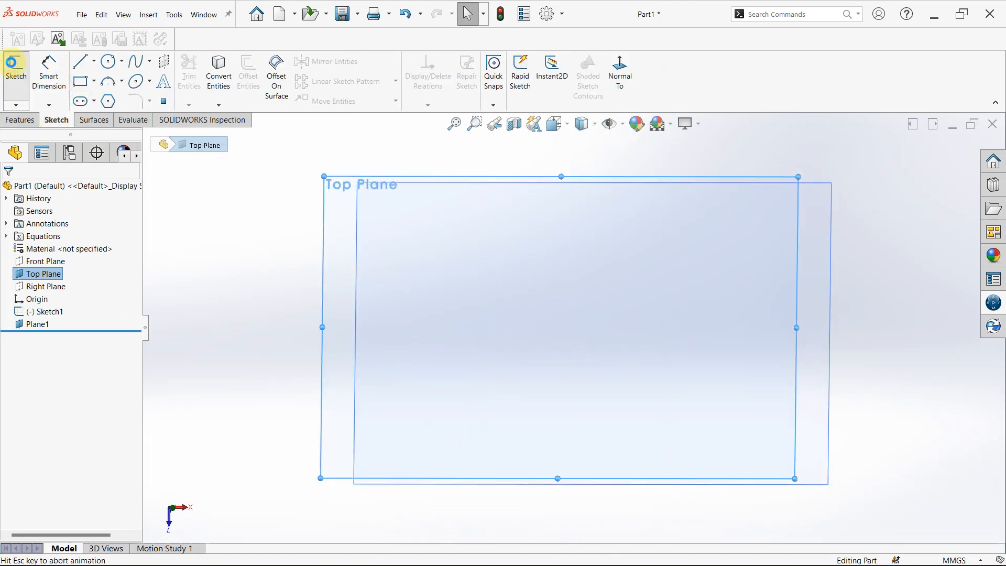
Draw a circle of about 28.7 mm radius centred on the origin and exit the sketch.
left_click(111, 70)
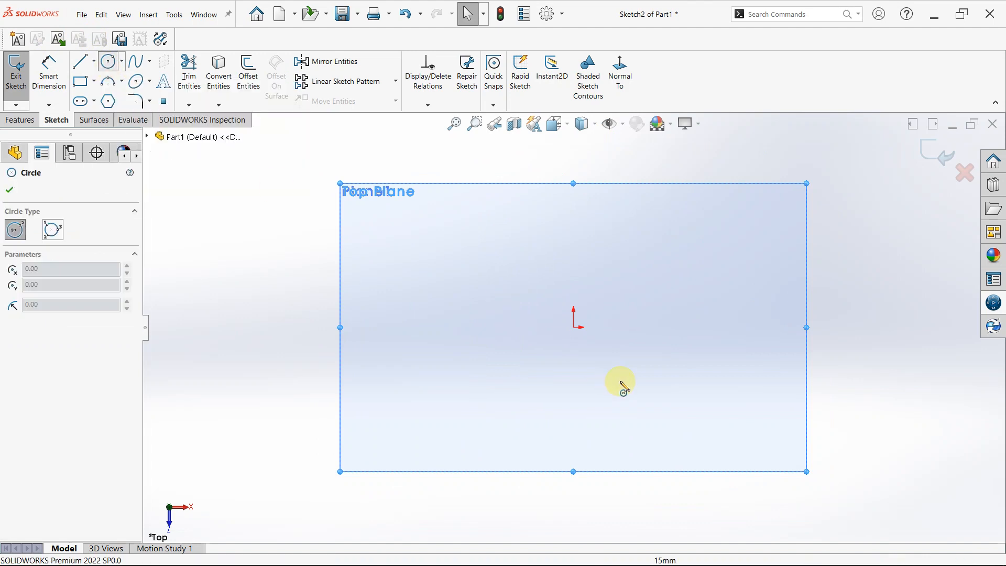
left_click(574, 328)
left_click(575, 297)
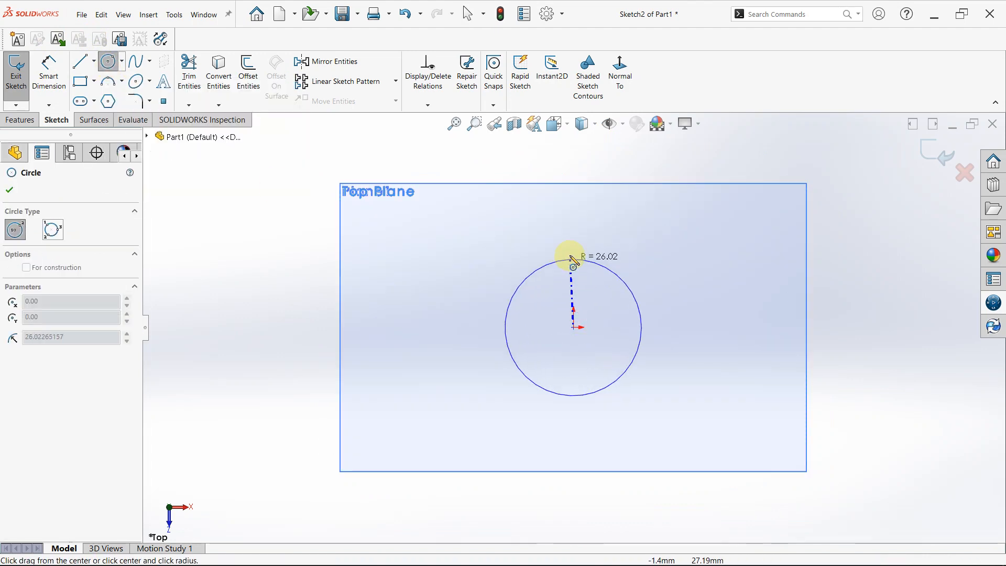
left_click(572, 257)
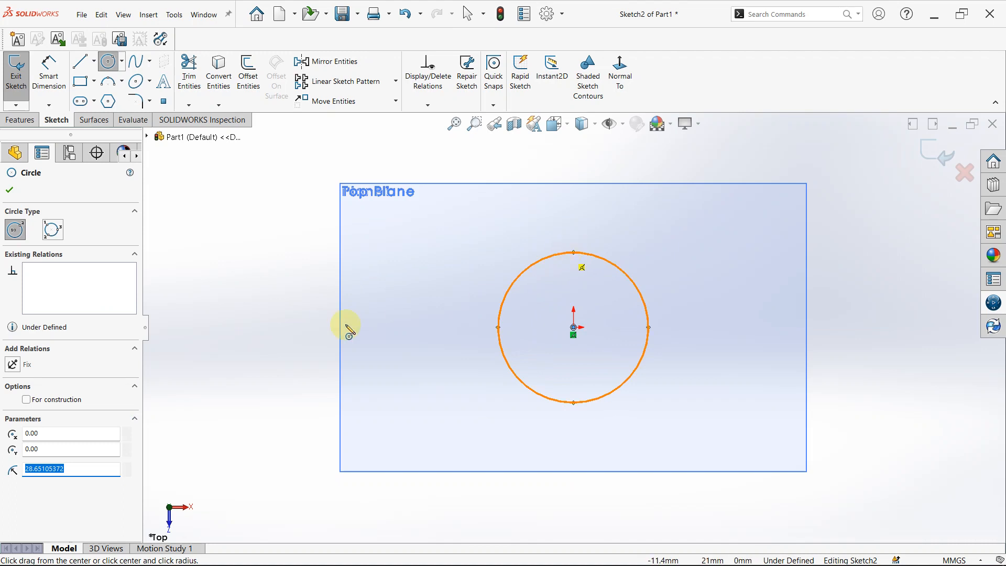
left_click(246, 287)
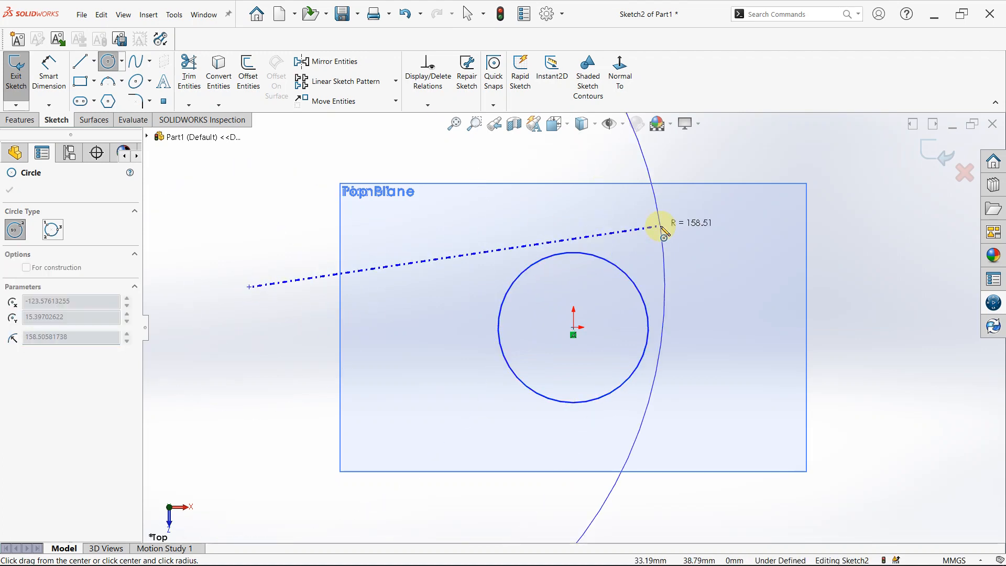
key("Escape")
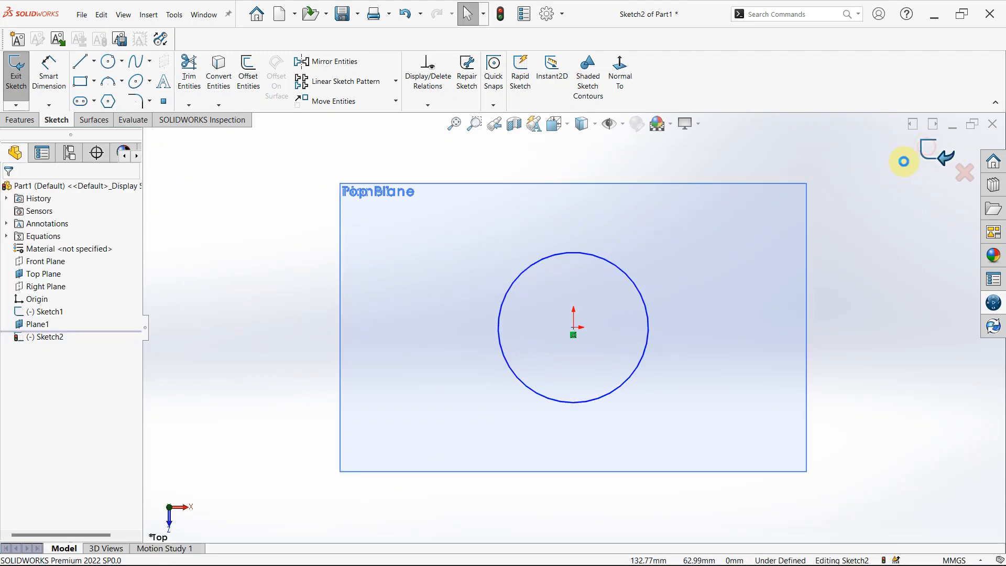
left_click(323, 350)
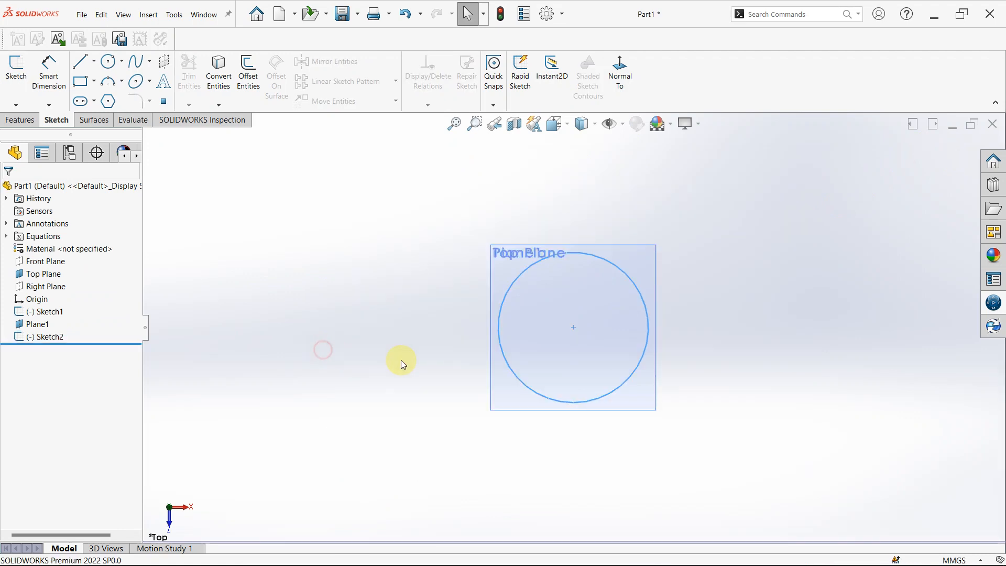
Start a new sketch on the reference plane offset from the Top Plane.
middle_click_drag(429, 362, 533, 377)
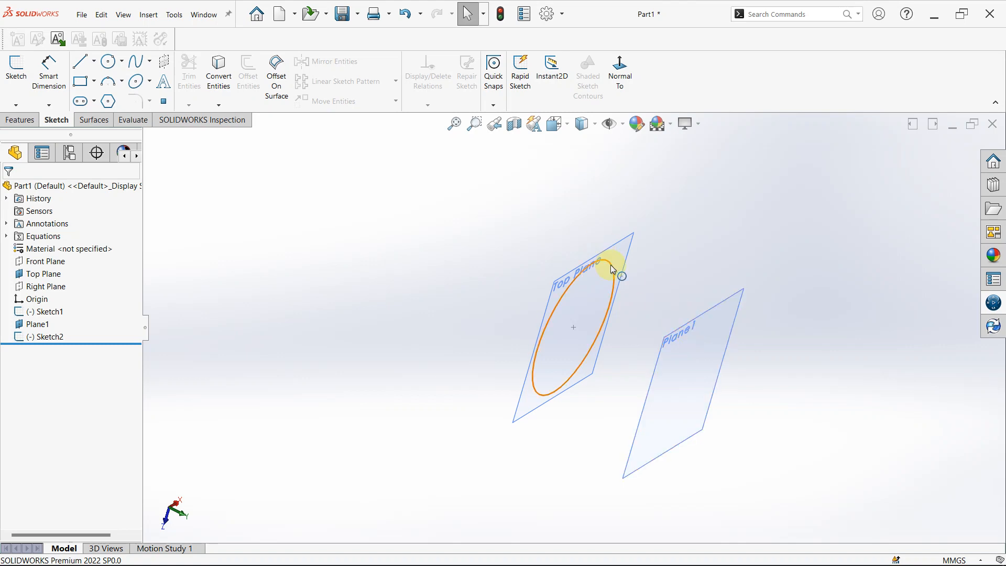
left_click(700, 393)
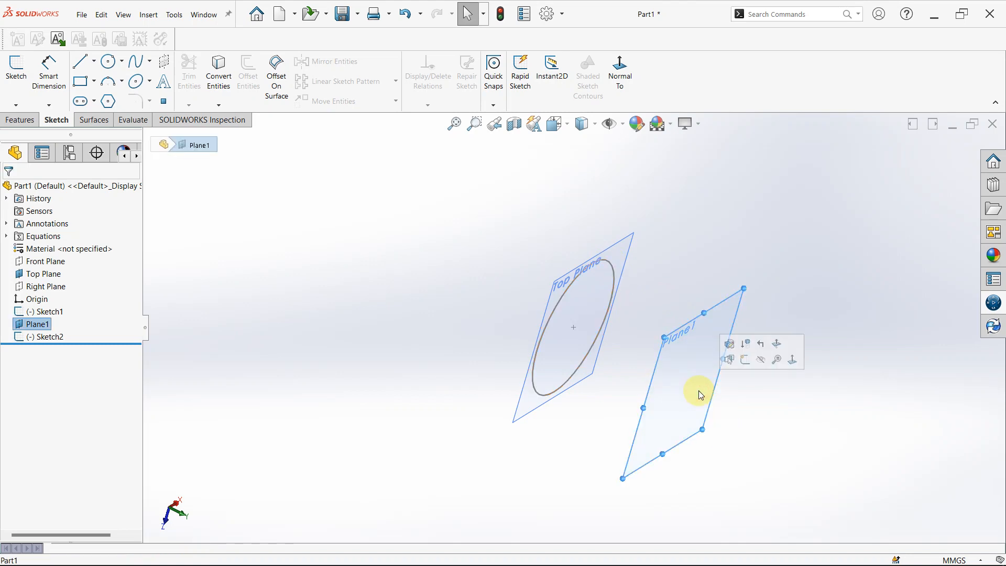
left_click(16, 76)
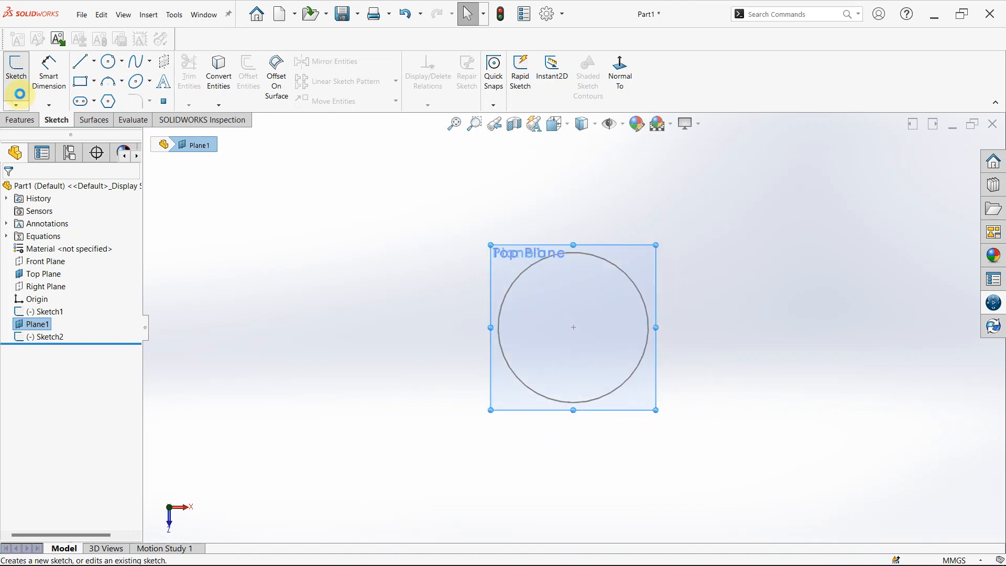
Project the Top Plane circle into the current sketch with Convert Entities, continuing despite the low-memory warning, and dismiss the resource notification.
left_click(57, 341)
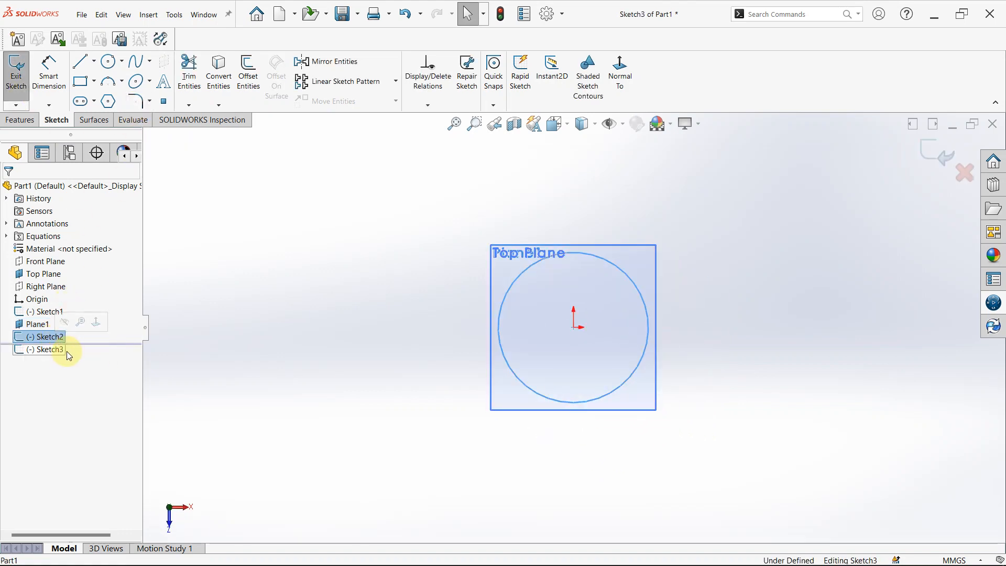
middle_click_drag(539, 207, 725, 380)
scroll(758, 435, "down", 2)
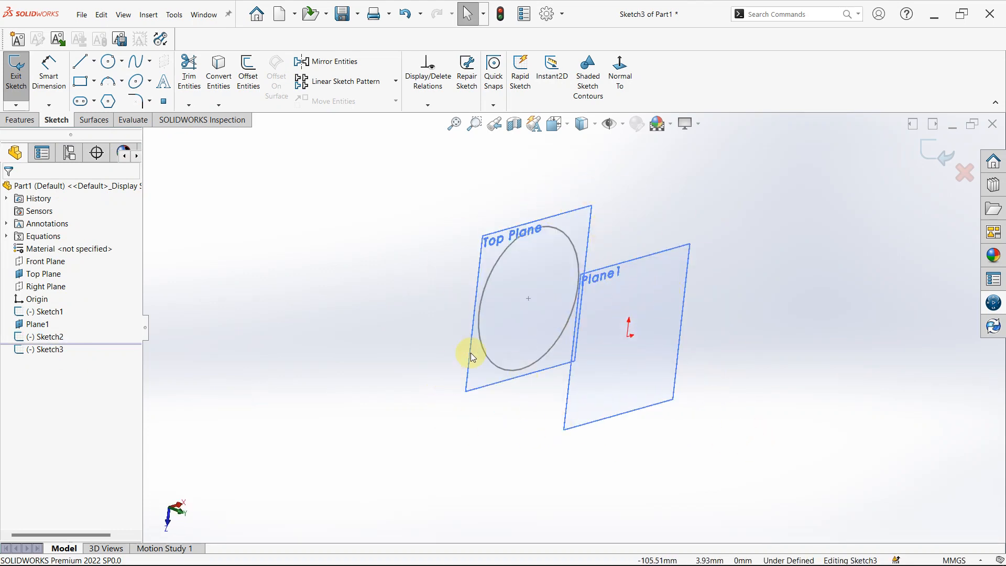
left_click(490, 274)
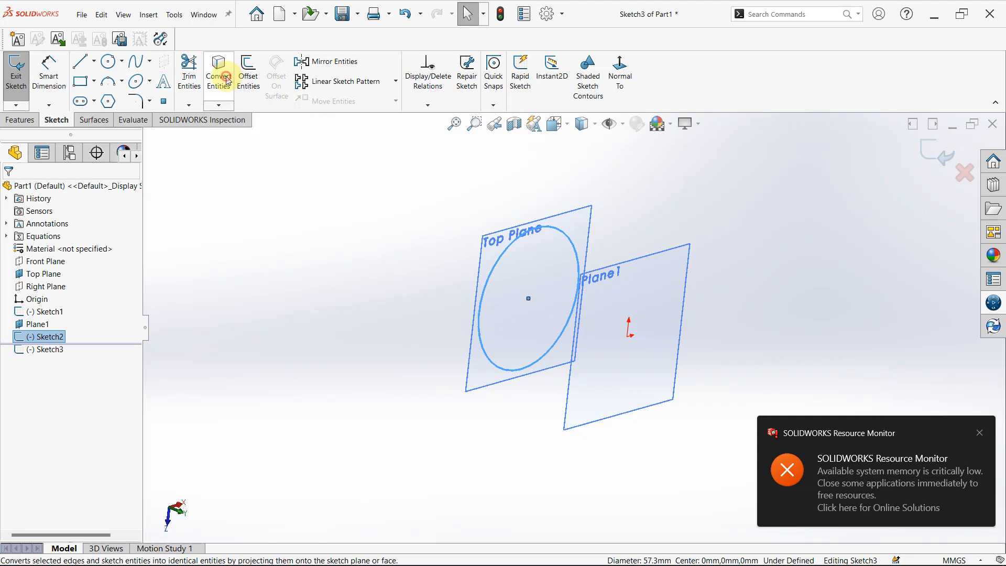
left_click(219, 71)
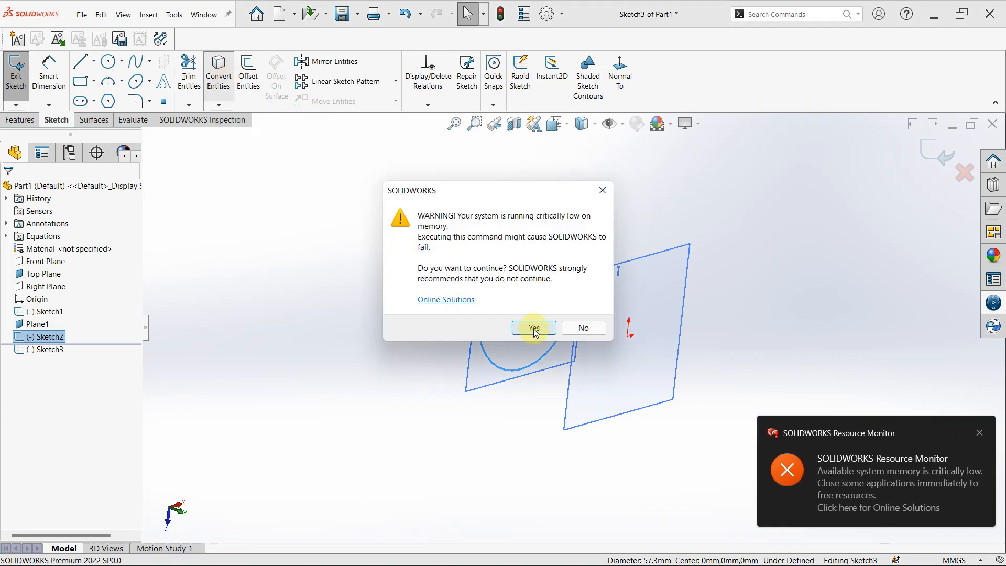
left_click(535, 329)
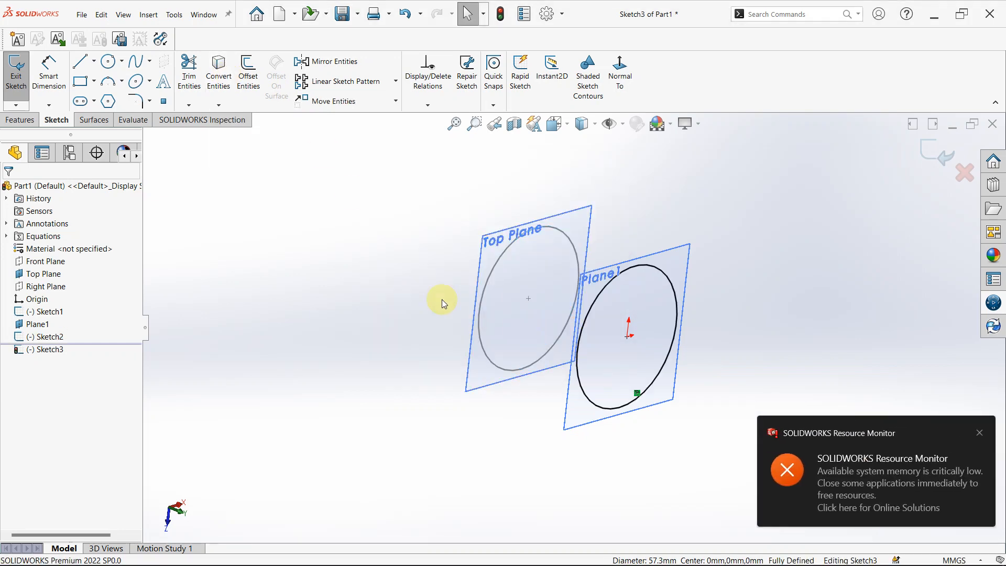
left_click(980, 434)
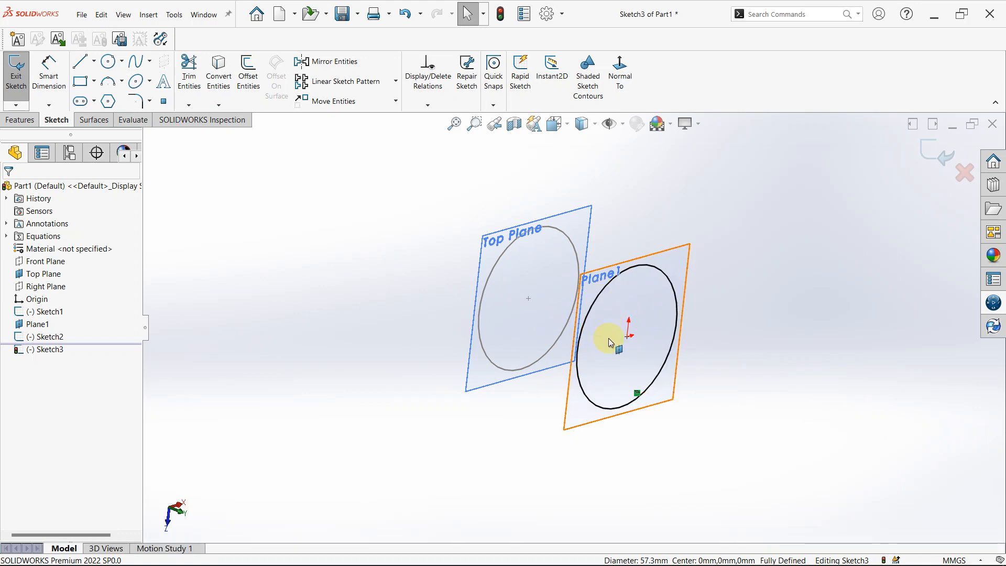
Exit the sketch containing the converted circle.
middle_click_drag(593, 364, 614, 405)
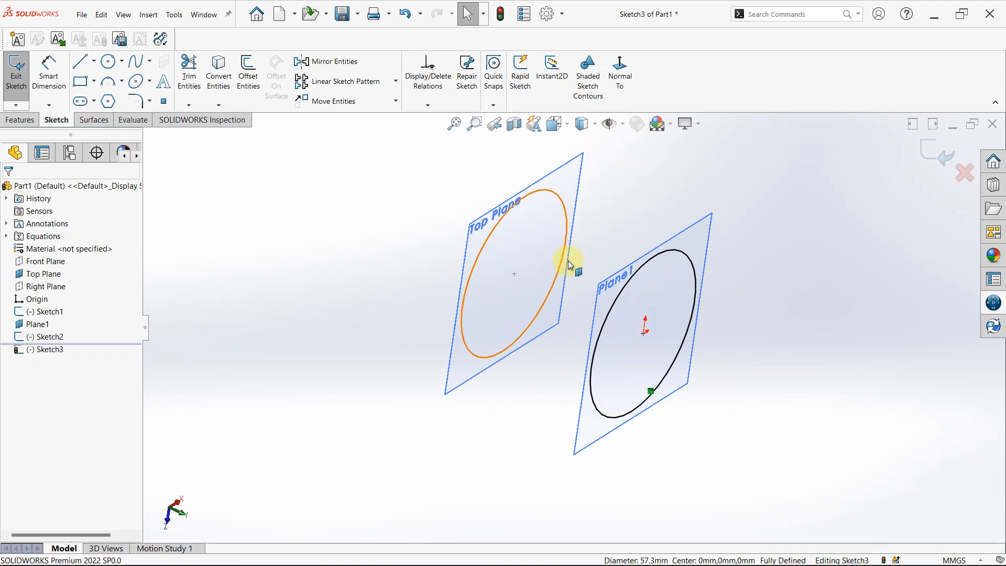
scroll(624, 222, "up", 2)
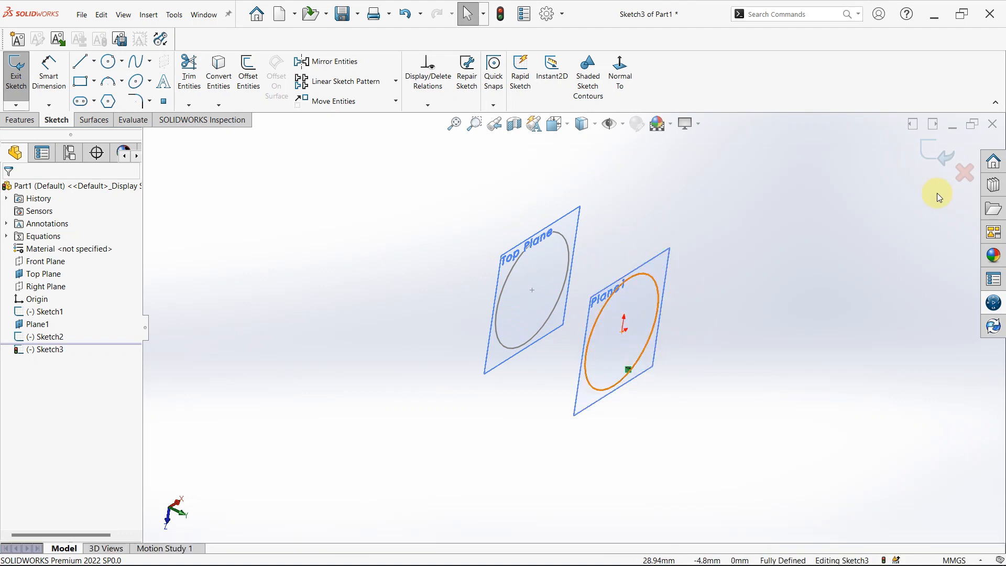
left_click(919, 172)
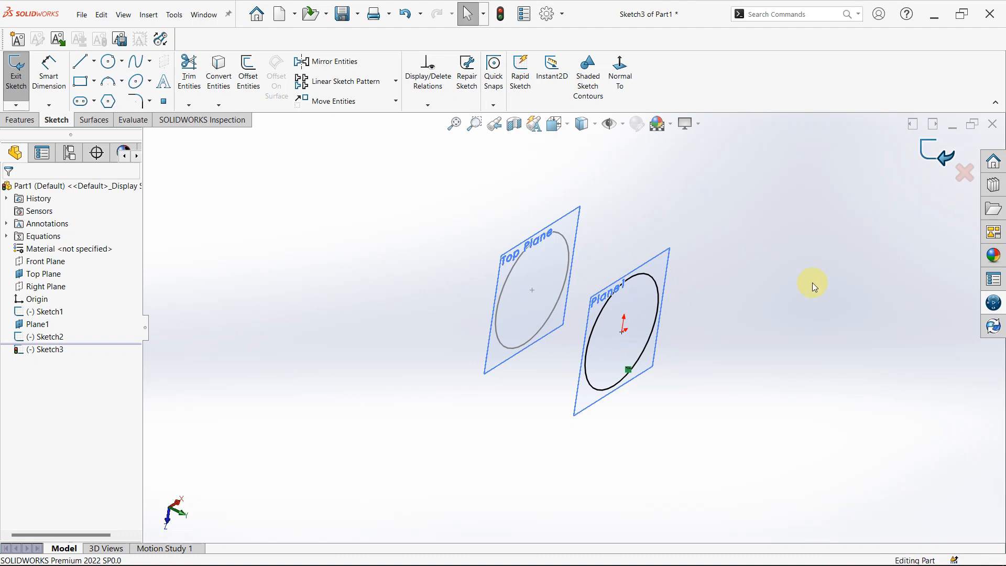
left_click(908, 218)
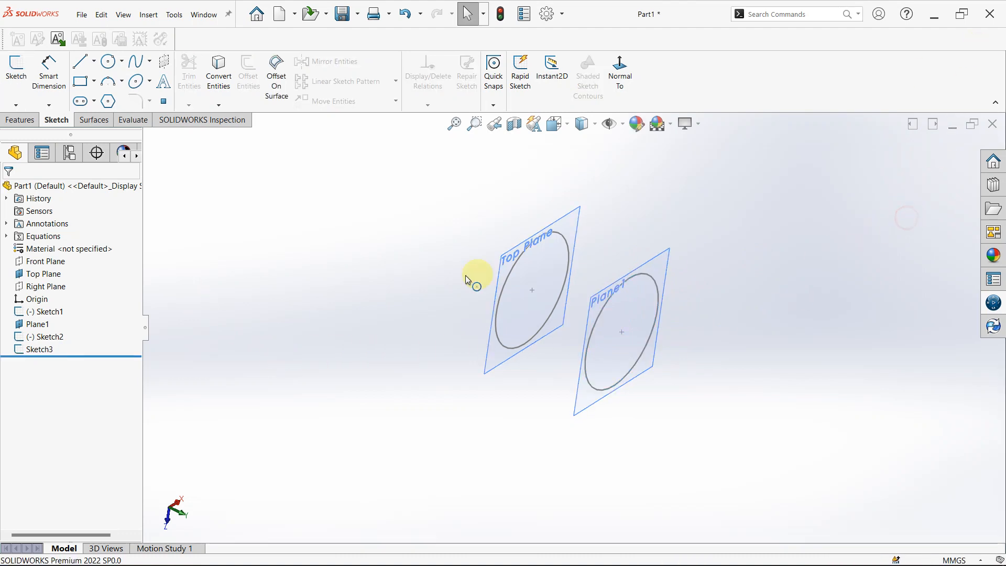
Create a reference plane offset 50 mm from the Right Plane, with the offset direction flipped.
left_click(36, 292)
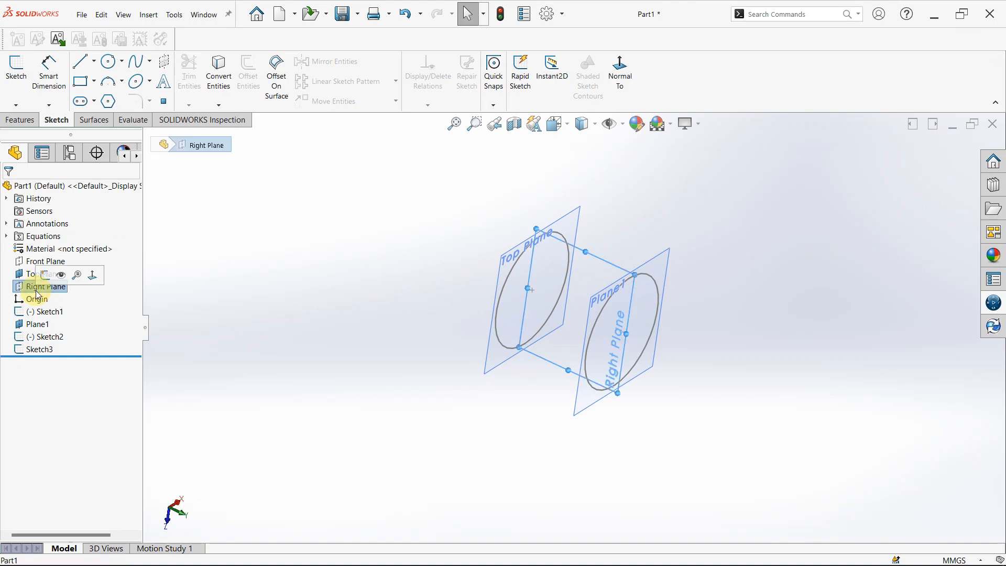
left_click(15, 119)
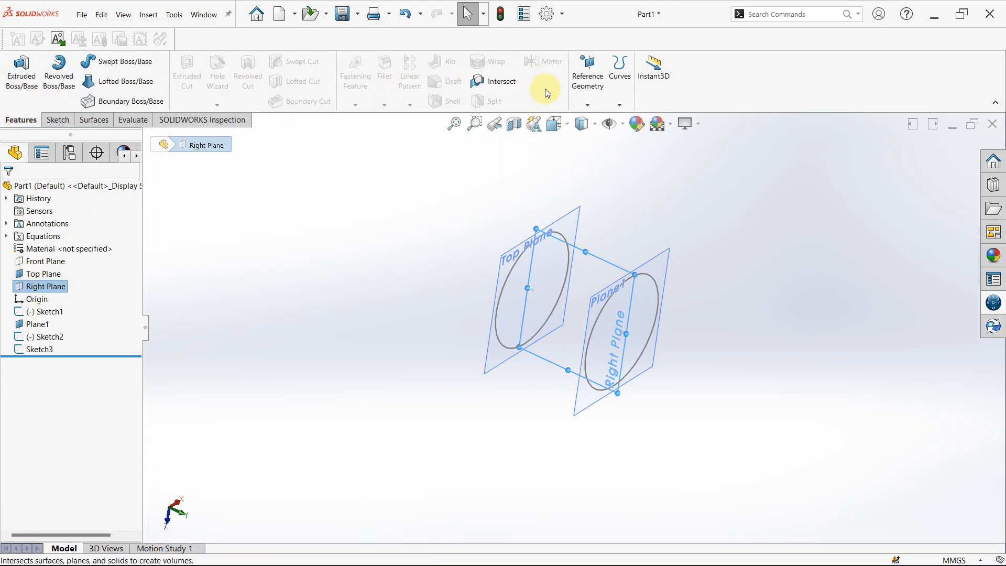
left_click(588, 105)
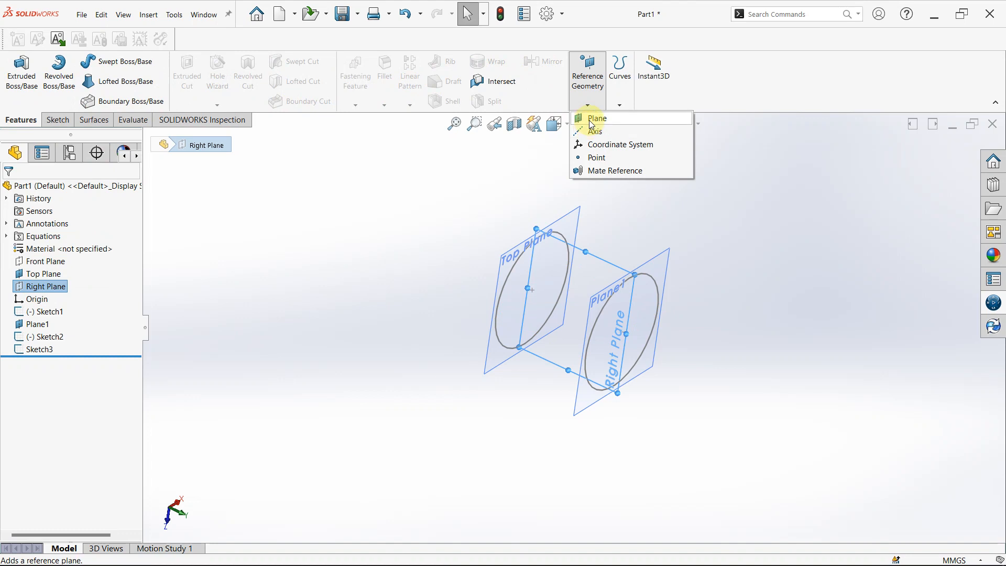
left_click(591, 122)
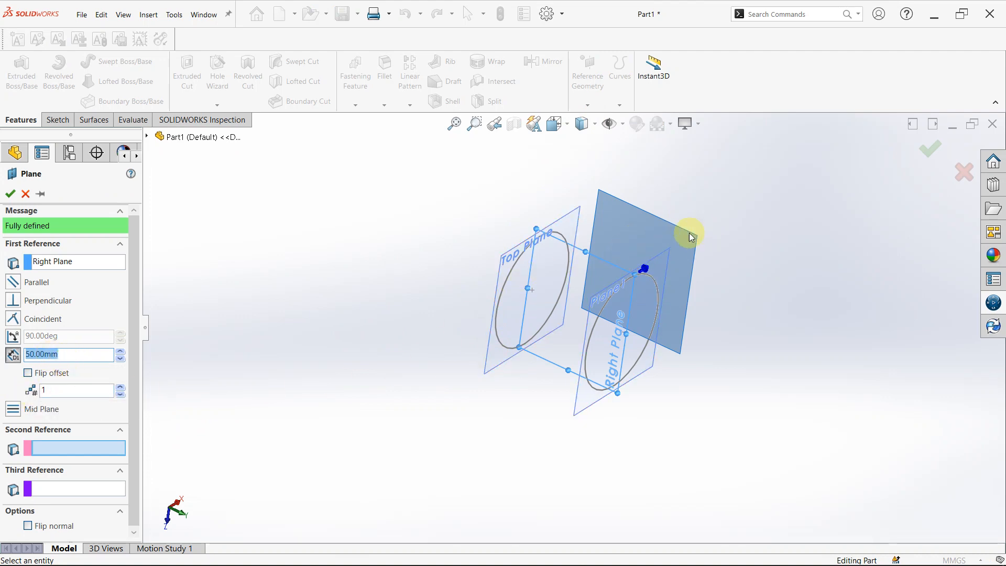
left_click(28, 374)
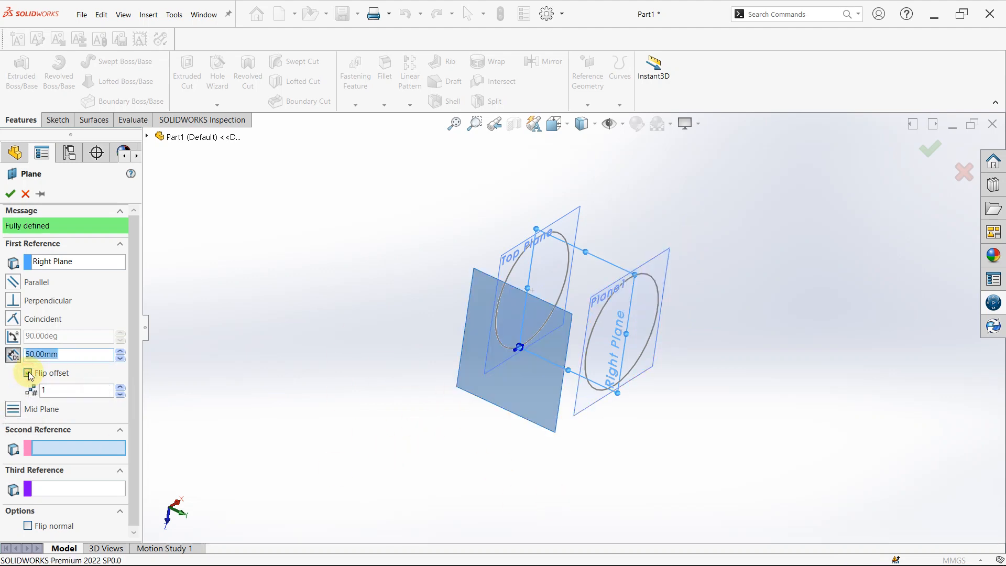
left_click(9, 194)
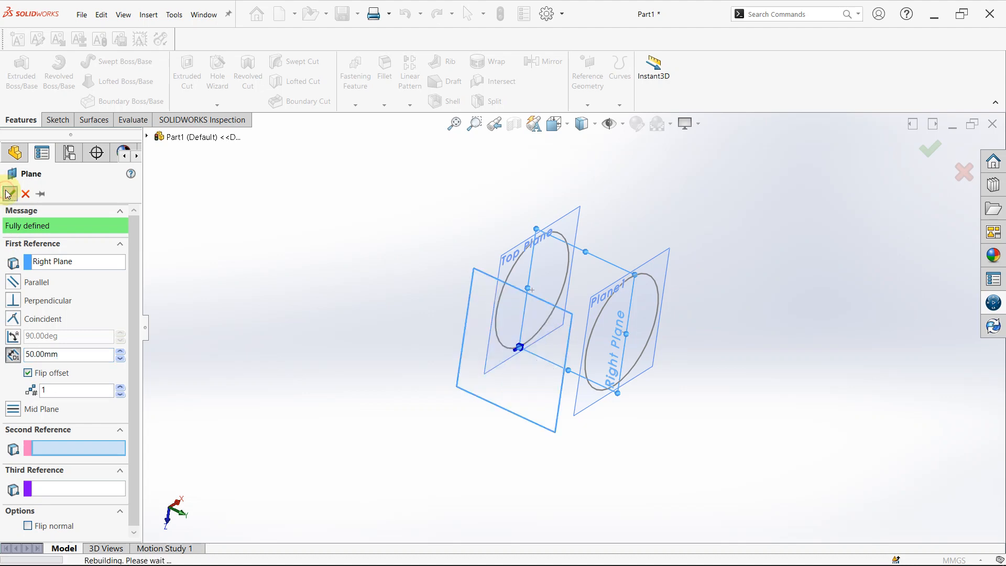
left_click(745, 370)
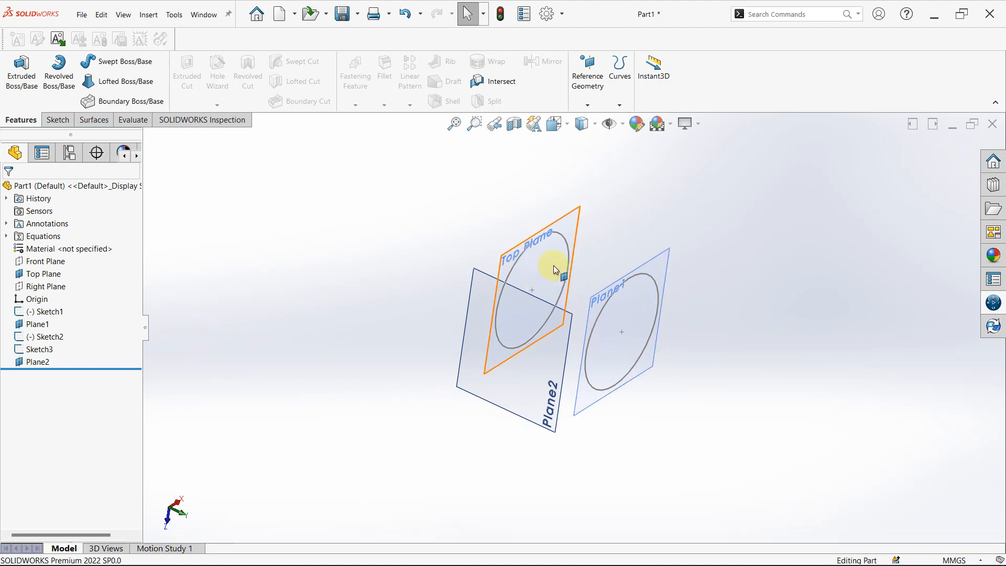
Start a sketch on Plane2 and project the Top Plane circle into it with Convert Entities.
left_click(511, 387)
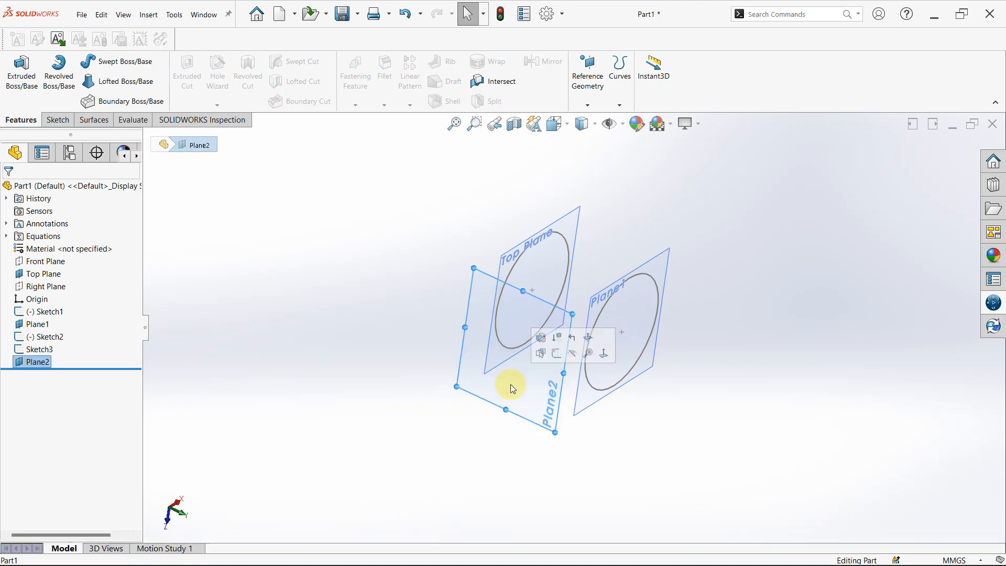
left_click(557, 355)
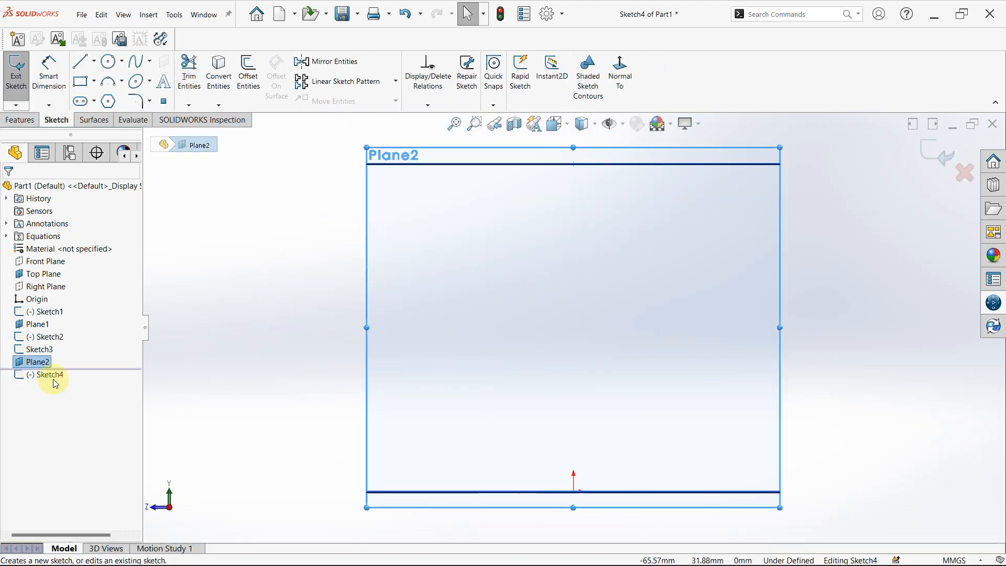
left_click(41, 340)
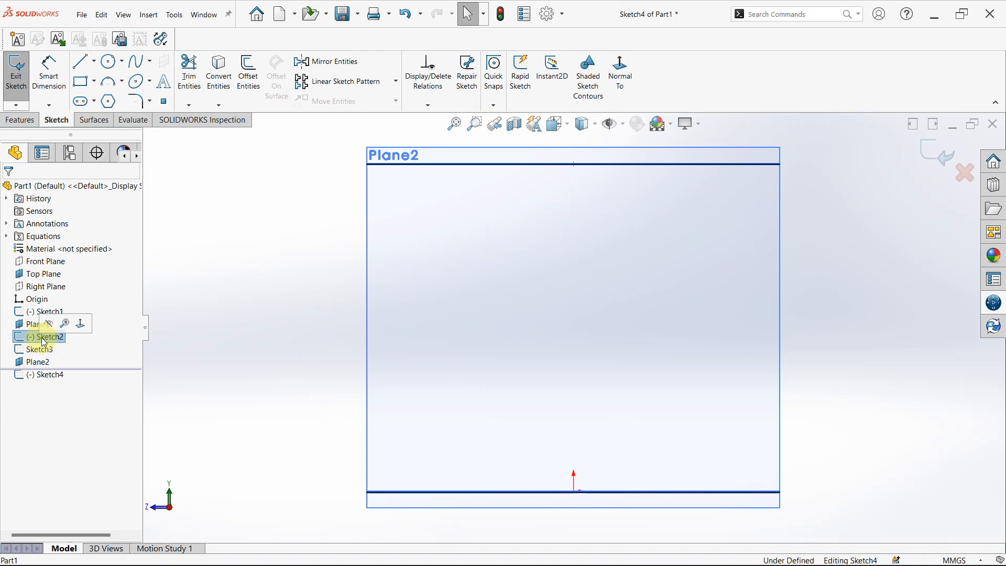
mouse_move(218, 296)
middle_mouse_down()
mouse_move(356, 427)
mouse_move(372, 429)
mouse_move(386, 467)
mouse_move(594, 319)
mouse_move(600, 364)
mouse_move(629, 262)
mouse_move(595, 237)
middle_mouse_up()
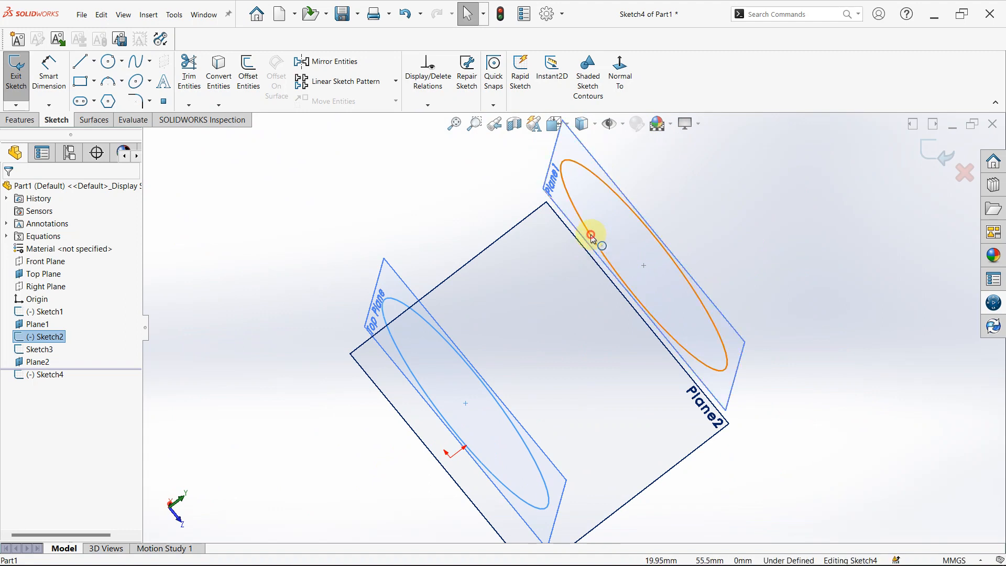
left_click(590, 234)
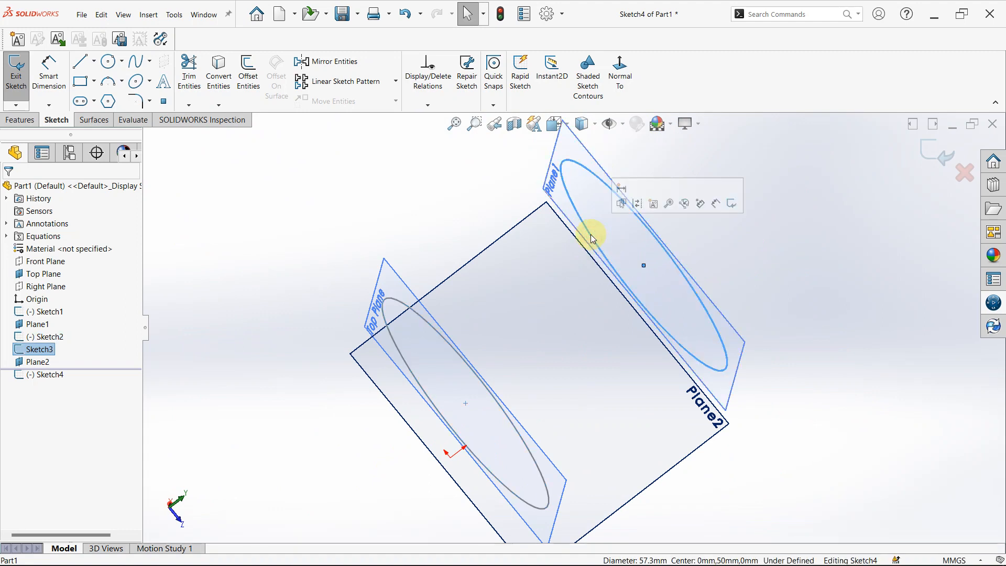
left_click(37, 338)
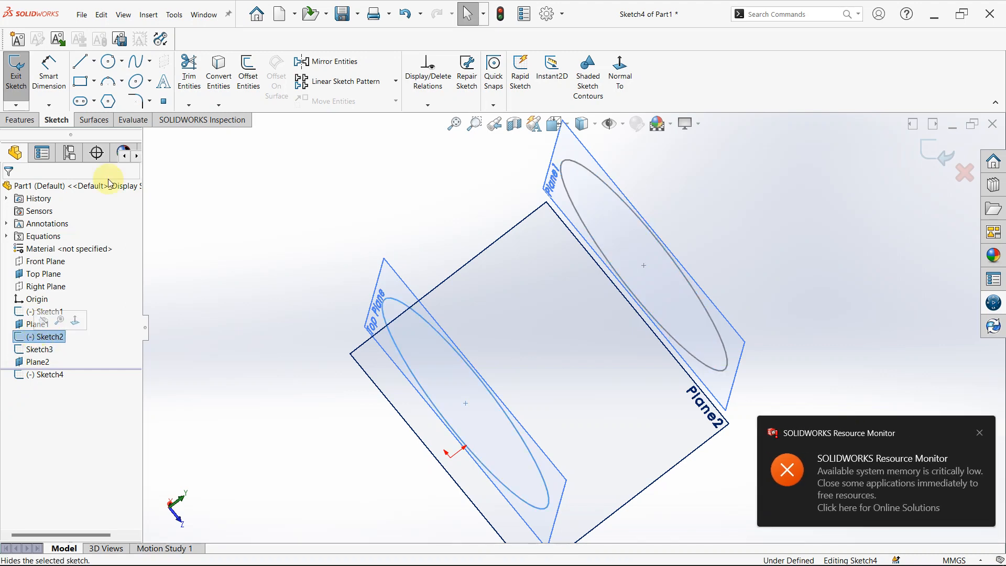
left_click(223, 68)
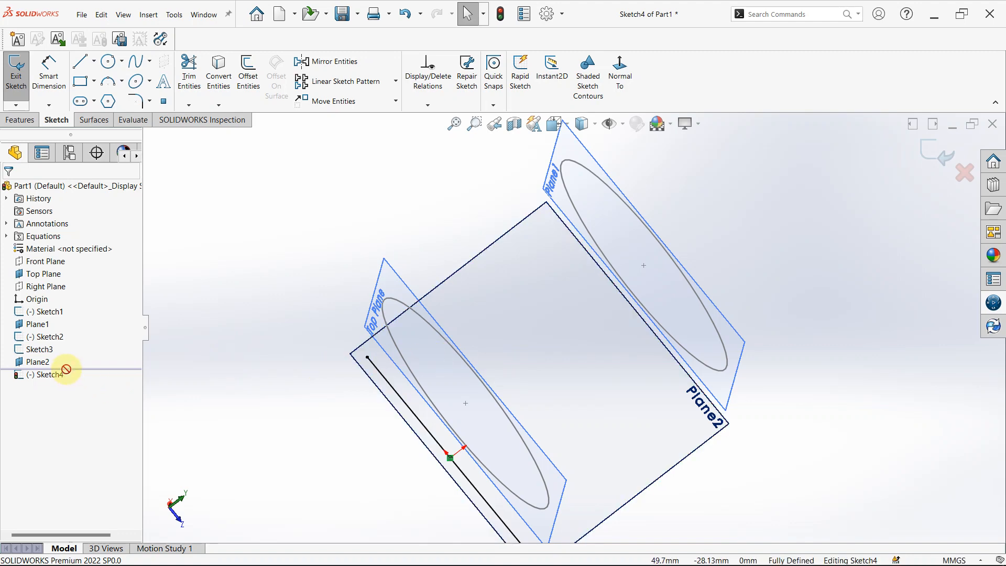
Project the circle on Plane1 into the current sketch with Convert Entities.
left_click(49, 337)
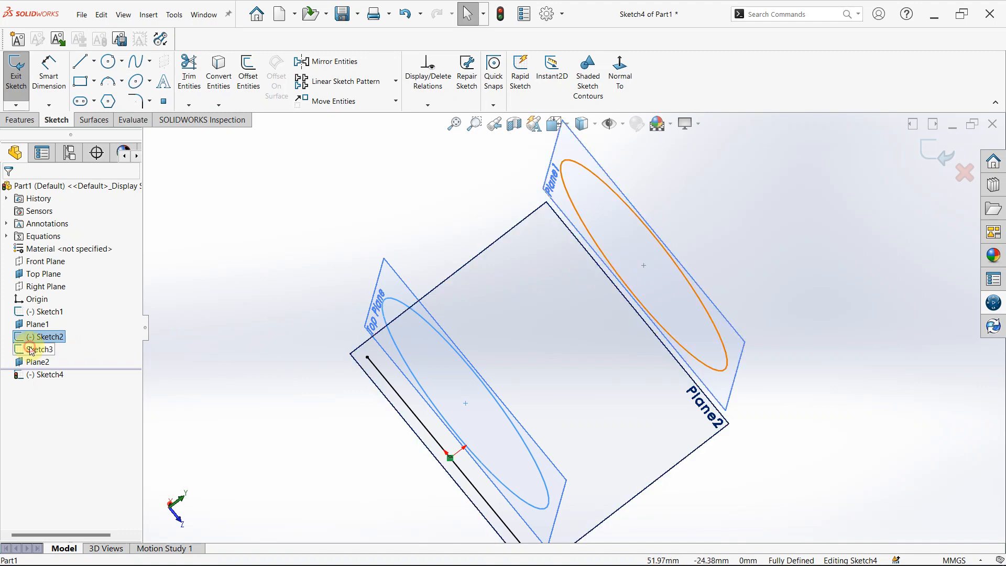
left_click(32, 349)
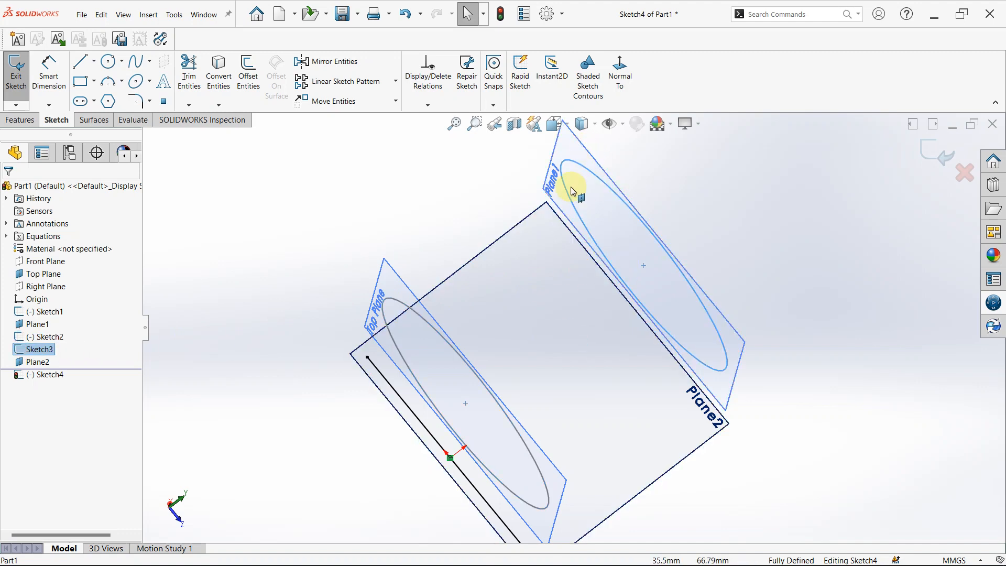
left_click(423, 220)
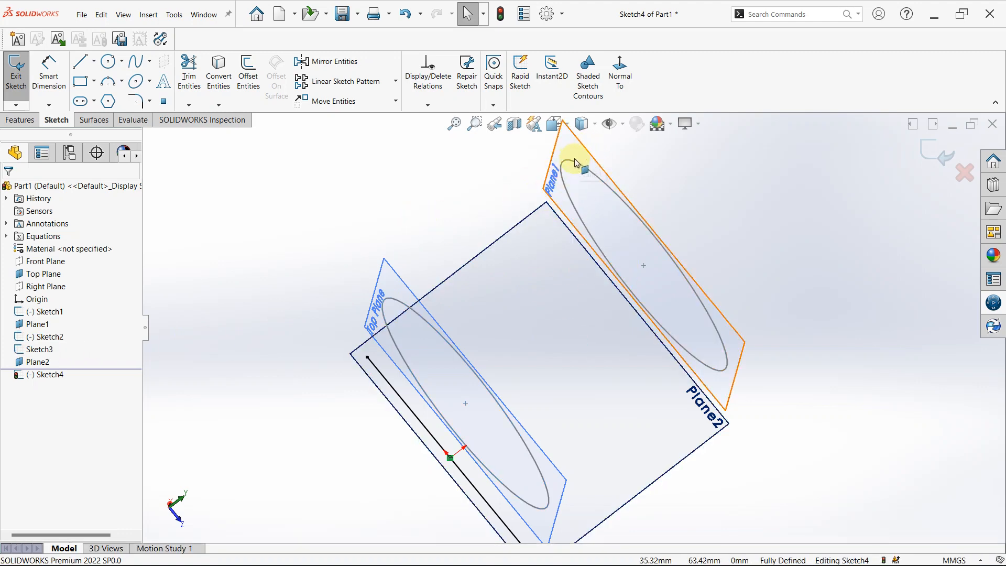
left_click(576, 166)
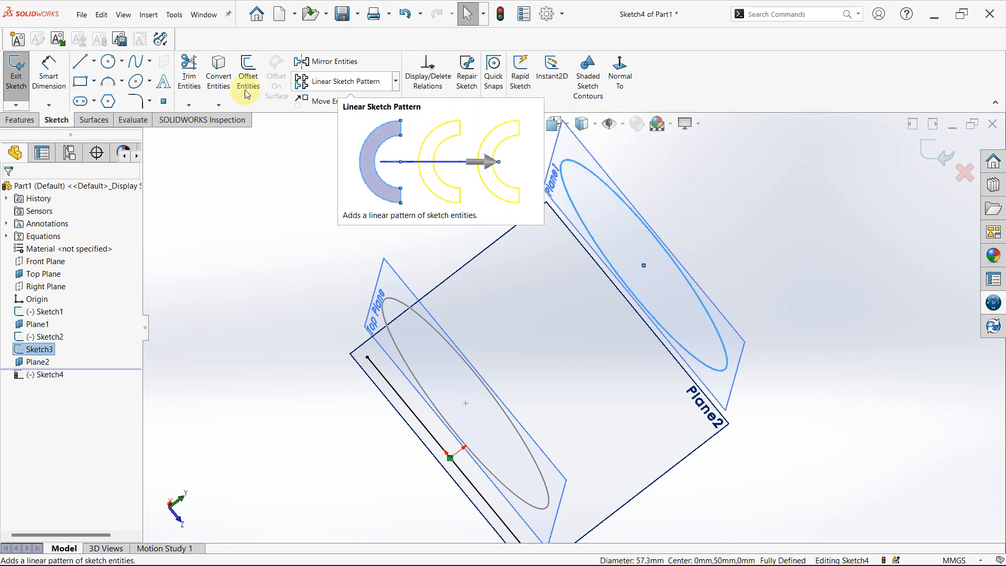
left_click(219, 73)
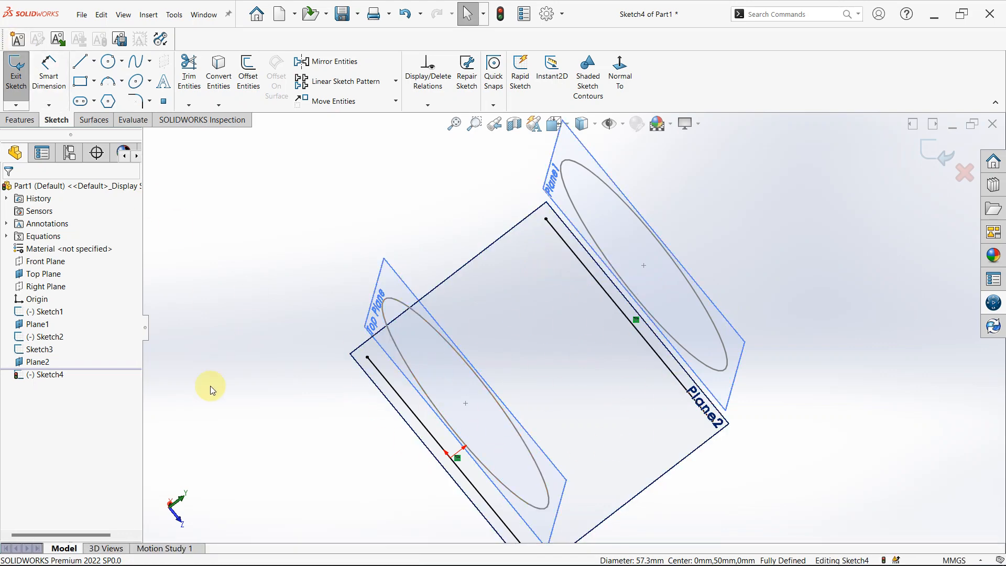
Exit the Plane2 sketch containing the two projected lines and clear the selection.
middle_click_drag(595, 269, 631, 251)
key("space")
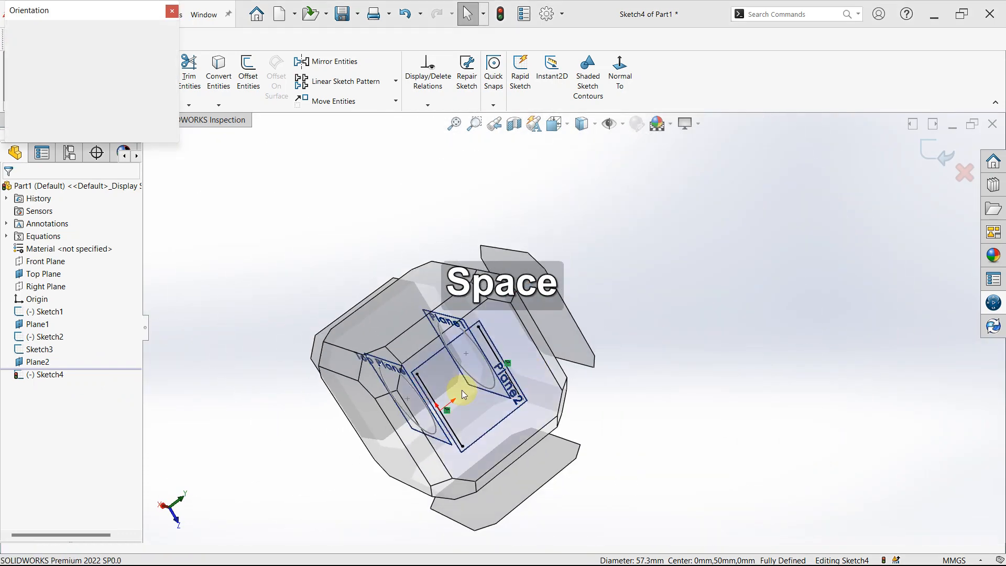
left_click(461, 393)
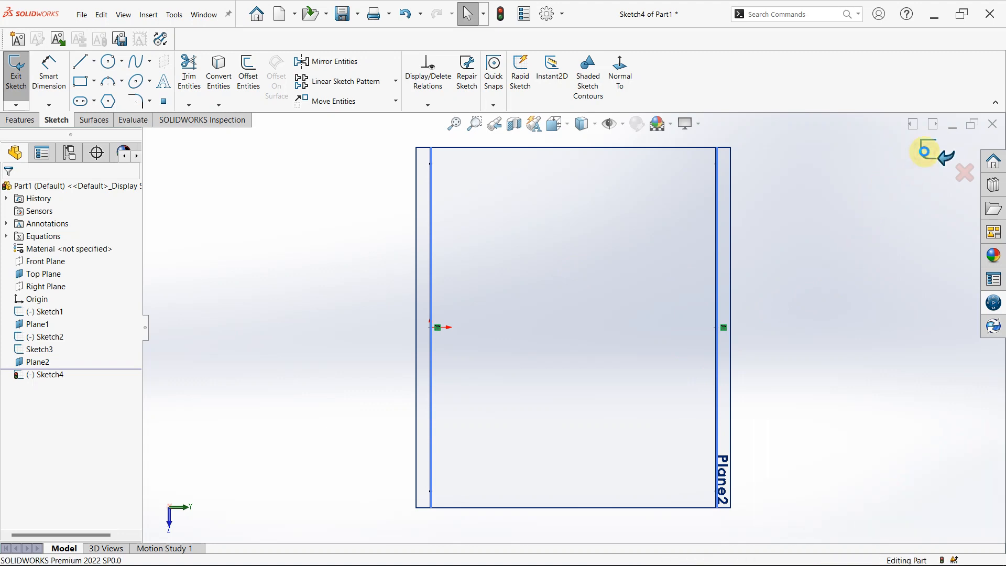
left_click(926, 150)
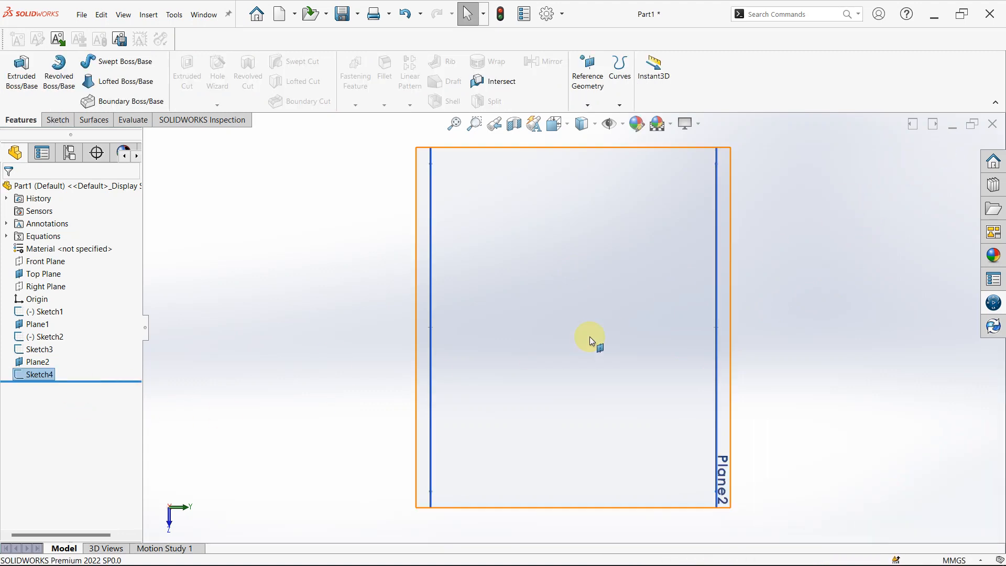
scroll(591, 335, "up", 3)
middle_click_drag(598, 333, 637, 257)
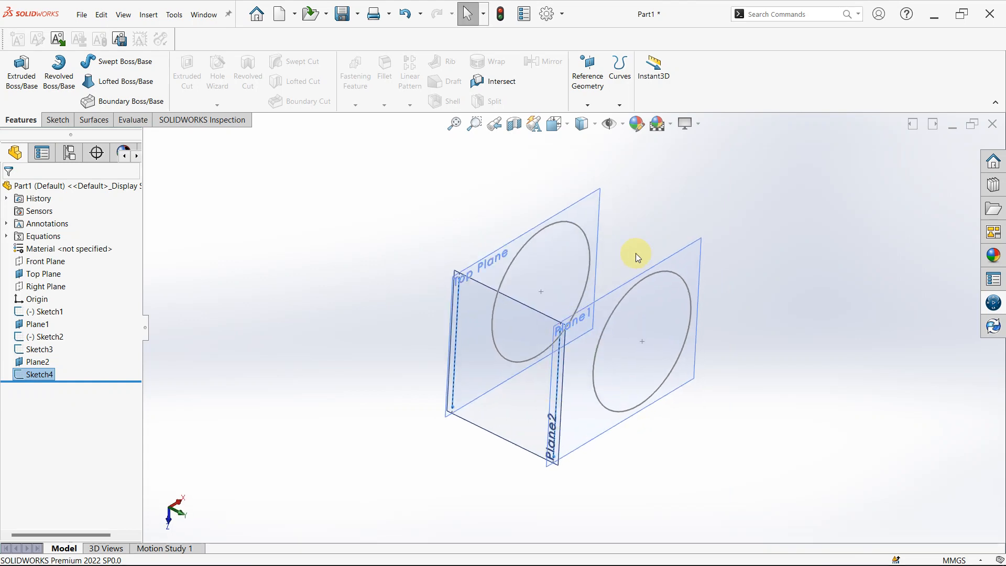
left_click(653, 233)
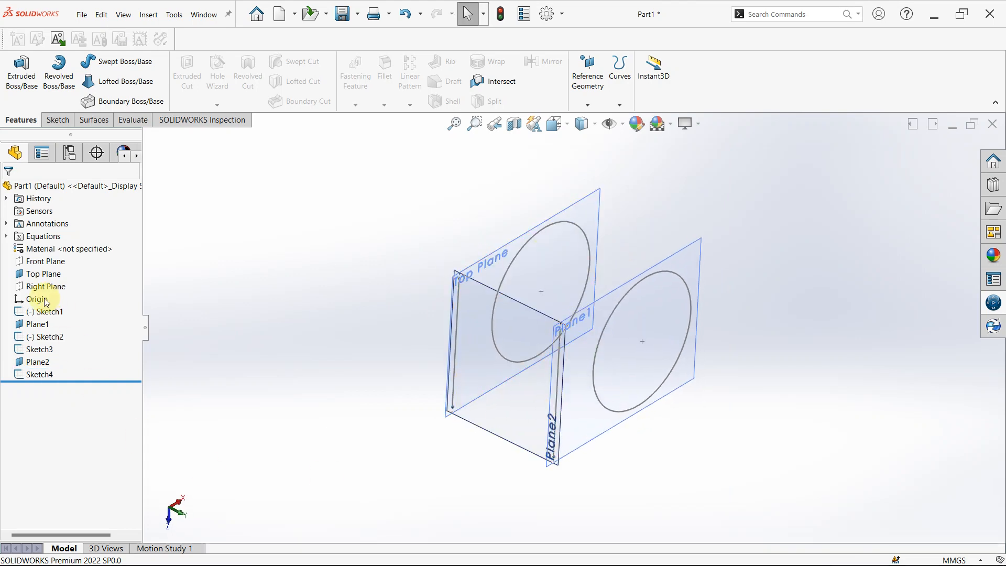
Delete Sketch1 through Sketch4 together with Plane1 and Plane2, accepting deletion of all dependent items.
left_click(58, 120)
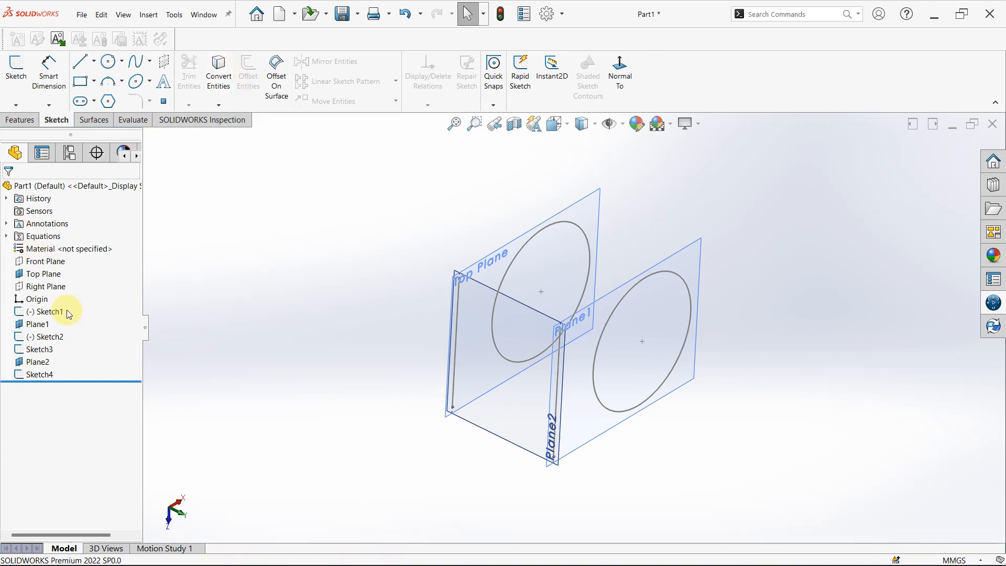
left_click_drag(361, 206, 783, 487)
left_click(38, 376)
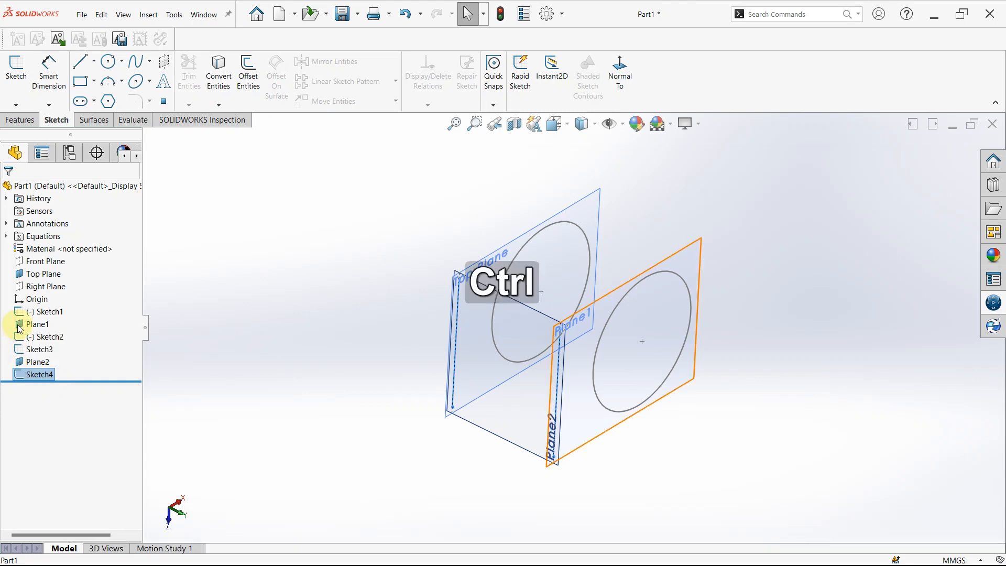
left_click(25, 363, "ctrl")
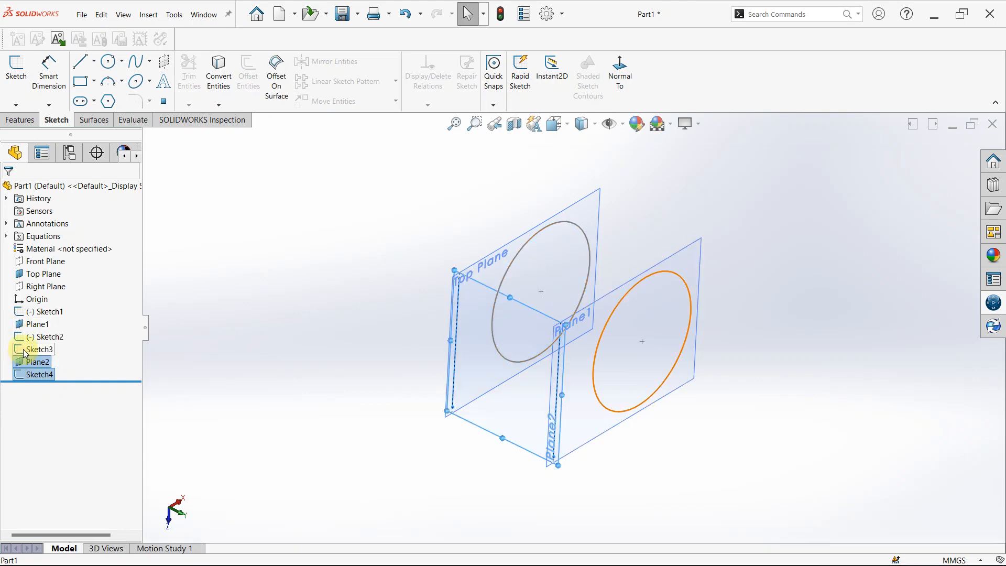
left_click(28, 348, "ctrl")
left_click(30, 337, "ctrl")
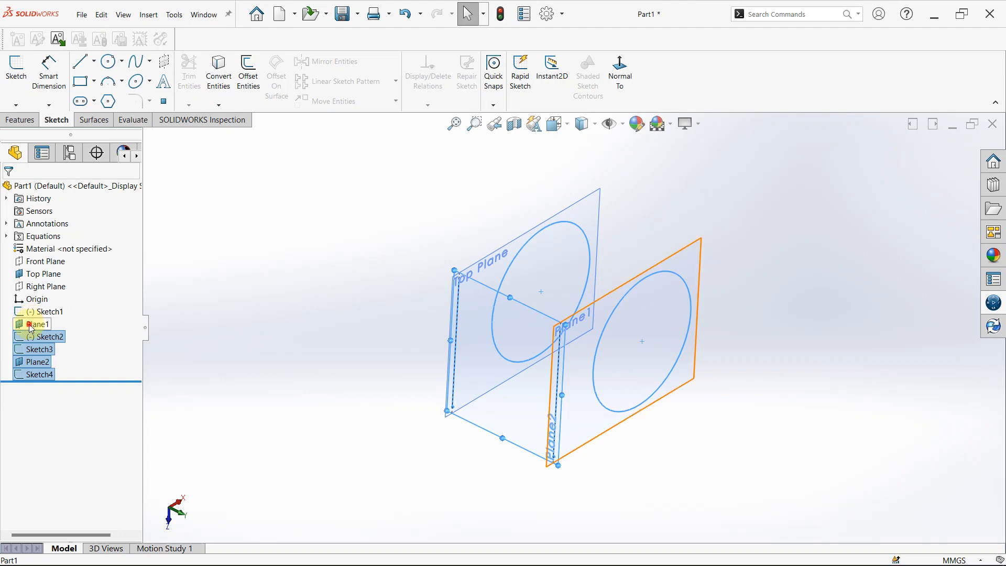
left_click(32, 324, "ctrl")
left_click(42, 311, "ctrl")
key("Delete")
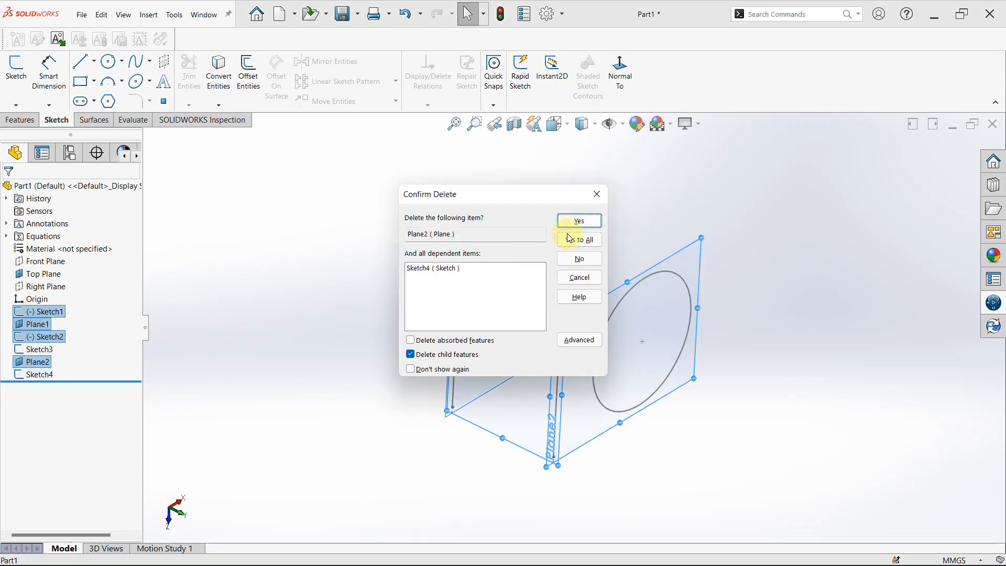
left_click(580, 239)
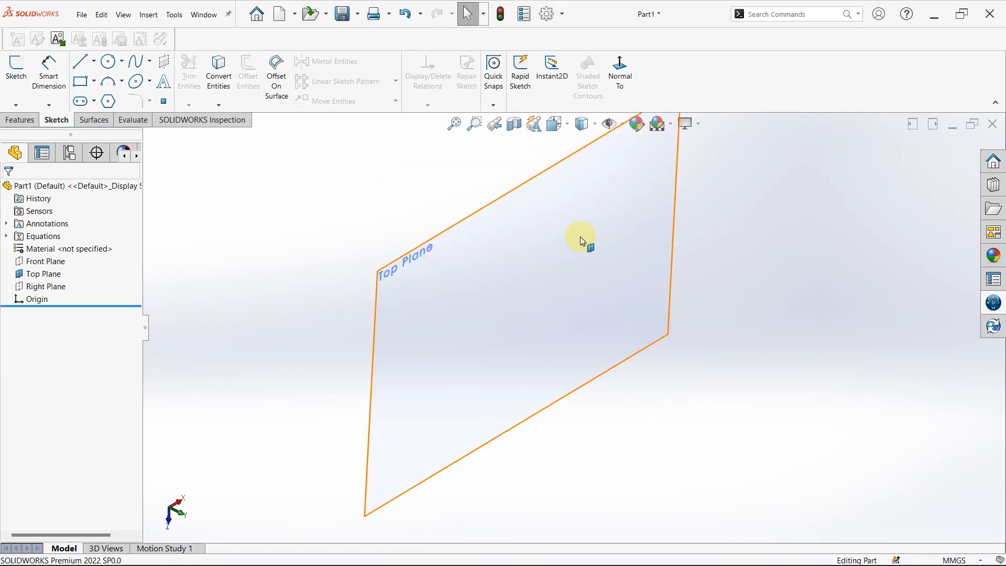
Hide the Top Plane and start a new sketch on it.
right_click(42, 275)
left_click(67, 257)
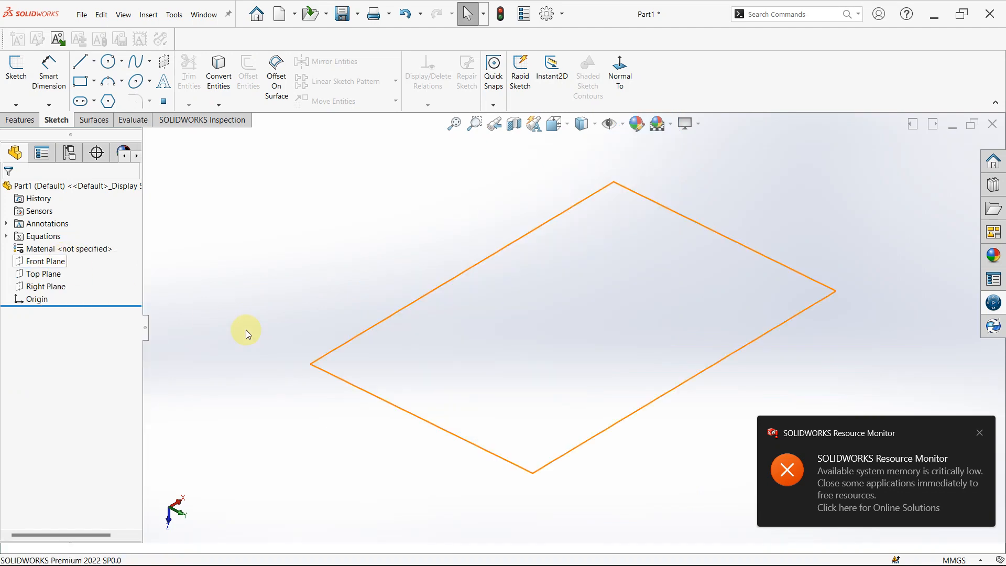
left_click(52, 276)
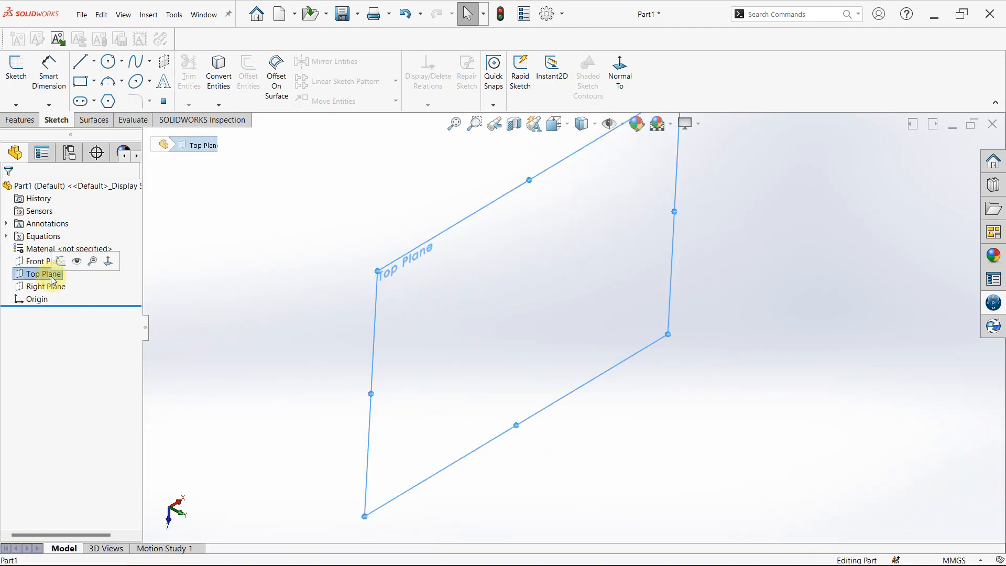
left_click(61, 261)
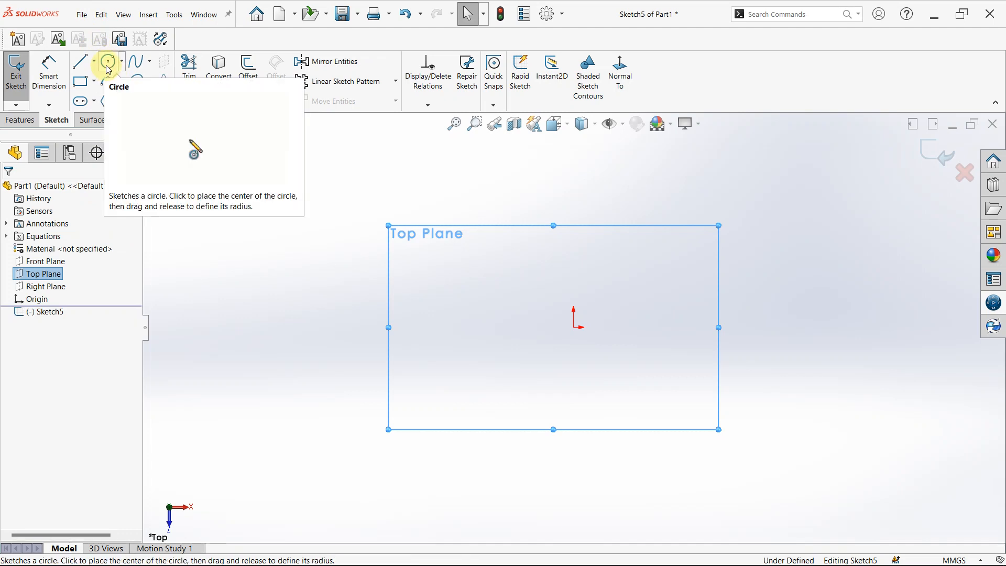
Sketch an upright corner rectangle with its lower-left corner on the origin.
left_click(81, 81)
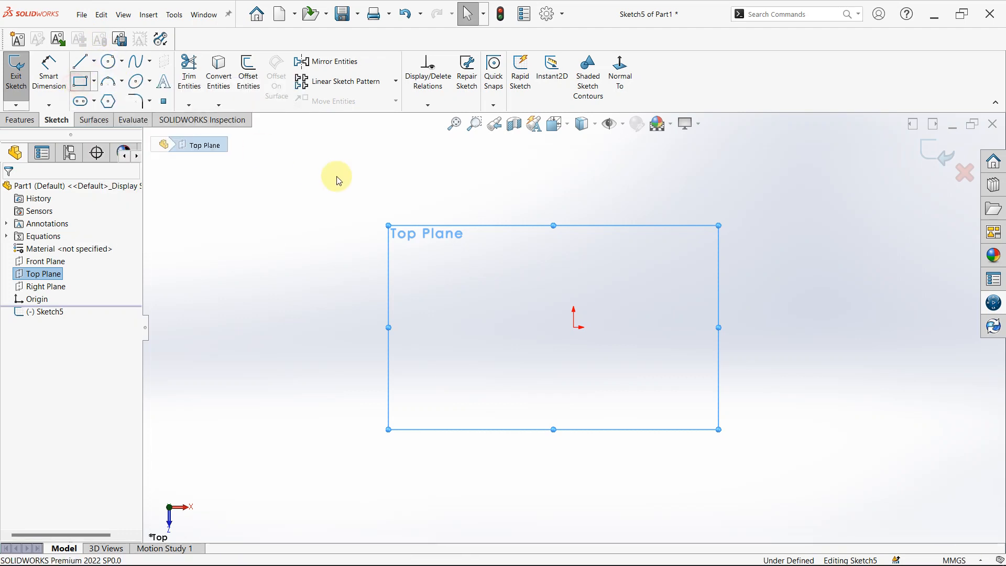
left_click(573, 325)
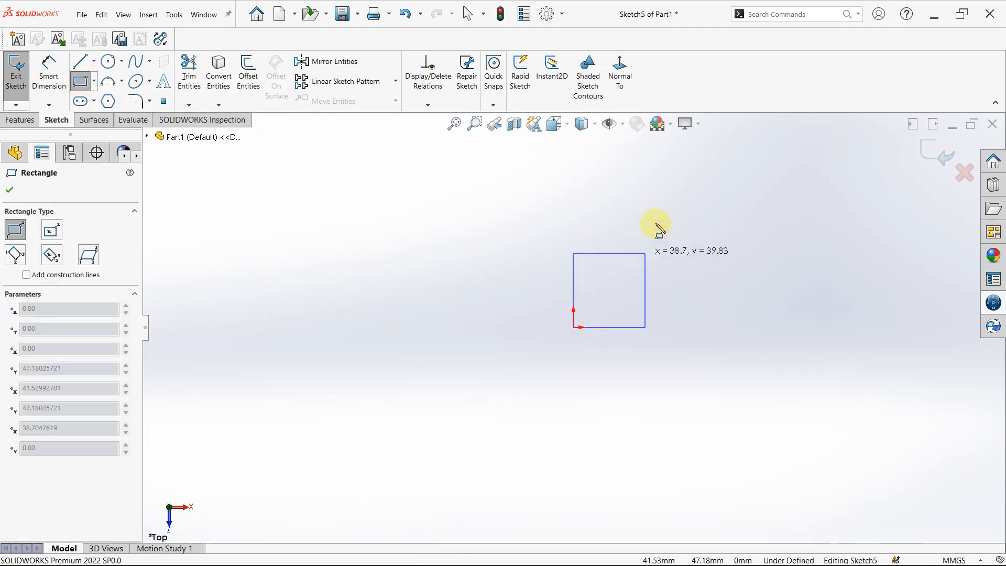
left_click(637, 231)
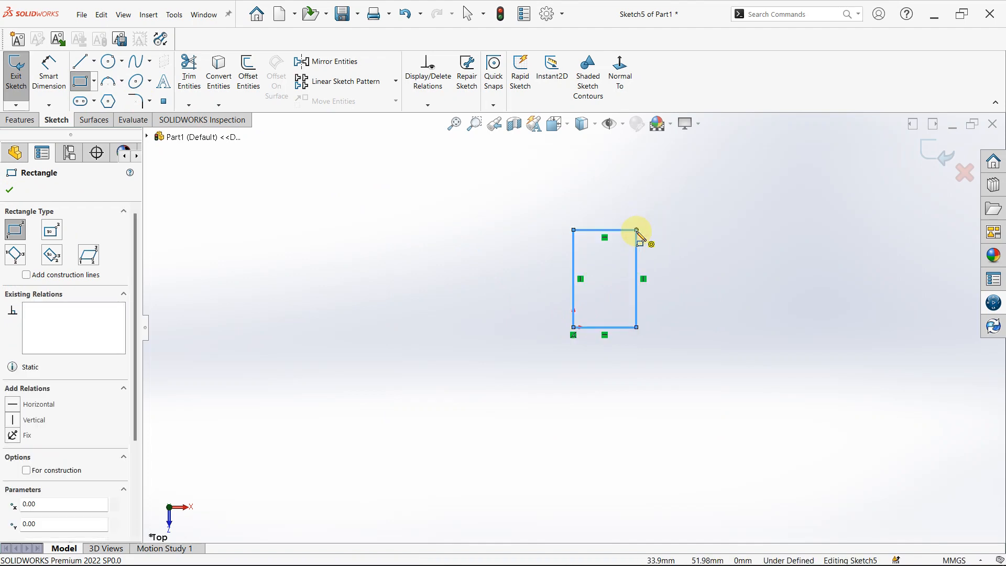
Draw two connected lines joining the rectangle's upper corners through an apex above it, the right-hand line about 24 mm long.
left_click(83, 66)
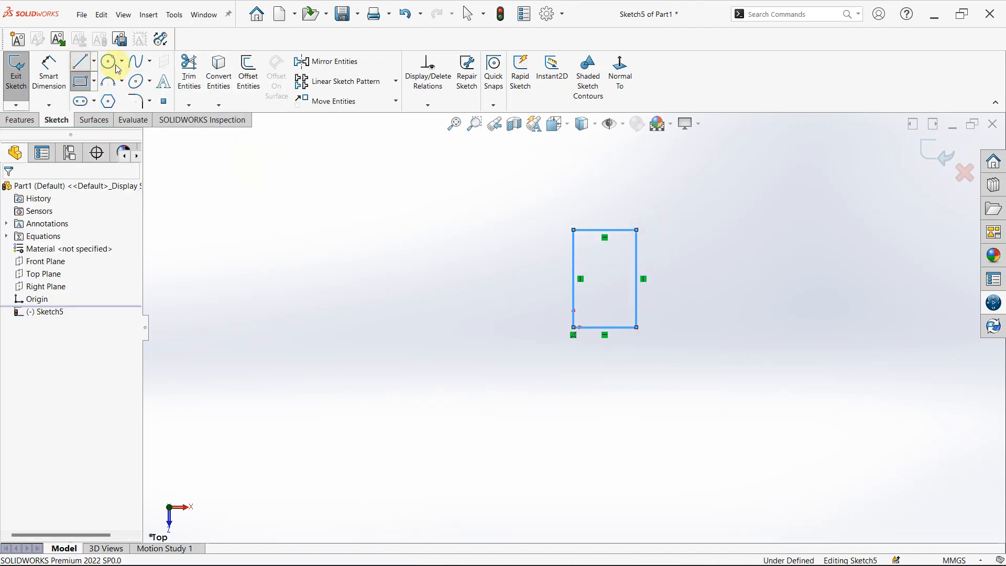
left_click(574, 230)
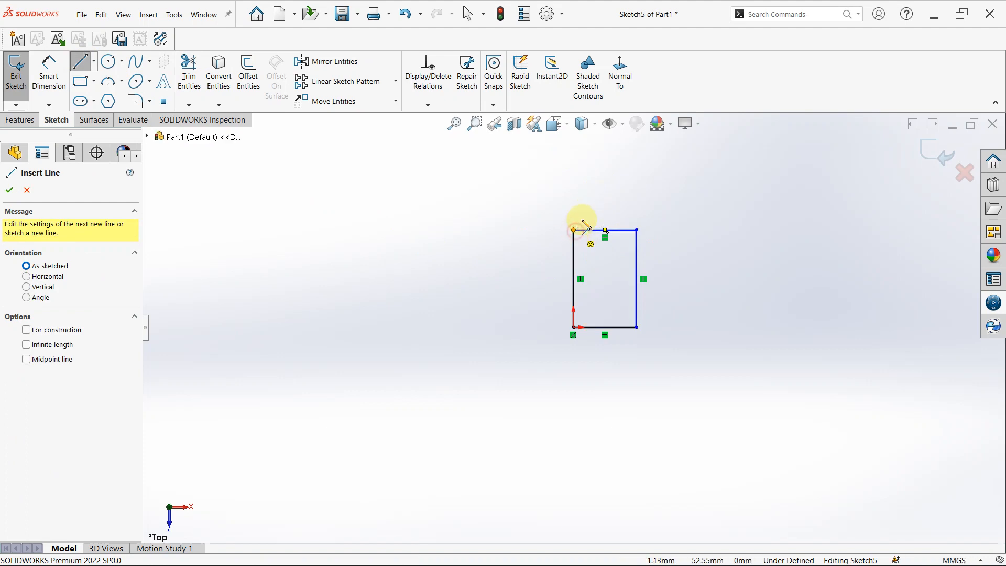
left_click(607, 197)
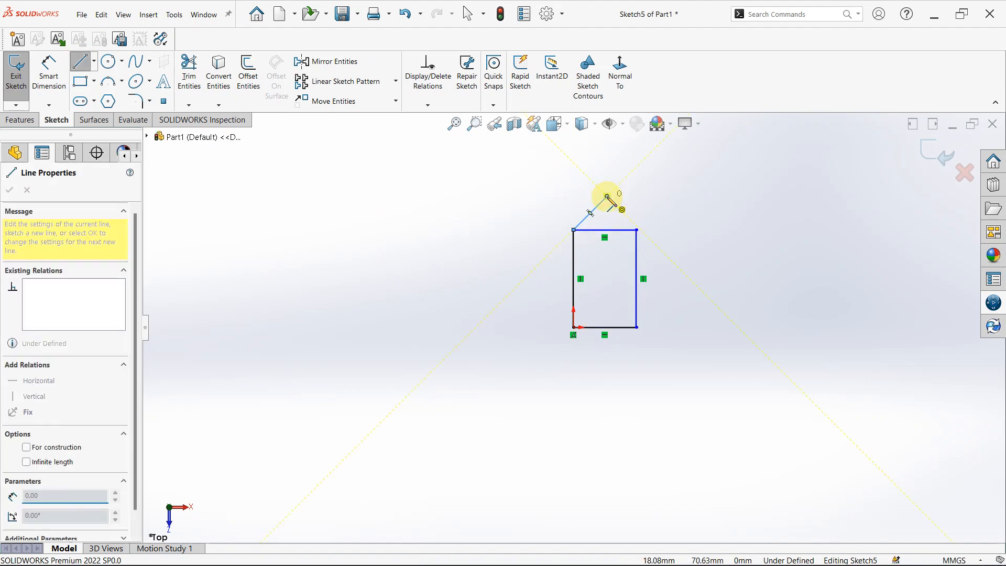
left_click(638, 230)
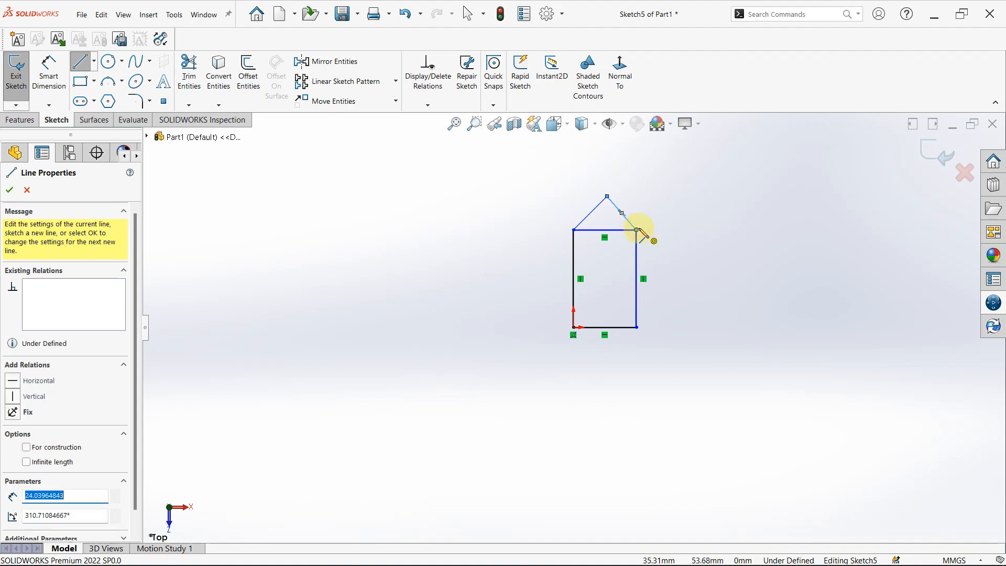
key("Escape")
Add a vertical relation between the roof apex and the midpoint of the rectangle's upper edge.
scroll(645, 209, "down", 2)
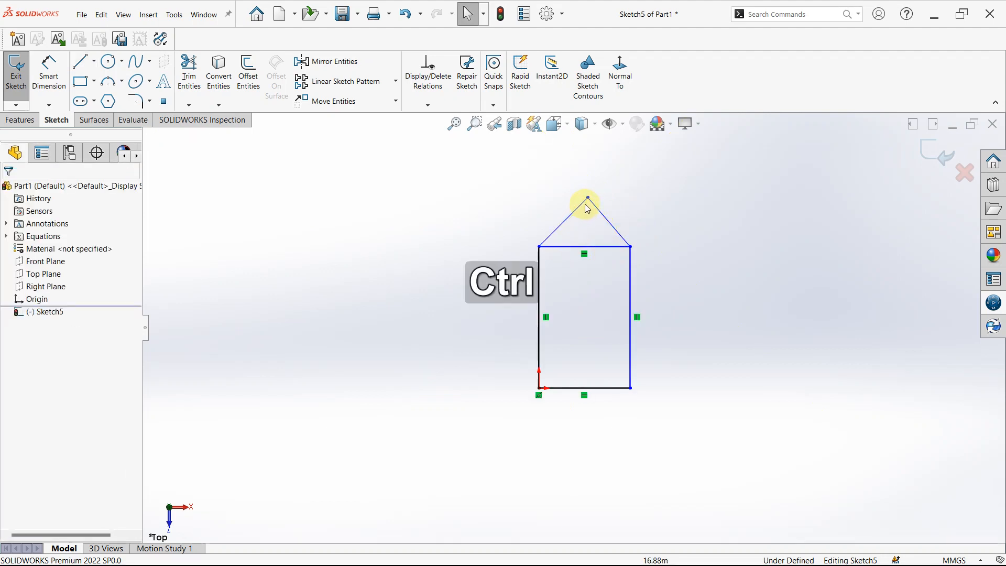
left_click(588, 200, "ctrl")
left_click(590, 248)
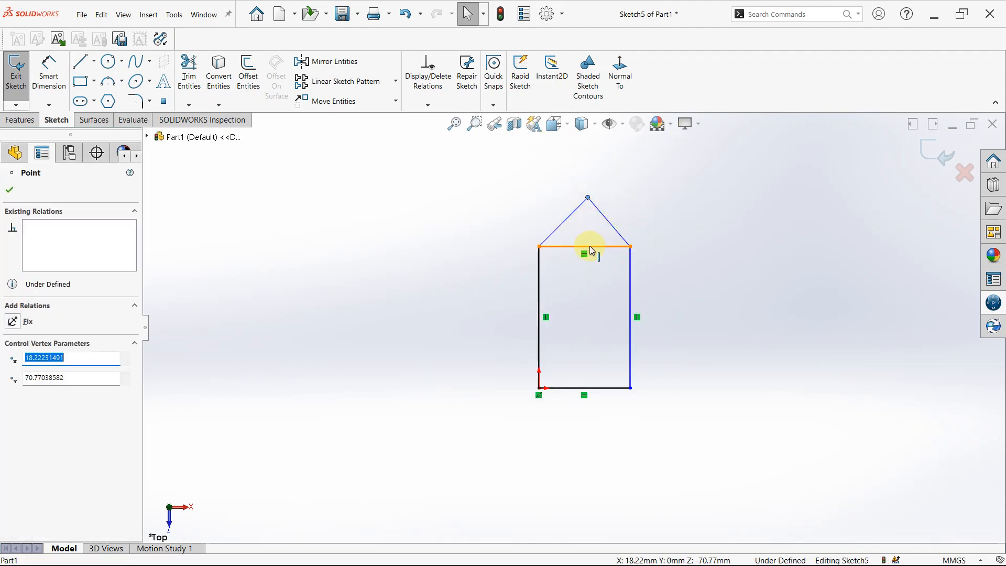
left_click(585, 246, "ctrl")
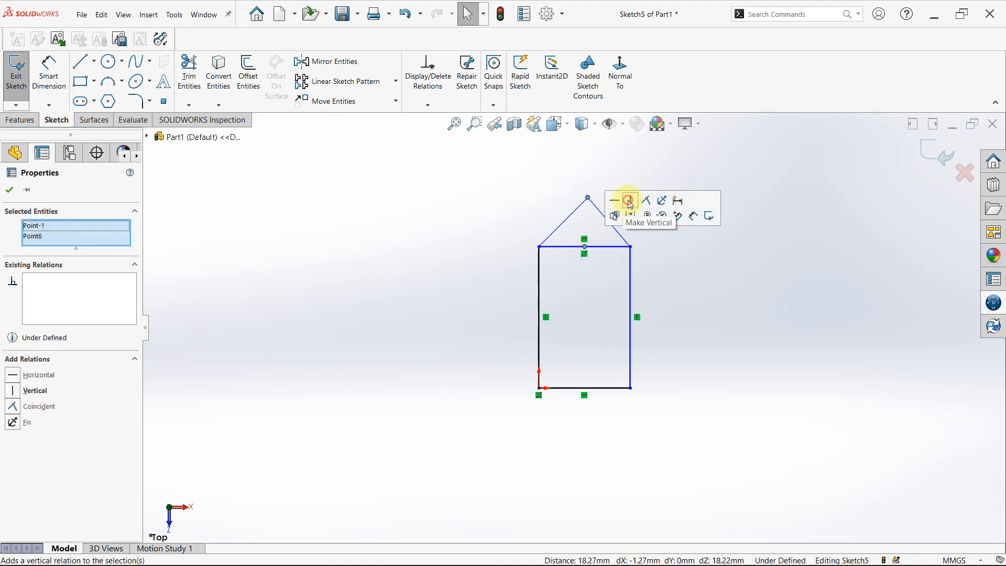
left_click(629, 203)
left_click(739, 329)
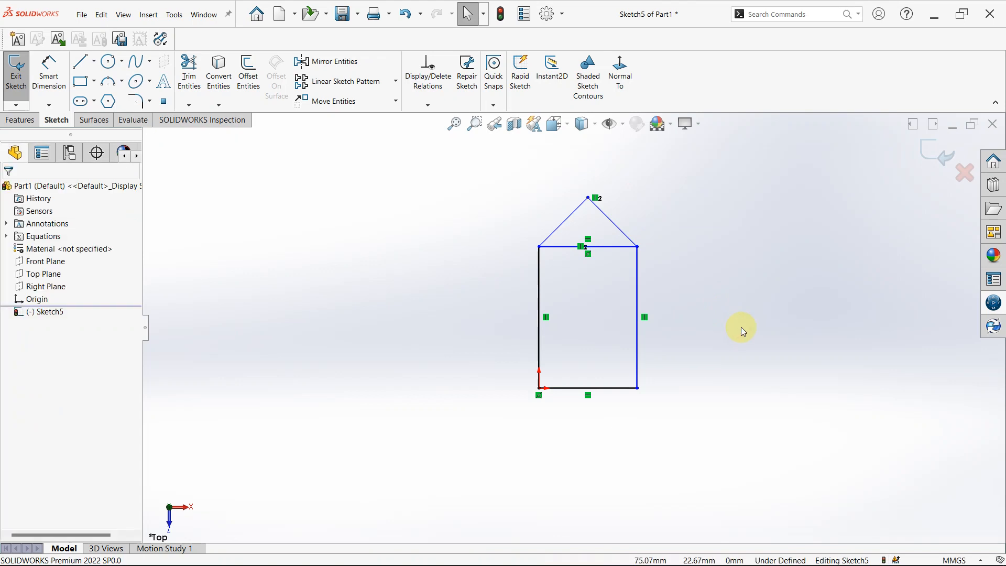
key("Escape")
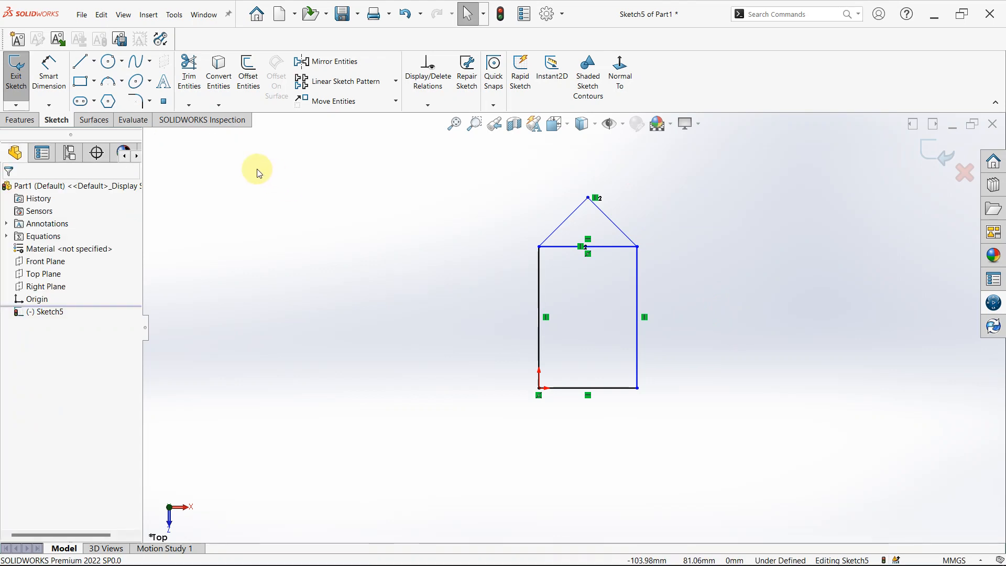
Trim away the rectangle's upper edge between the two roof lines with Trim to closest.
left_click(189, 72)
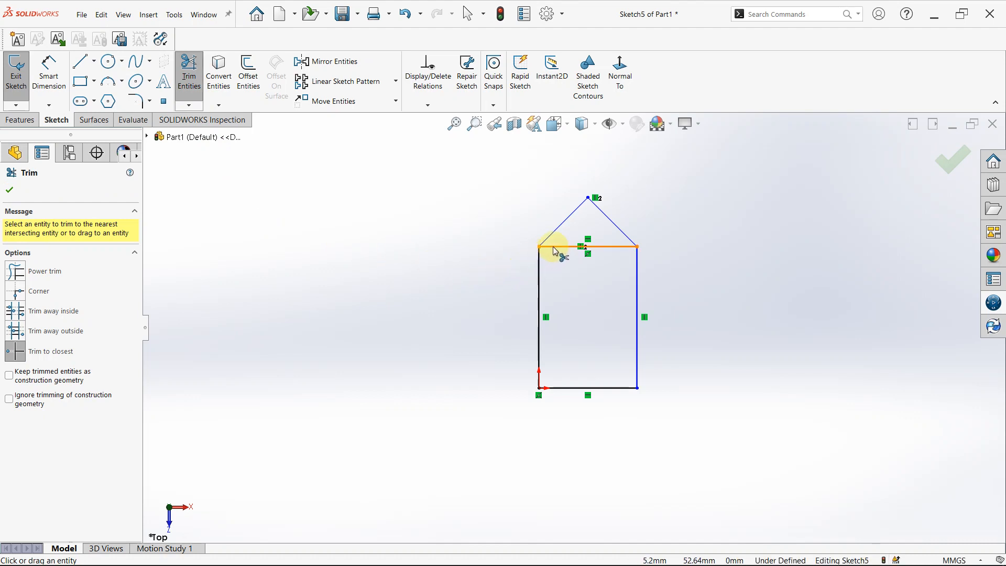
left_click(557, 249)
left_click(556, 302)
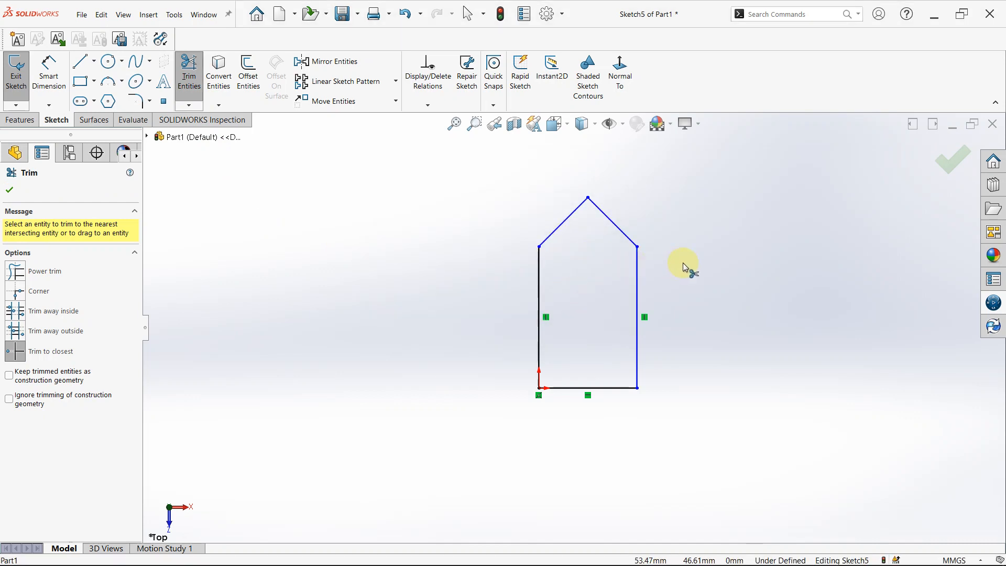
key("Escape")
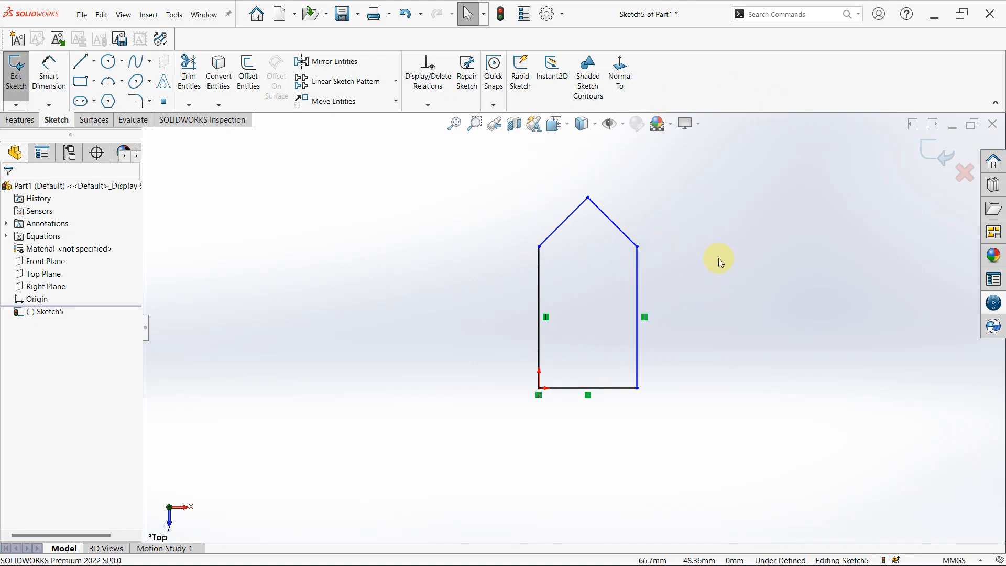
Add a horizontal relation between the upper endpoints of the two vertical side lines.
left_click(539, 246, "ctrl")
left_click(638, 246, "ctrl")
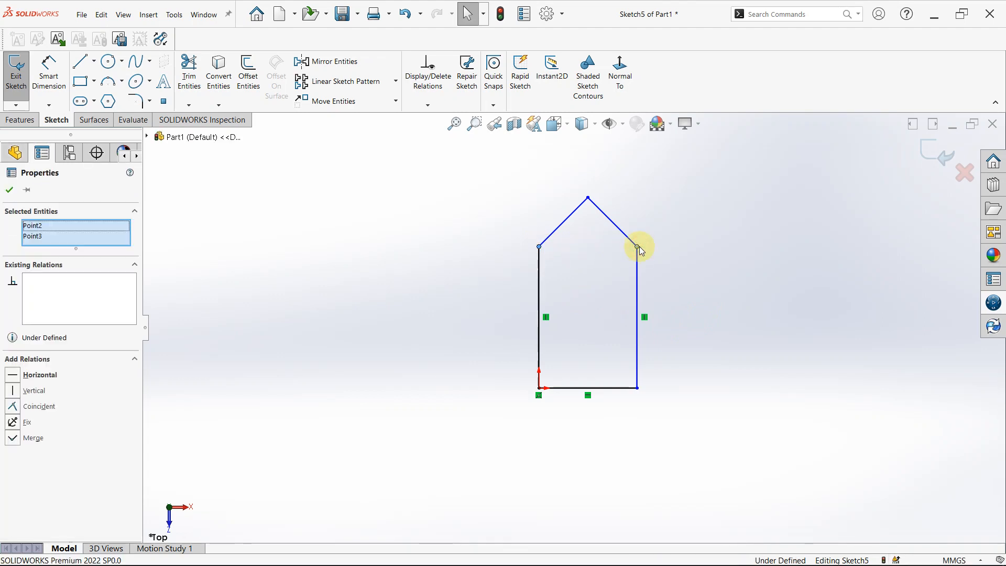
left_click(672, 200)
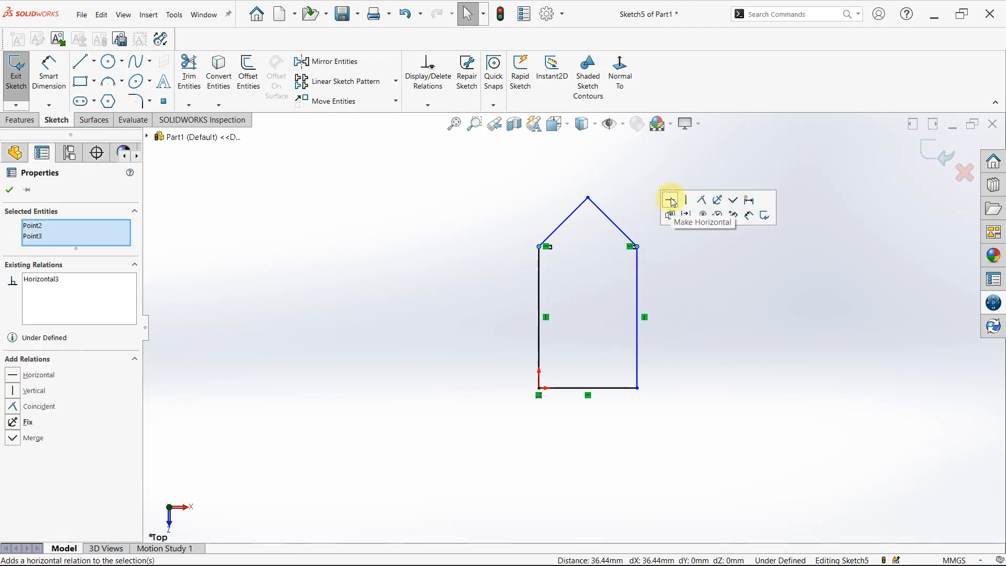
left_click(679, 299)
right_click_drag(734, 381, 712, 316)
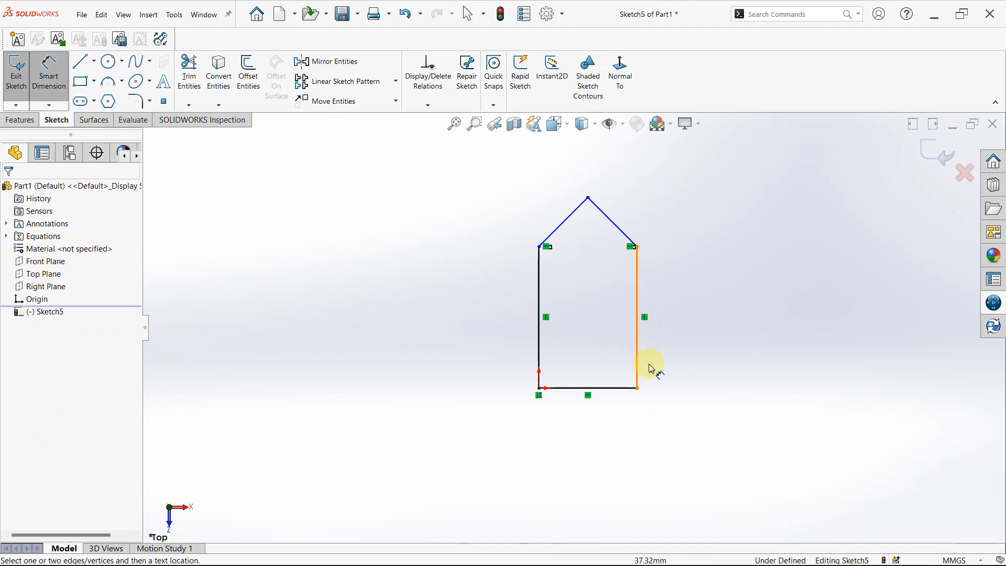
left_click(637, 388)
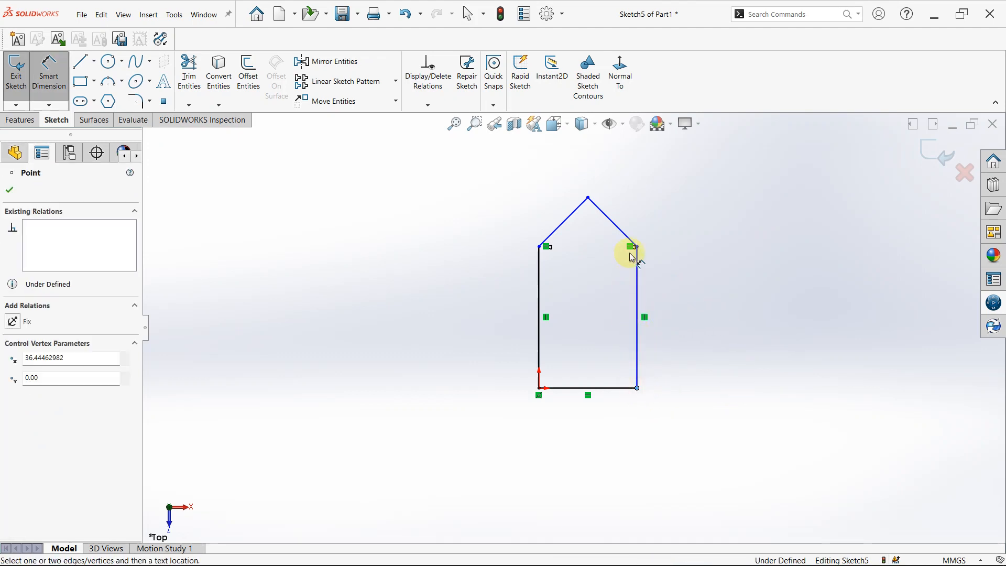
left_click(637, 247)
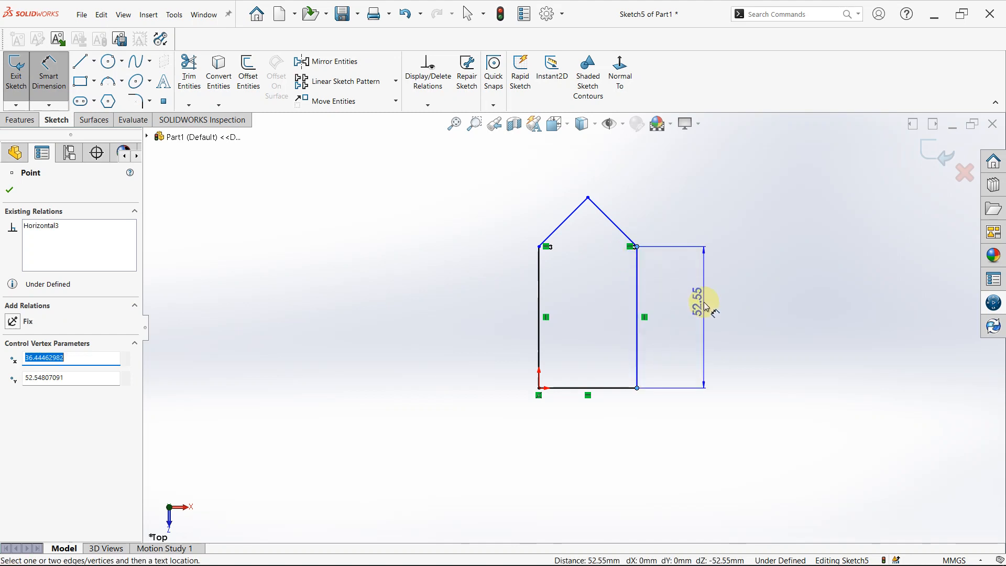
key("Escape")
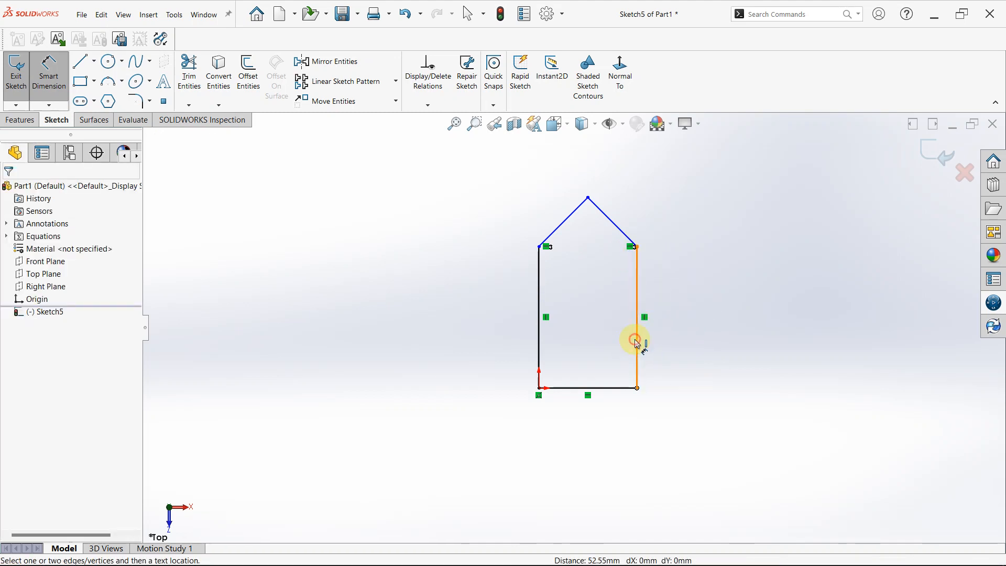
left_click(637, 327)
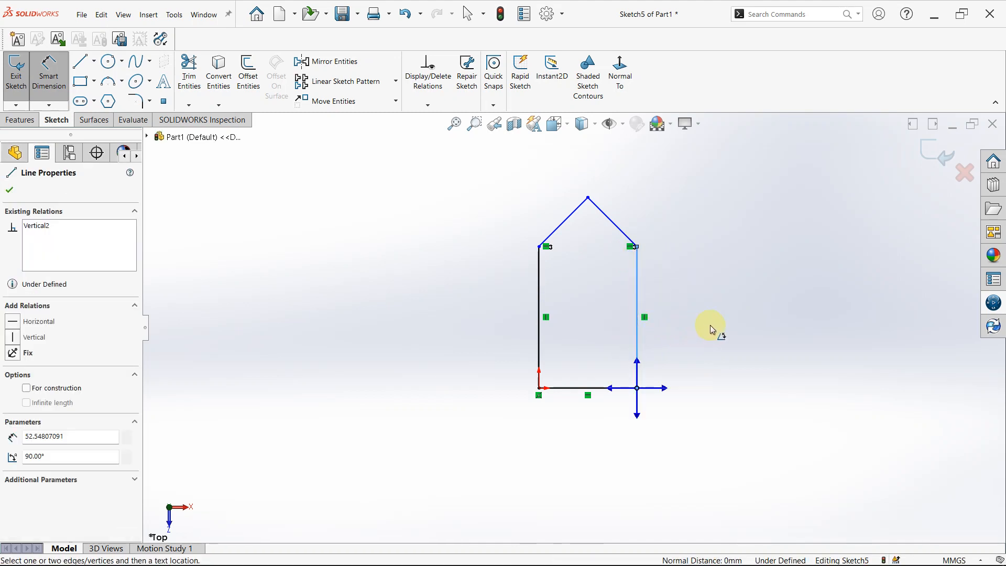
key("Escape")
left_click(638, 334)
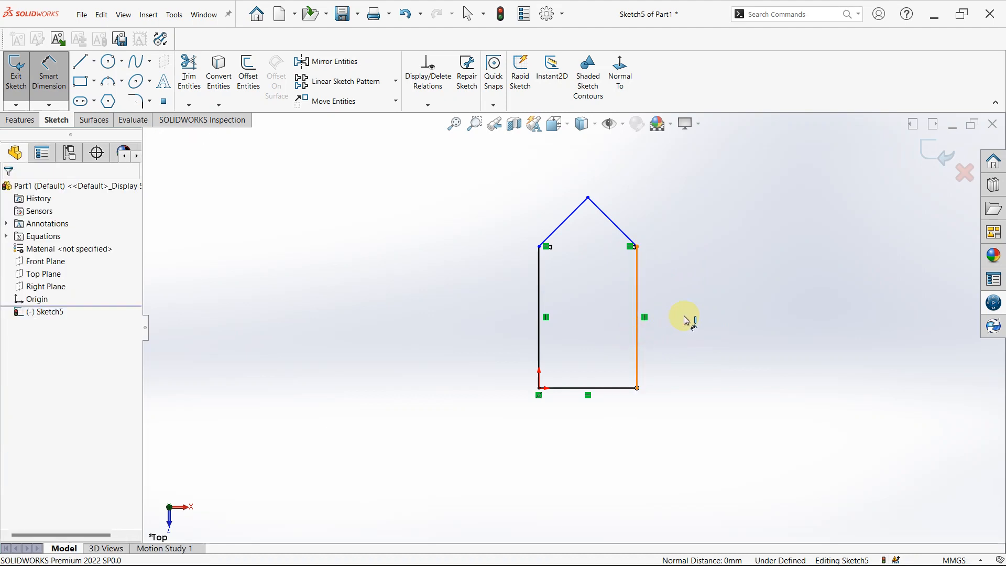
key("Escape")
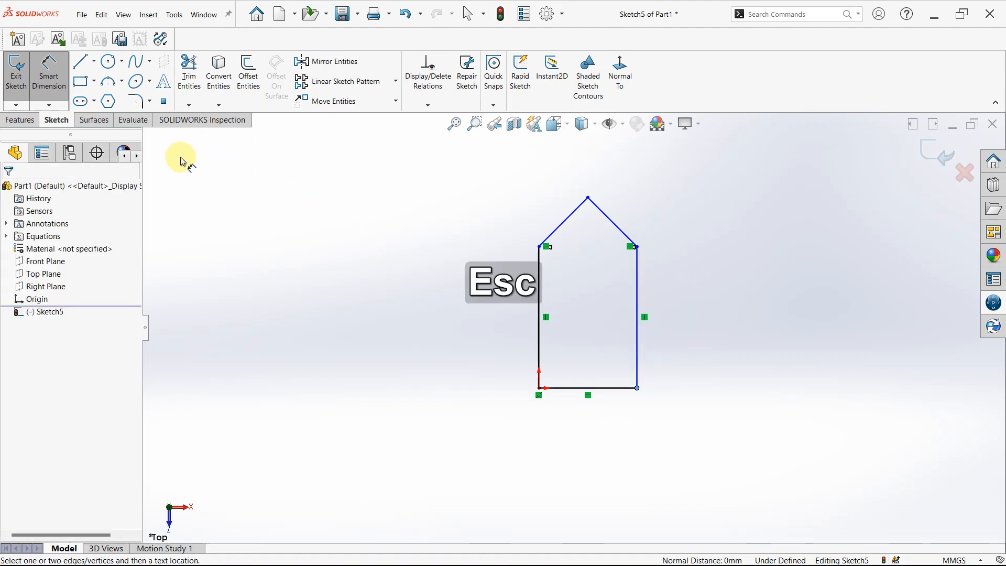
key("Escape")
right_click(348, 306)
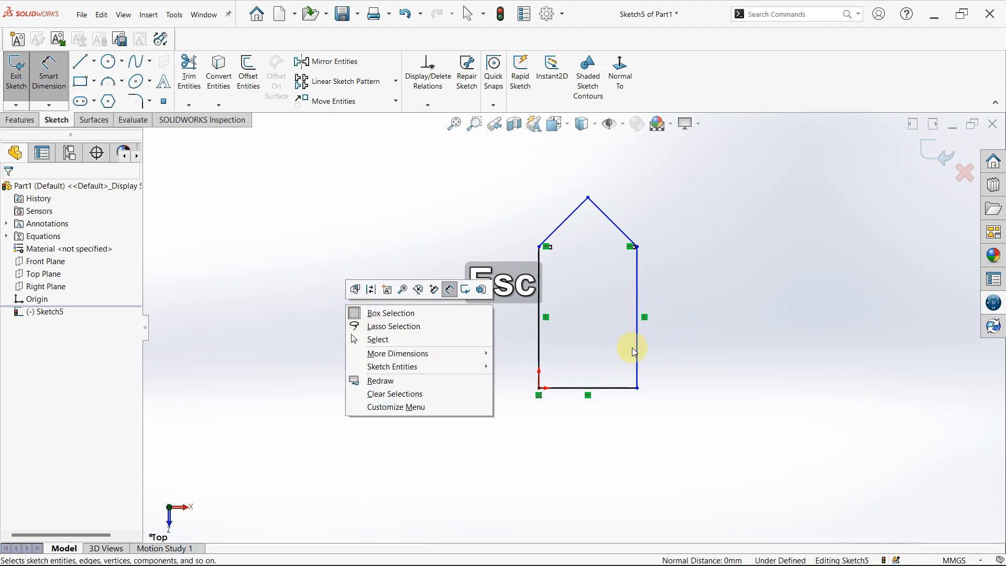
left_click(688, 367)
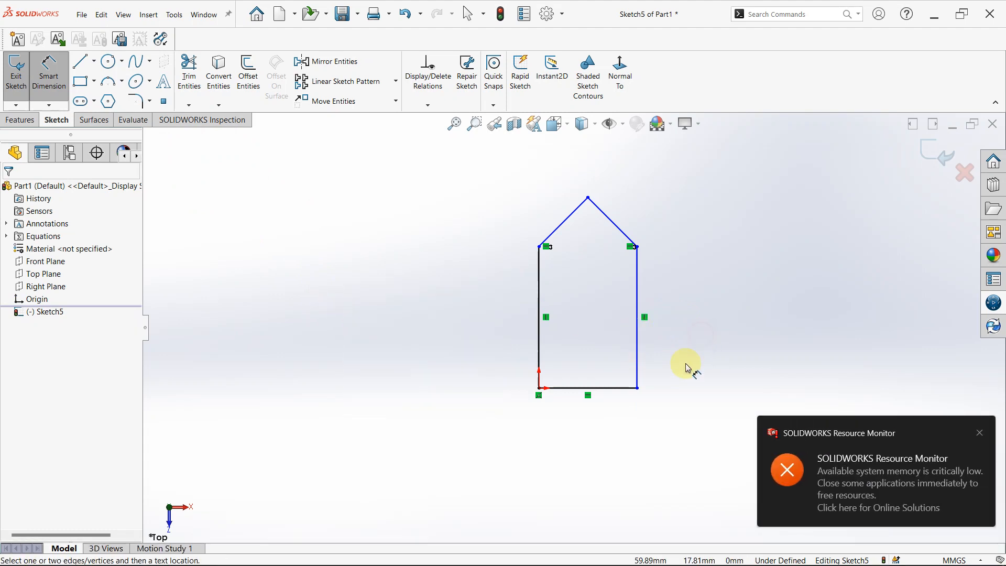
Dimension the height of the right-hand vertical line between its endpoints and set it to 60 mm.
left_click(638, 388)
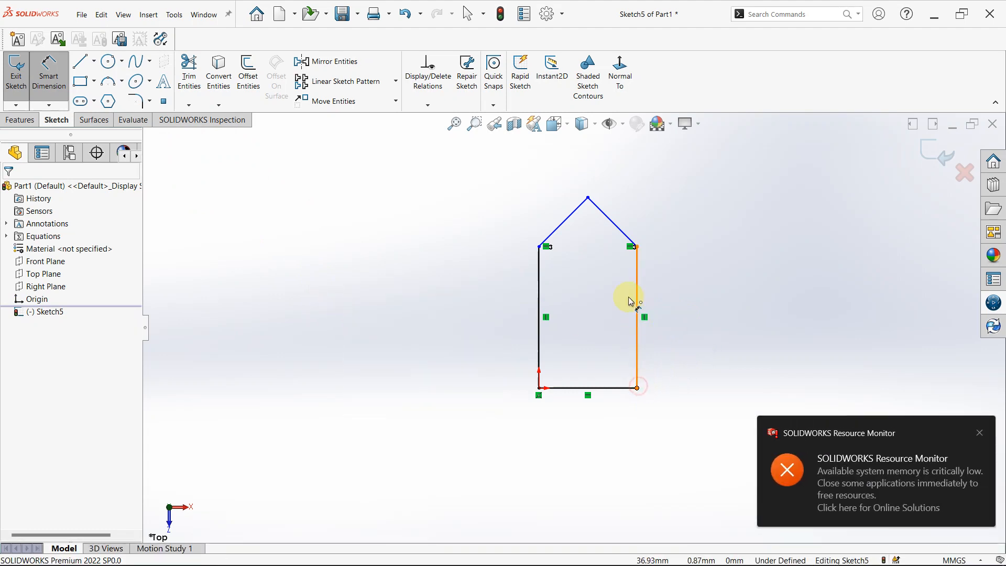
left_click(637, 247)
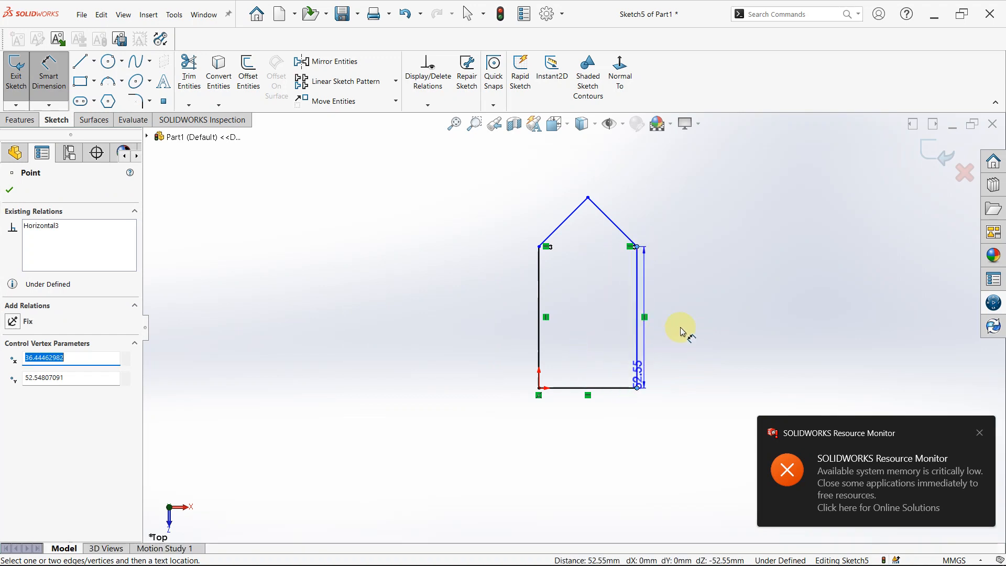
left_click(700, 334)
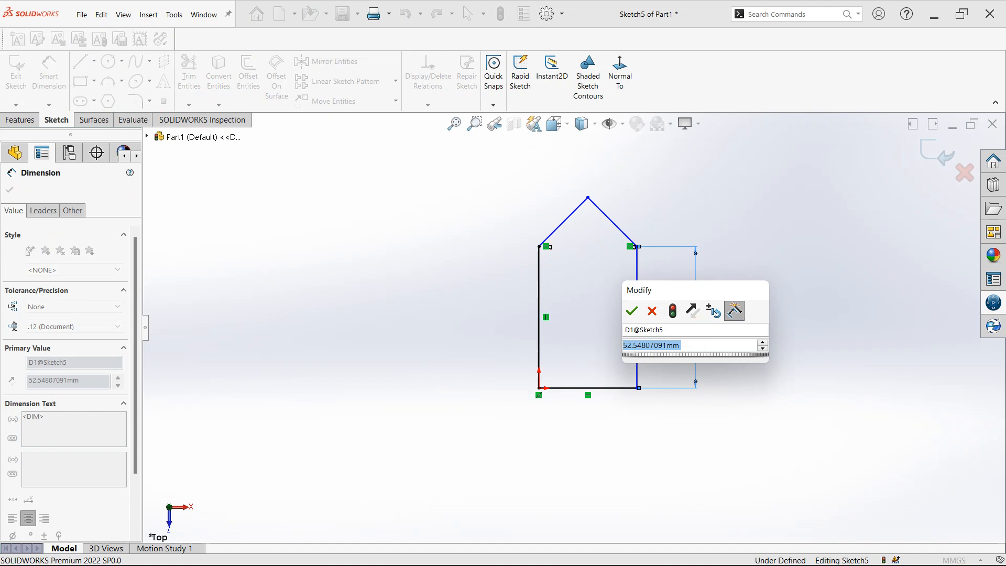
type("60")
key("Return")
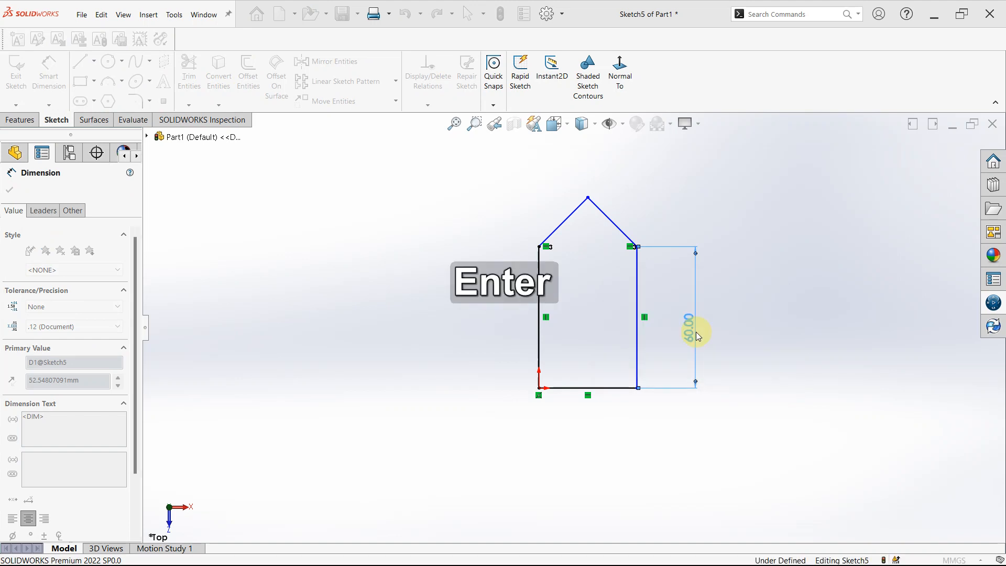
key("Escape")
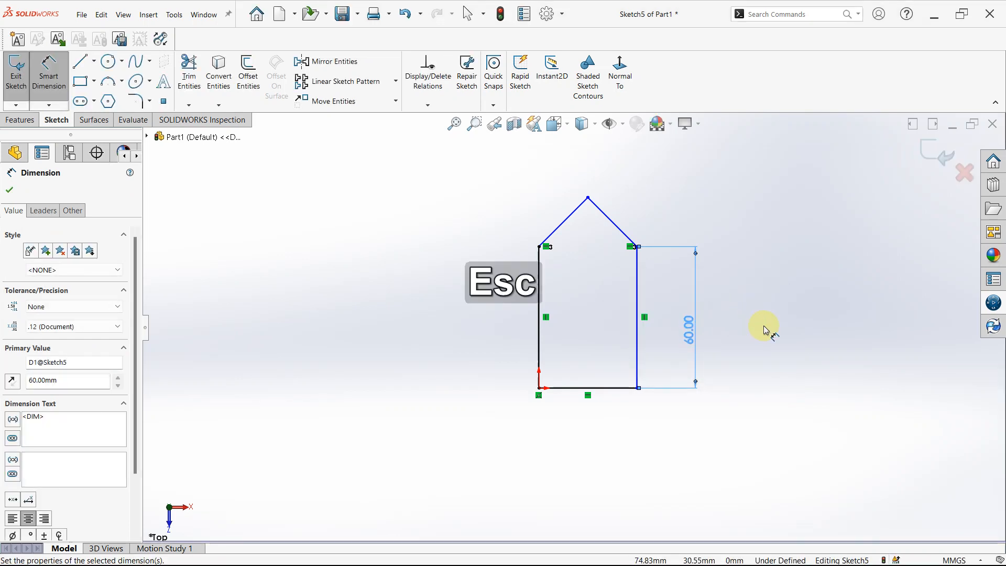
key("Escape")
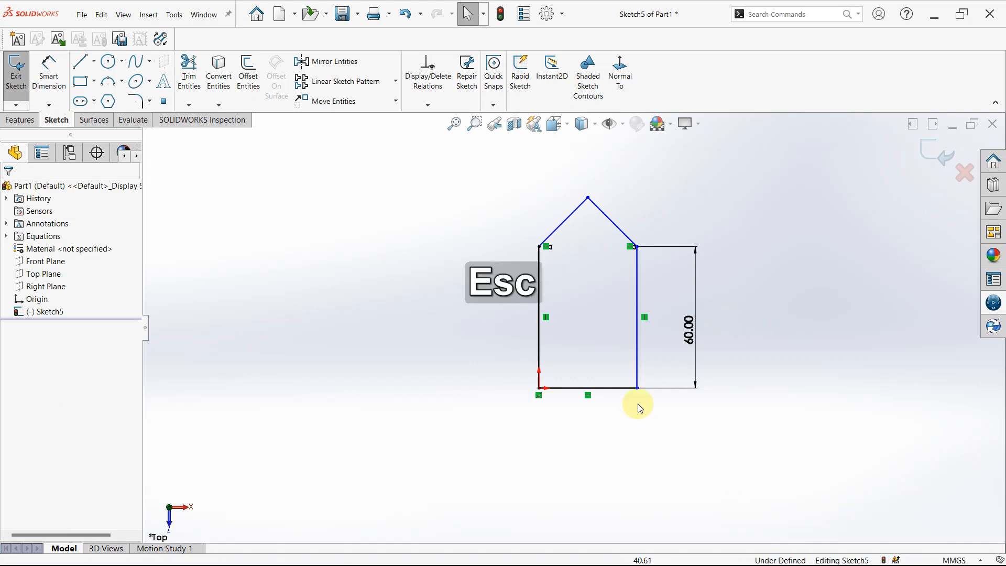
Add a Fix relation to the lower-right corner point of the house profile.
left_click(640, 389)
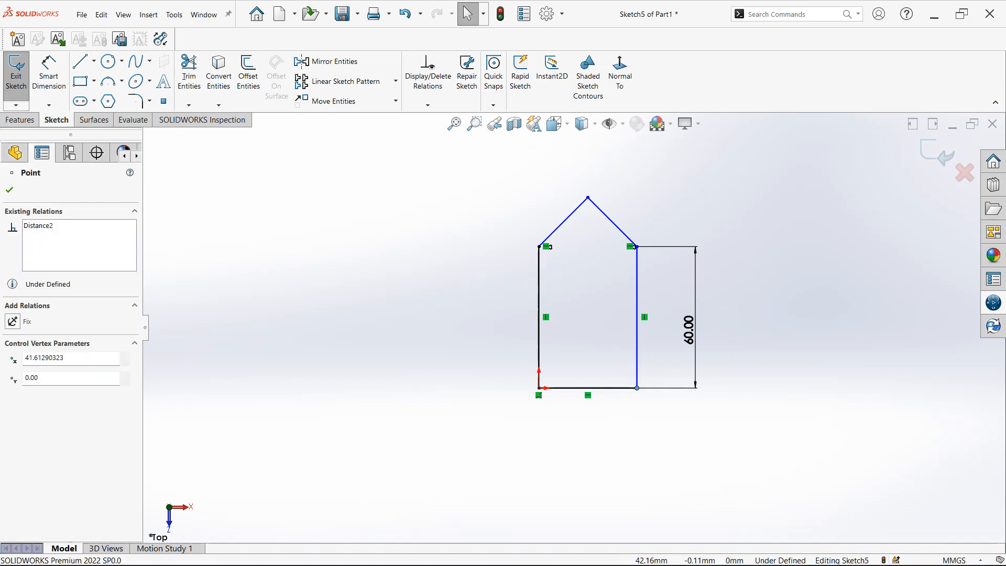
left_click(664, 429)
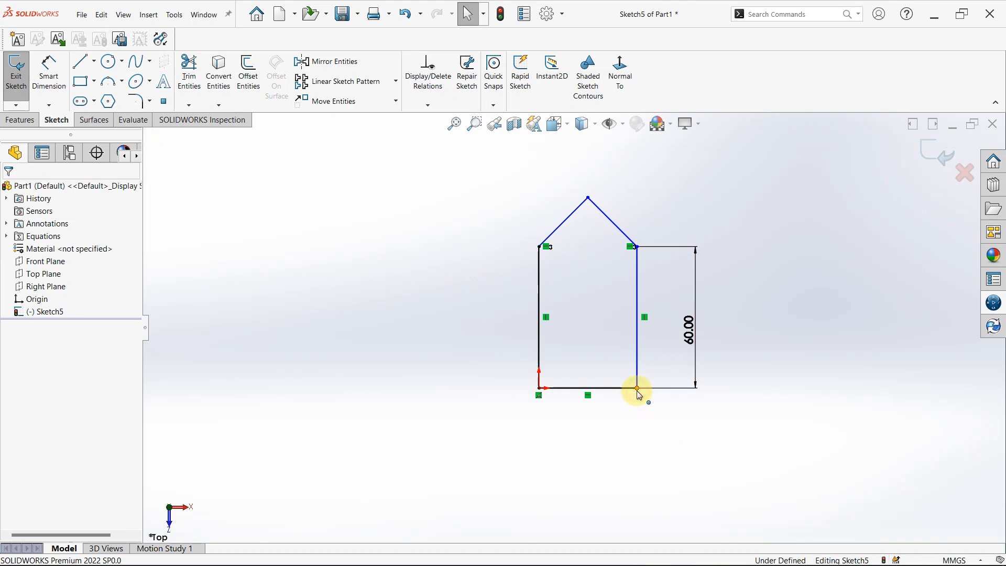
left_click(638, 391)
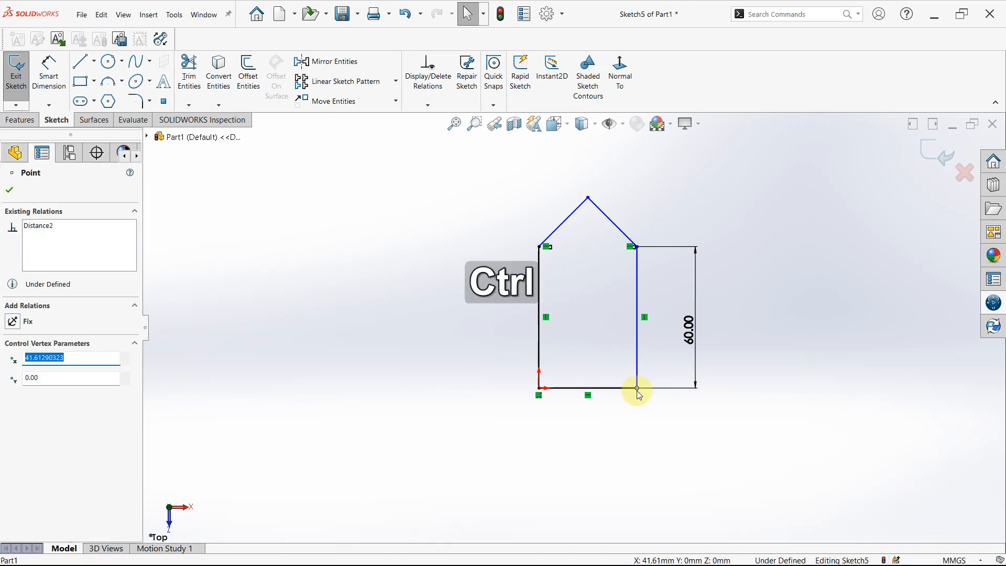
left_click(642, 389, "ctrl")
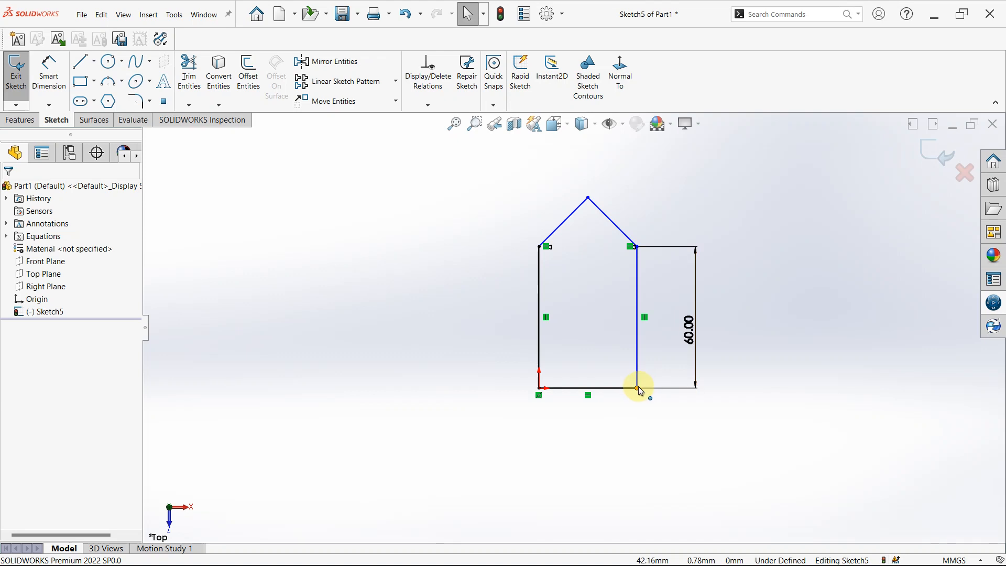
left_click(638, 389)
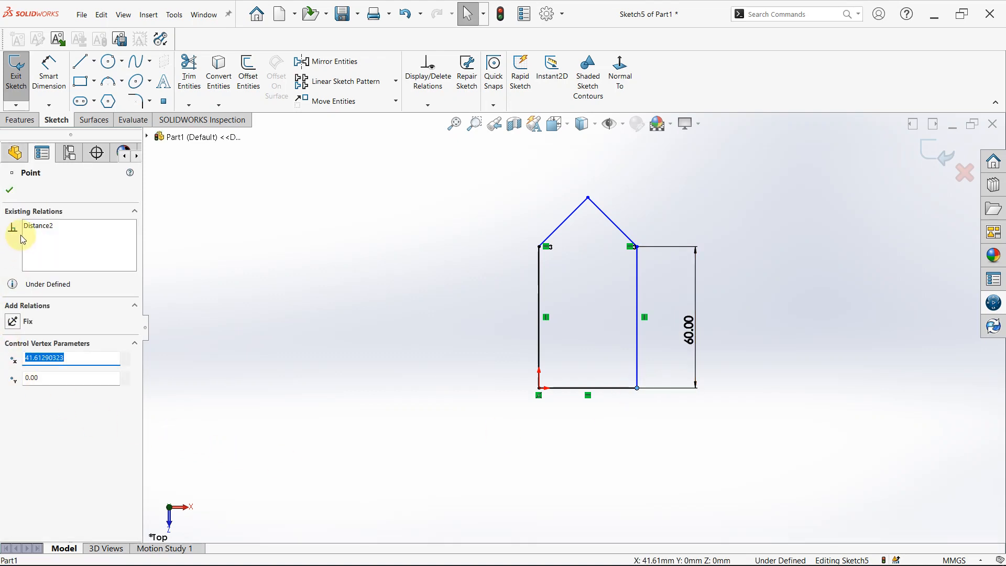
left_click(20, 322)
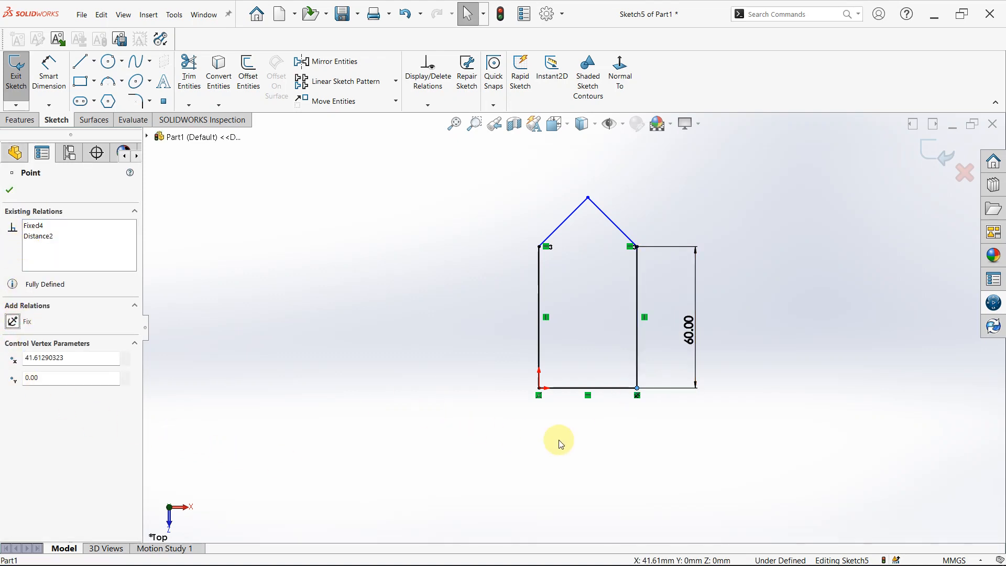
left_click(665, 450)
Add a Fix relation to the apex point of the roof.
scroll(639, 283, "down", 1)
scroll(640, 275, "down", 1)
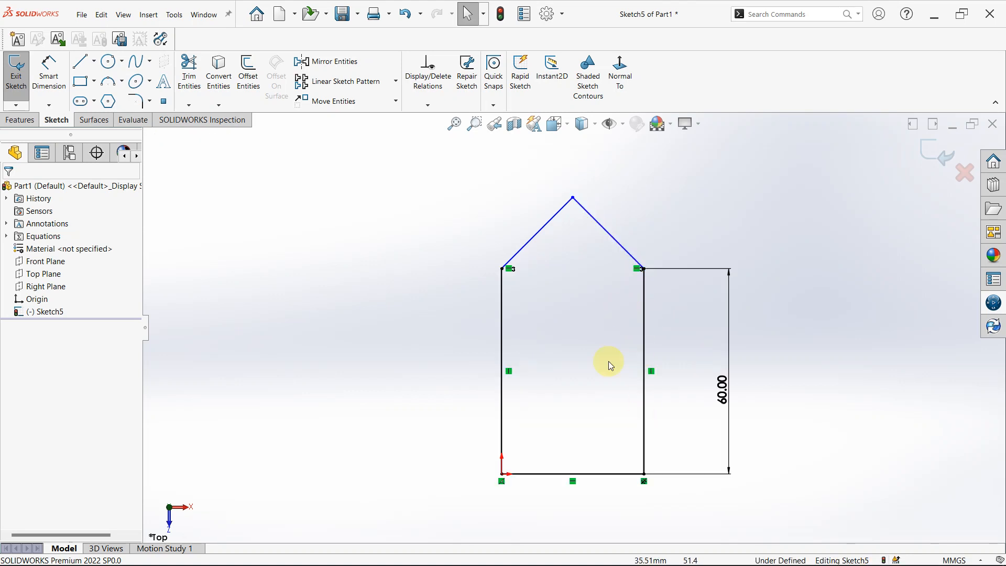
left_click(573, 199)
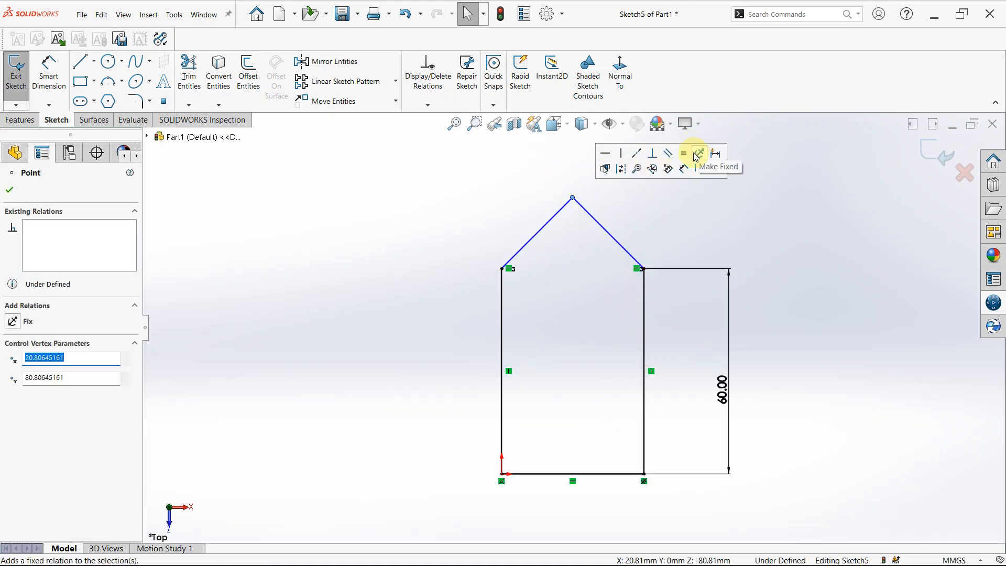
left_click(698, 154)
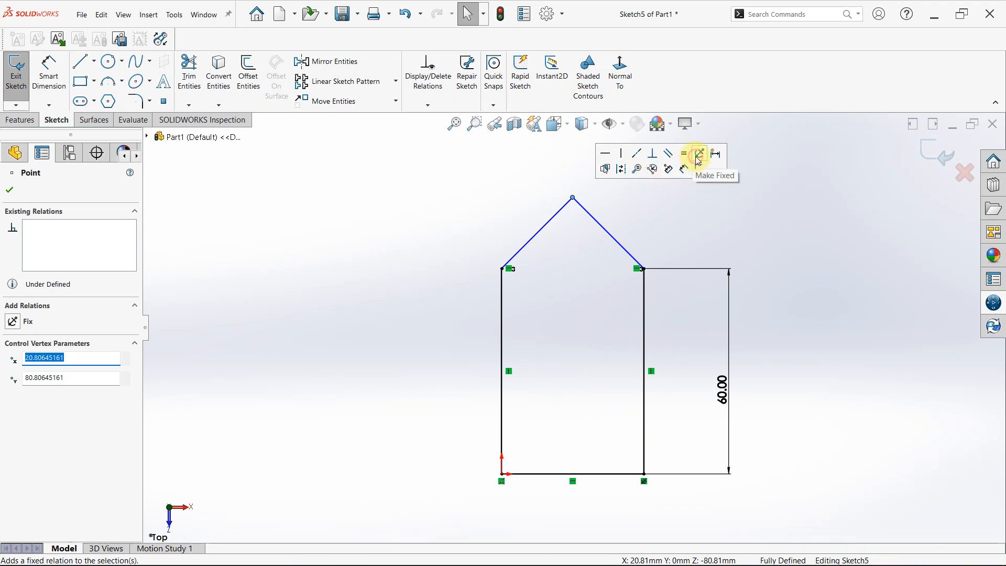
left_click(792, 217)
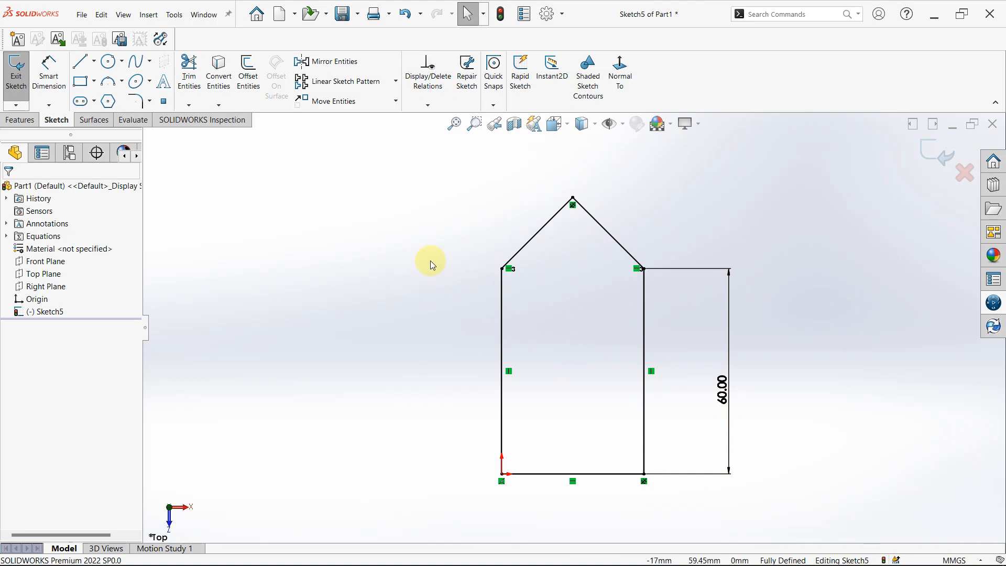
Start an outward offset of the whole house profile chain from the left roof line and set the distance to 5 mm.
left_click(250, 87)
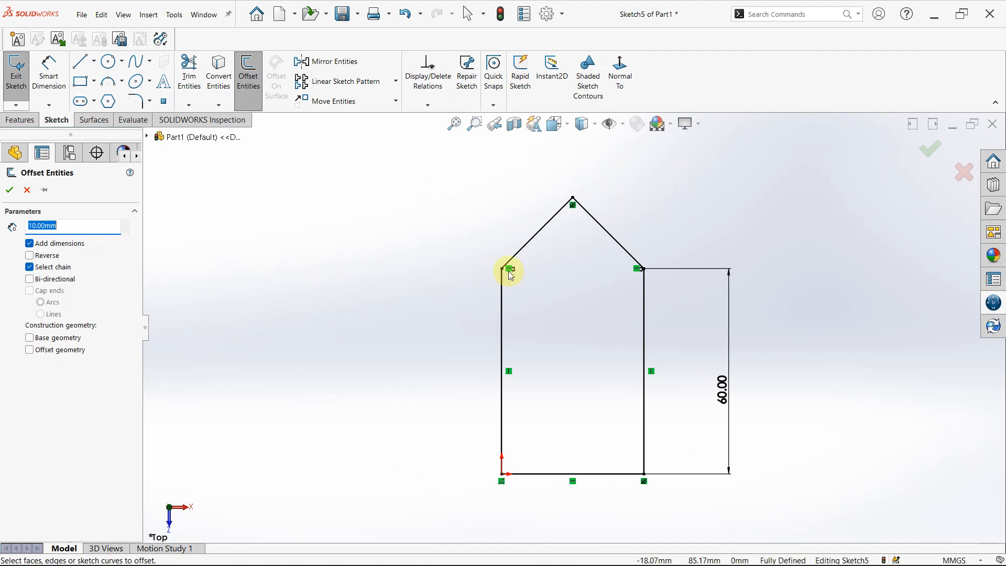
left_click(534, 236)
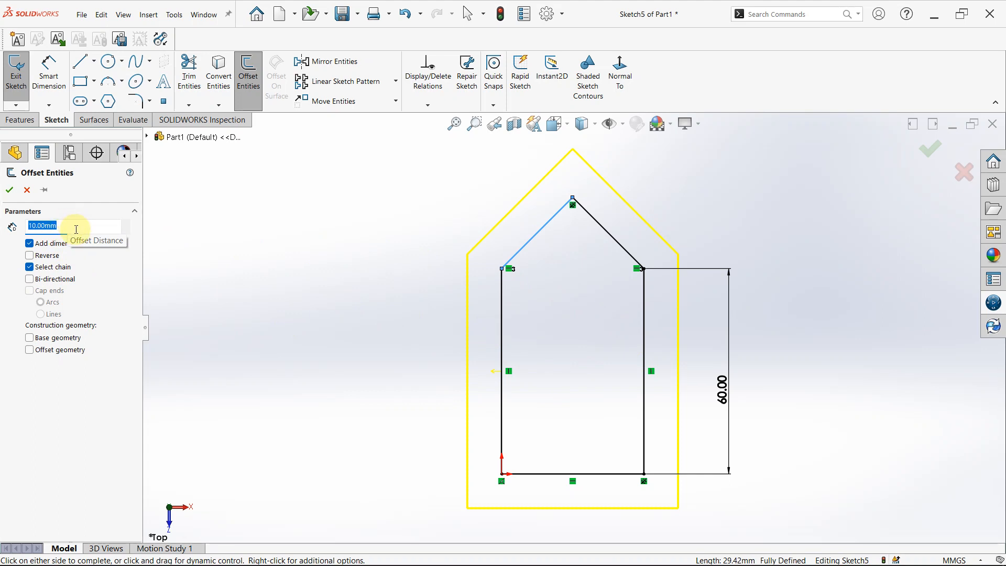
key("BackSpace")
type("5")
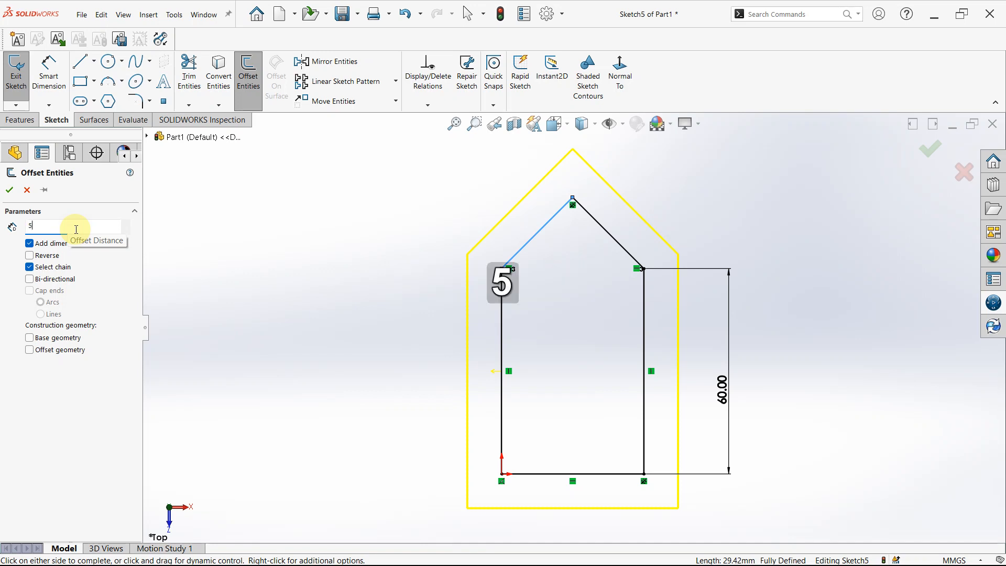
key("Return")
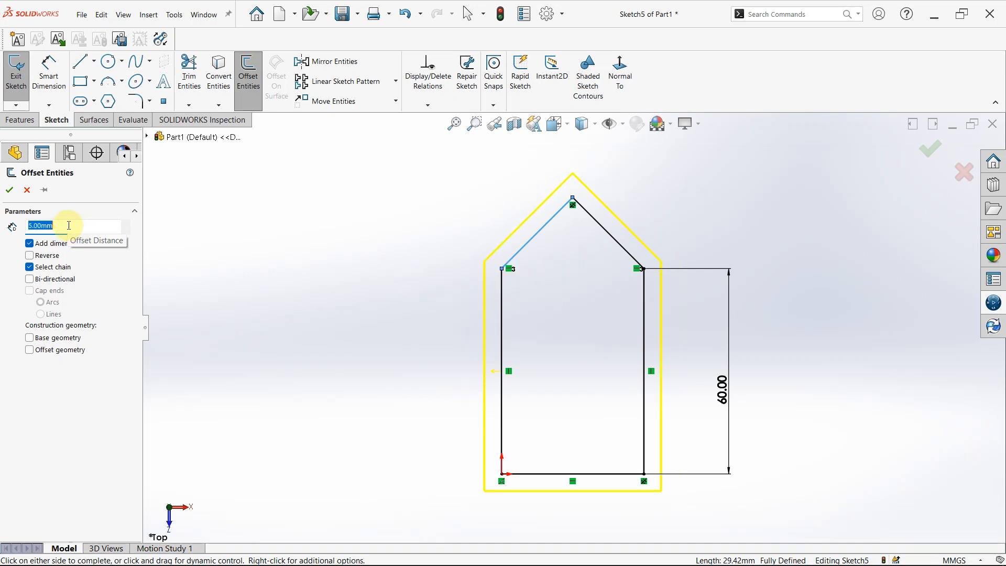
Try a 15 mm offset distance, reverse the offset to the inside of the profile, and set the distance to 5 mm.
type("15")
key("Return")
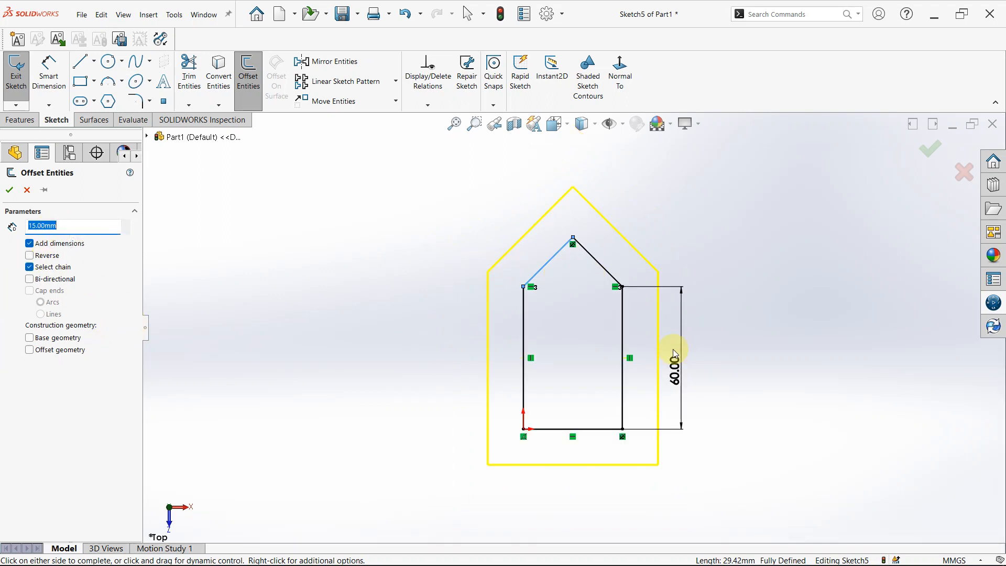
left_click(29, 255)
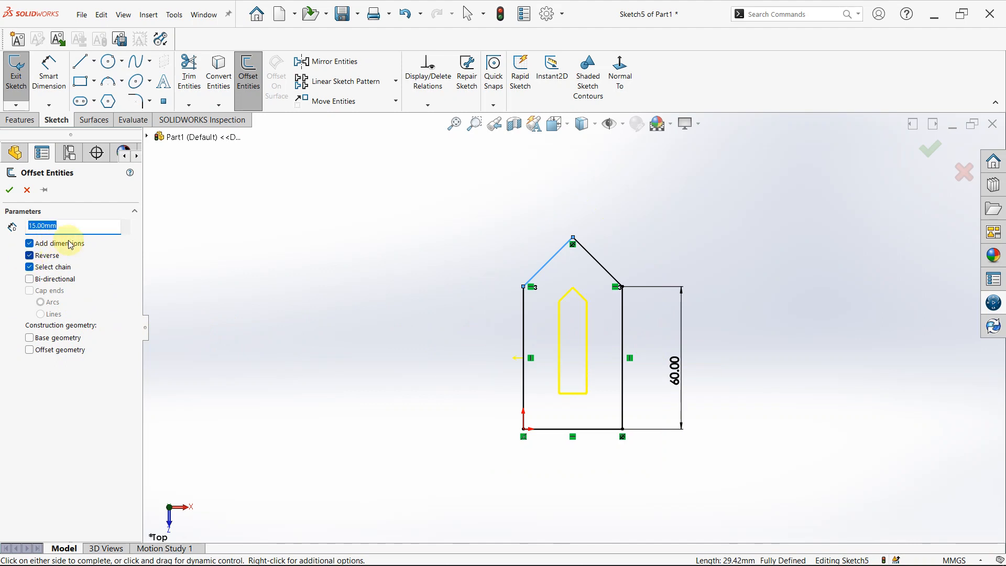
type("5")
key("Return")
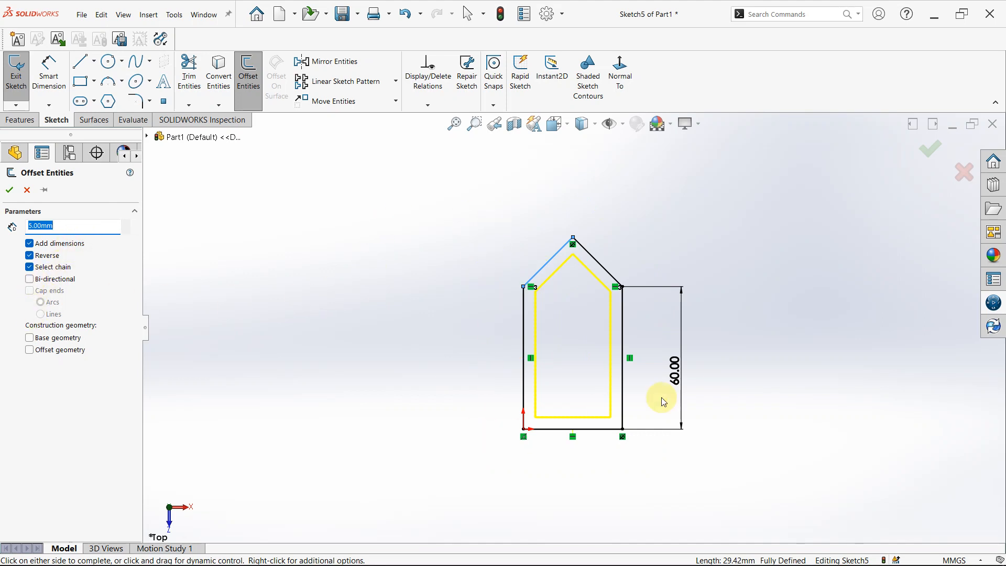
Make the 5 mm offset bi-directional and apply it with both base and offset geometry kept as solid lines, not construction geometry.
left_click(30, 279)
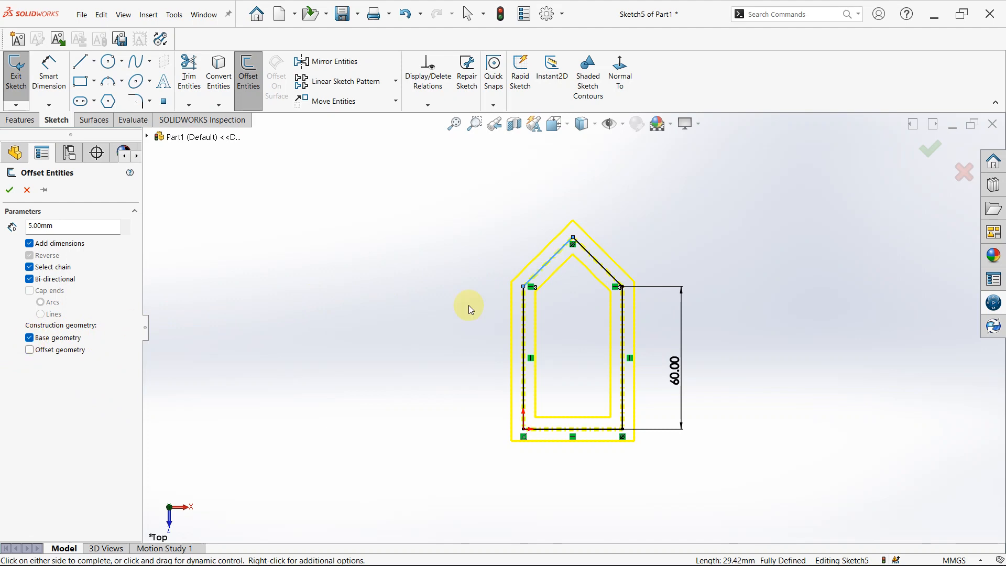
scroll(468, 305, "down", 5)
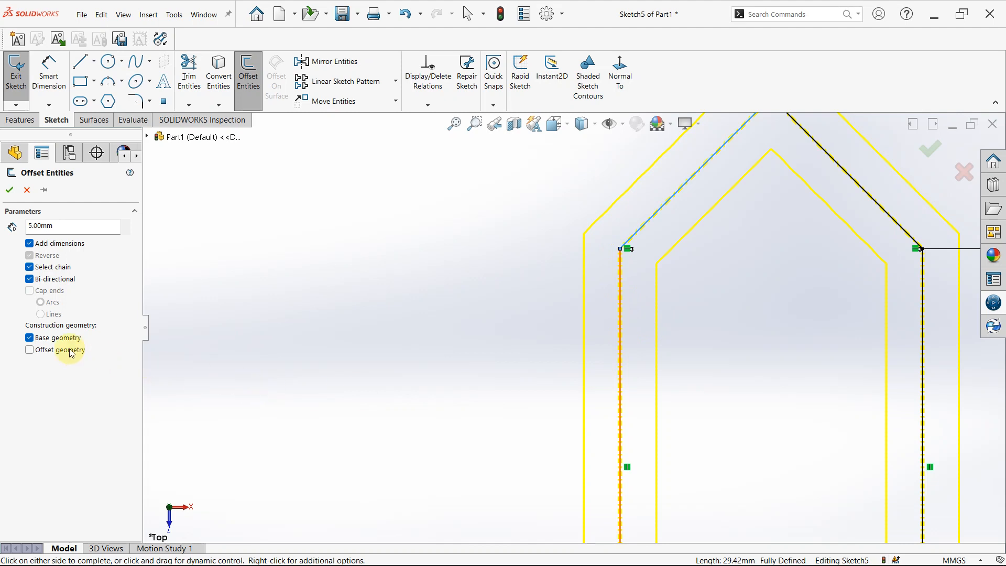
left_click(30, 350)
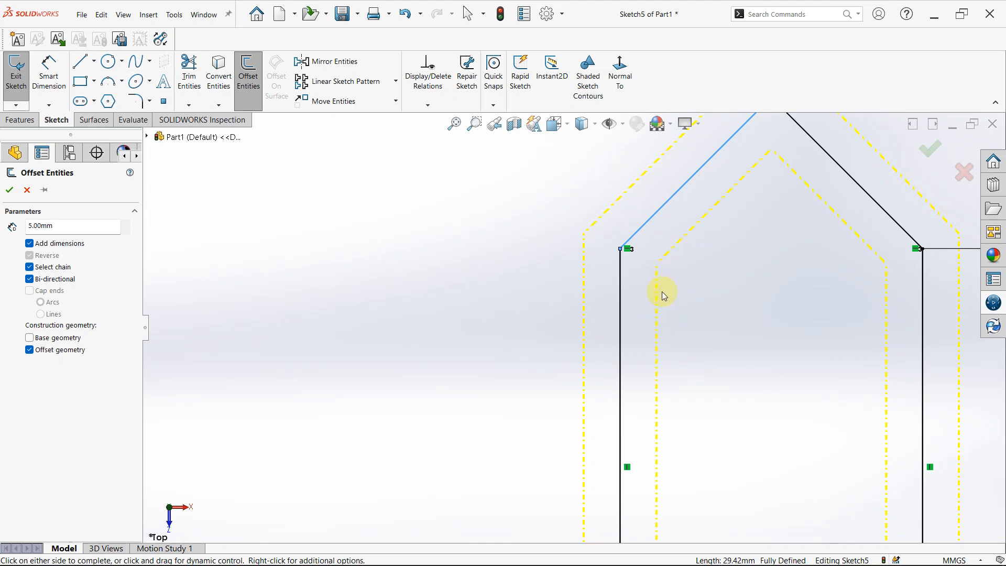
scroll(660, 377, "up", 5)
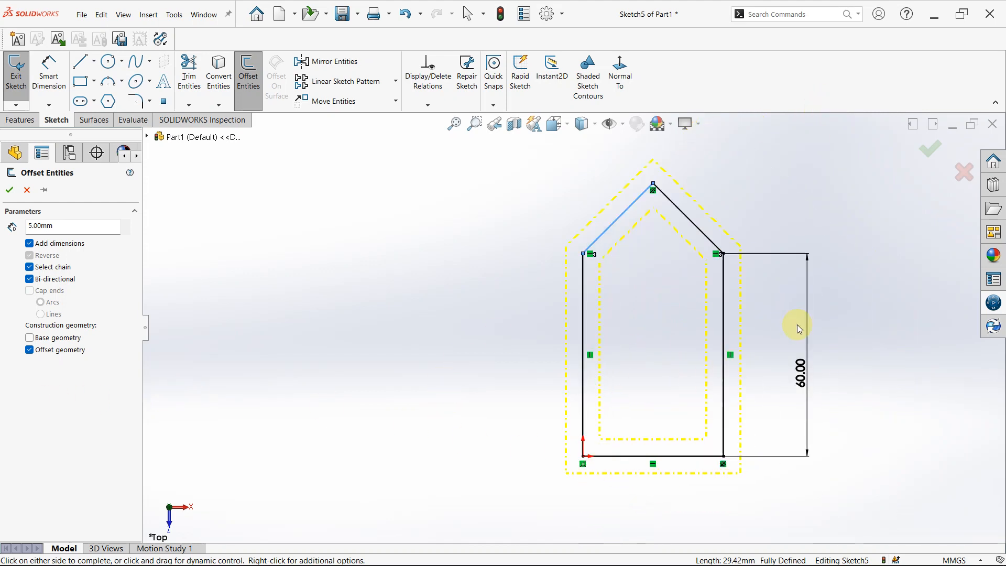
left_click(29, 350)
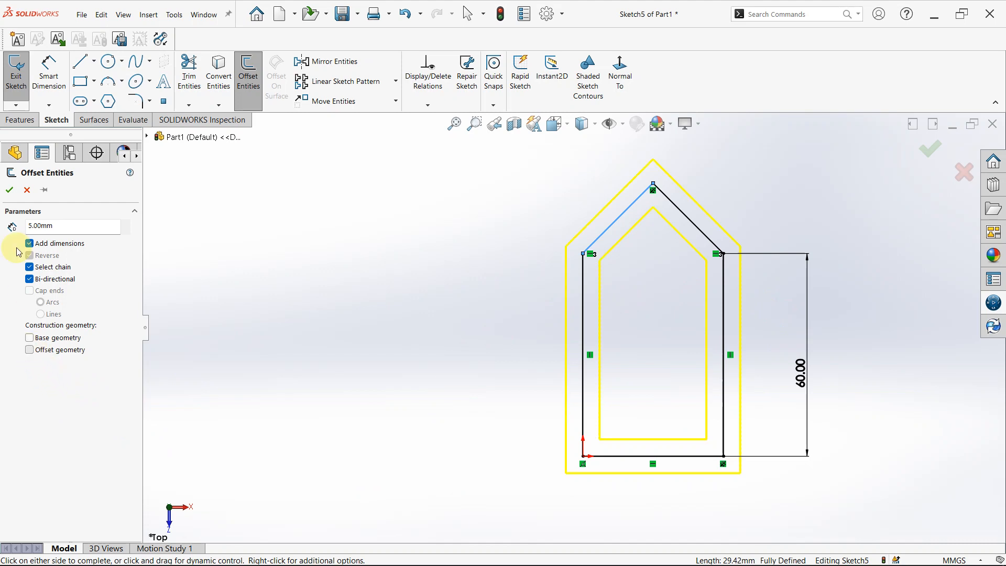
left_click(8, 190)
Examine the original left roof line's offset relations and the available sketch pattern and move commands.
scroll(732, 275, "up", 3)
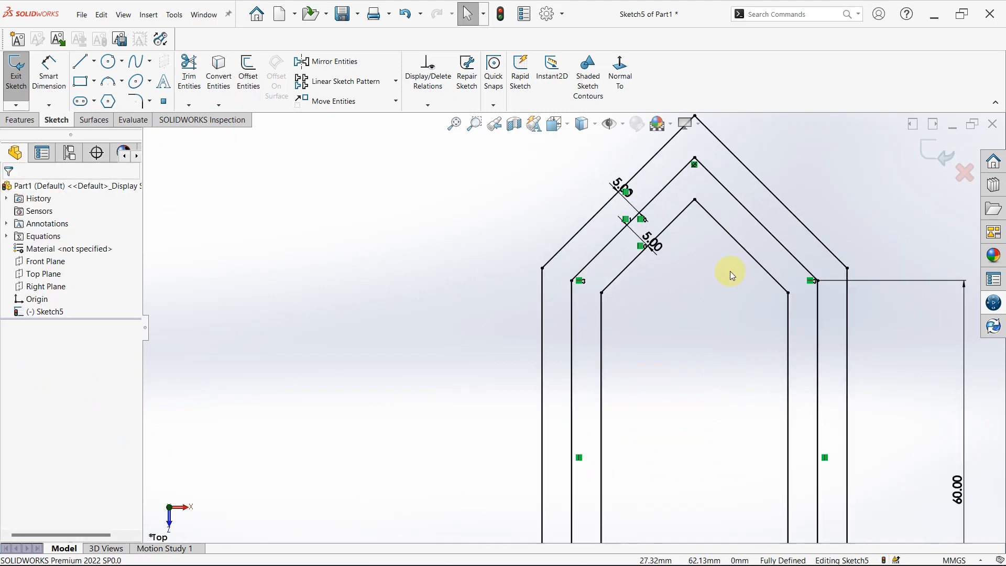
left_click(674, 182)
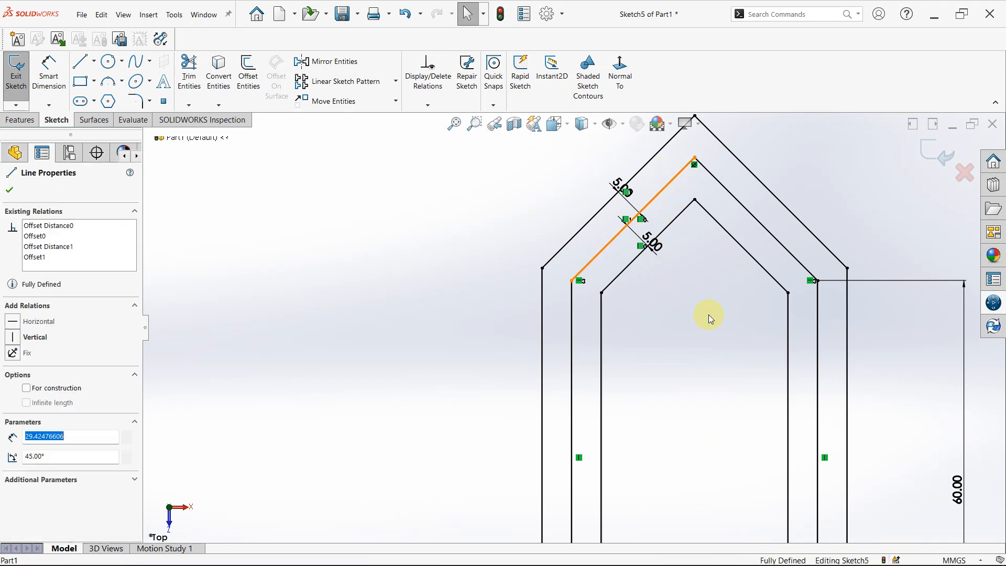
scroll(708, 314, "down", 4)
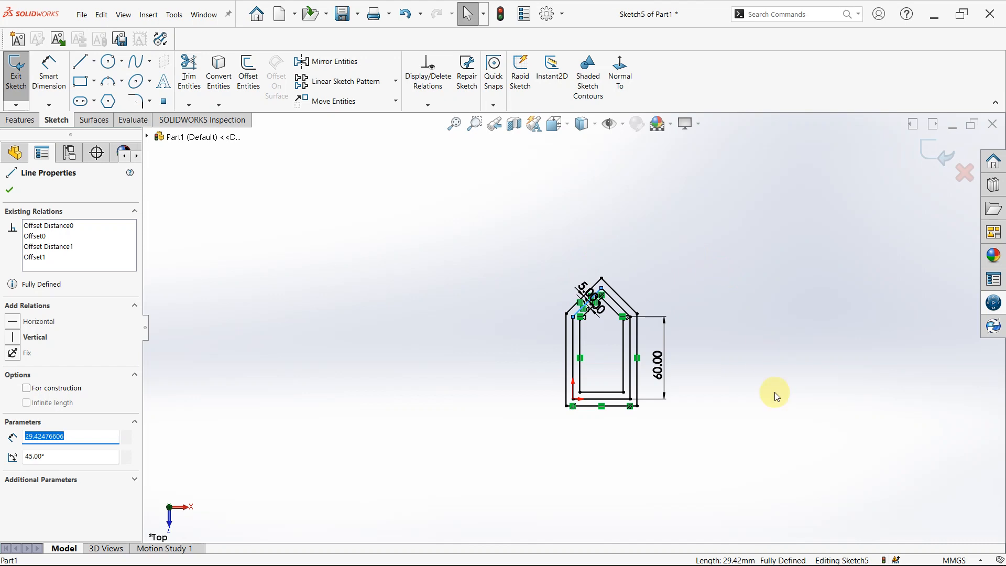
scroll(697, 313, "up", 2)
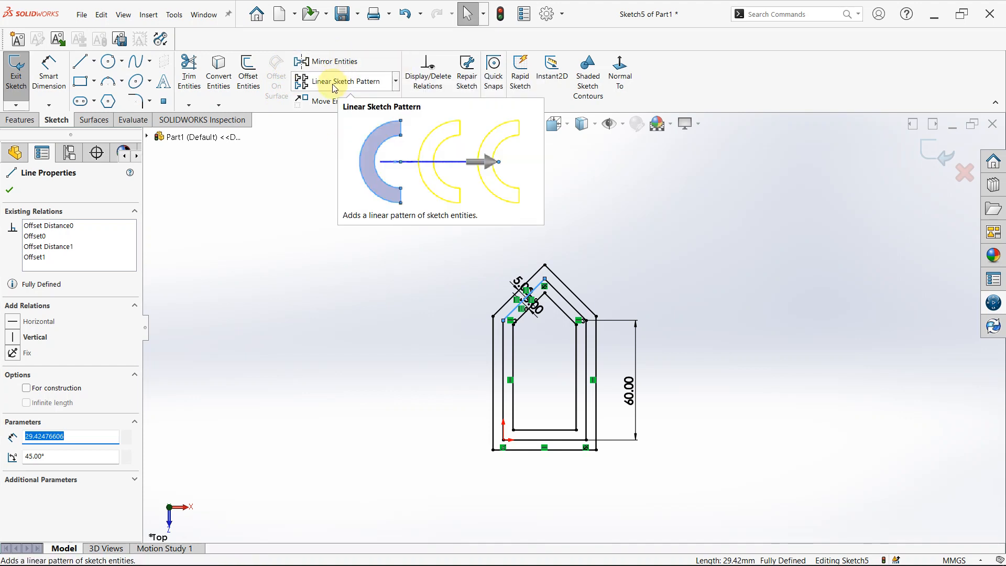
left_click(395, 81)
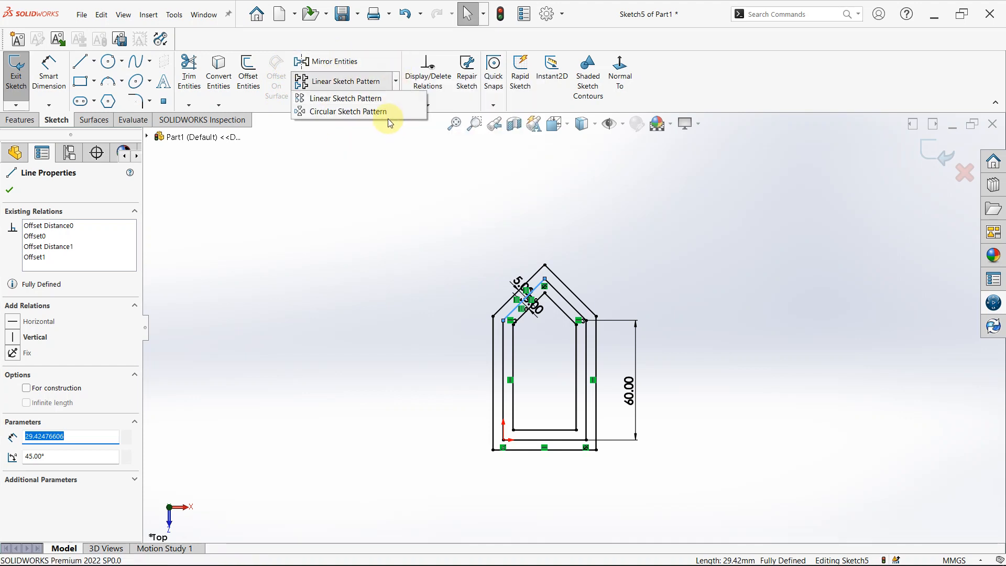
left_click(382, 193)
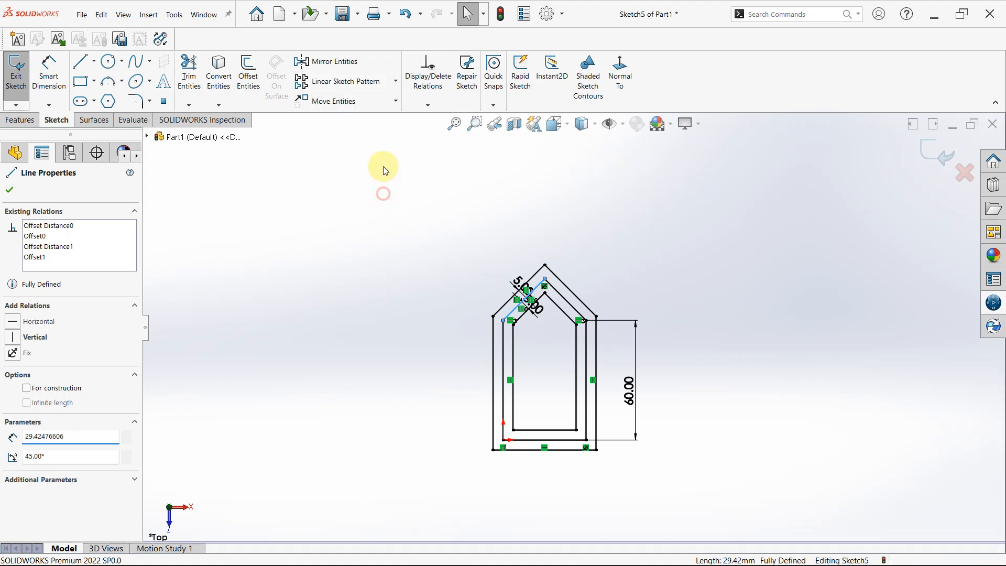
left_click(395, 83)
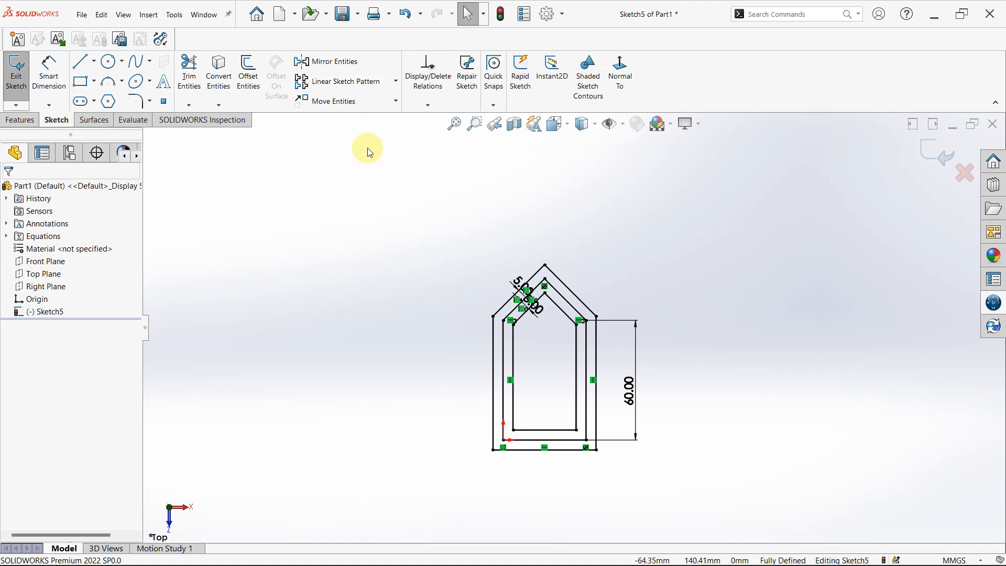
left_click(397, 82)
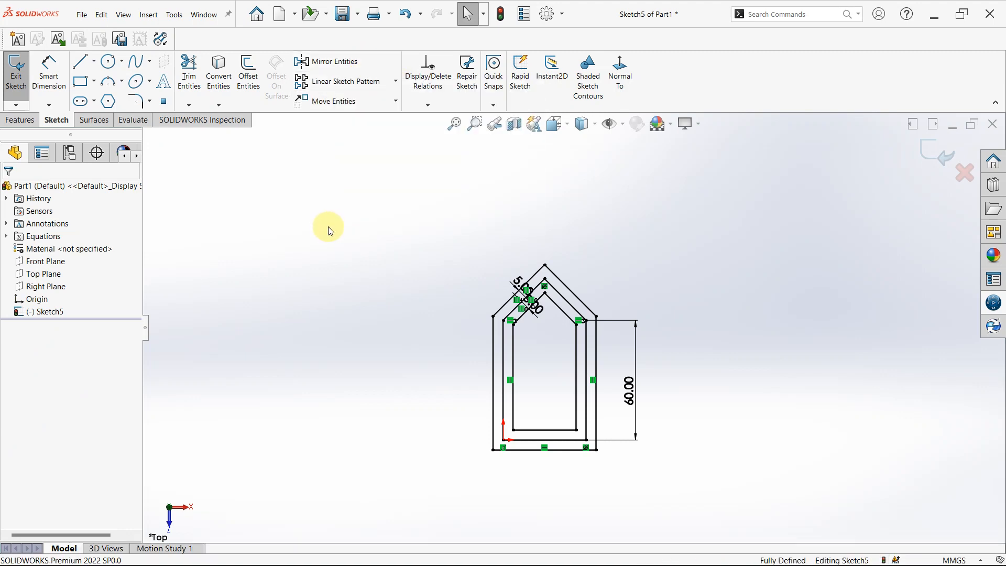
left_click(395, 100)
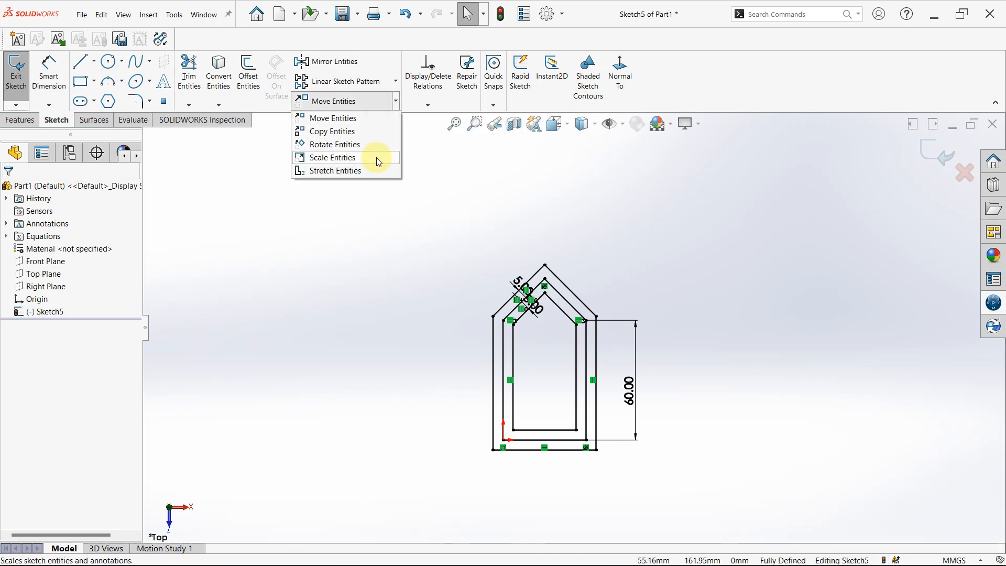
left_click(375, 256)
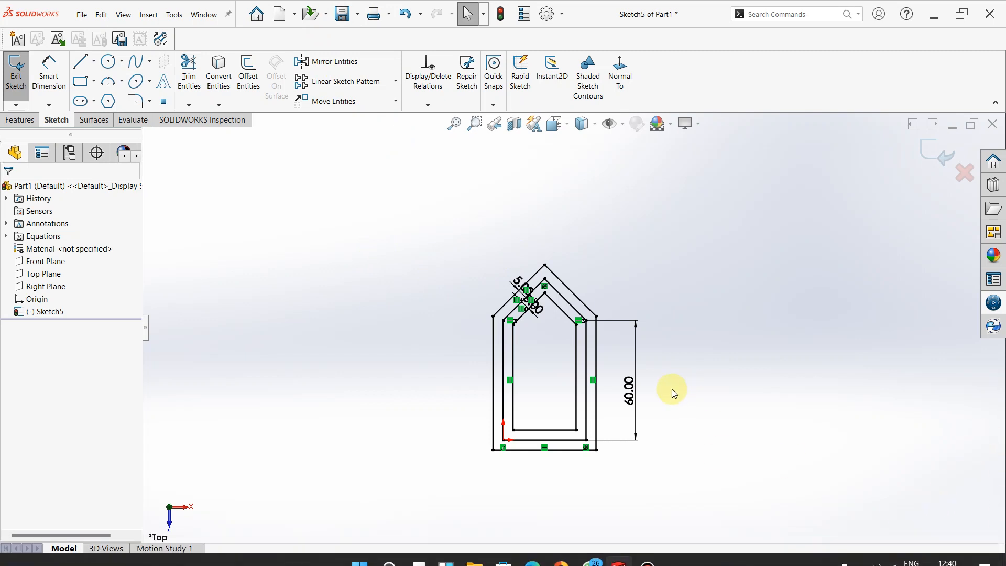
scroll(666, 390, "up", 3)
scroll(595, 381, "down", 3)
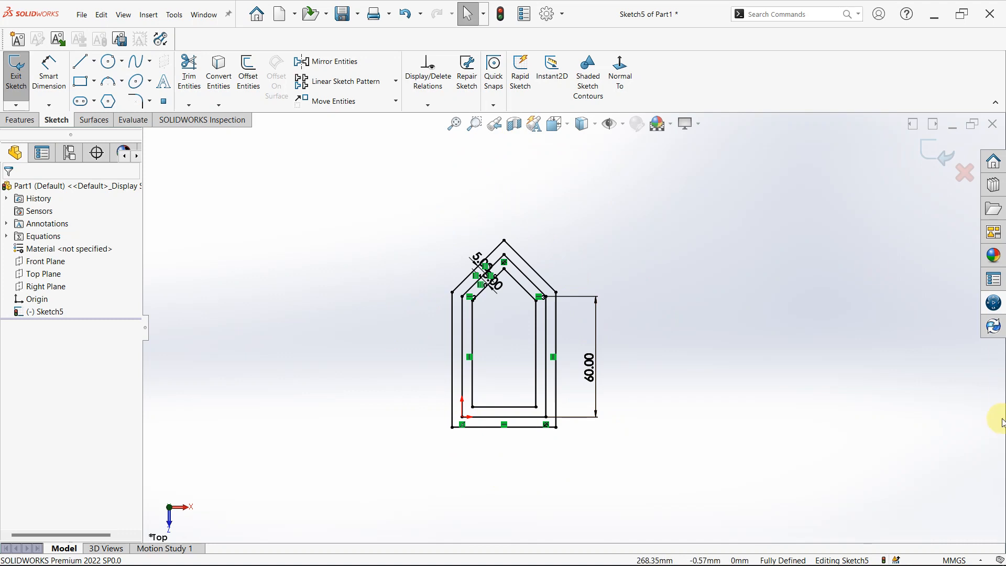
Sketch a vertical line about 153 mm long to the right of the nested house profiles.
left_click(78, 63)
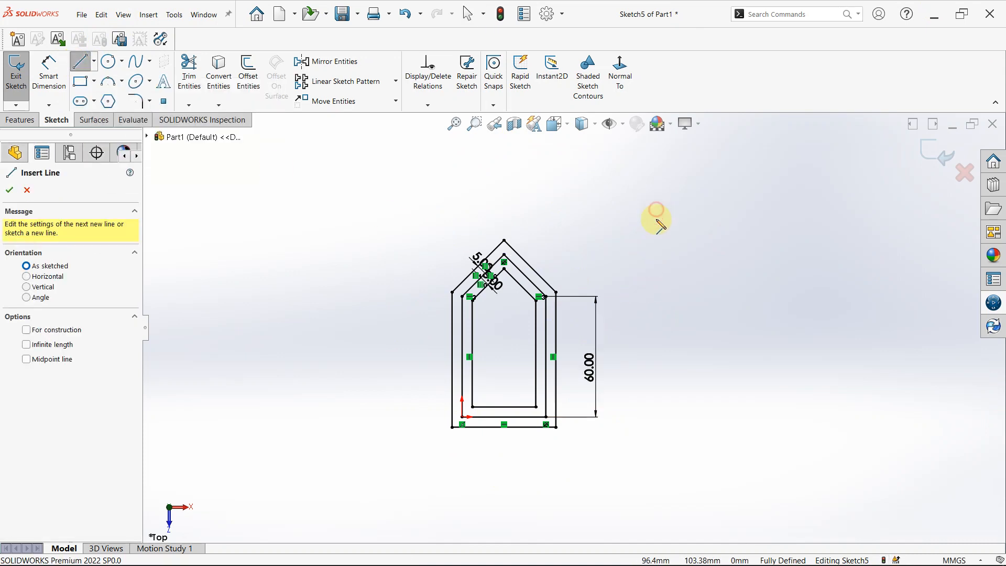
left_click(656, 210)
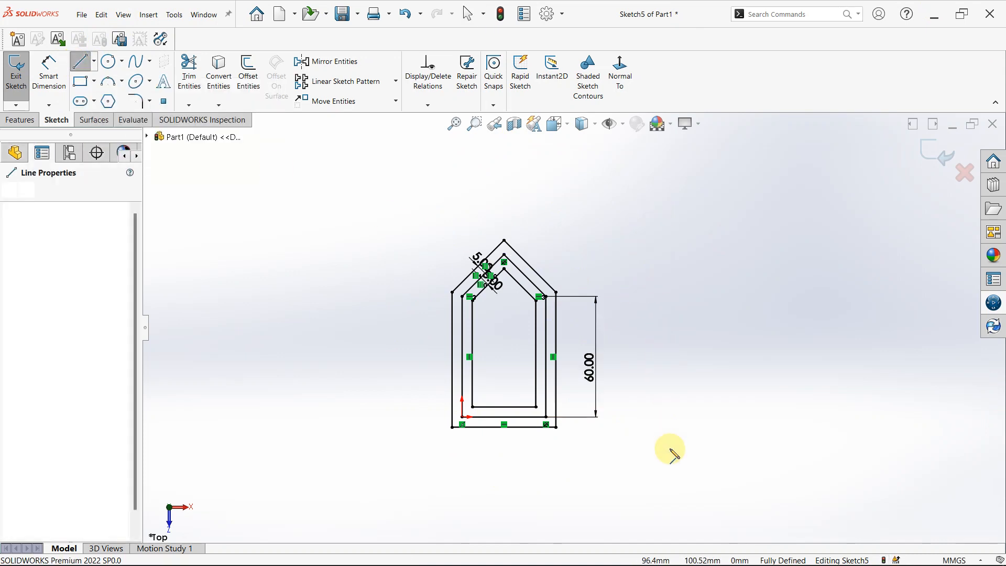
left_click(657, 519)
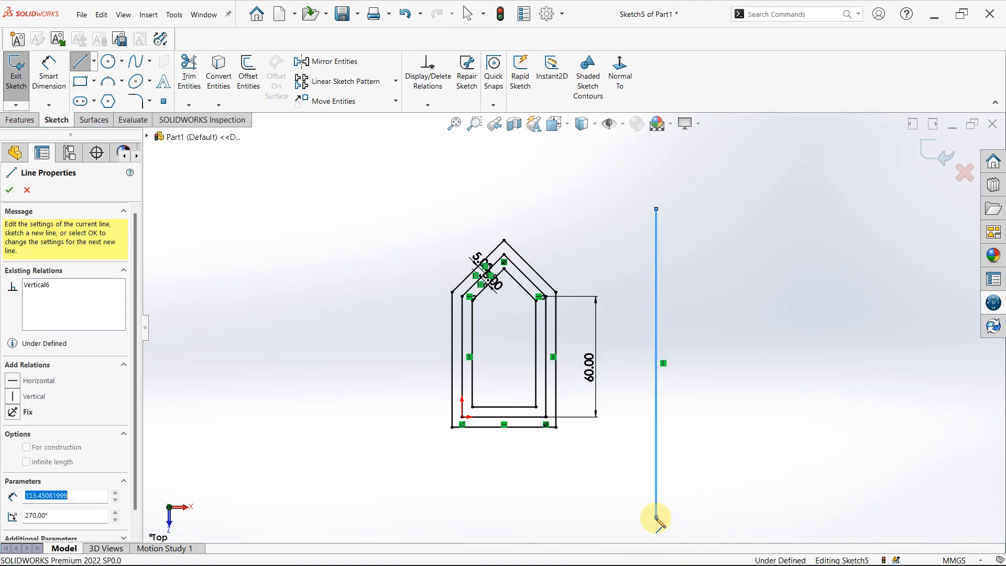
key("Escape")
key("Escape")
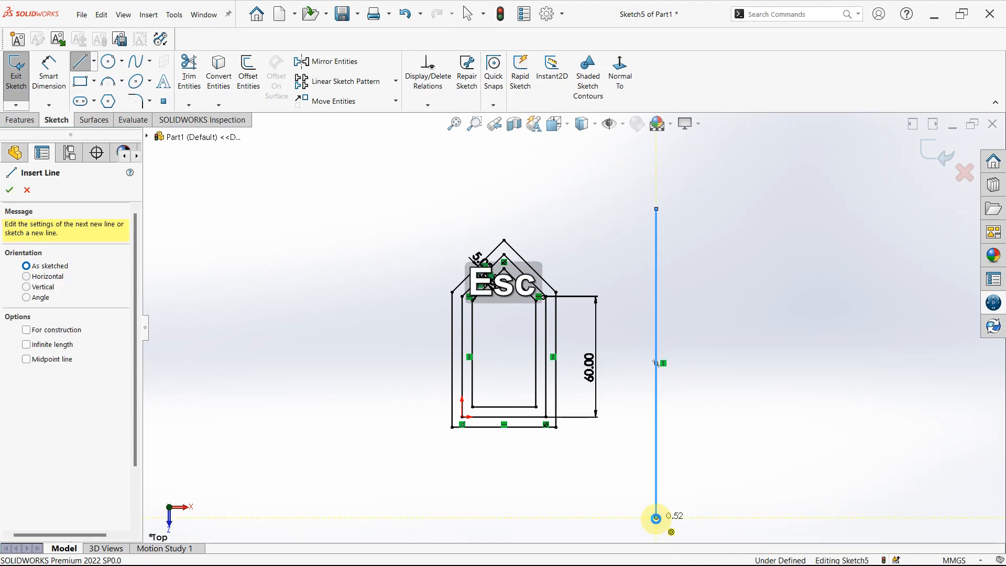
Mirror all lines of the three nested house profiles about the vertical line, with the Copy option off.
left_click(329, 60)
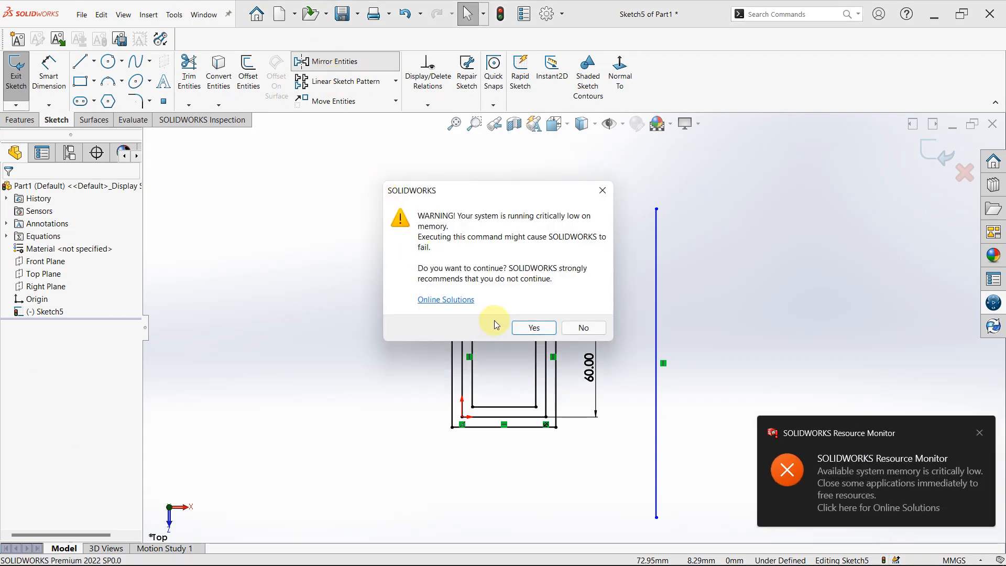
left_click(537, 324)
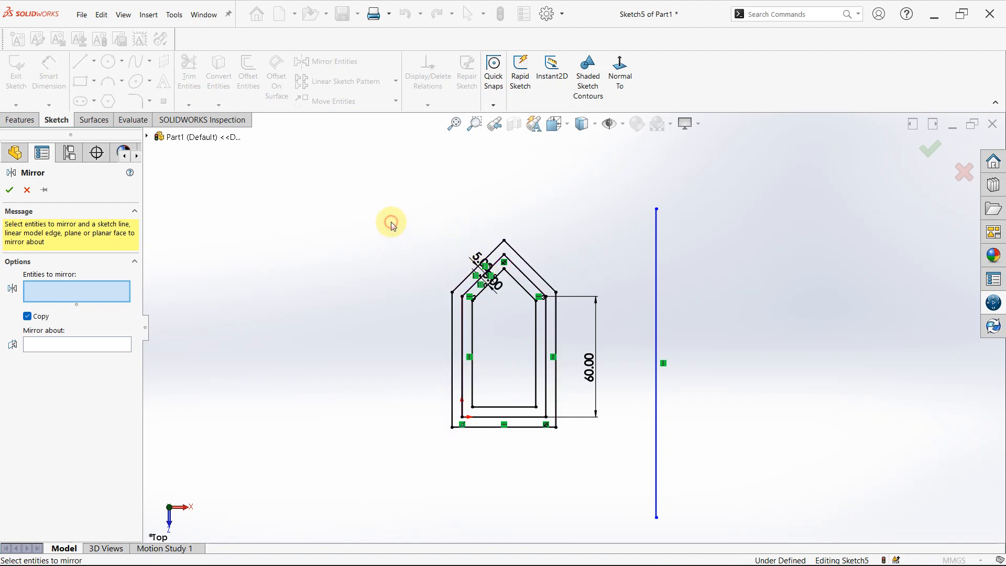
mouse_move(529, 311)
left_mouse_down()
mouse_move(640, 434)
mouse_move(615, 506)
left_mouse_up()
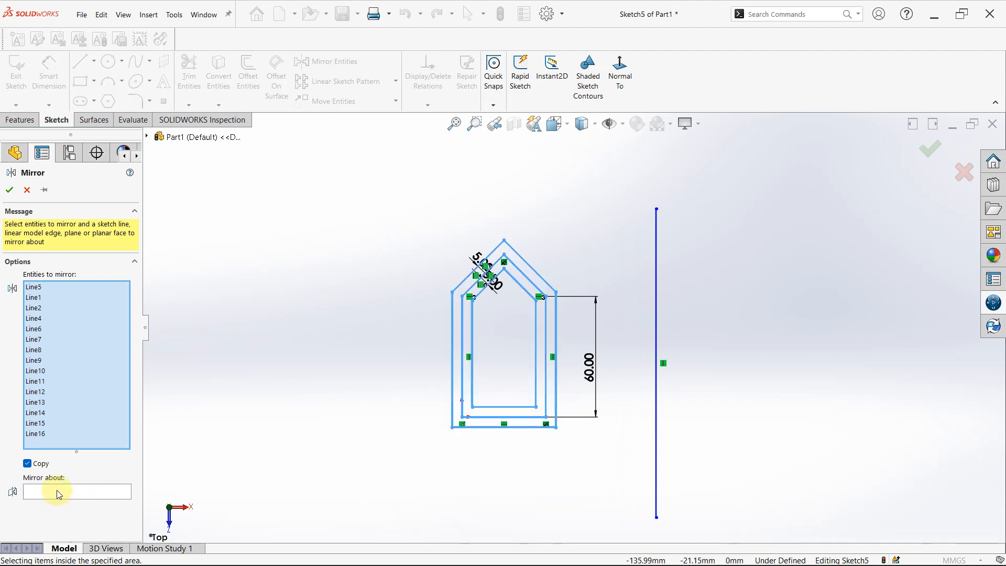
left_click(59, 493)
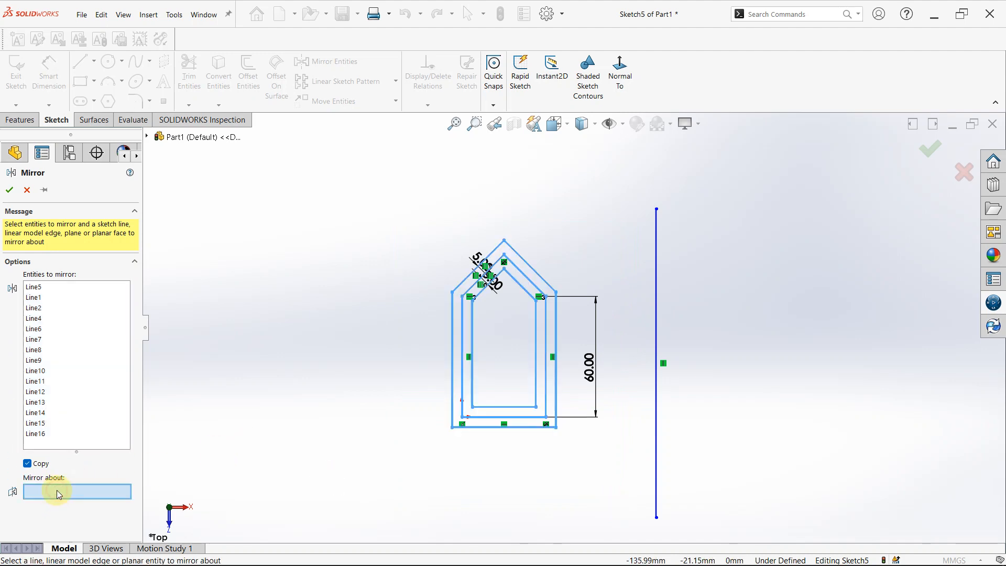
left_click(656, 272)
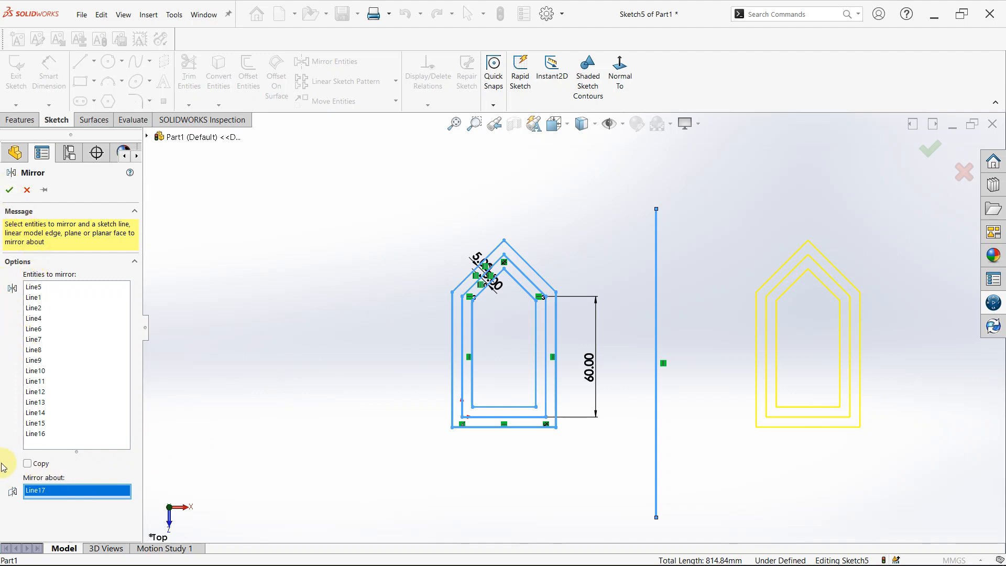
left_click(12, 190)
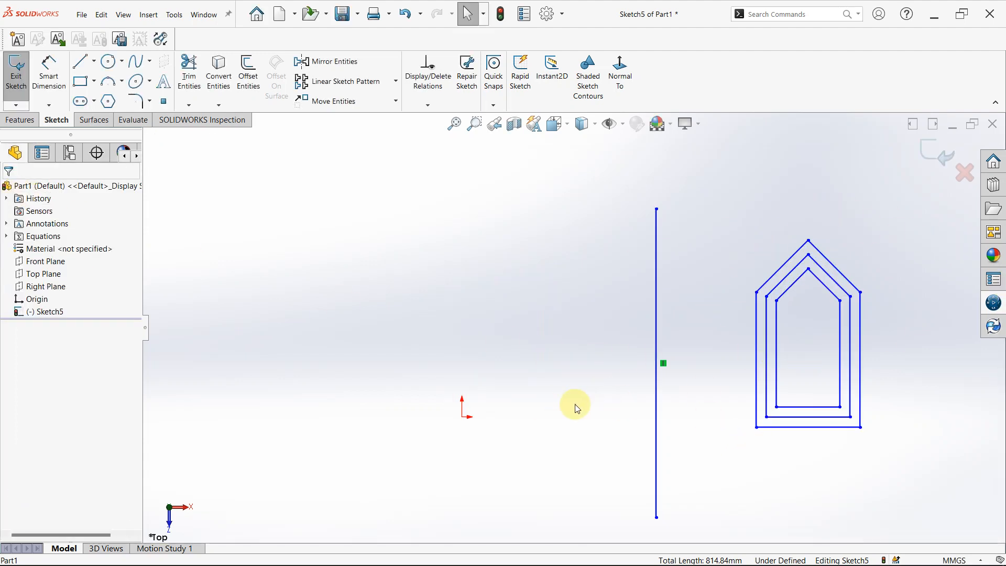
Mirror all lines of the three nested house profiles about the vertical line, with the Copy option on.
left_click(314, 62)
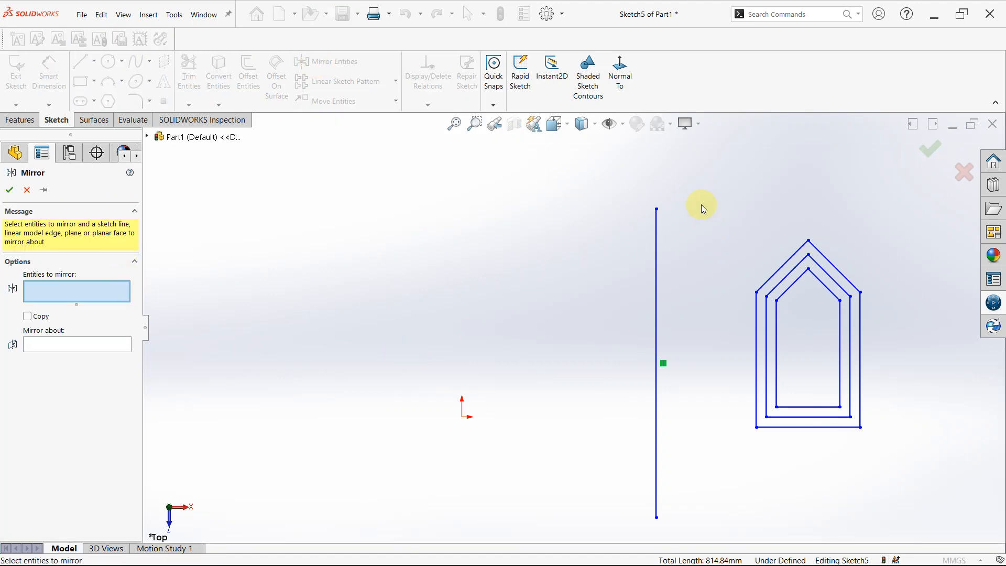
mouse_move(703, 209)
left_mouse_down()
mouse_move(780, 400)
mouse_move(944, 519)
mouse_move(718, 400)
left_mouse_up()
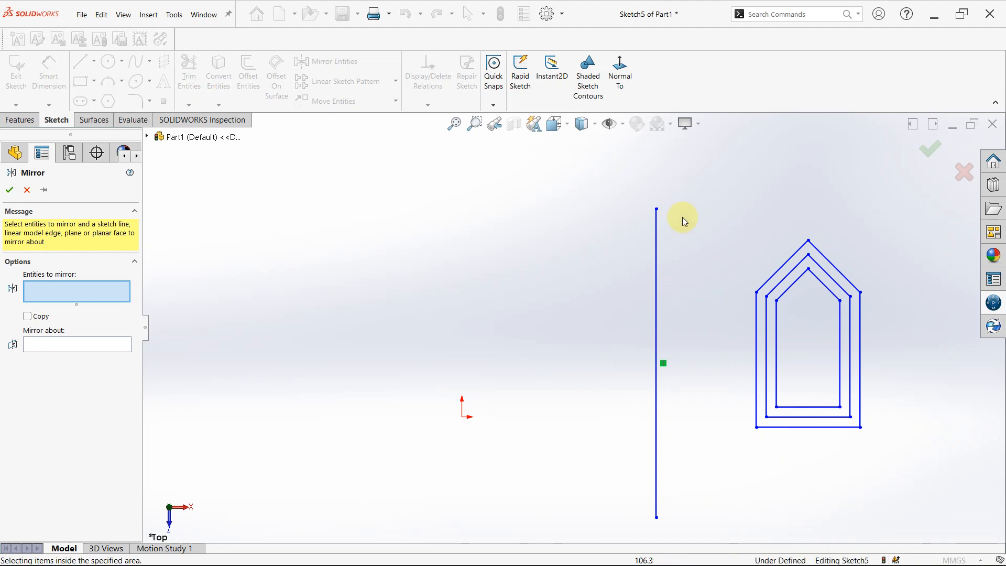
mouse_move(682, 203)
left_mouse_down()
mouse_move(732, 317)
mouse_move(857, 467)
mouse_move(900, 475)
left_mouse_up()
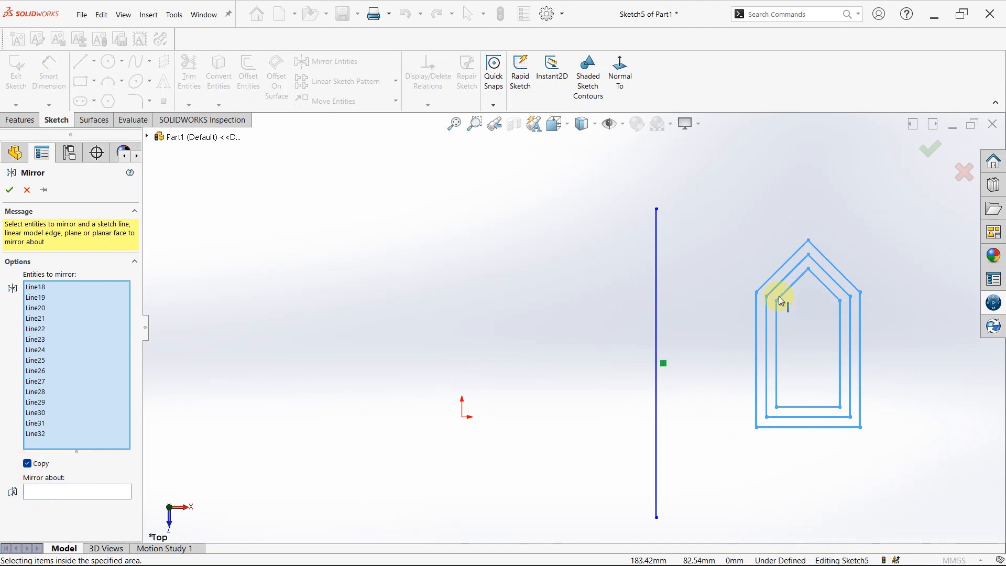
left_click(97, 492)
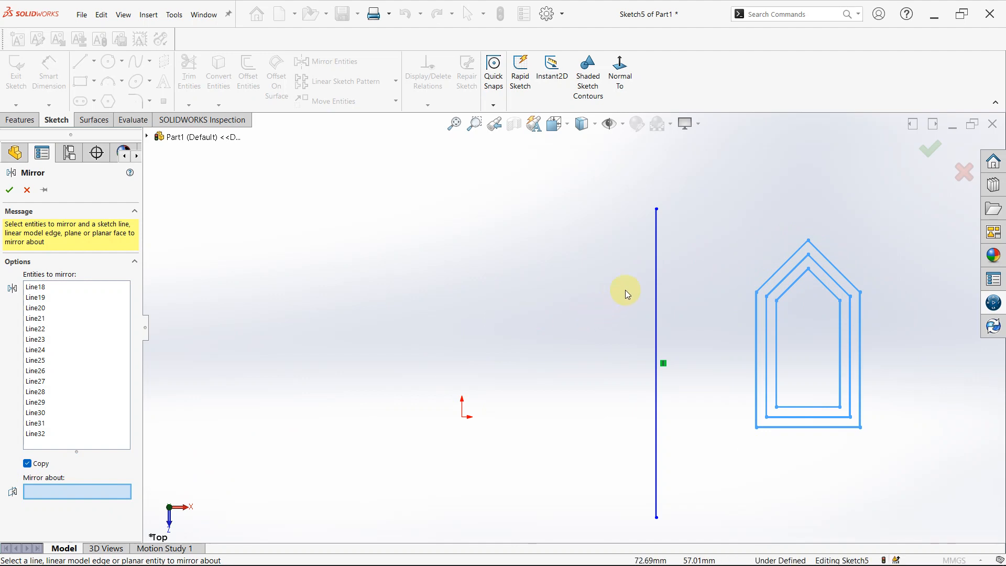
left_click(656, 263)
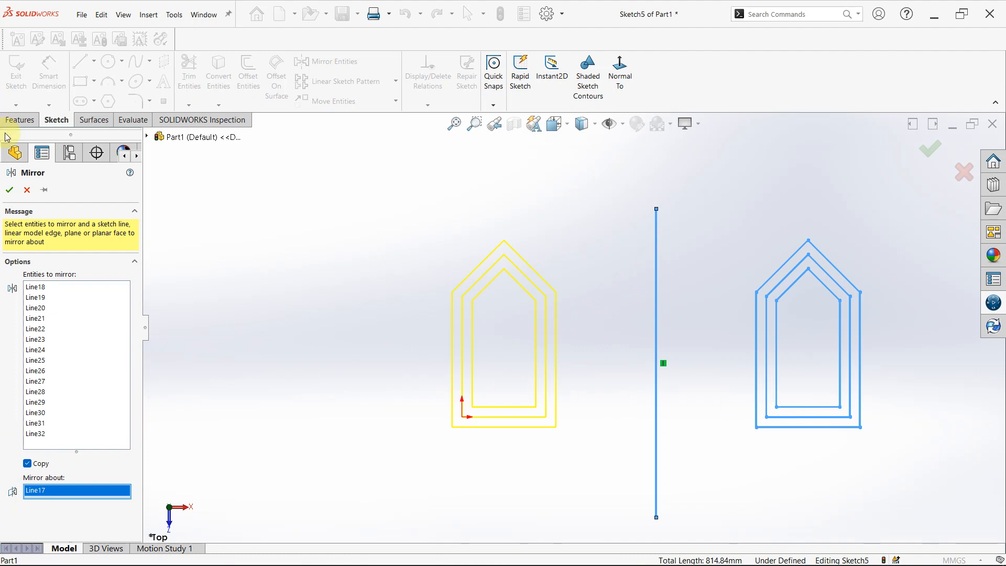
left_click(11, 191)
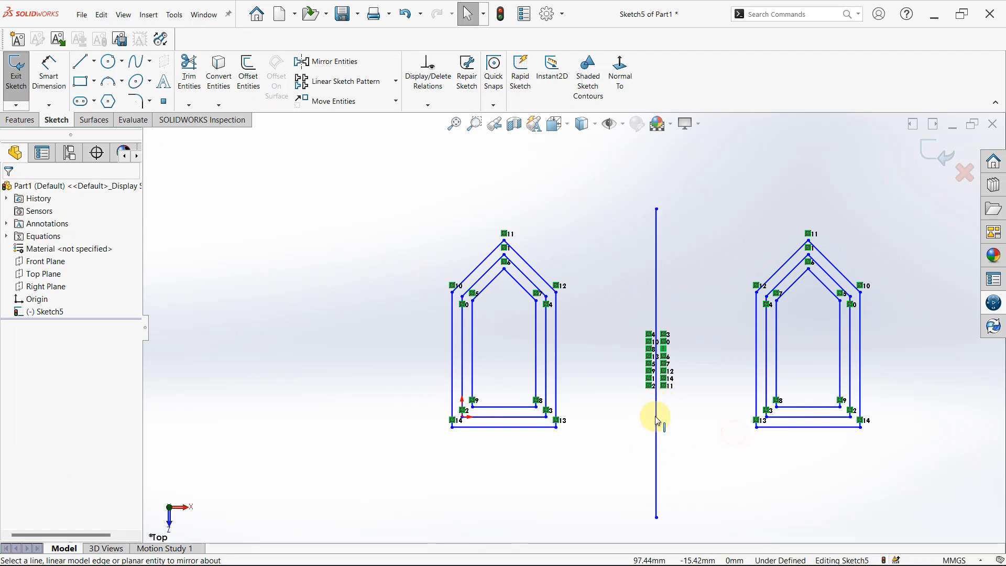
Move the nested house profiles around the origin across to the far side of the vertical line, using From/To with Keep relations on.
scroll(658, 401, "down", 3)
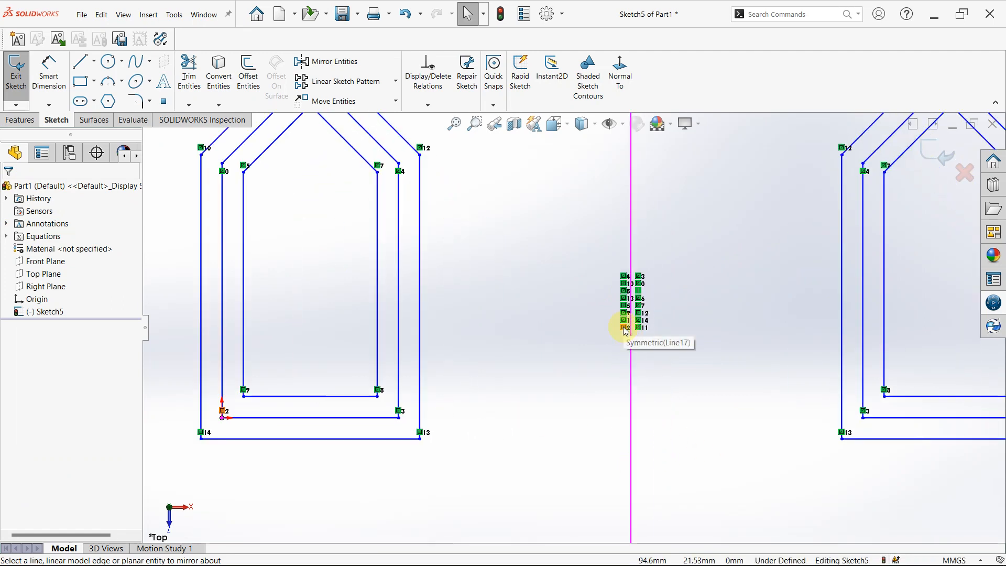
scroll(687, 280, "up", 5)
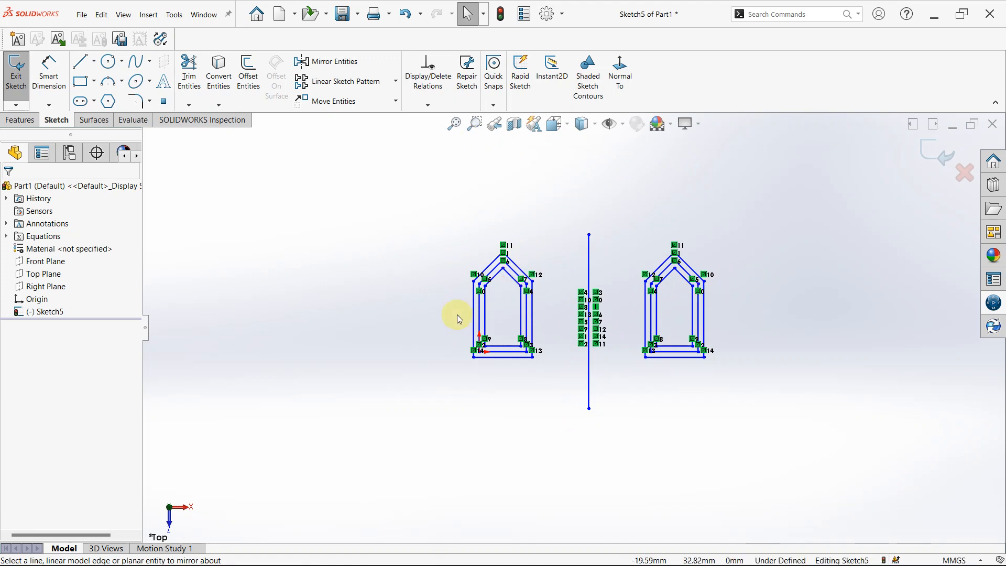
scroll(760, 313, "down", 2)
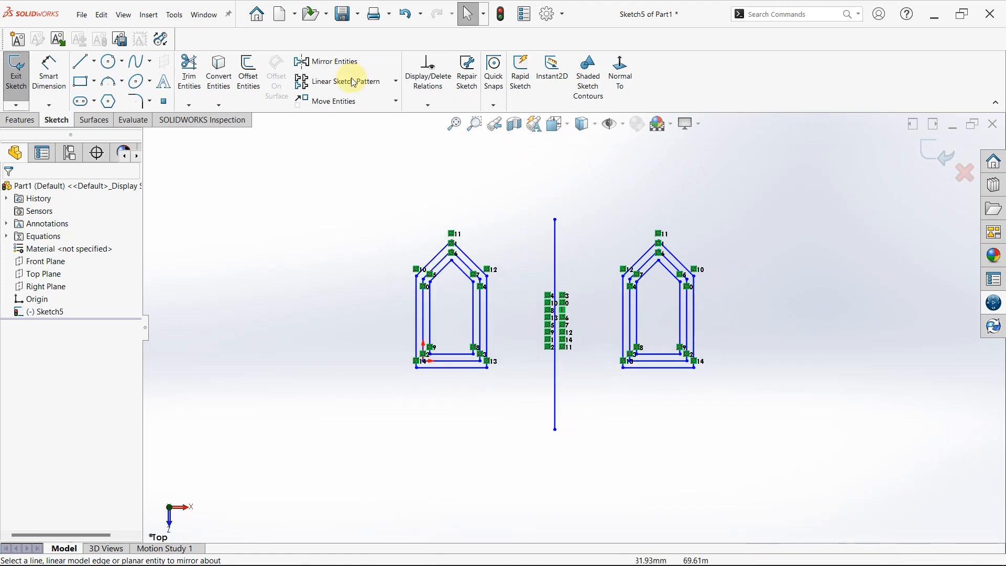
left_click(398, 102)
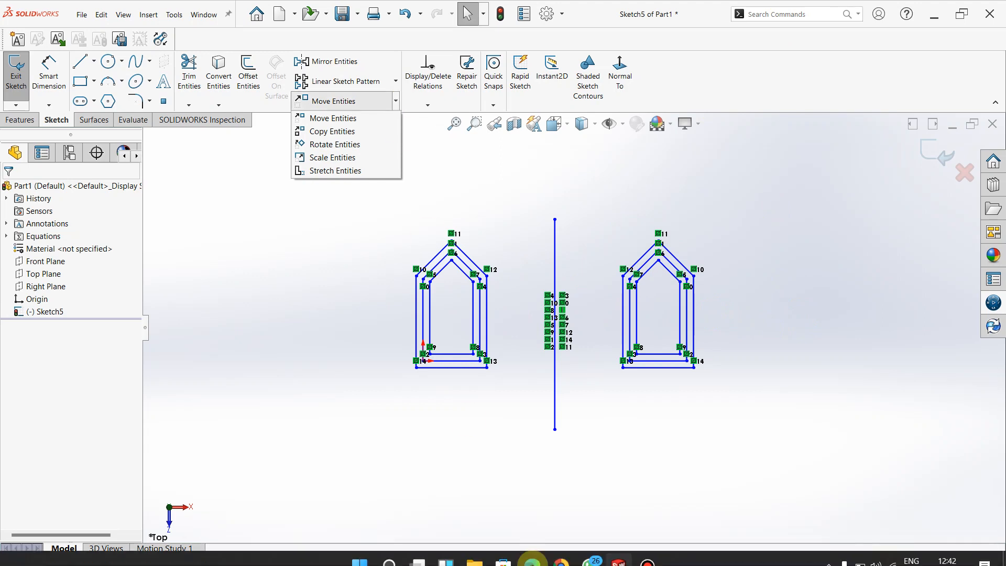
left_click(346, 119)
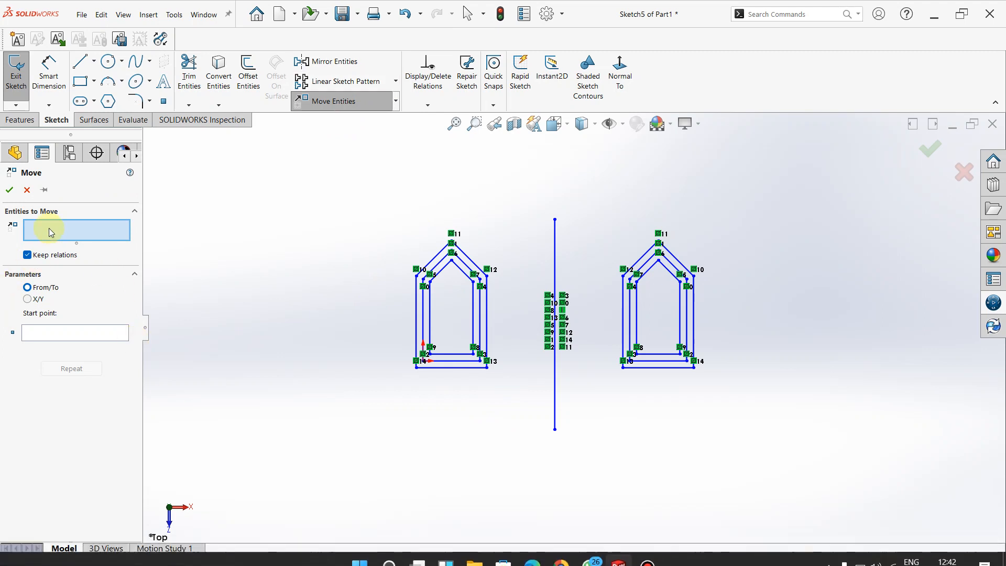
left_click_drag(375, 206, 514, 431)
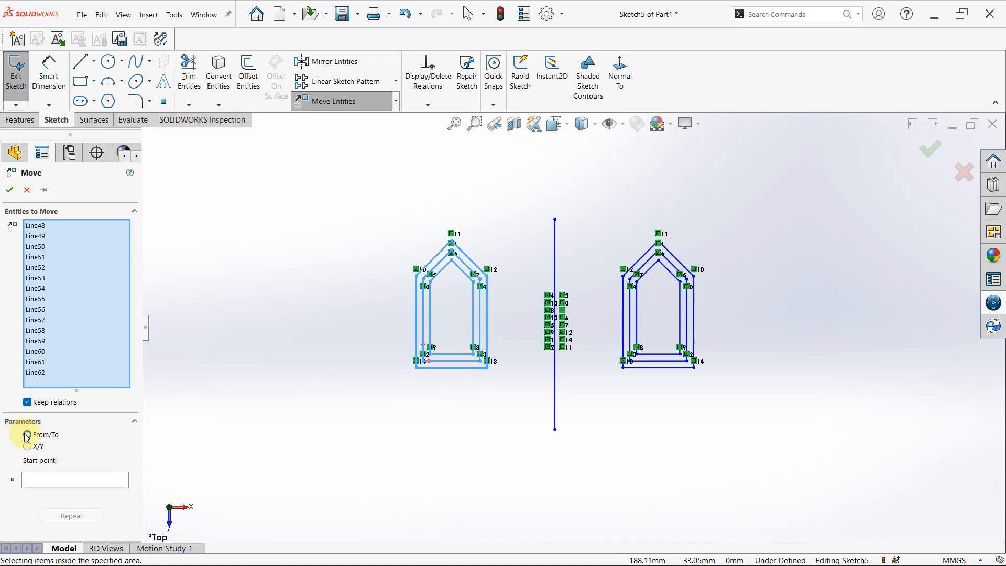
left_click(45, 483)
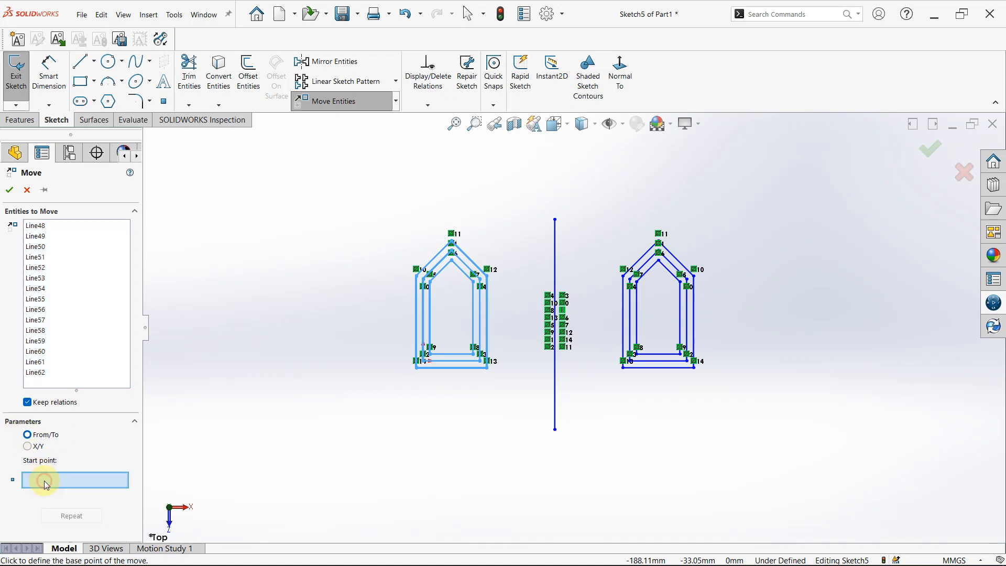
left_click(381, 404)
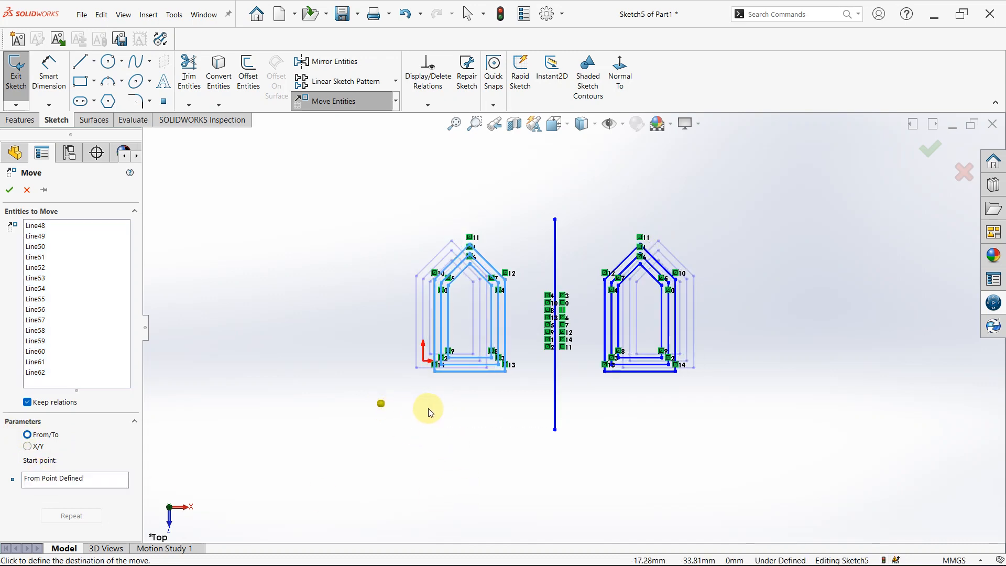
left_click(753, 389)
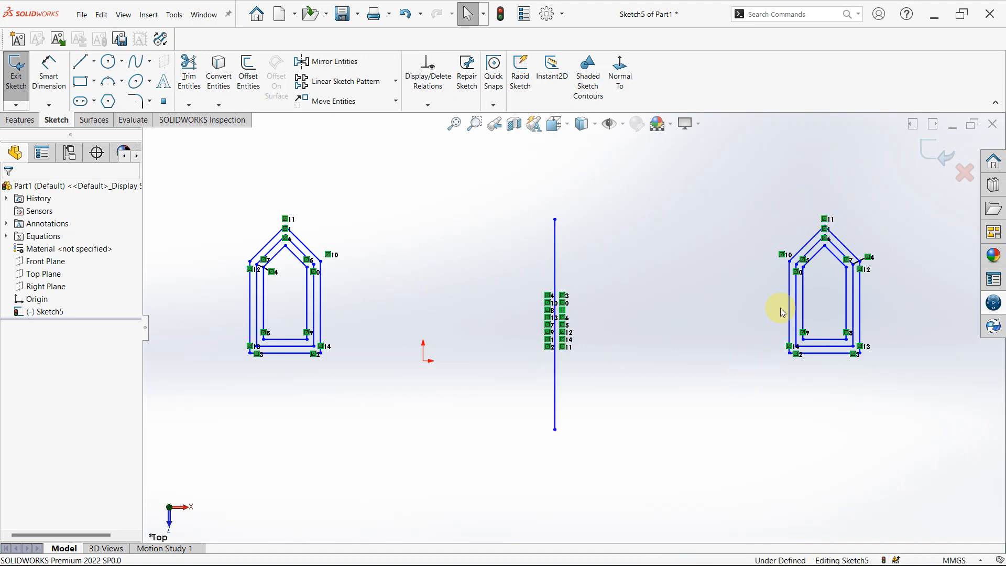
Examine the symmetric relations that tie the two sets of house profiles to the vertical line.
left_click(286, 220)
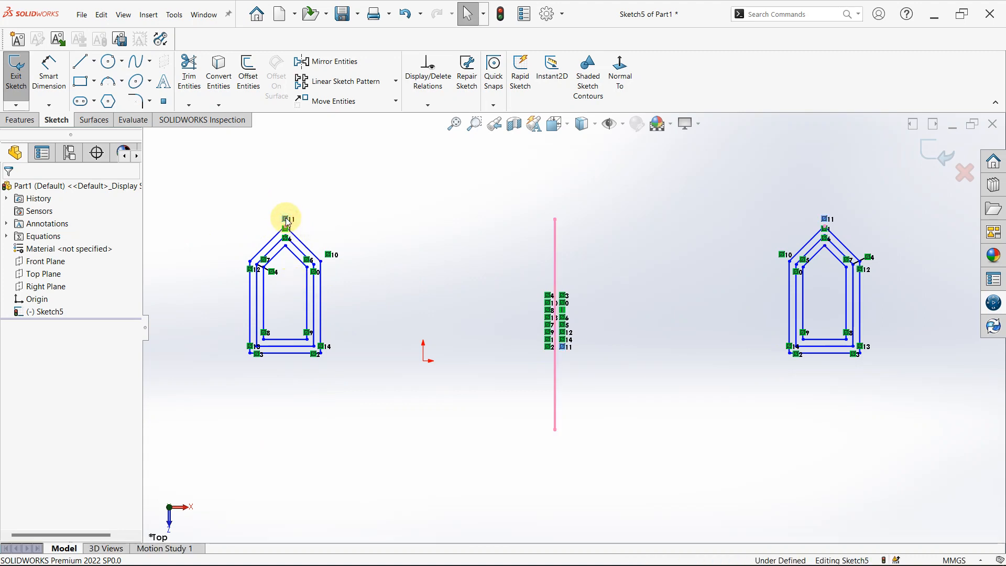
left_click(564, 296)
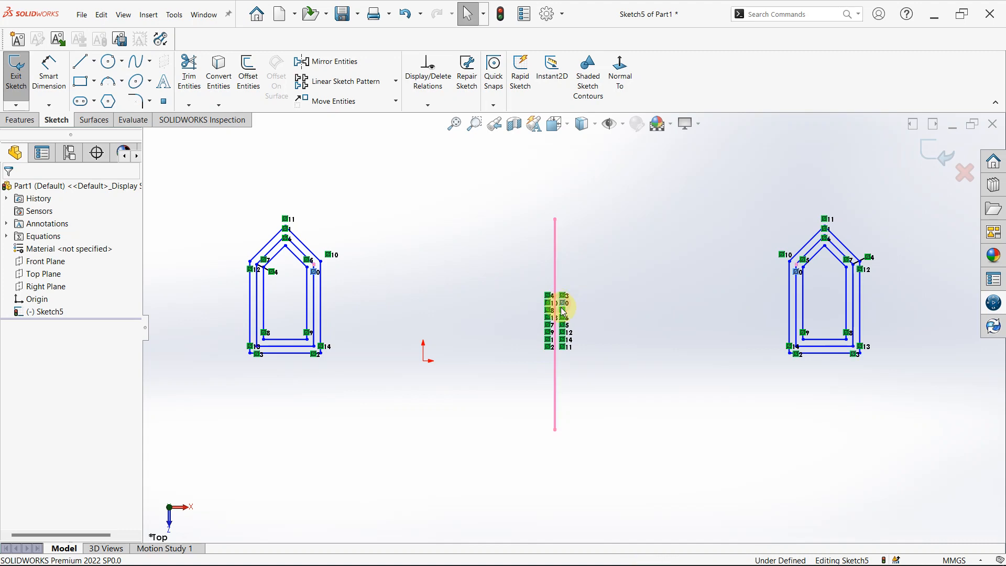
left_click(564, 318)
left_click(725, 457)
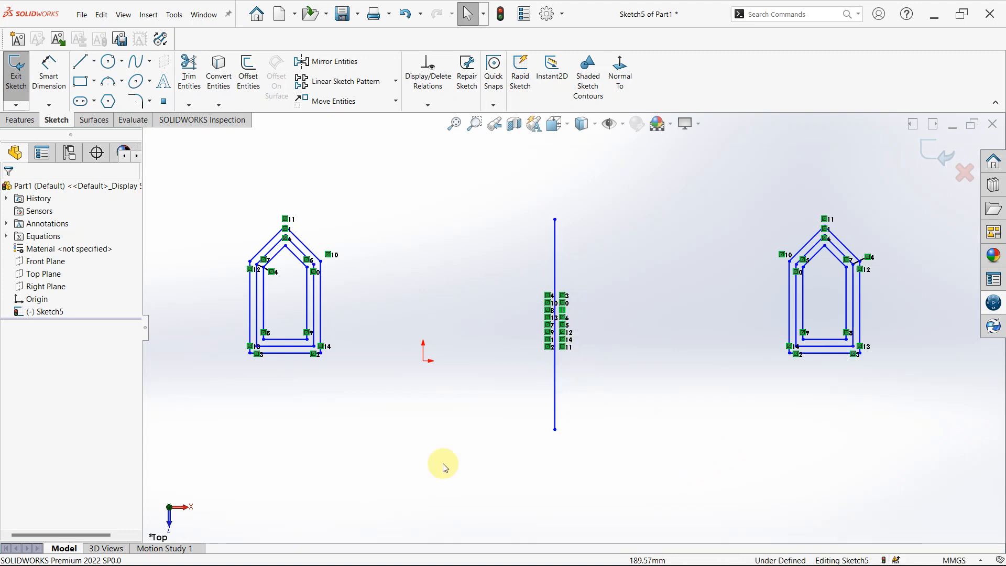
Delete both sets of house profiles with the vertical line, and sketch a corner rectangle enclosing the origin.
key("z")
key("z")
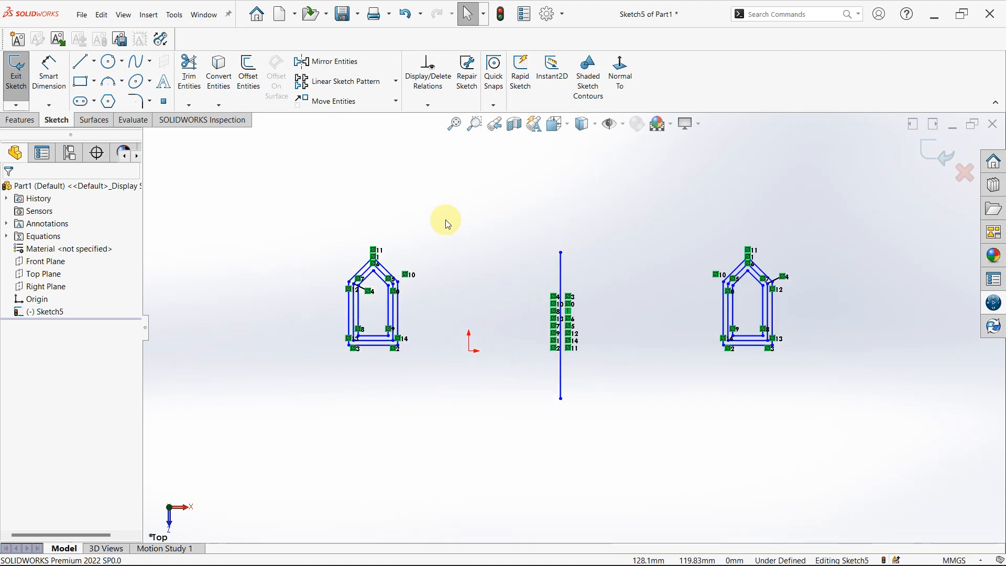
mouse_move(282, 215)
left_mouse_down()
mouse_move(751, 559)
mouse_move(890, 550)
mouse_move(879, 463)
left_mouse_up()
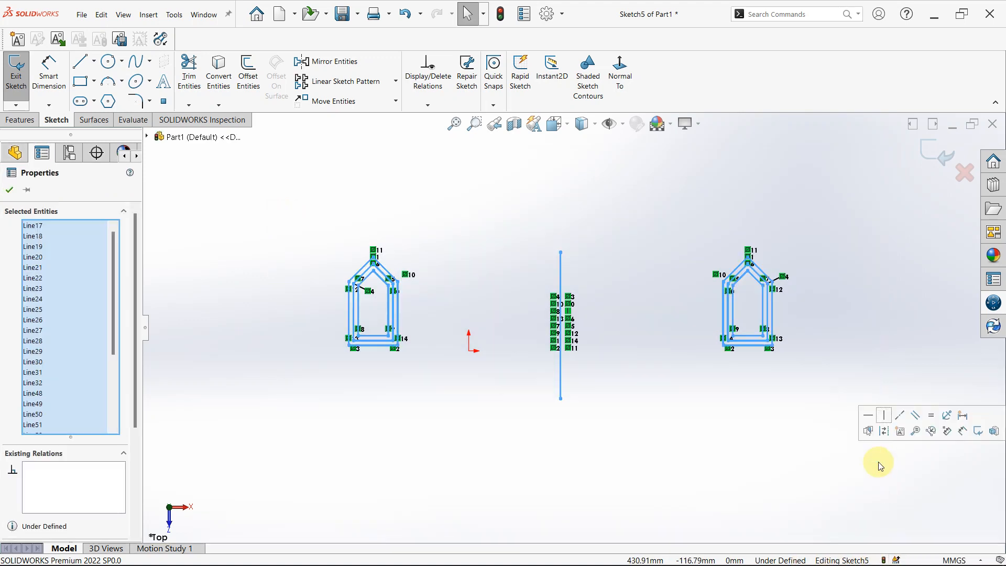
key("Delete")
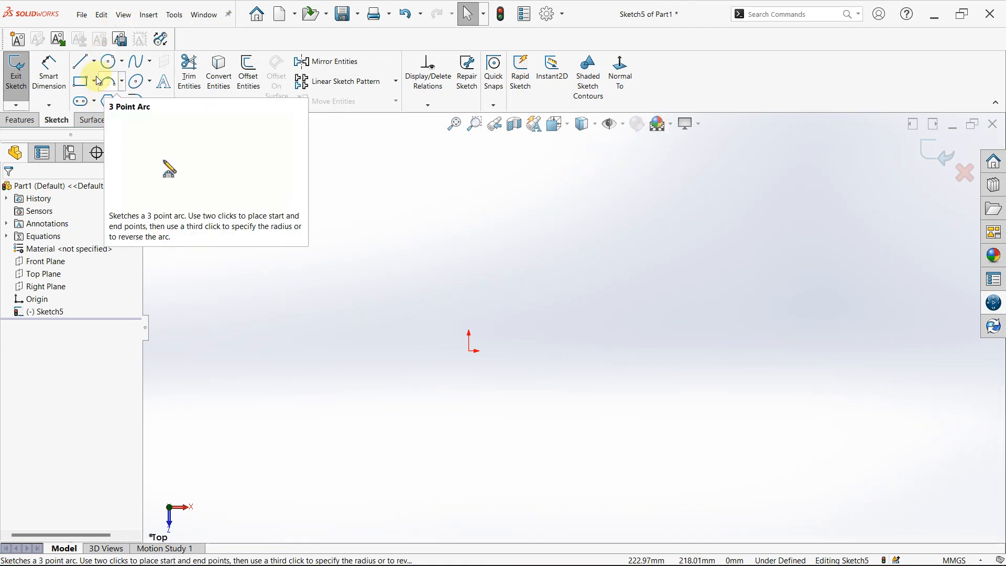
left_click(81, 82)
left_click_drag(440, 241, 564, 372)
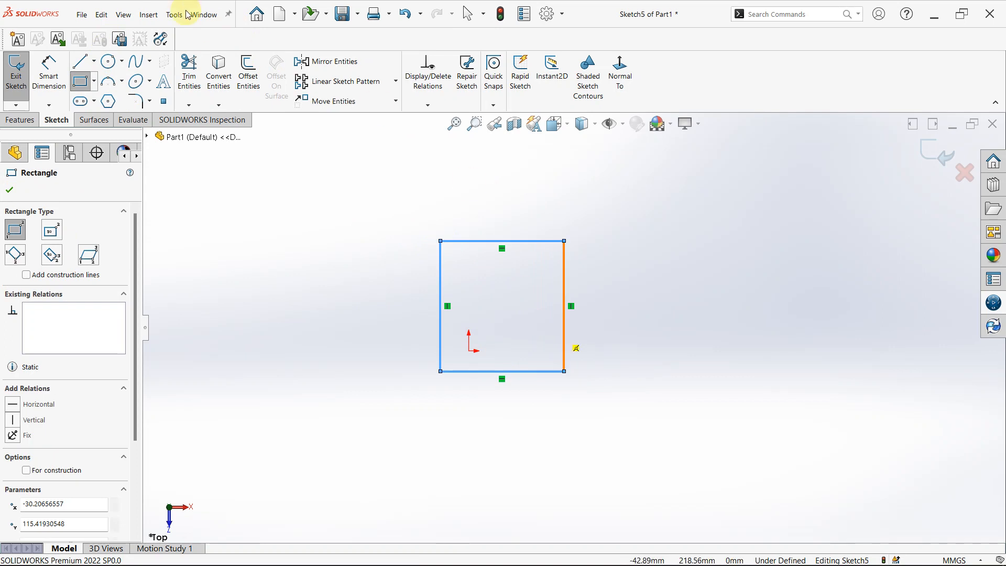
left_click(396, 101)
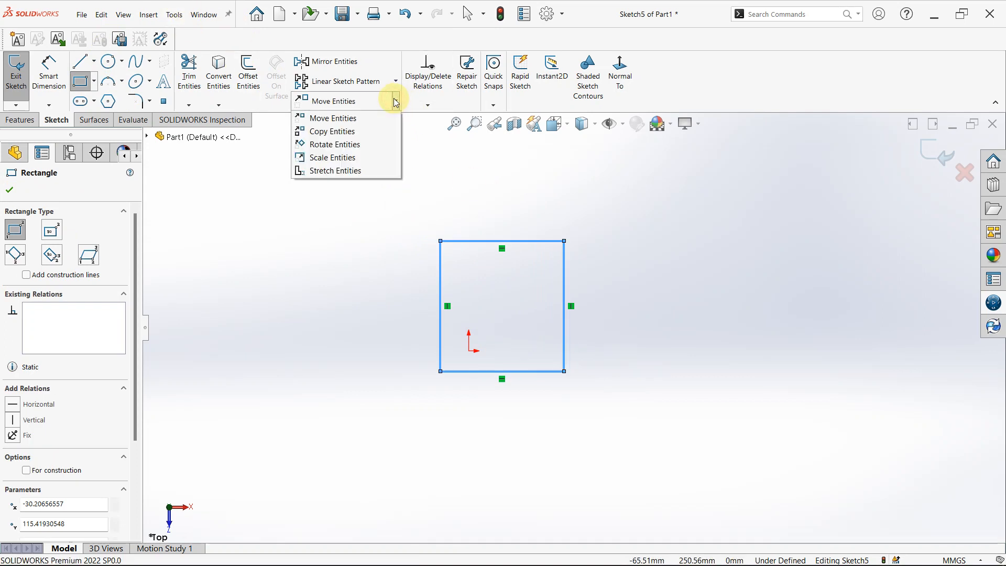
left_click(360, 118)
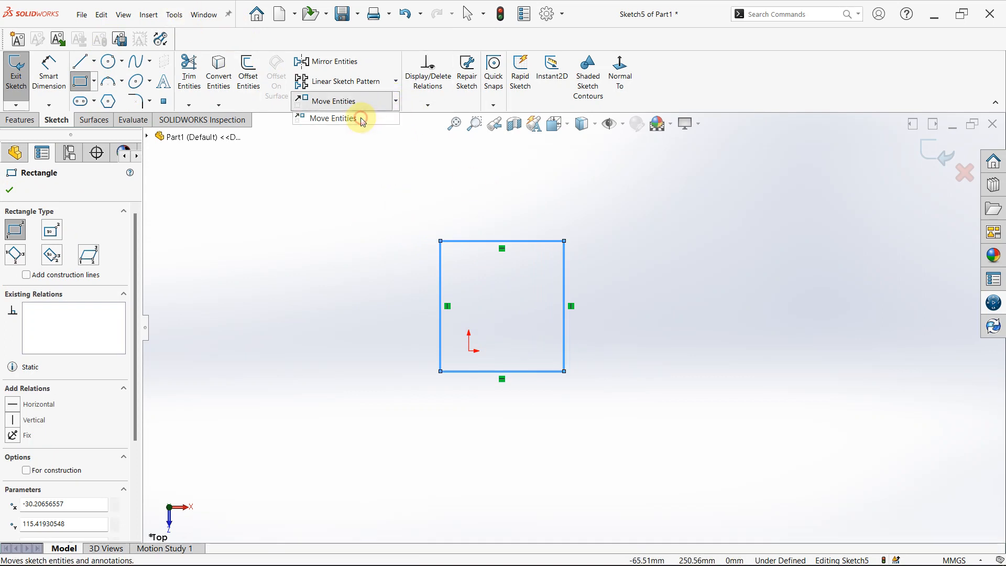
left_click(365, 211)
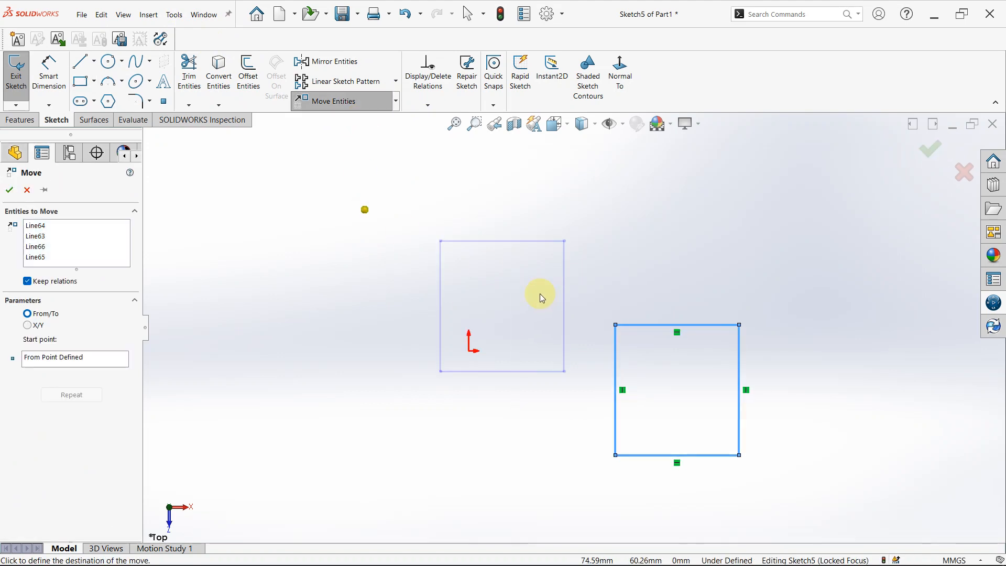
key("Escape")
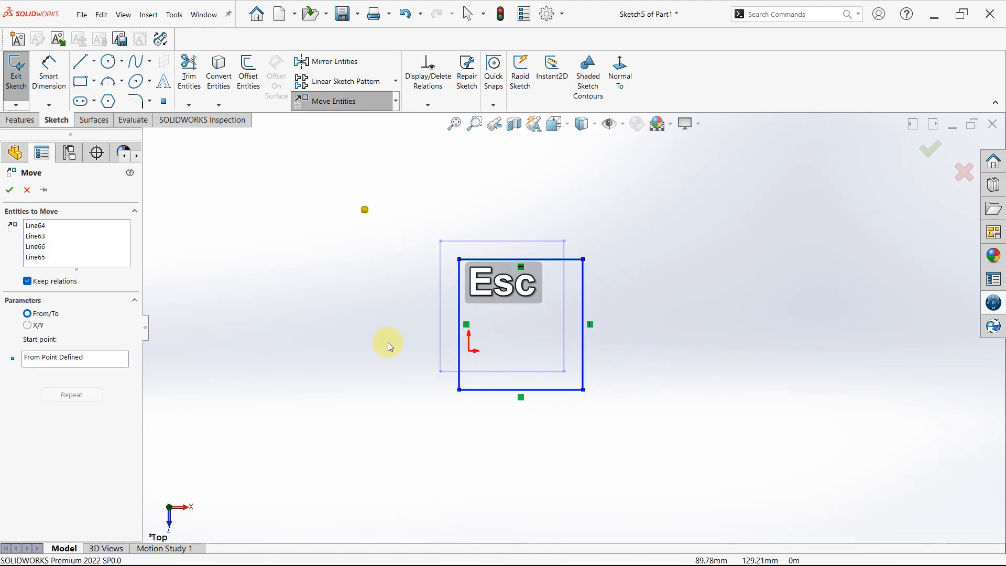
Move all four rectangle lines to the right of the origin, using From/To with Keep relations on.
left_click(372, 103)
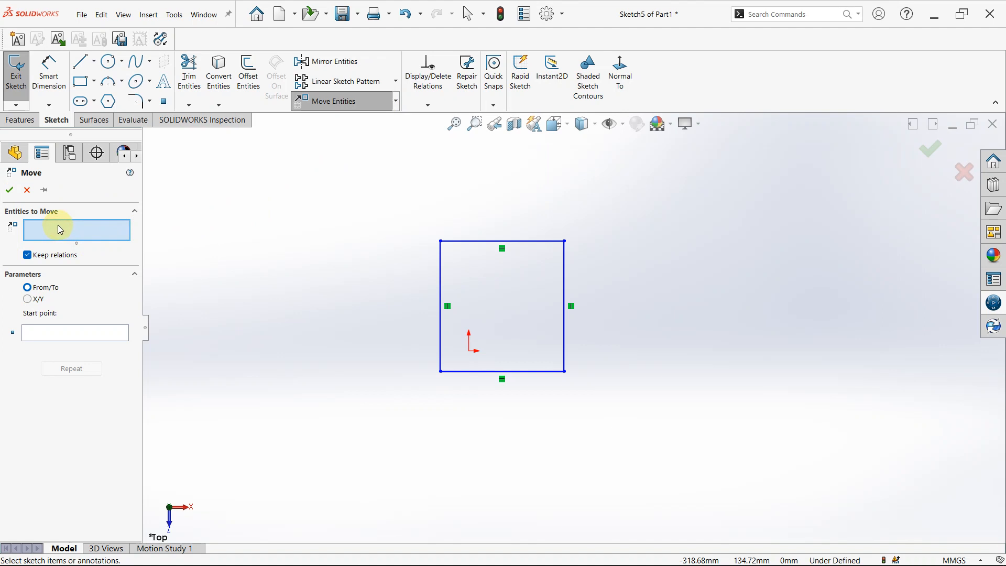
left_click_drag(417, 204, 611, 423)
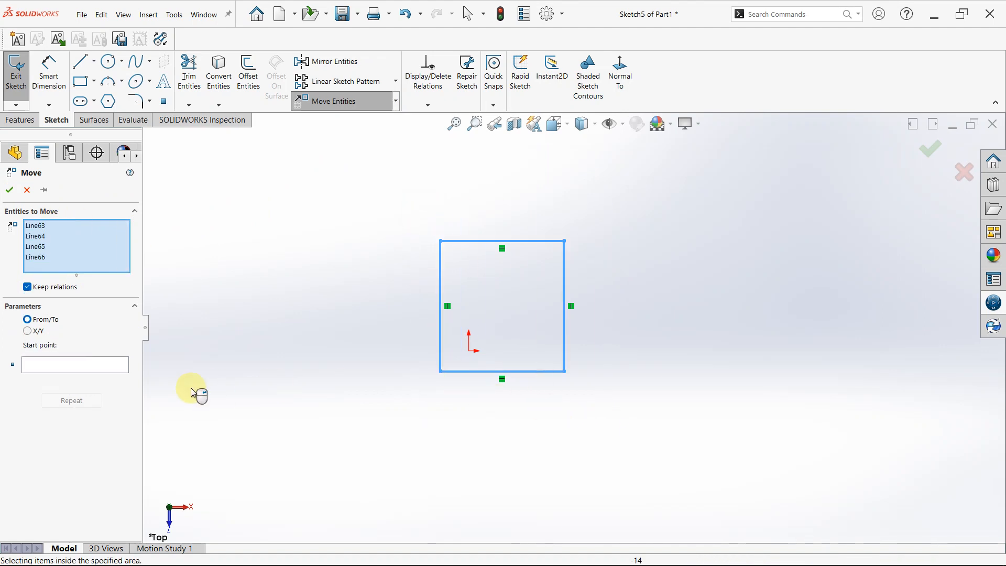
left_click(40, 363)
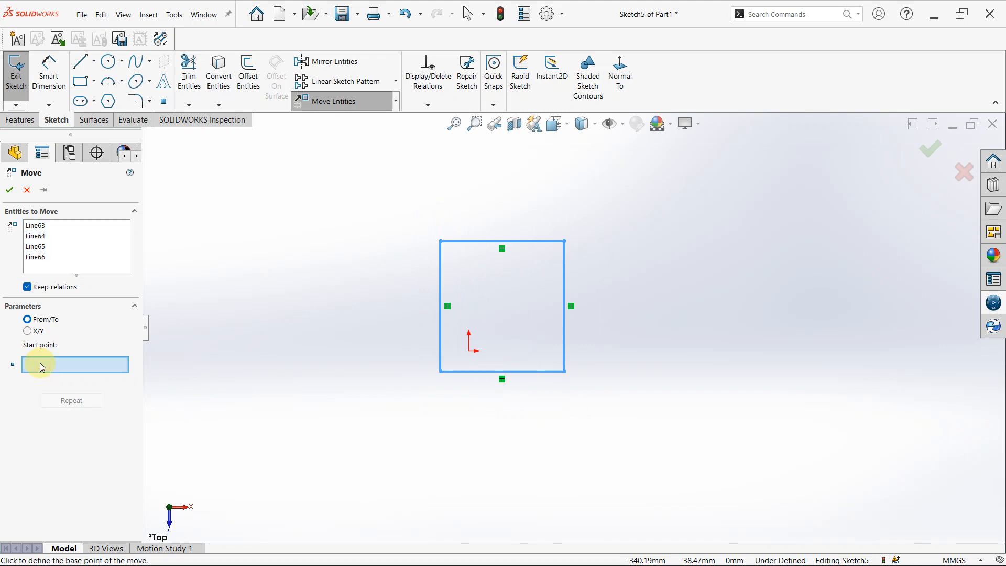
left_click(486, 416)
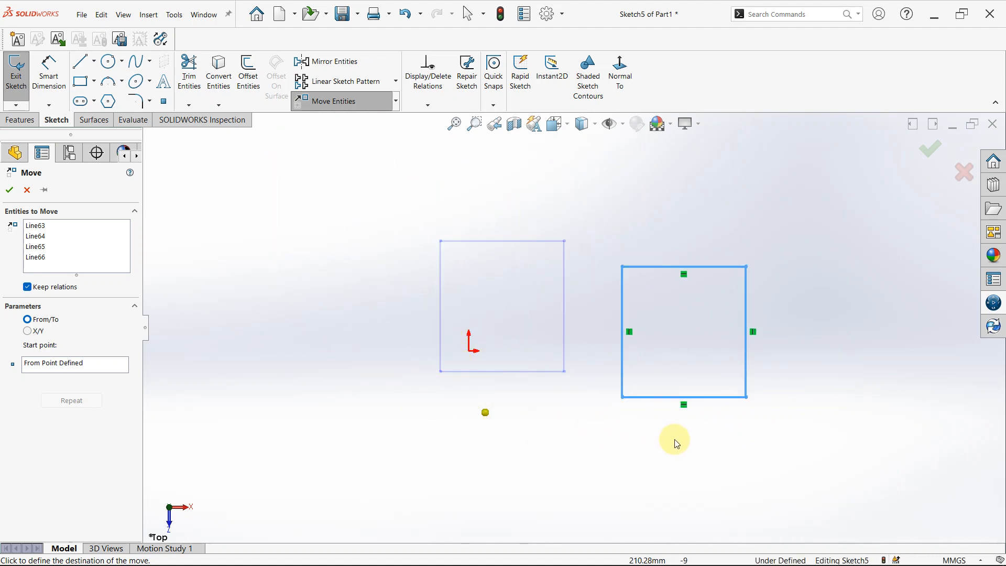
left_click(710, 442)
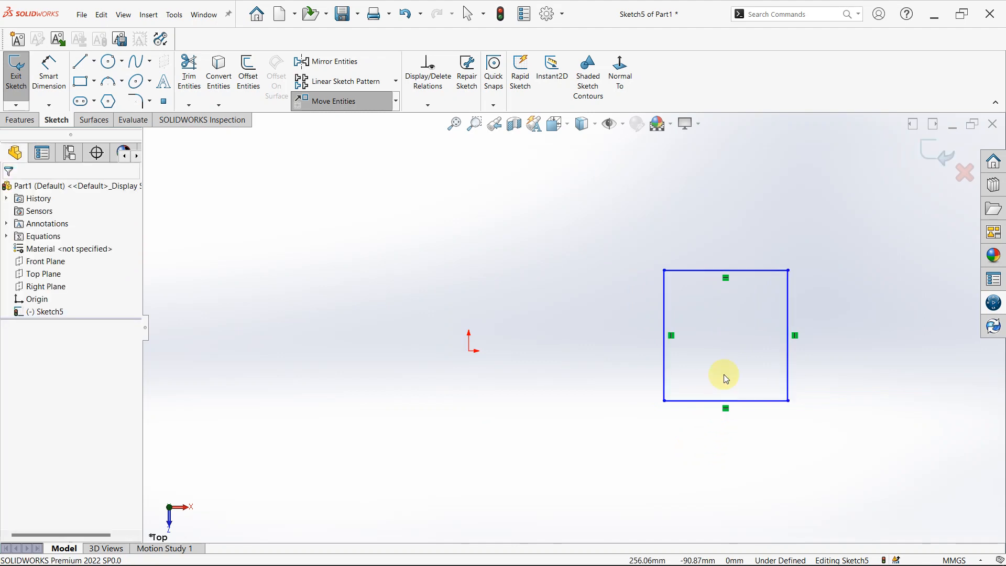